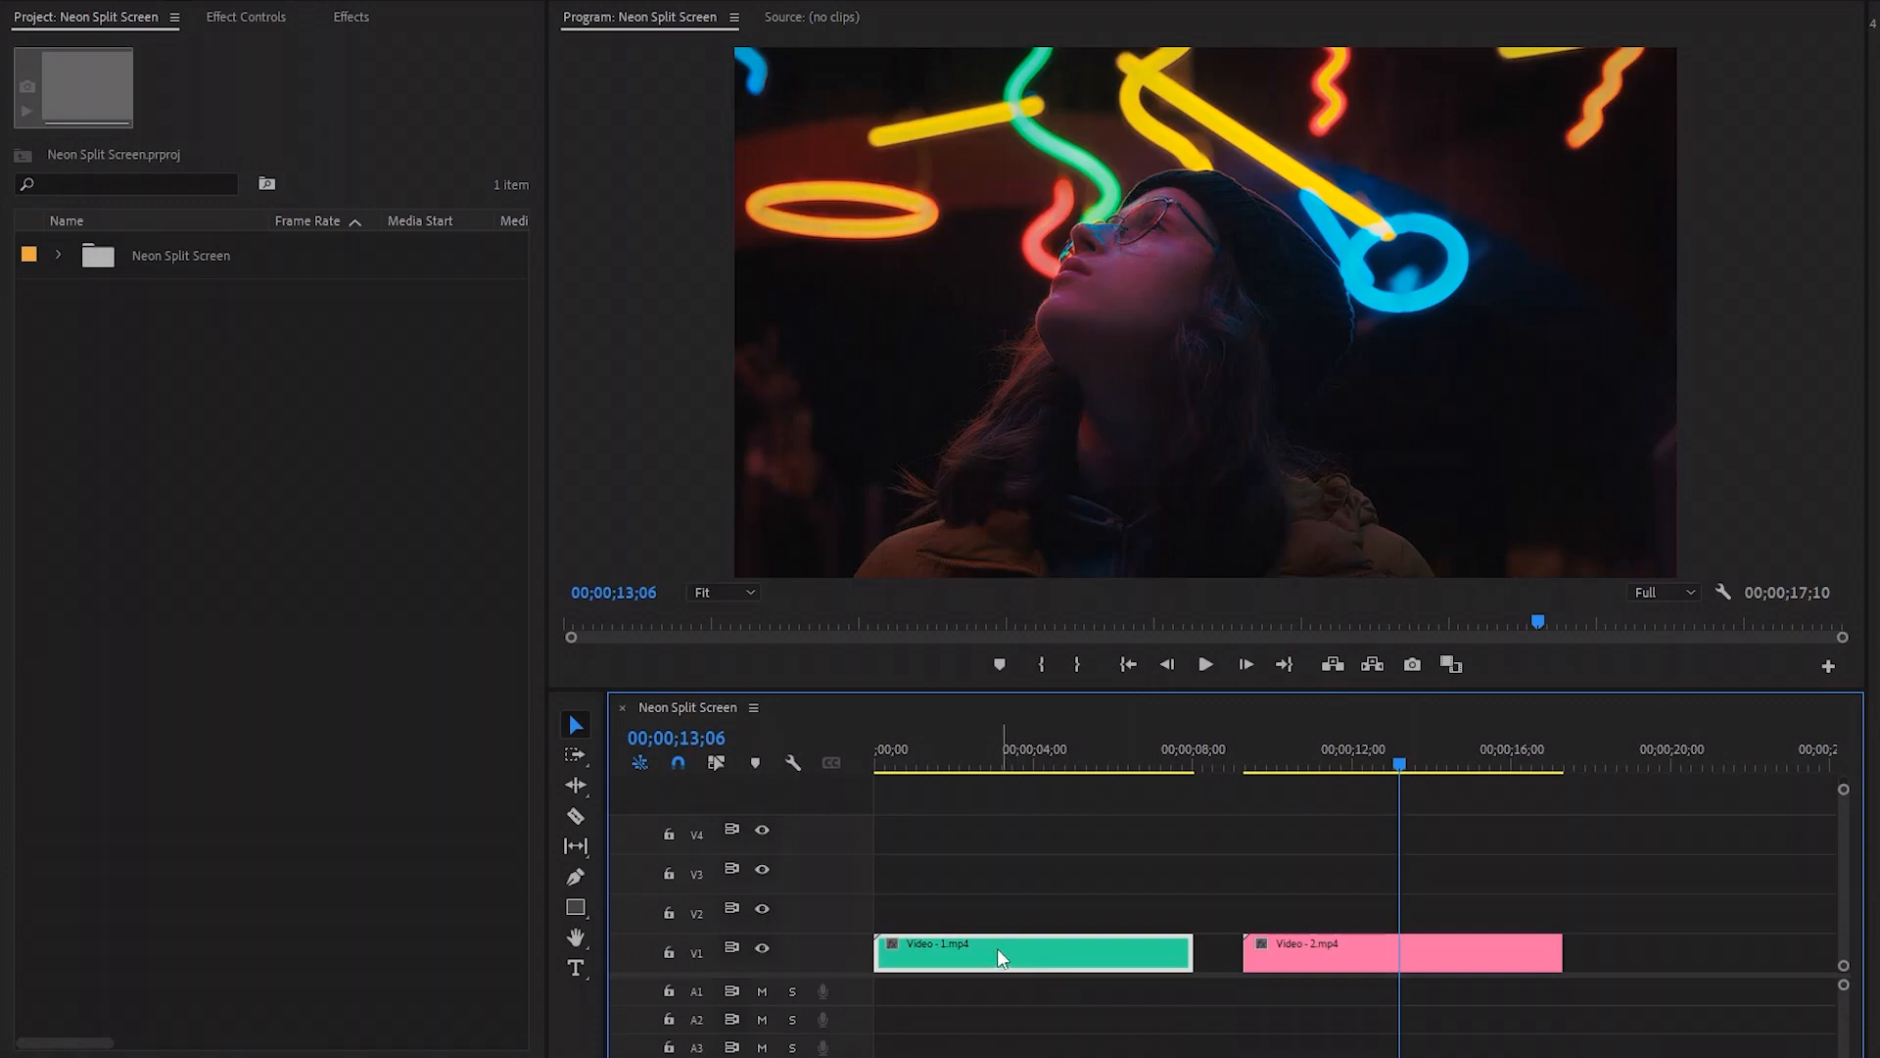
- With the playhead at 00;00;02;10, duplicate the Video - 1.mp4 clip from V1 onto V2 and hide the V2 track
click(967, 766)
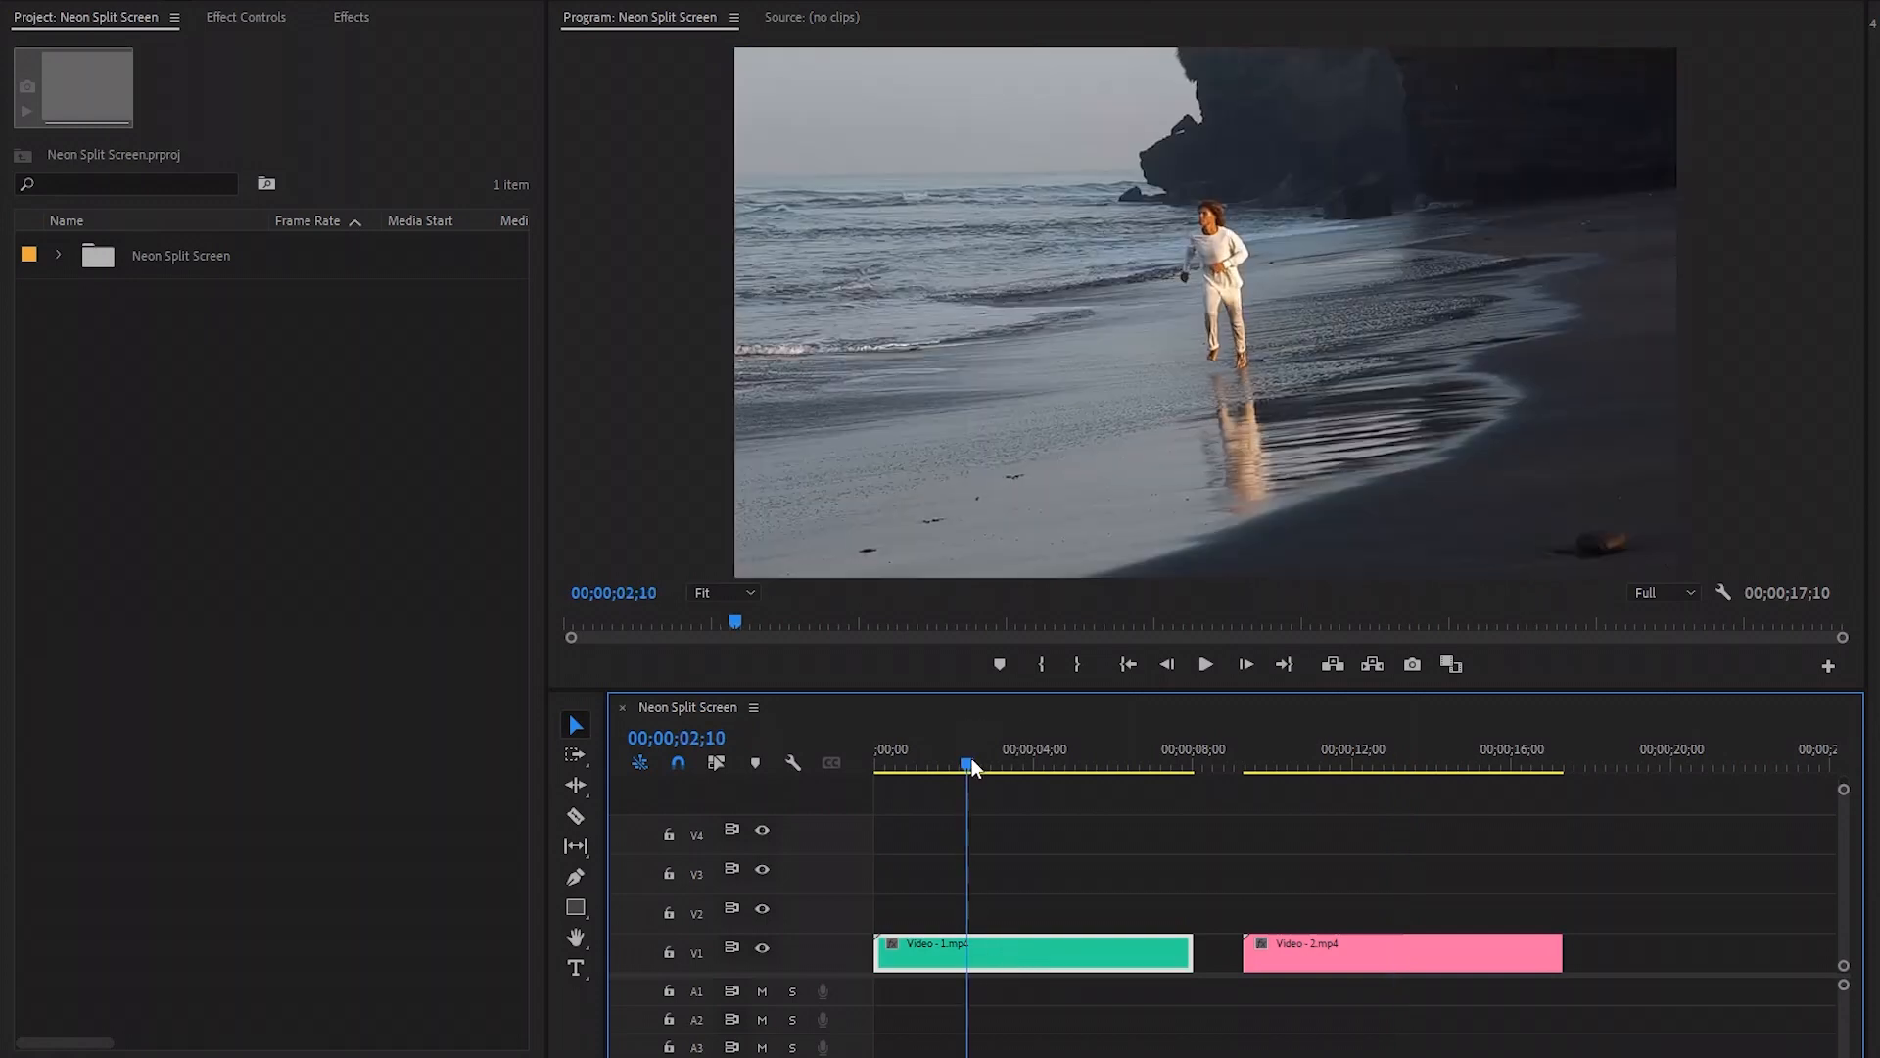
drag(1019, 963, 1021, 926)
click(1019, 925)
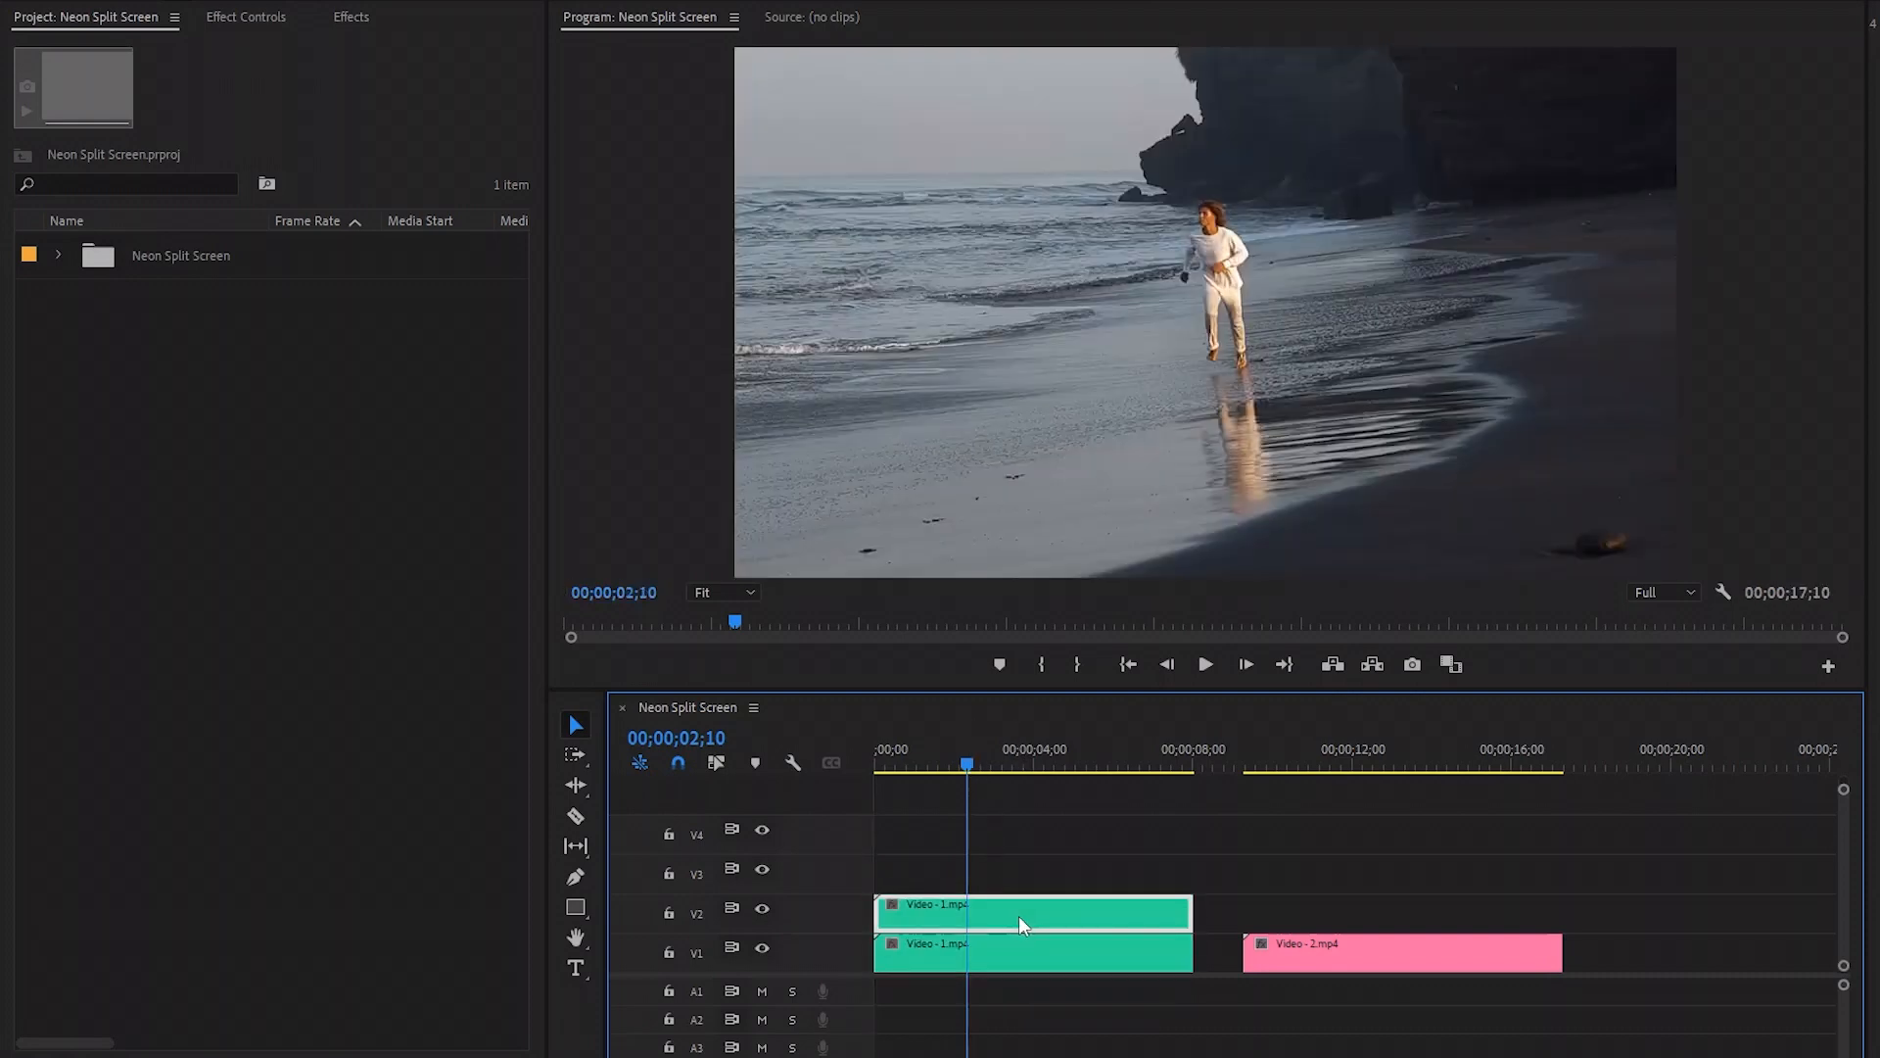
click(762, 909)
- Find the Crop effect and apply it to the Video - 1.mp4 clip on V1
click(965, 955)
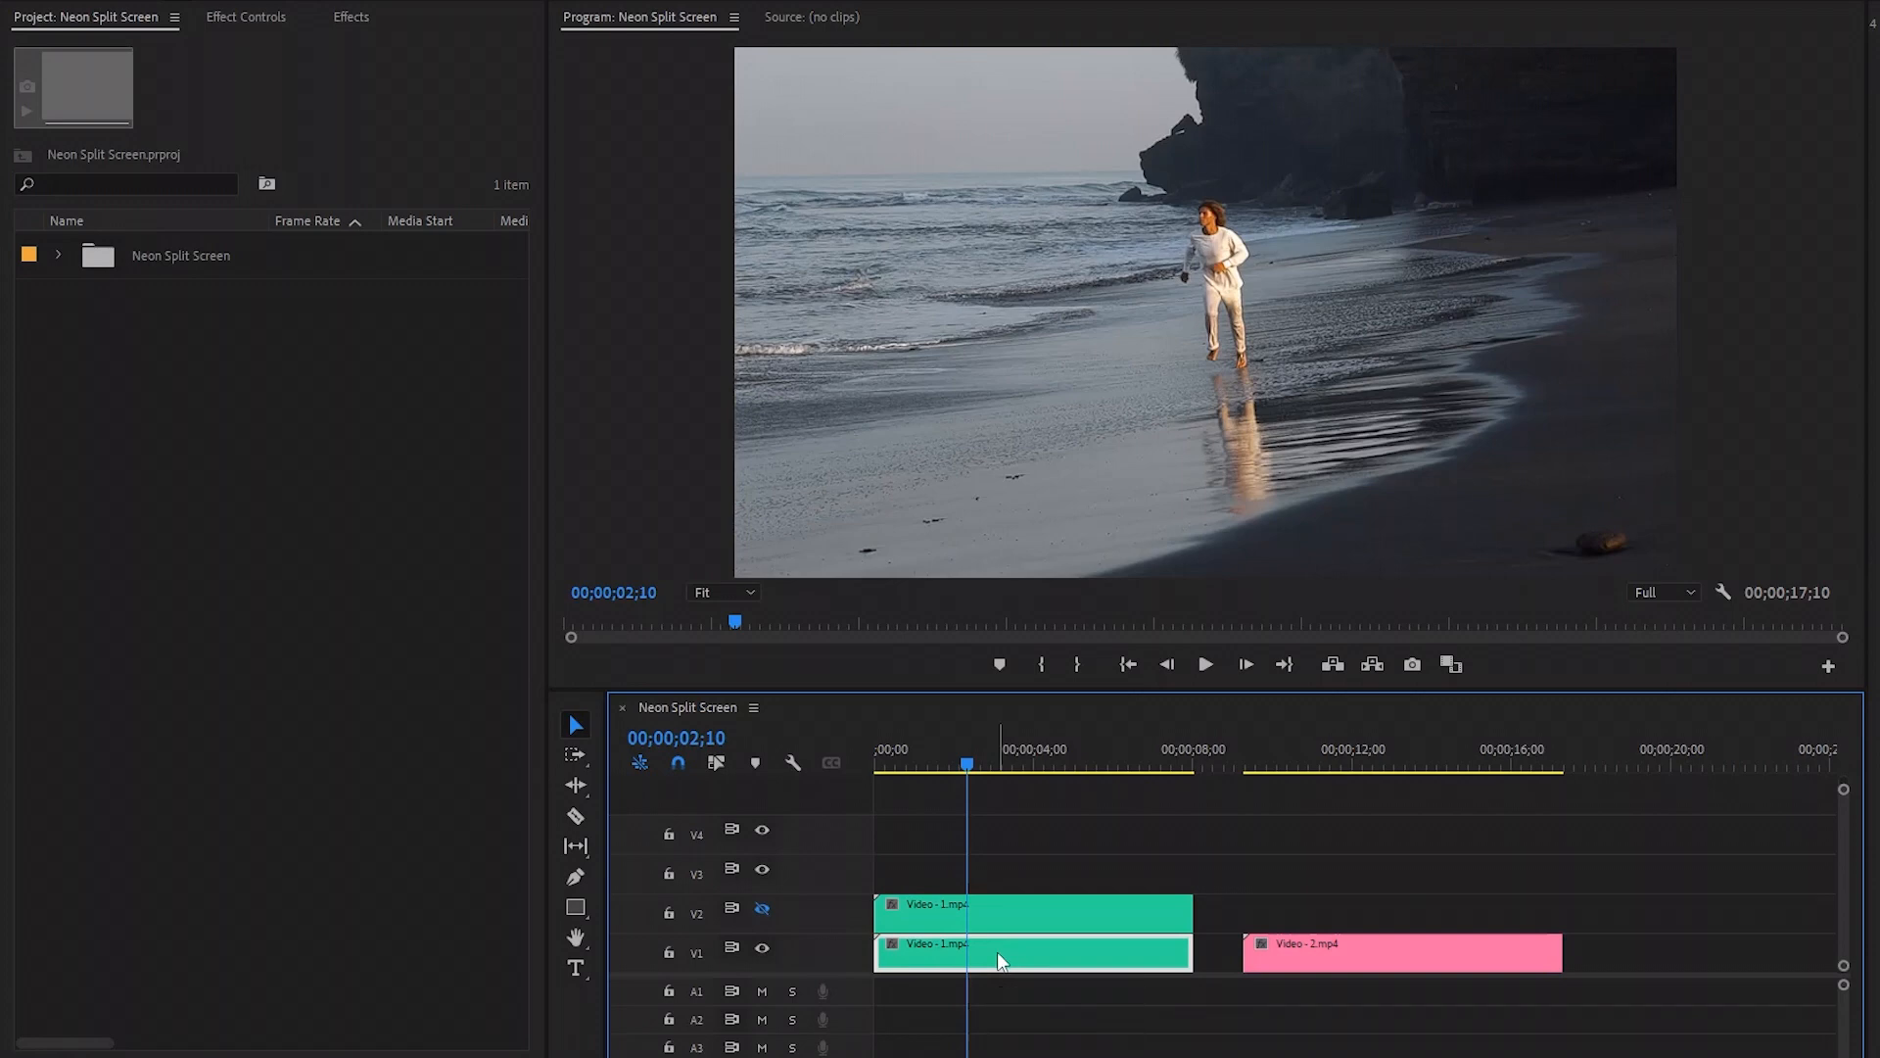
click(364, 16)
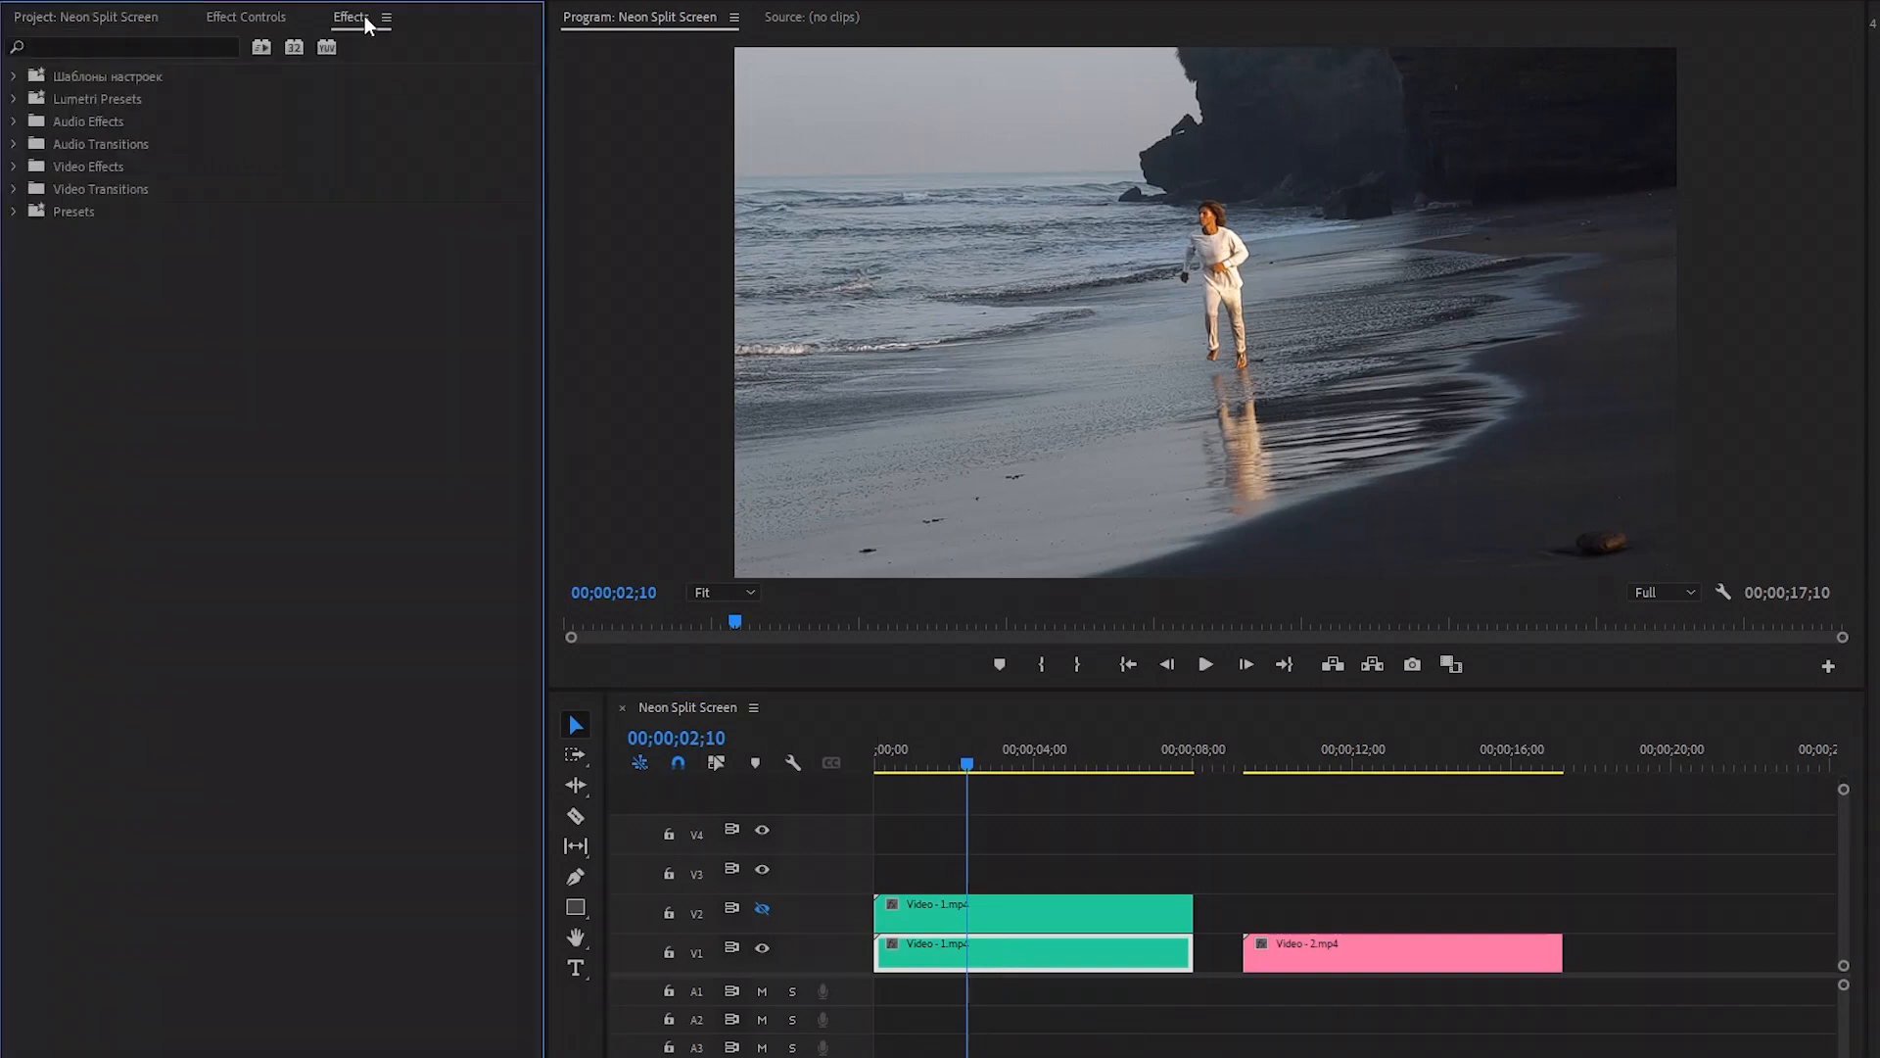
click(215, 43)
text(crop)
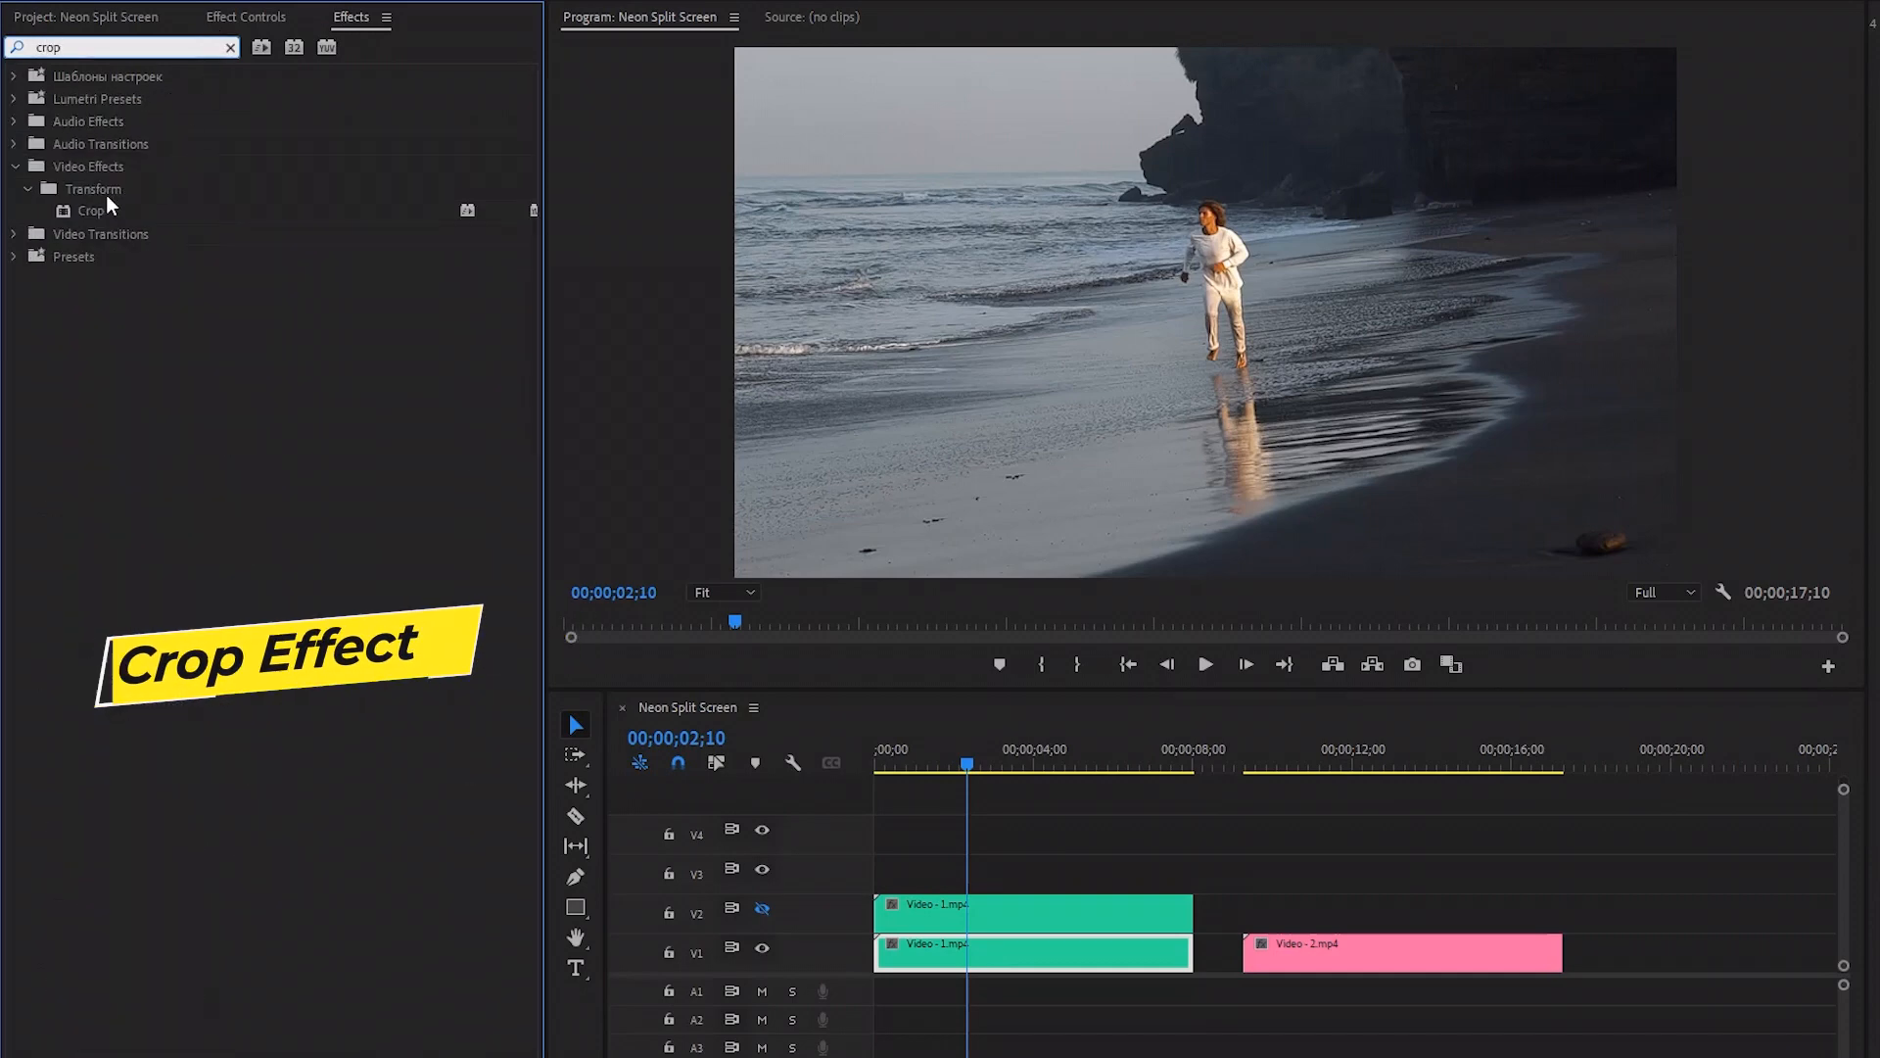
drag(85, 204, 934, 953)
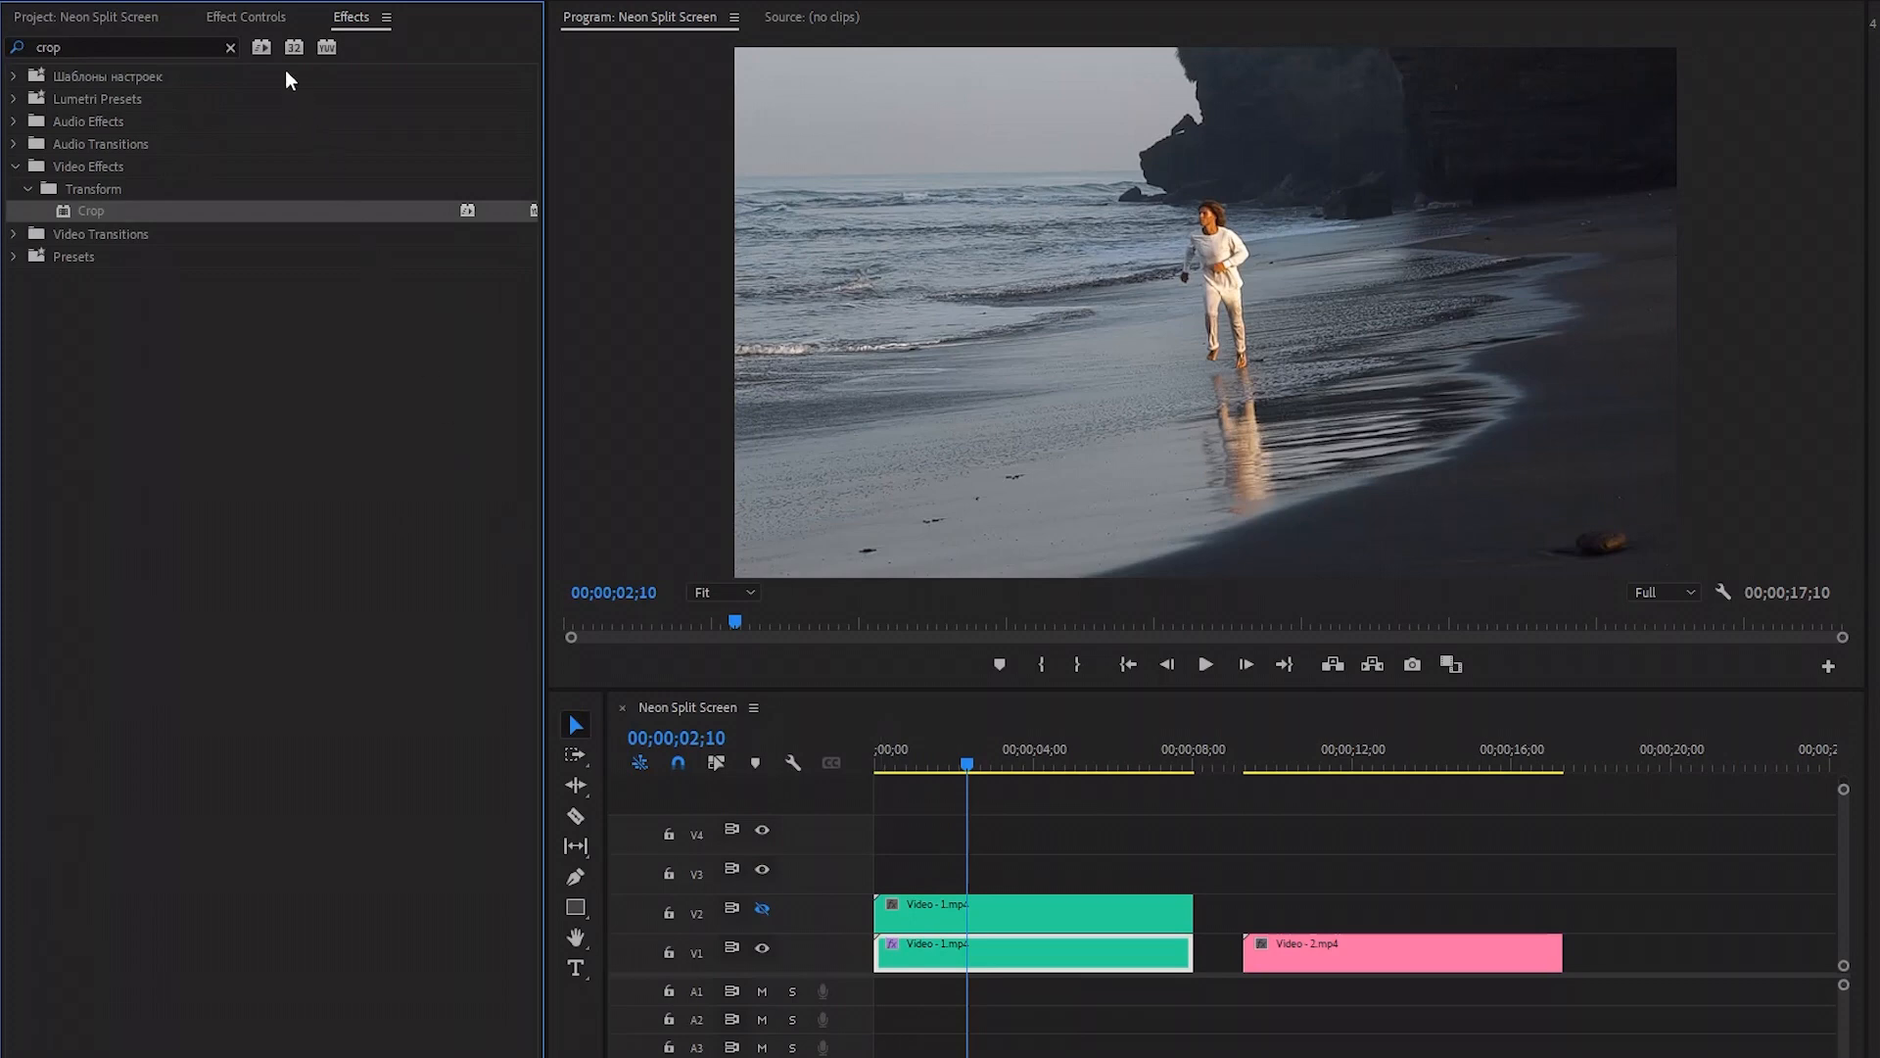
- Set the horizontal position of the V1 Video - 1.mp4 clip to 479 in its Motion settings
click(258, 14)
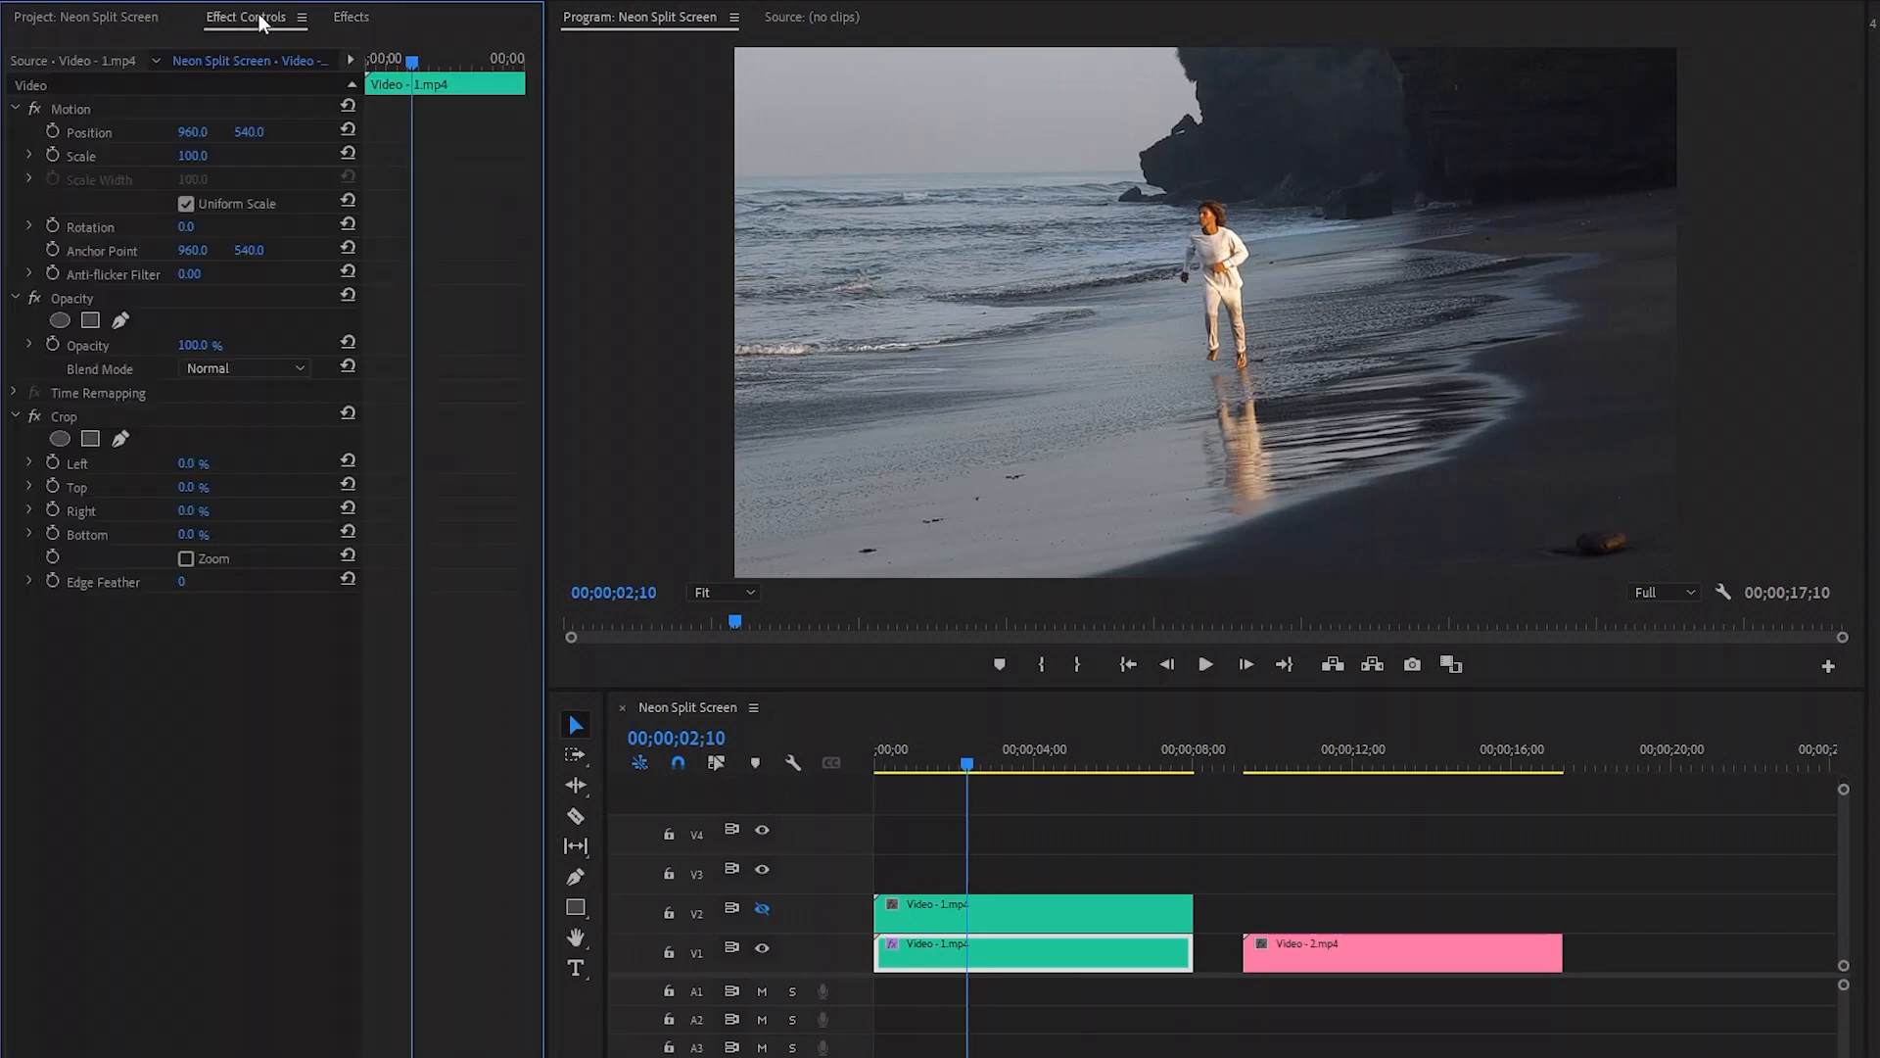
click(86, 108)
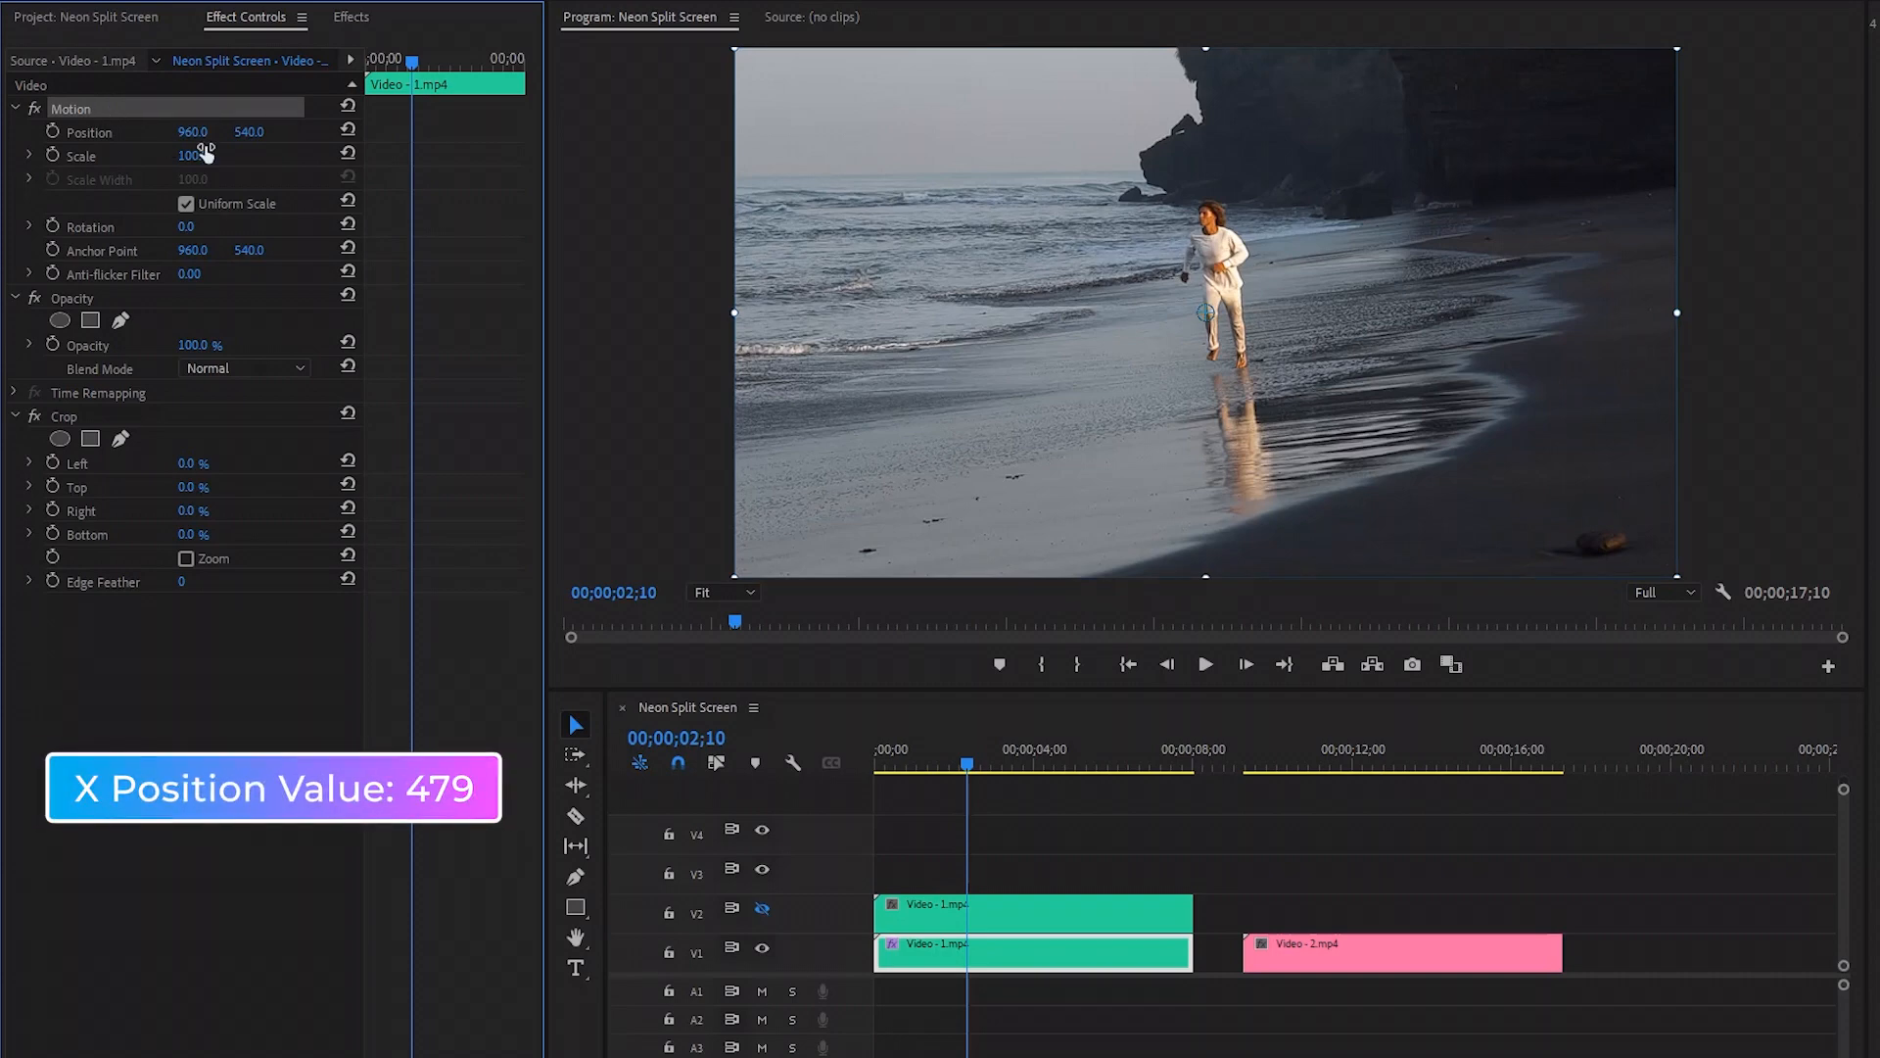
drag(207, 140, 1, 140)
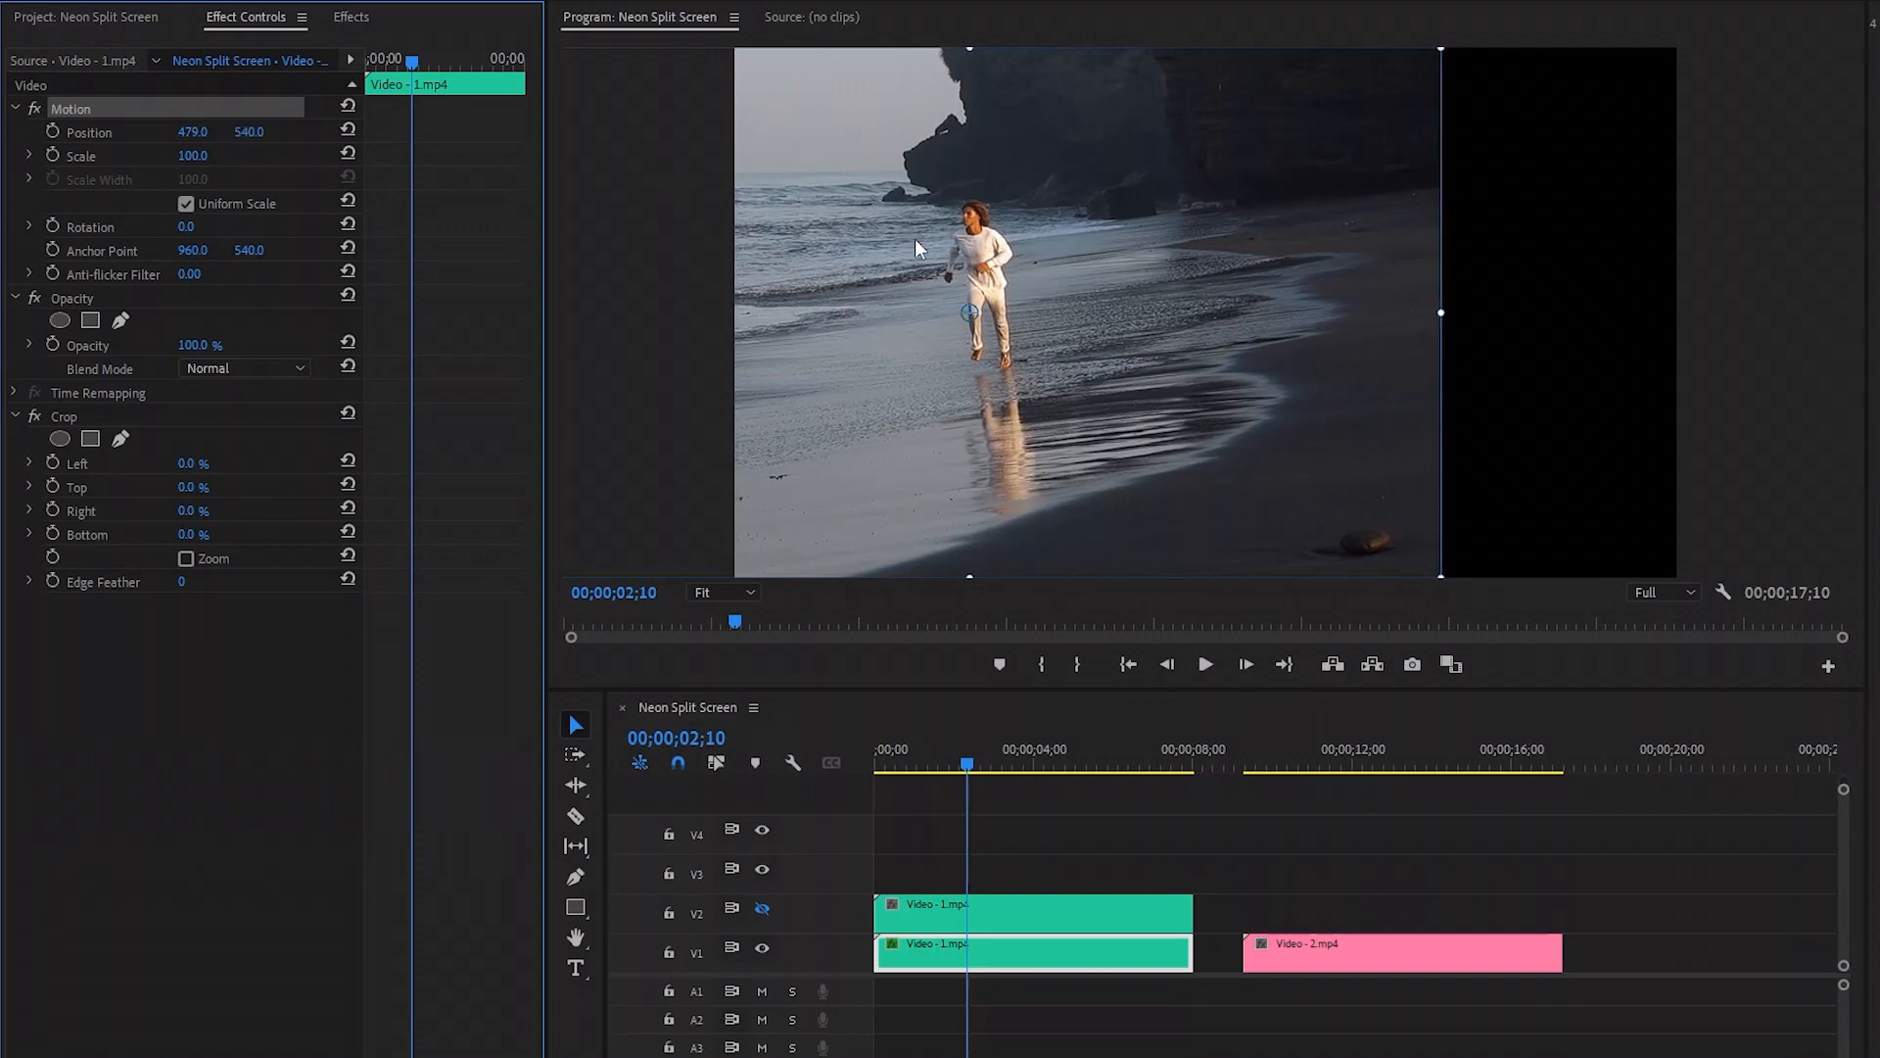
click(237, 718)
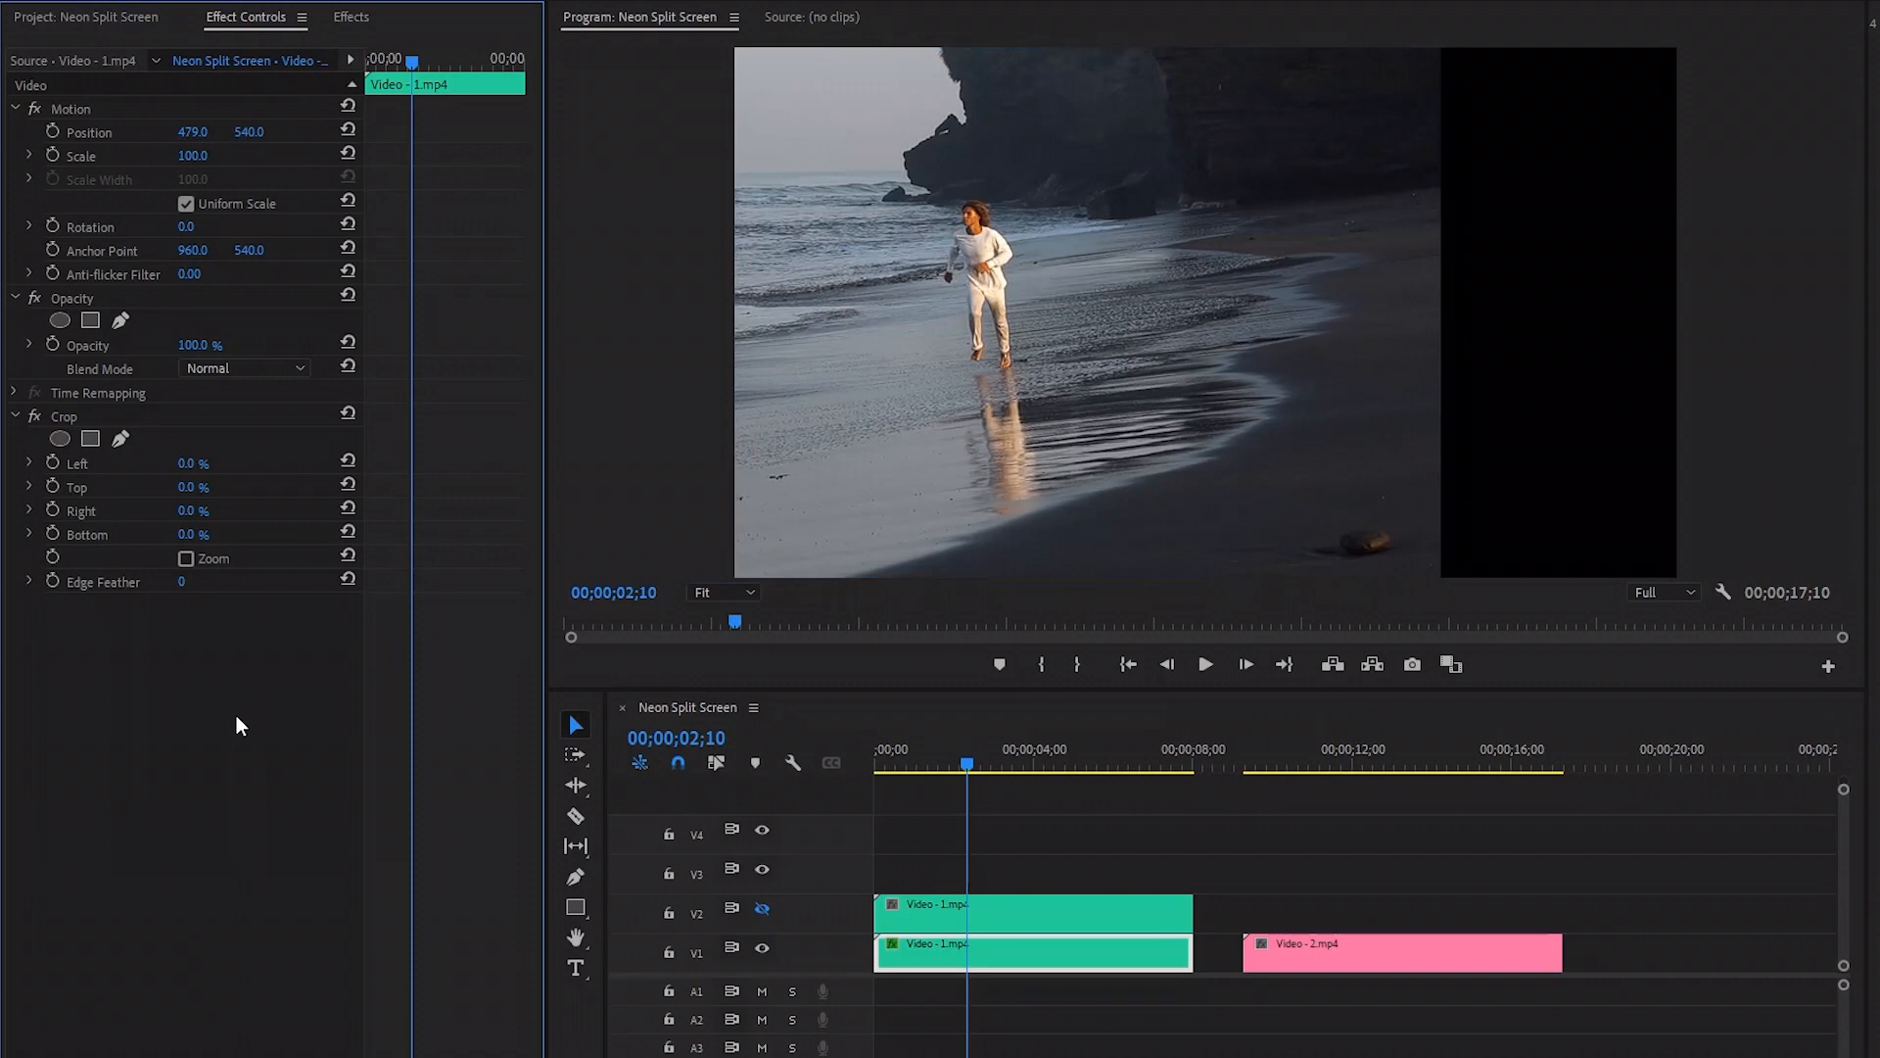
- Crop the V1 Video - 1.mp4 clip by 25% on the left and 25% on the right
click(63, 418)
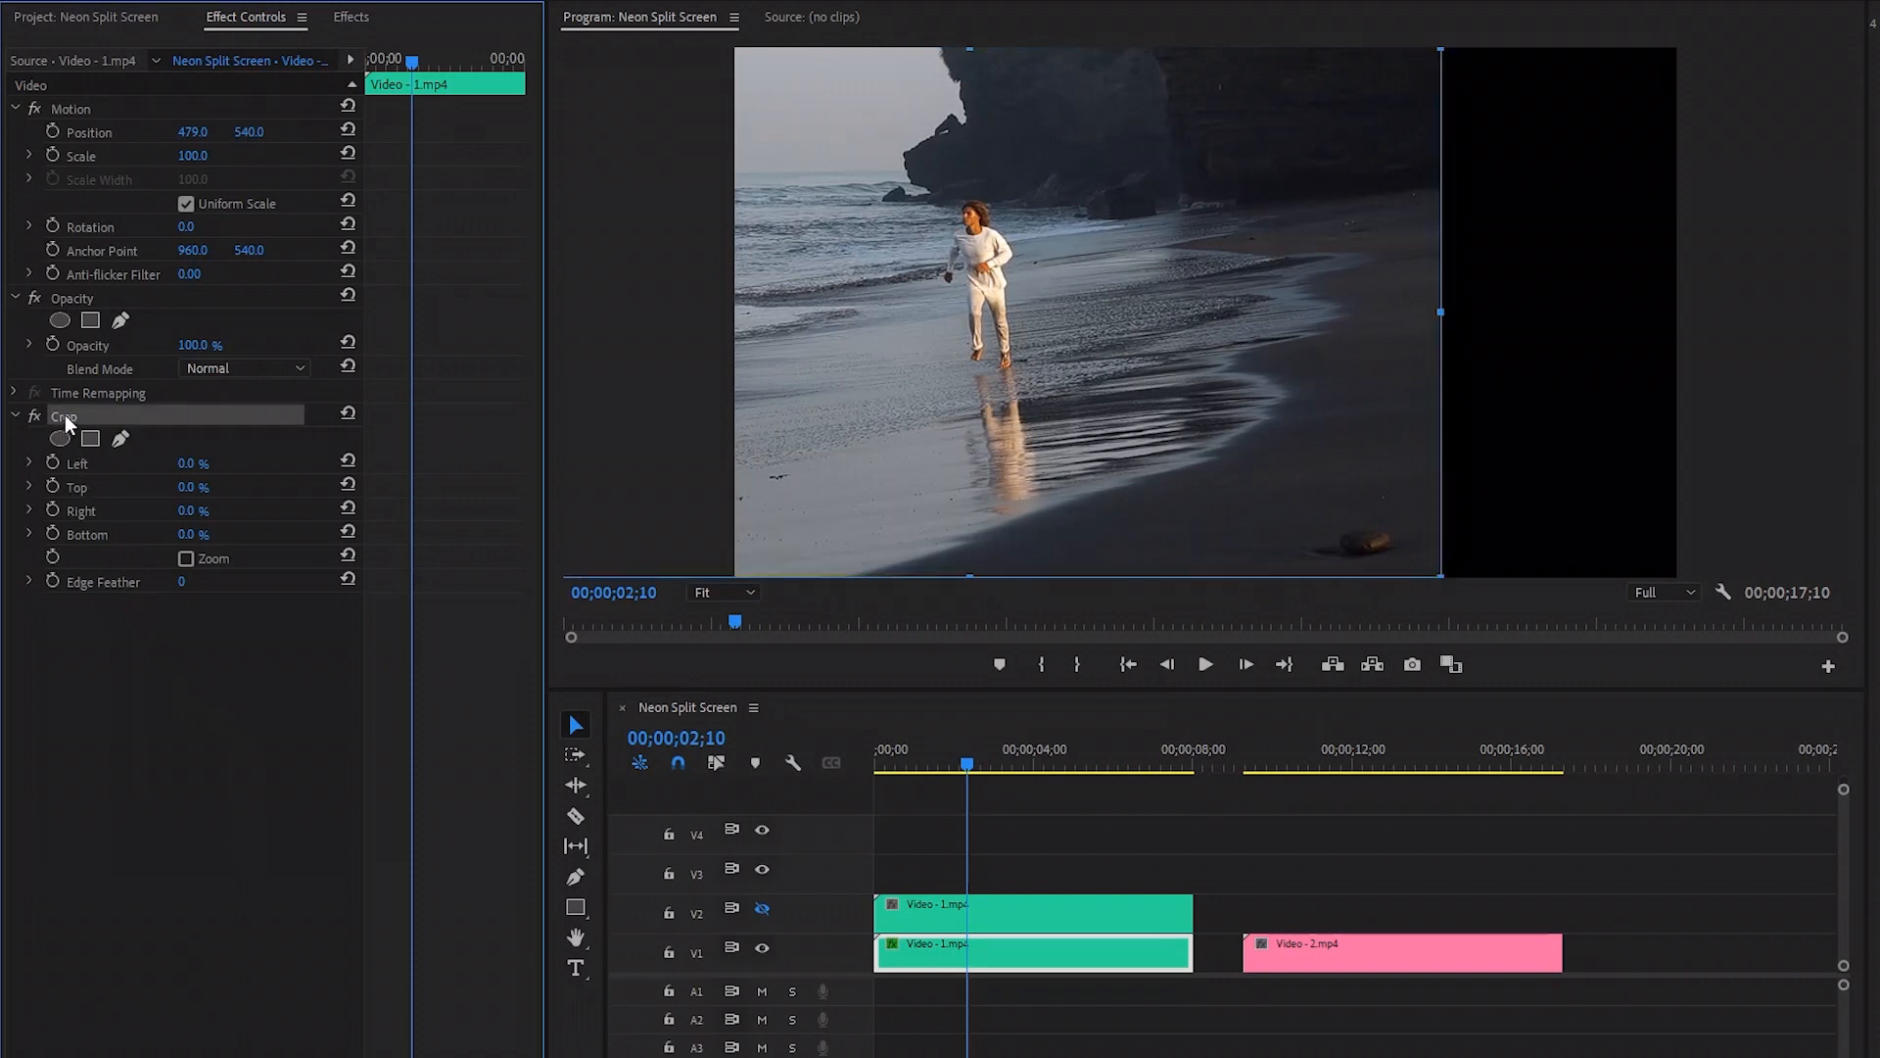
click(86, 466)
click(196, 466)
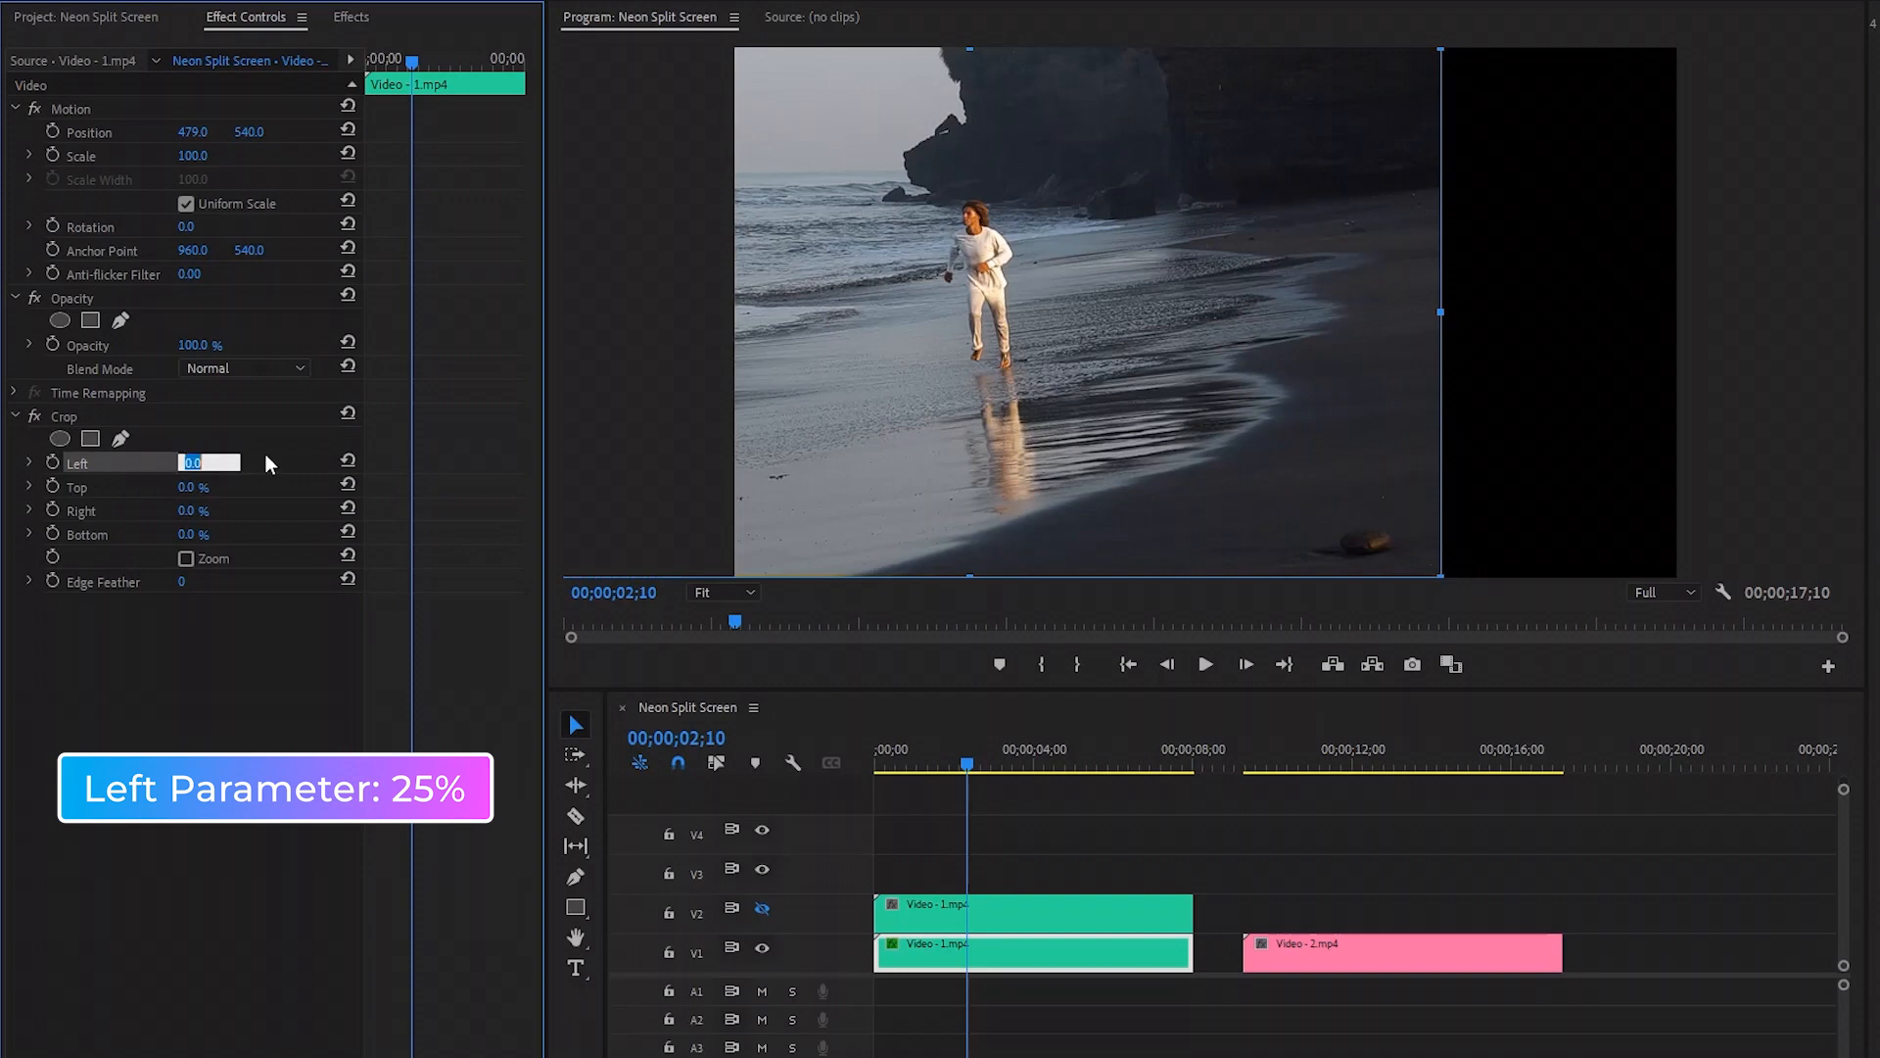
text(25)
key(Return)
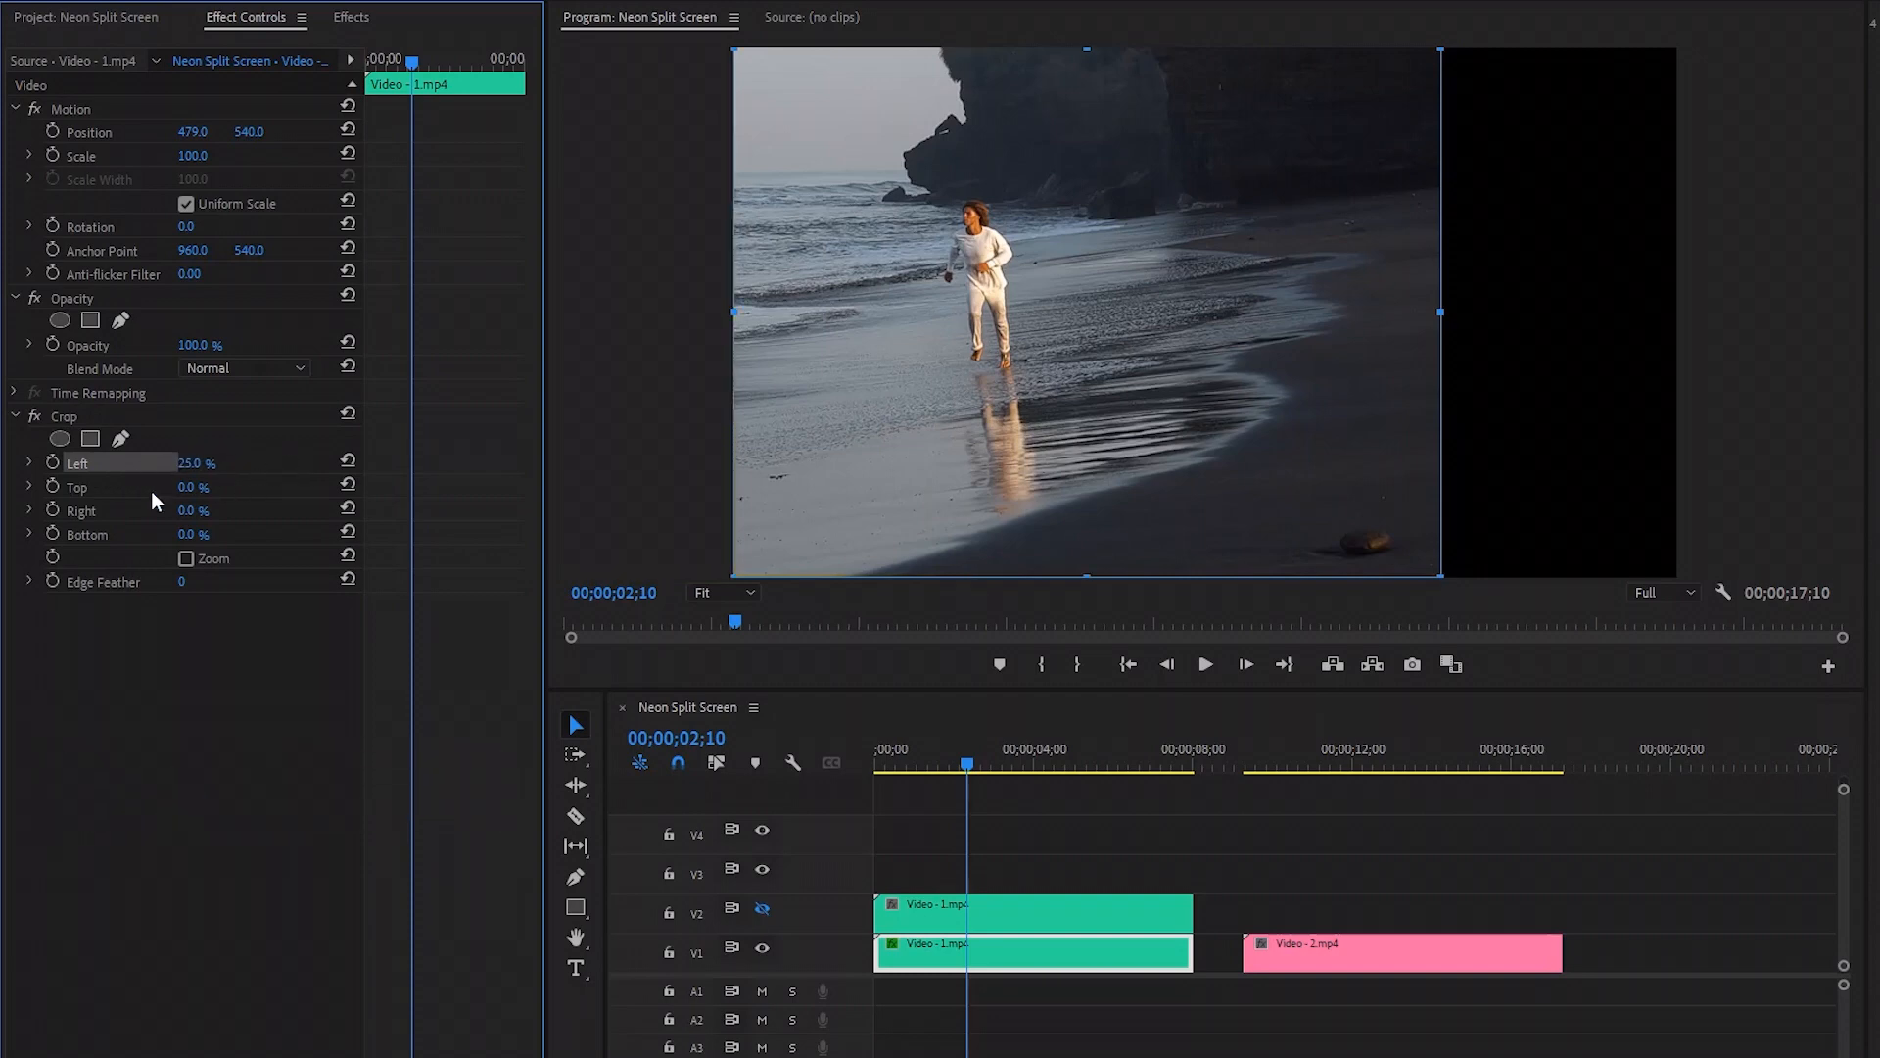
click(78, 515)
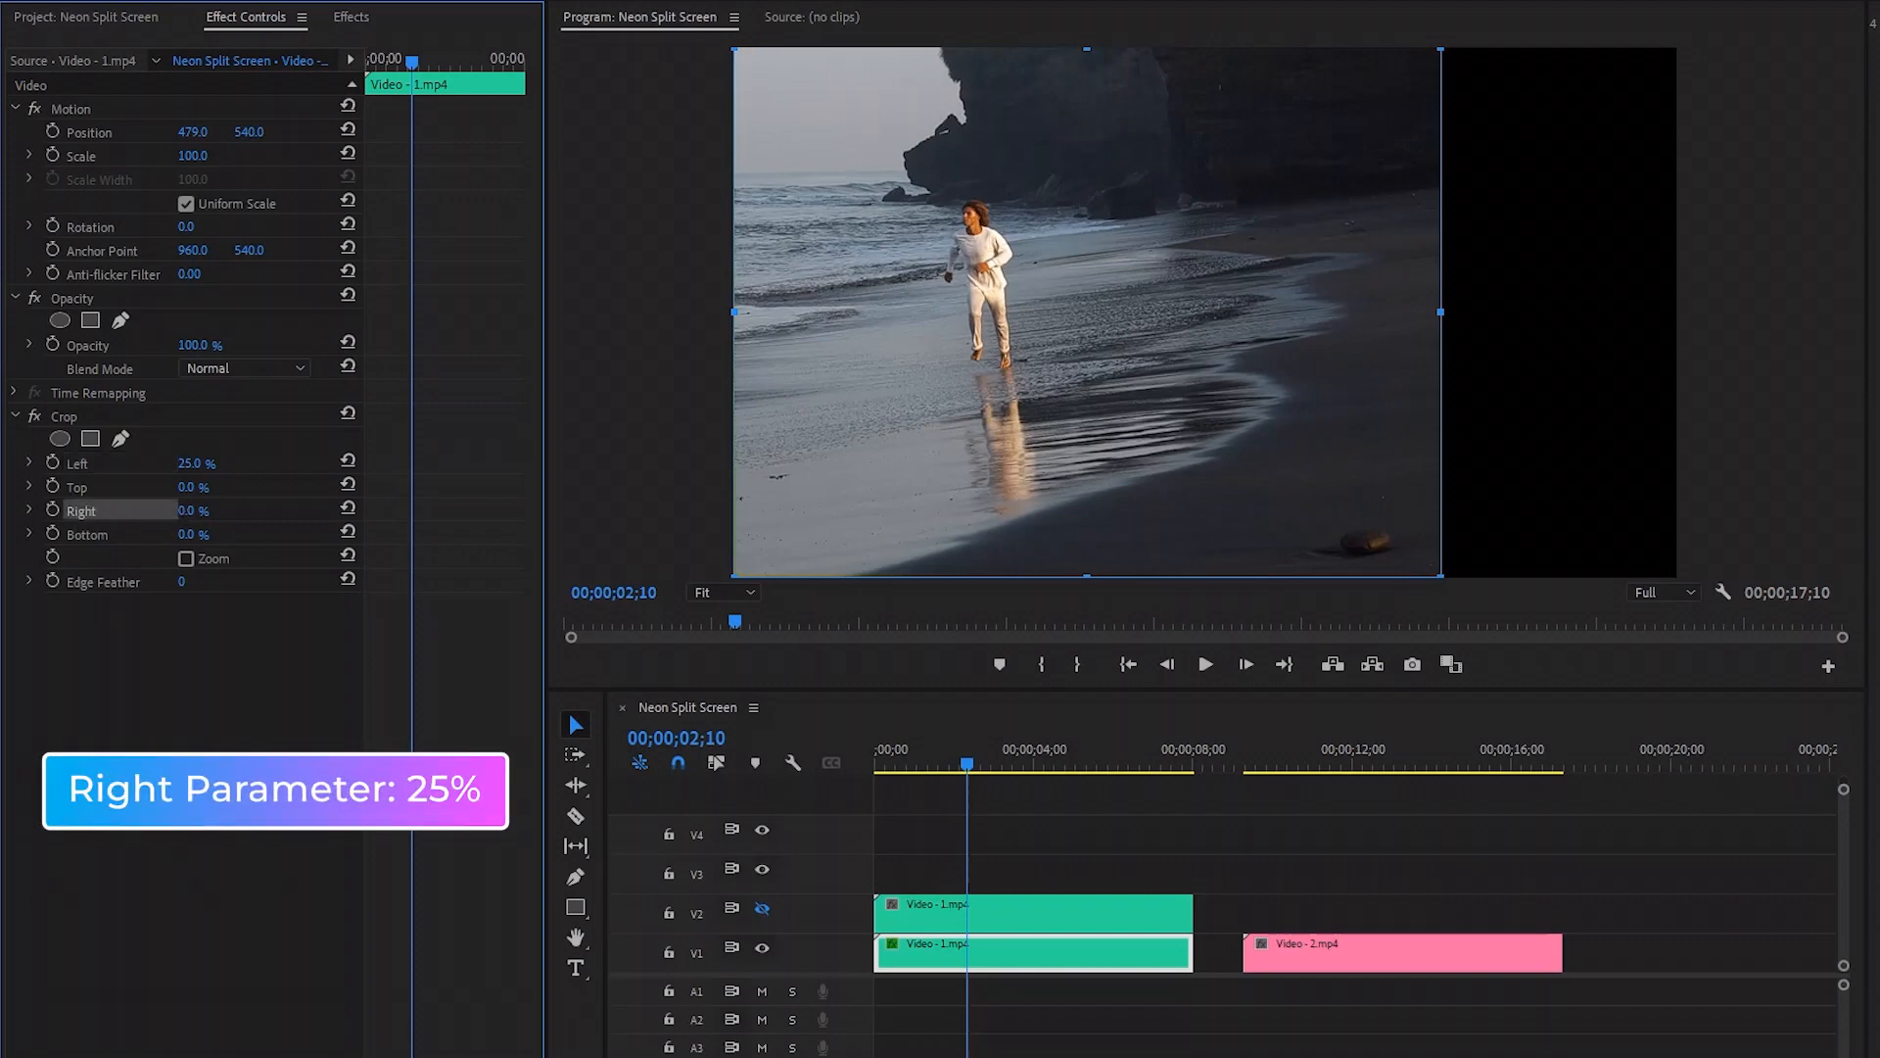
click(192, 510)
text(25)
key(Return)
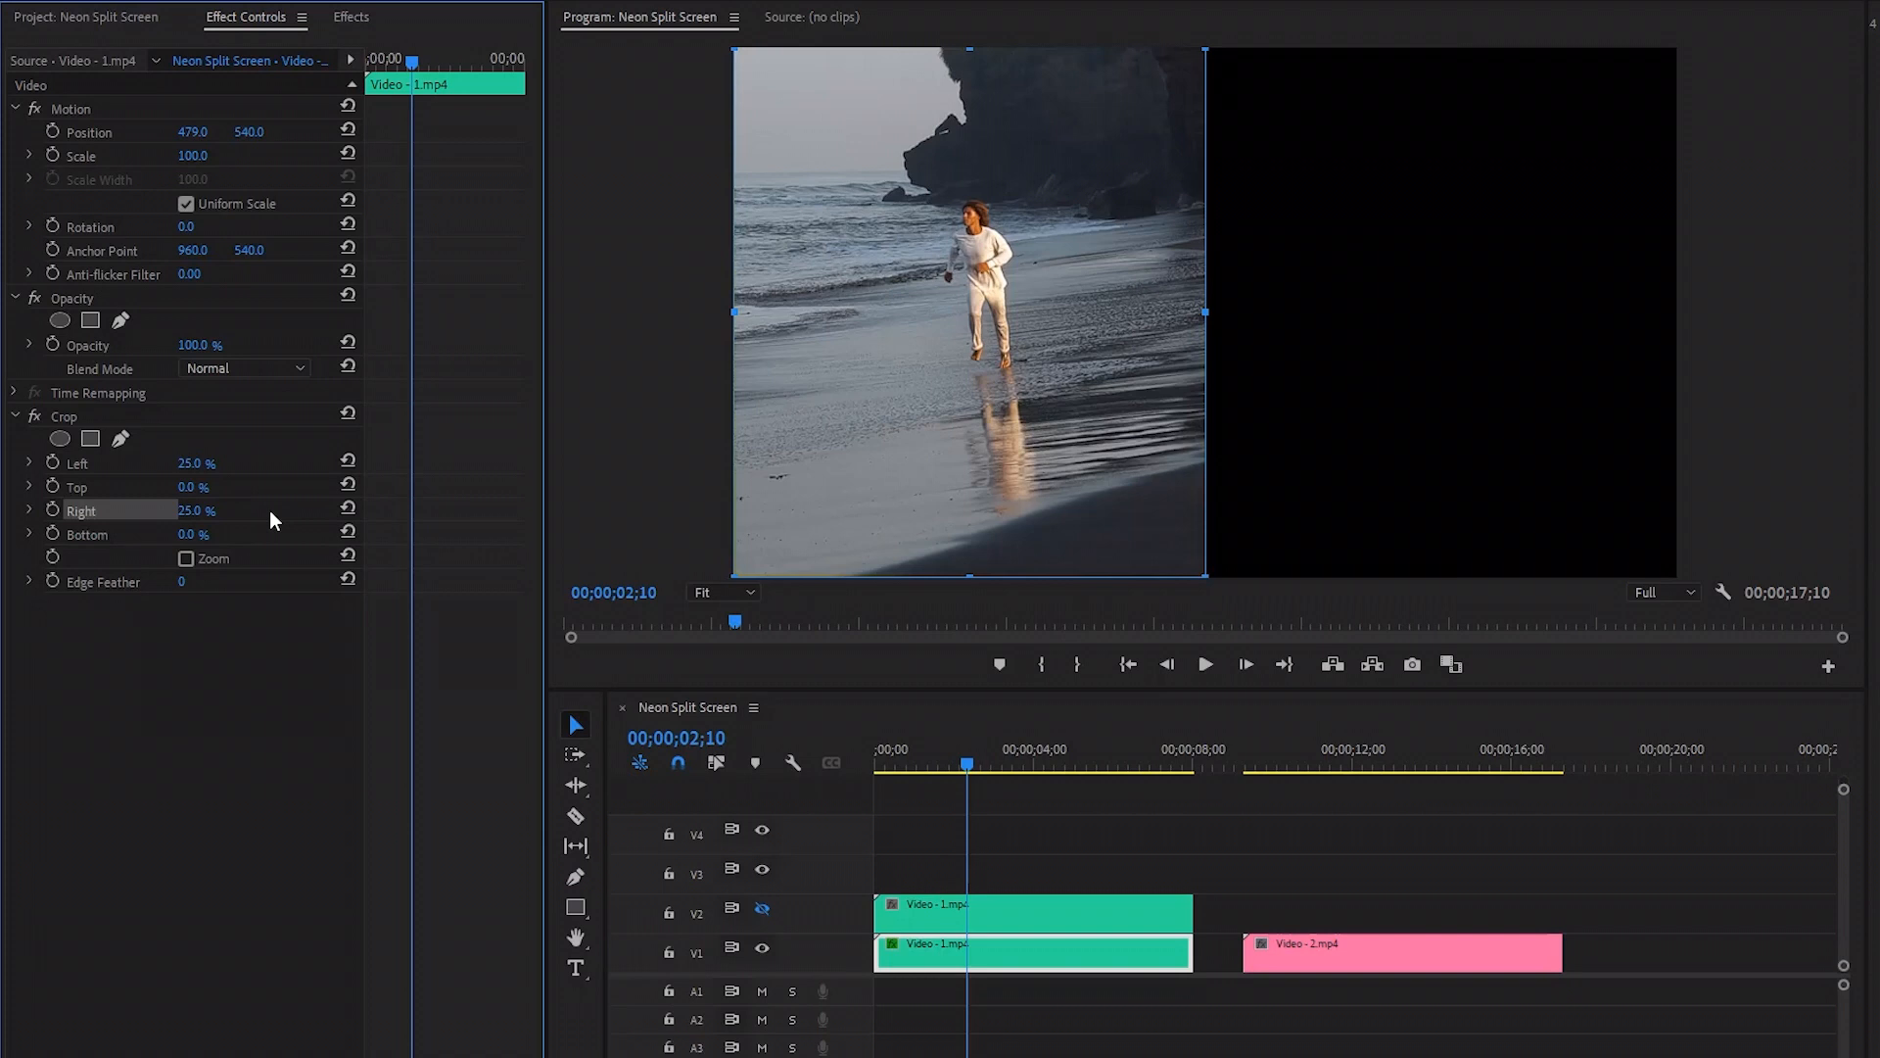
- Set the Crop effect's Edge Feather to 65 on the V1 Video - 1.mp4 clip
click(105, 580)
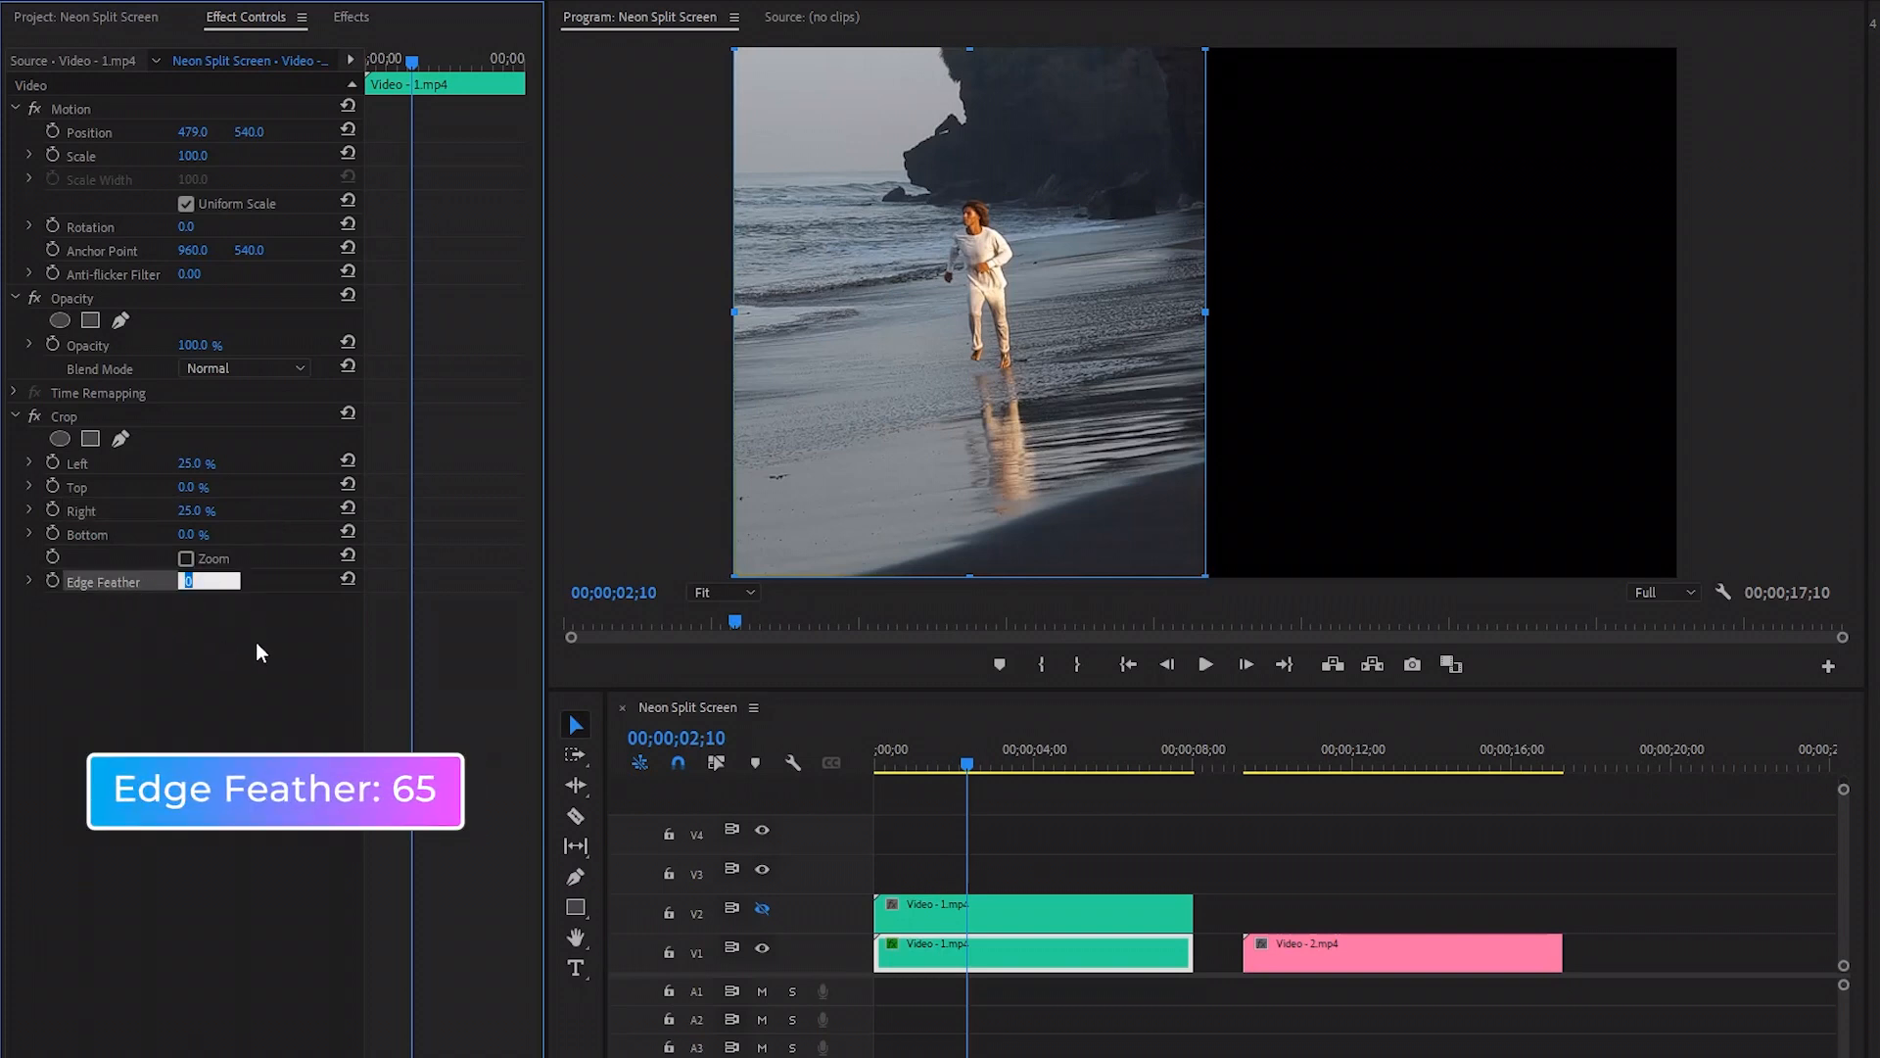
text(65)
key(Return)
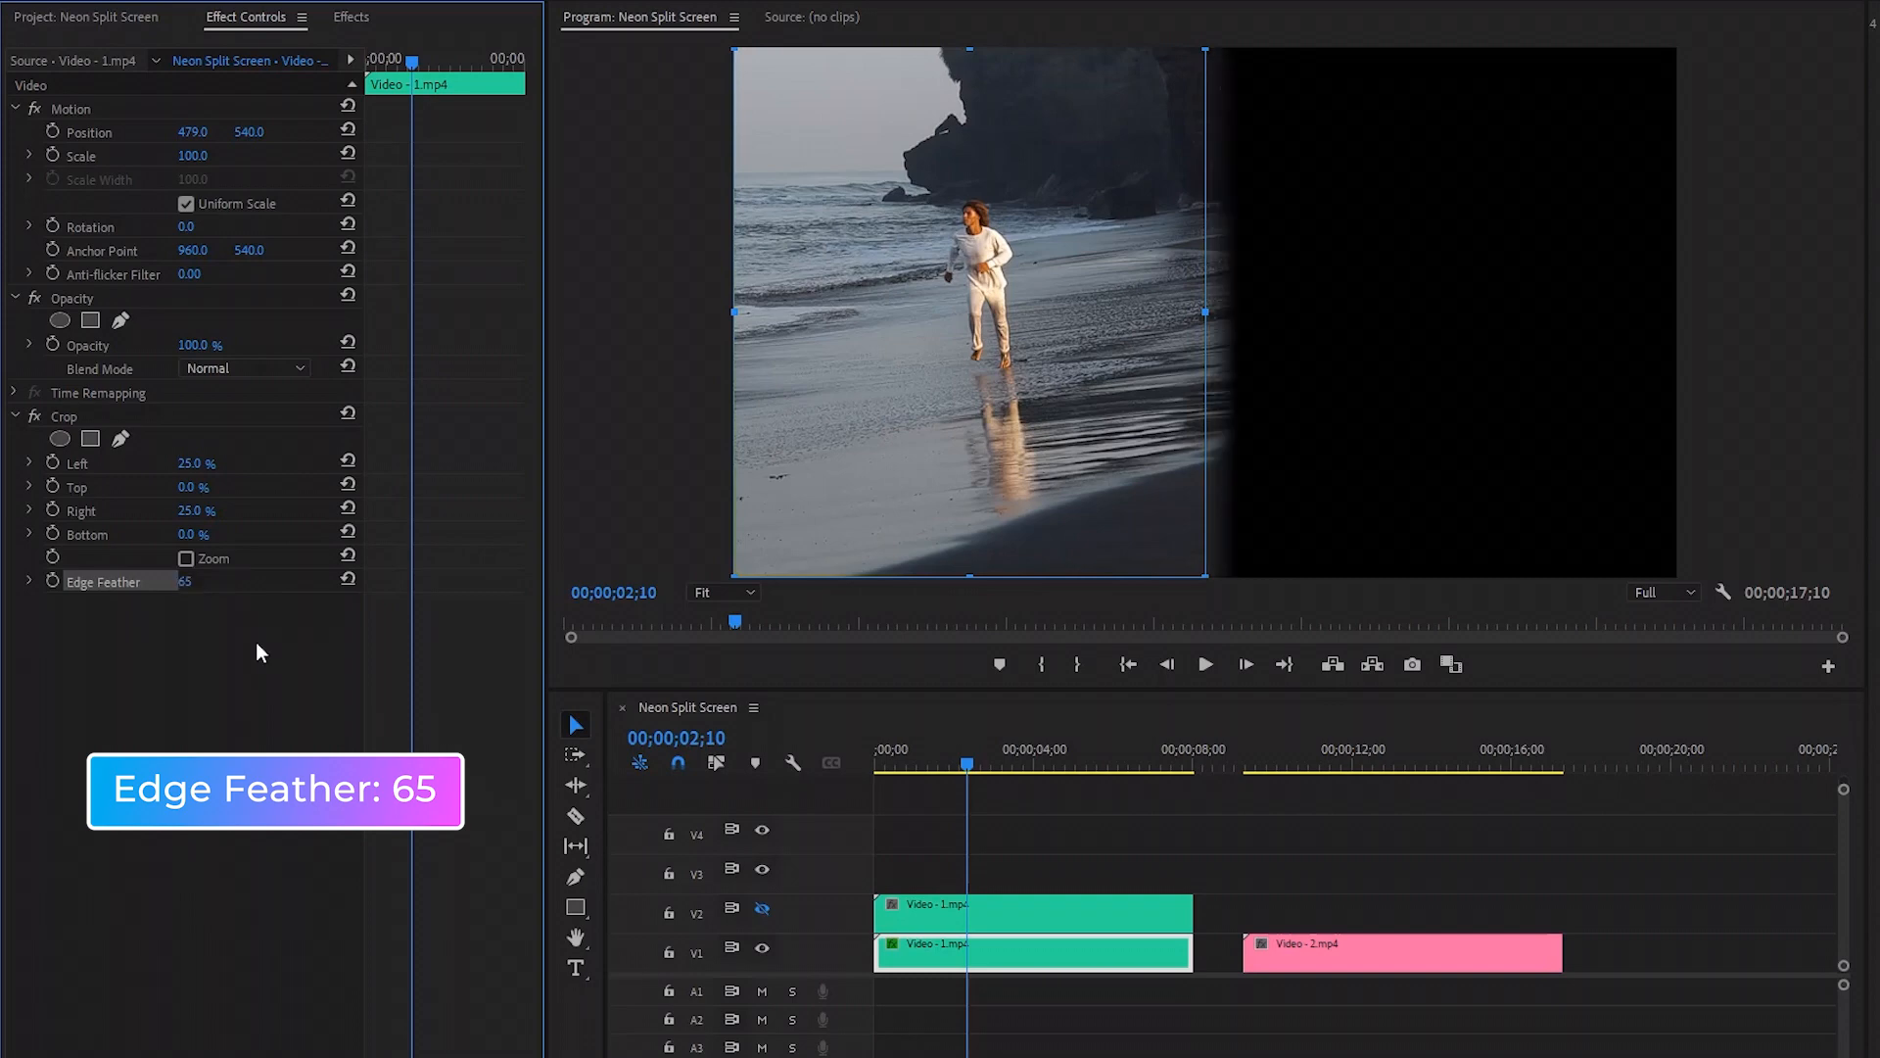
click(256, 642)
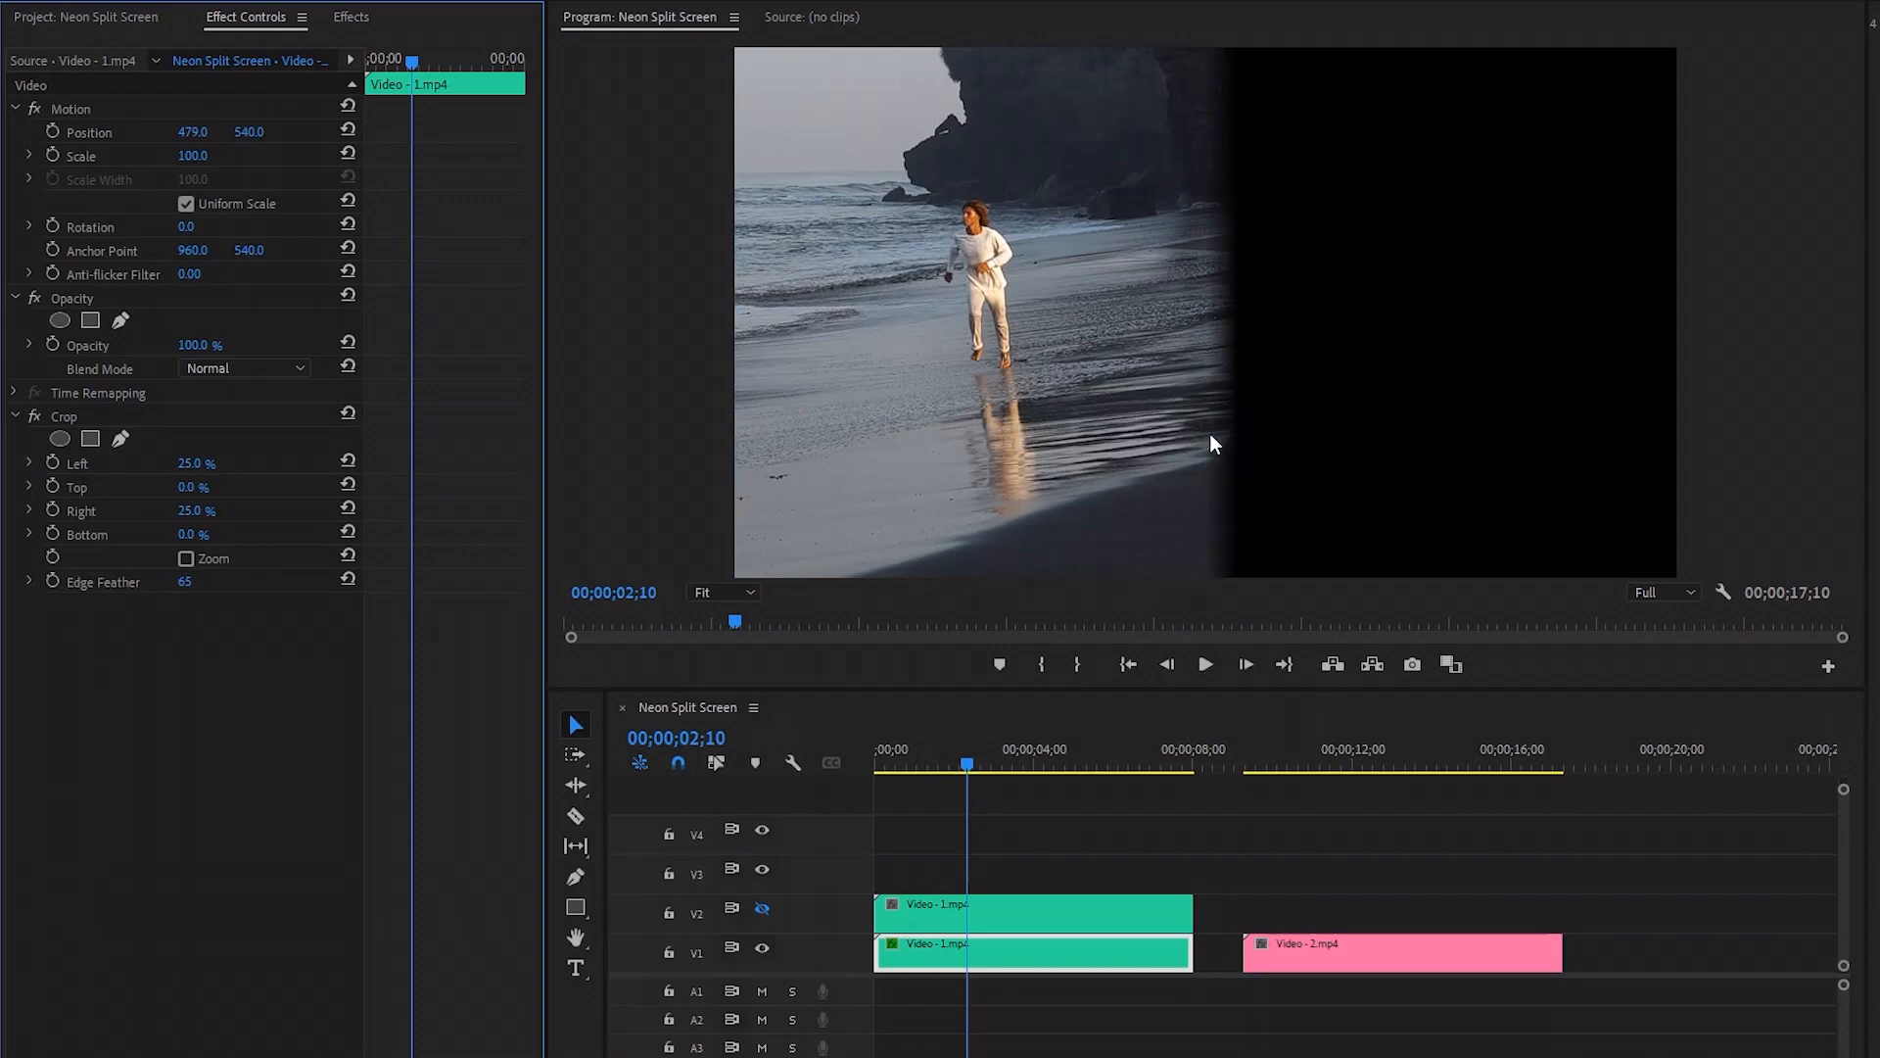
- Make the V2 track visible again and apply the Crop effect to its Video - 1.mp4 clip
click(763, 909)
click(948, 915)
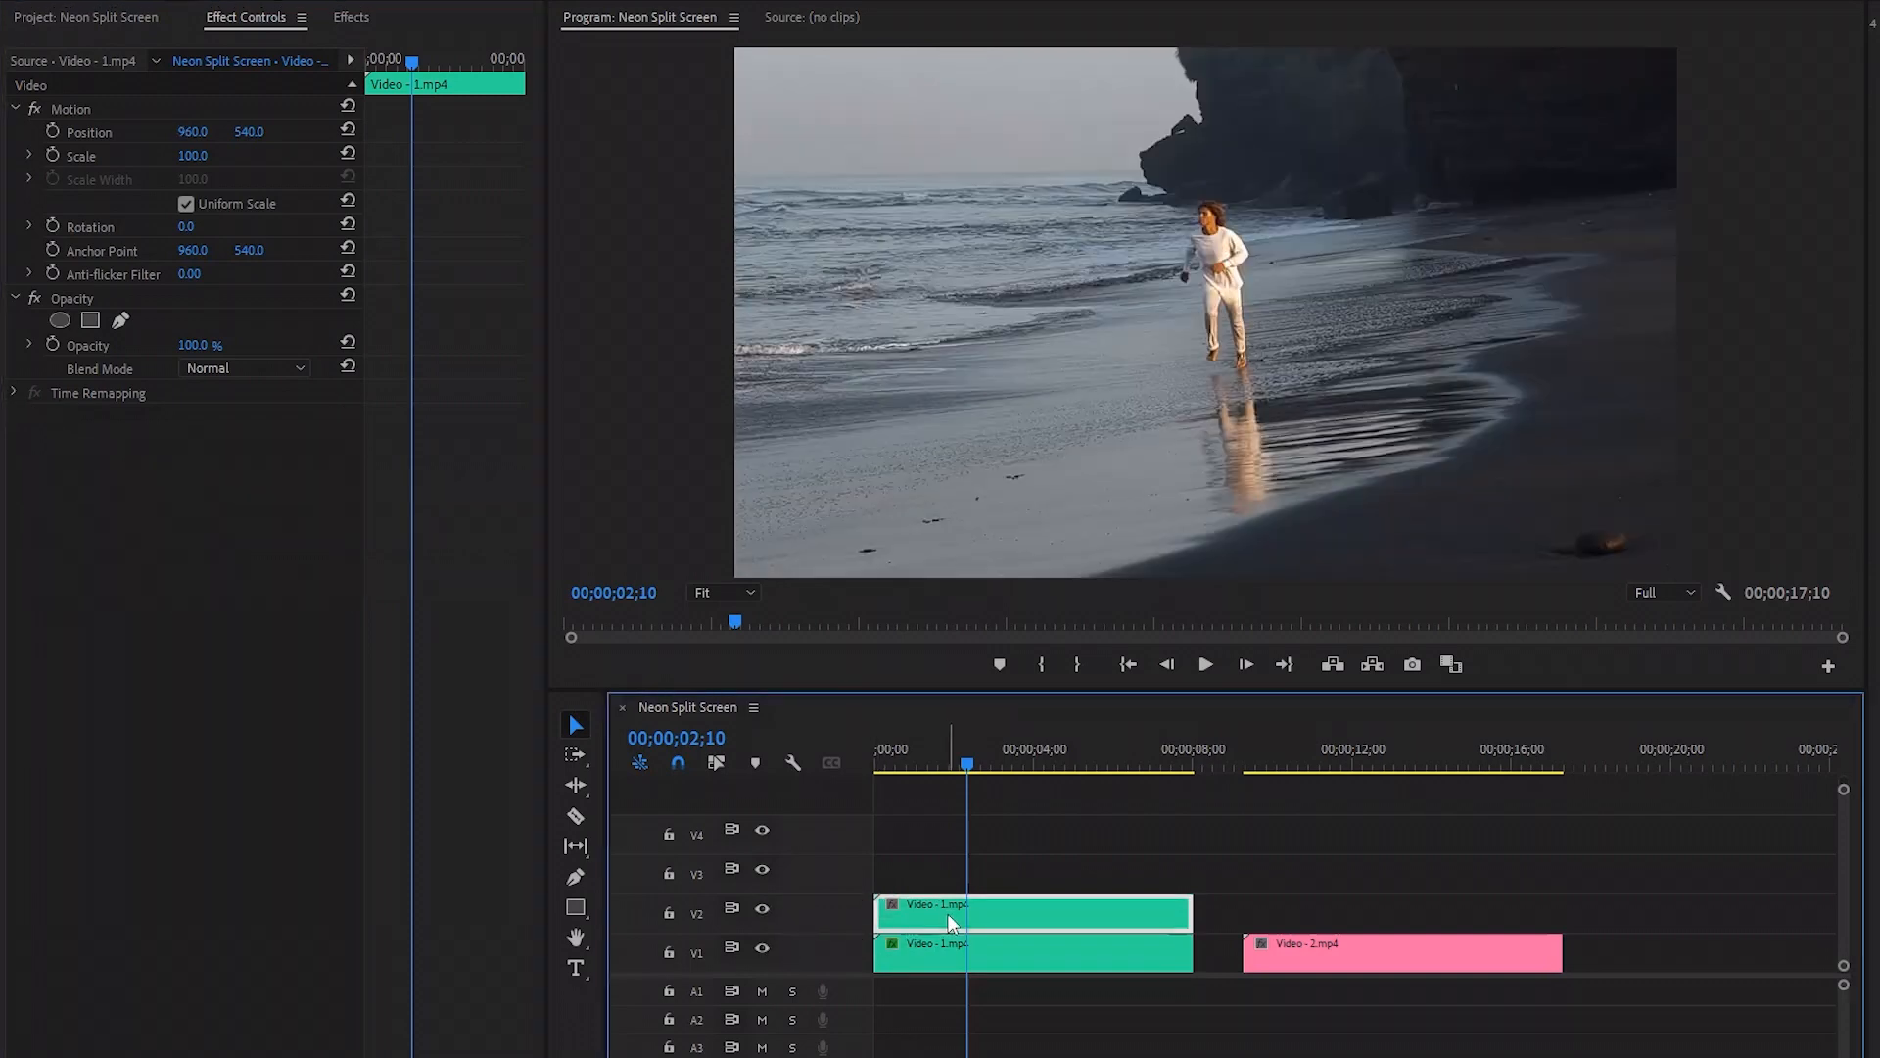
click(354, 19)
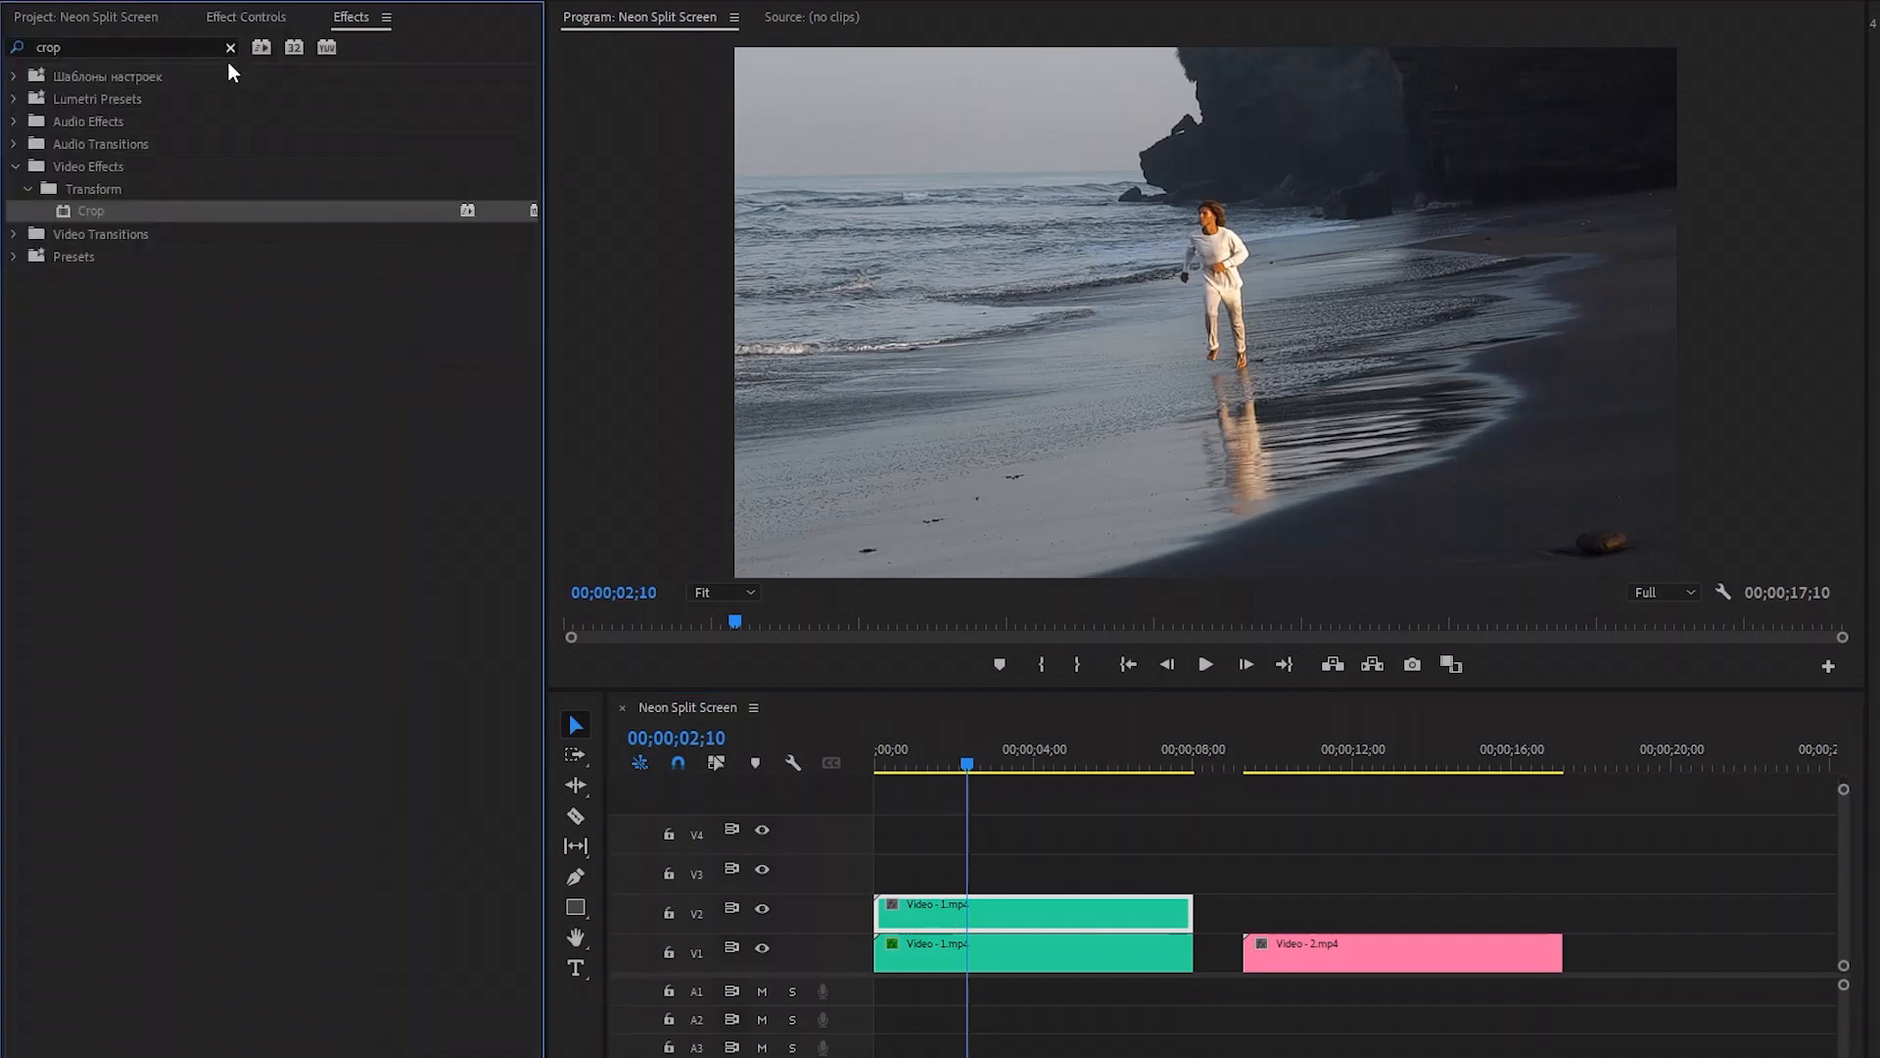
drag(90, 213, 914, 913)
- Search the effects for "4 color" and apply 4-Color Gradient to the Video - 1.mp4 clip on V2
click(231, 47)
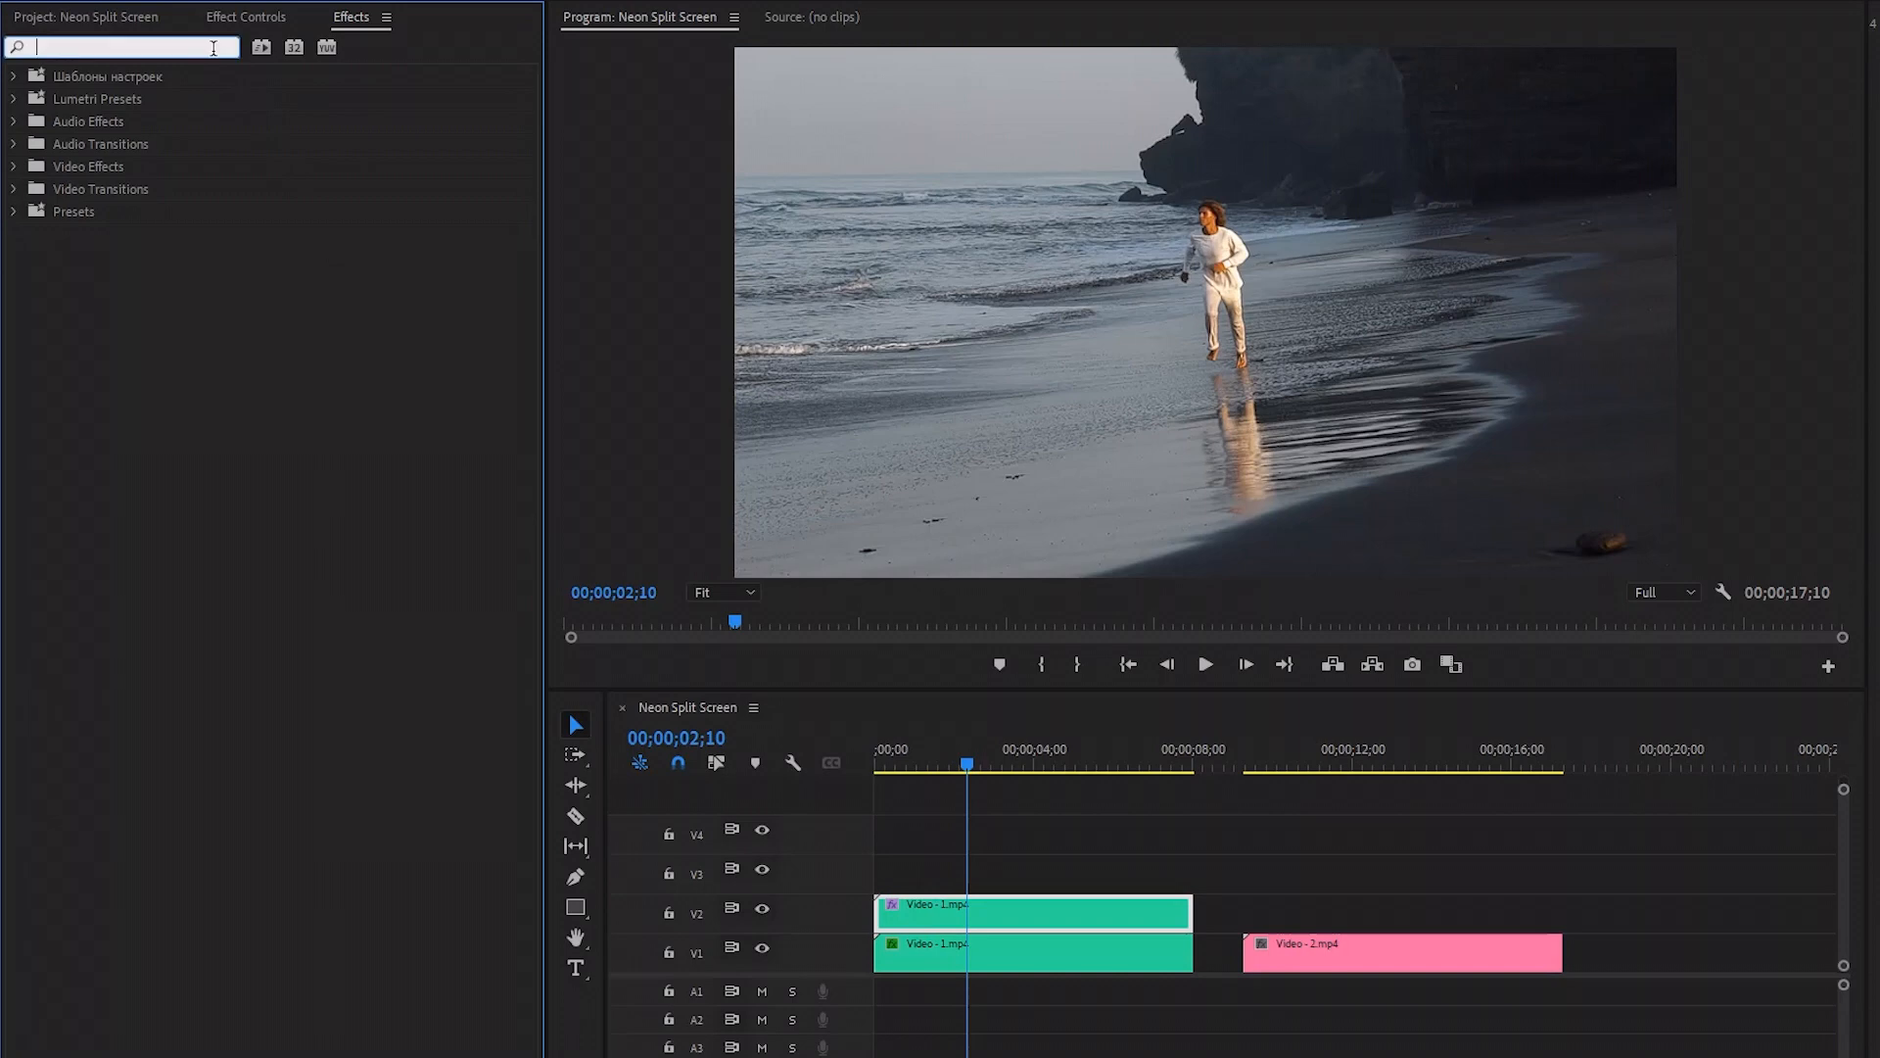
text(4 color)
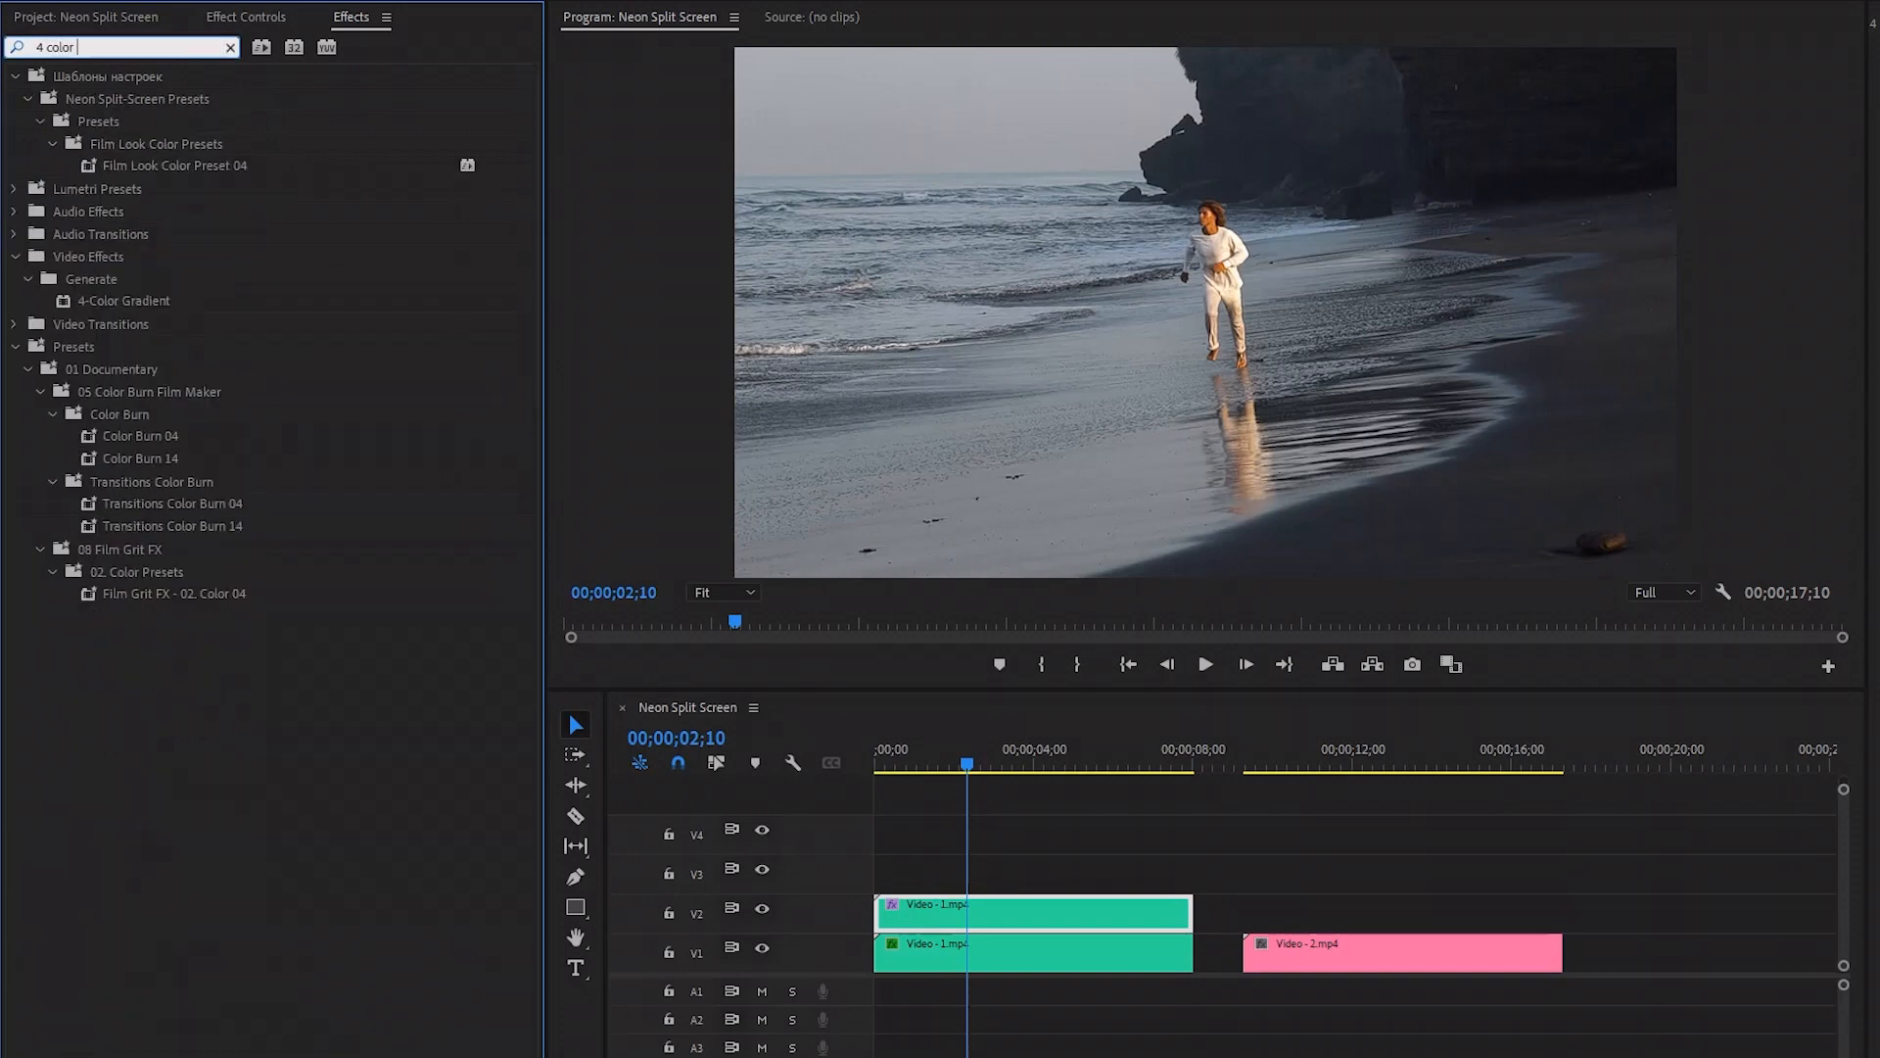
click(182, 304)
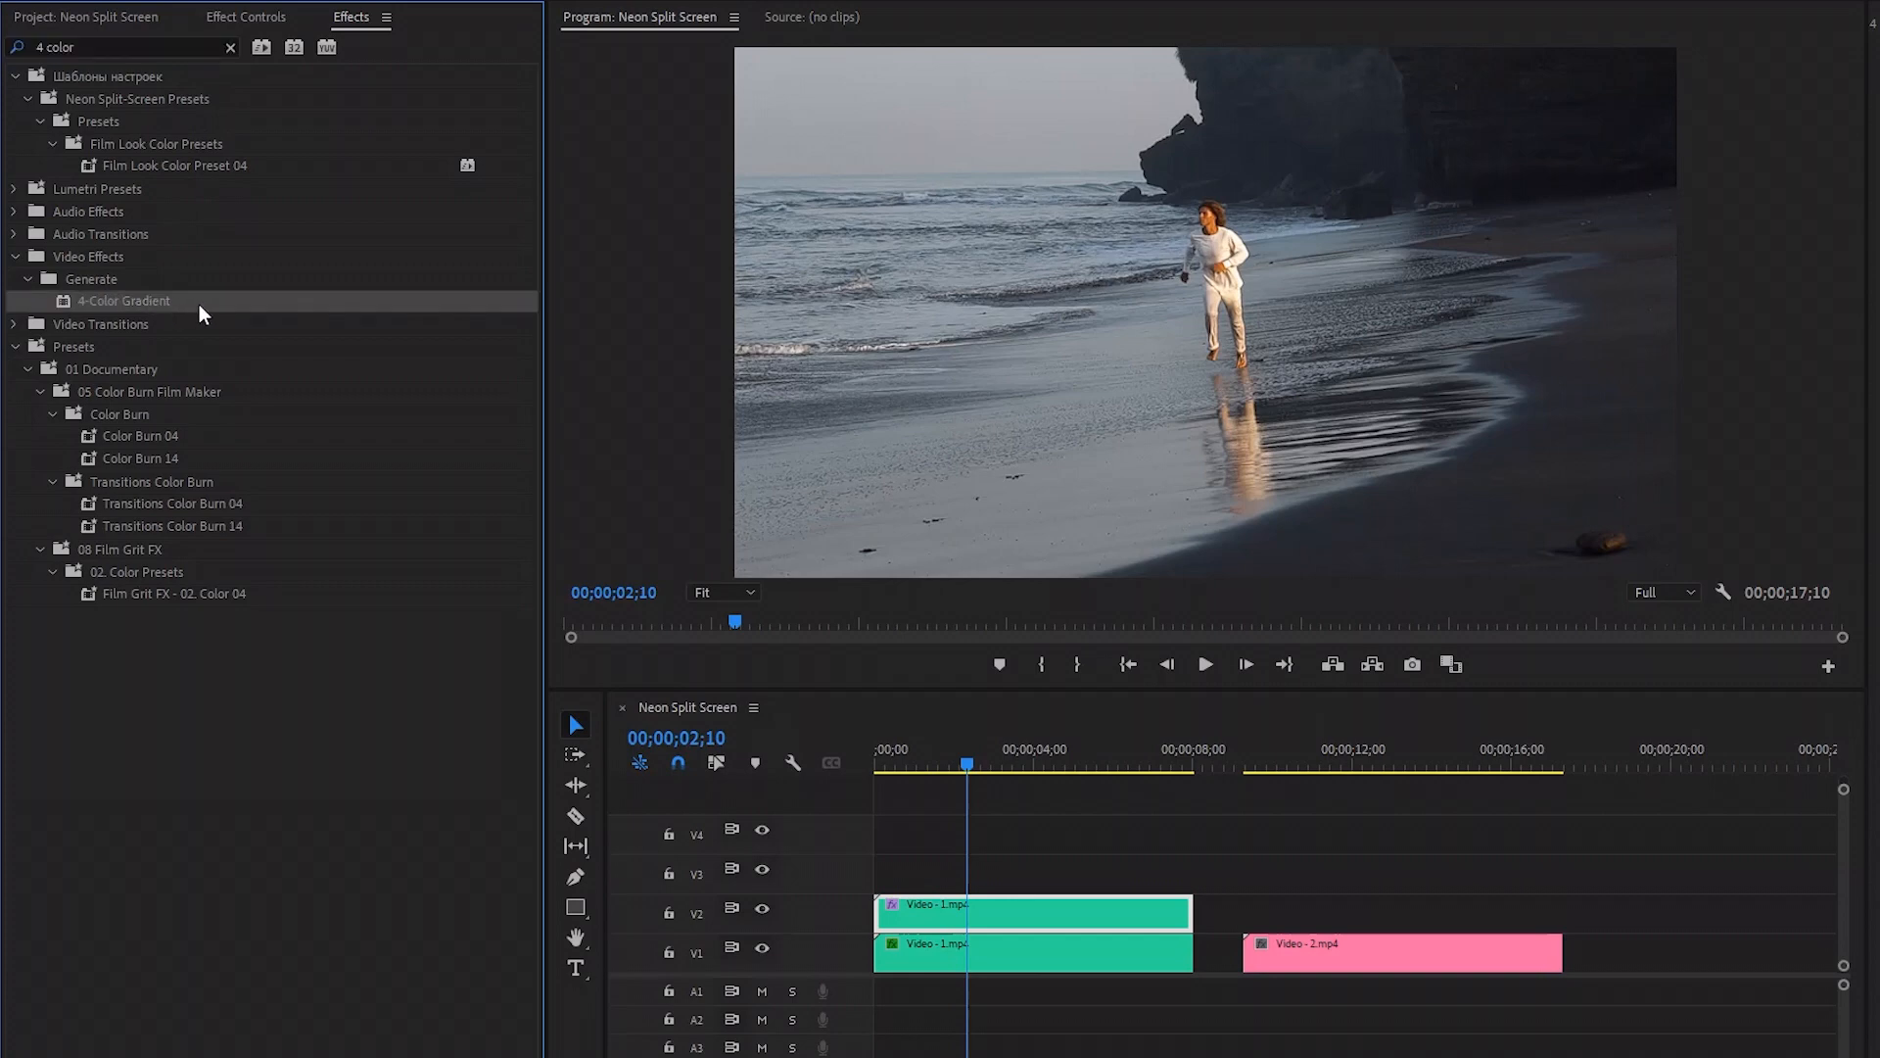
drag(149, 296, 915, 907)
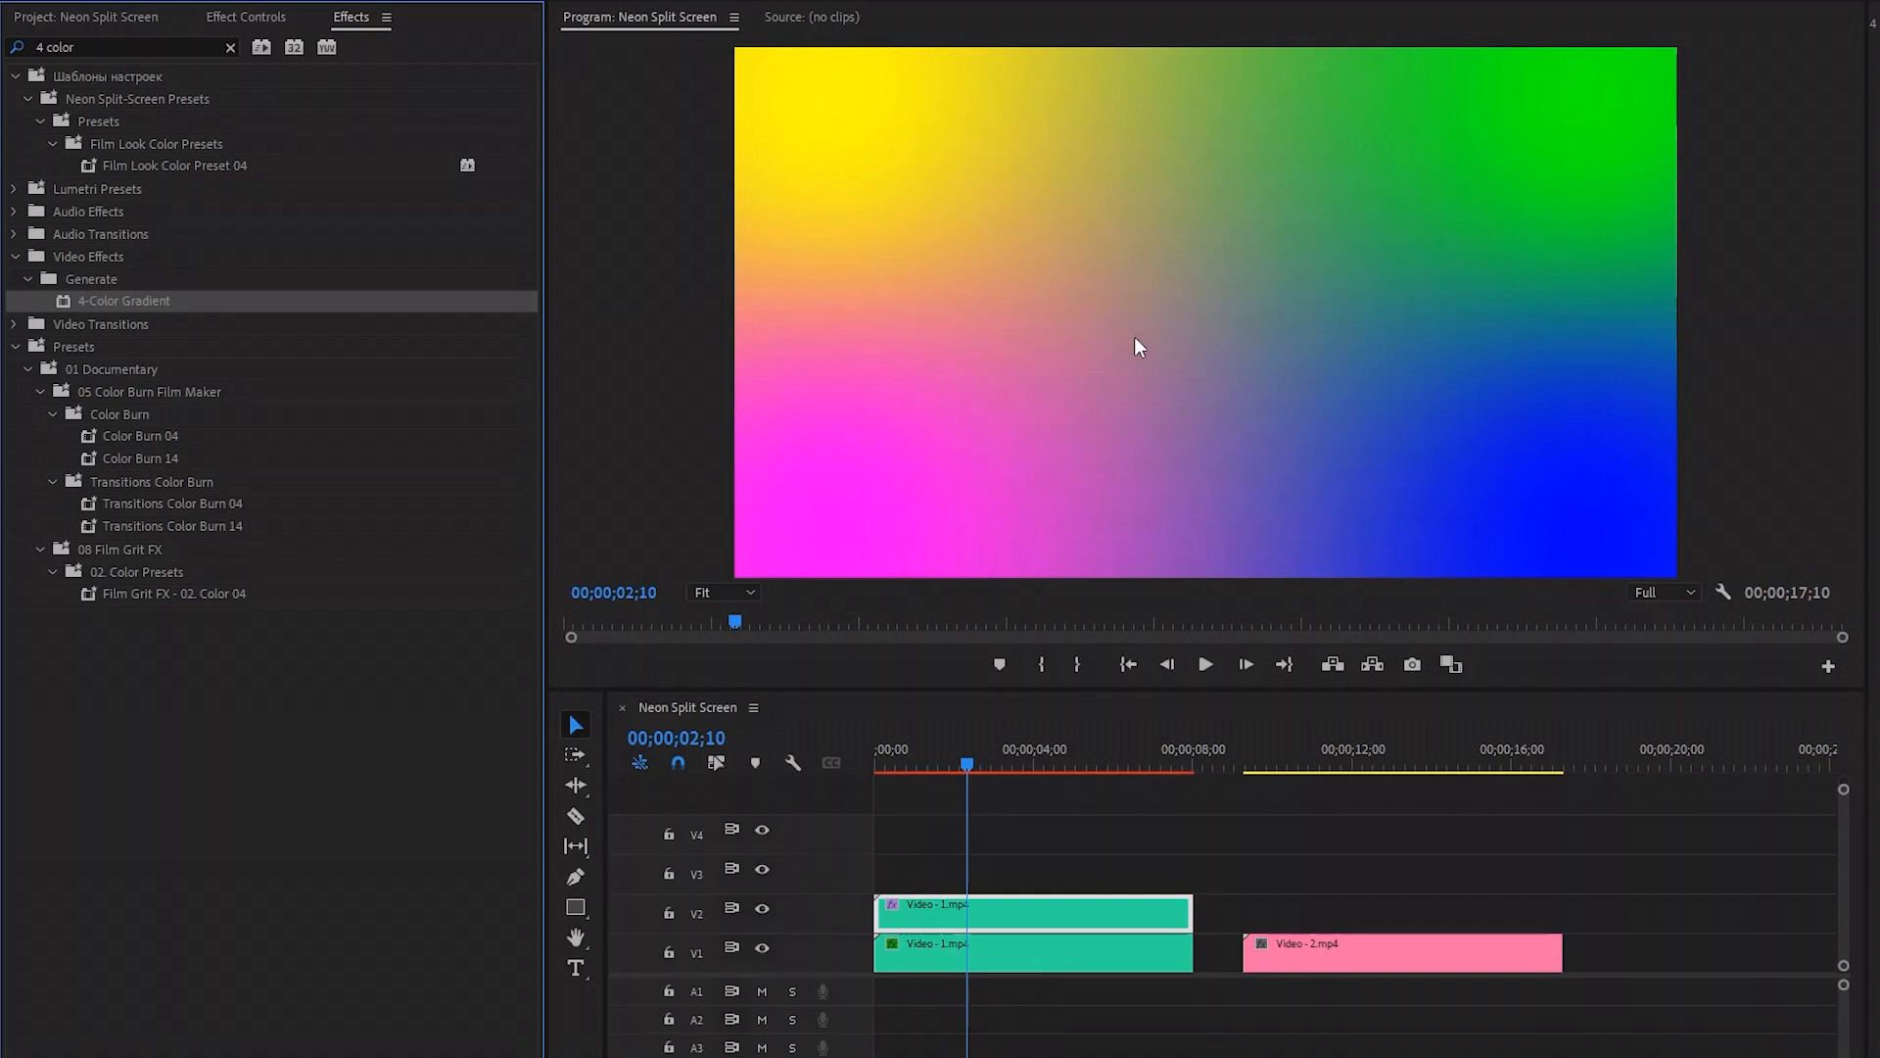
- Search the effects for "direc" and apply the Directional Blur video effect to the V2 clip
click(231, 47)
text(direc)
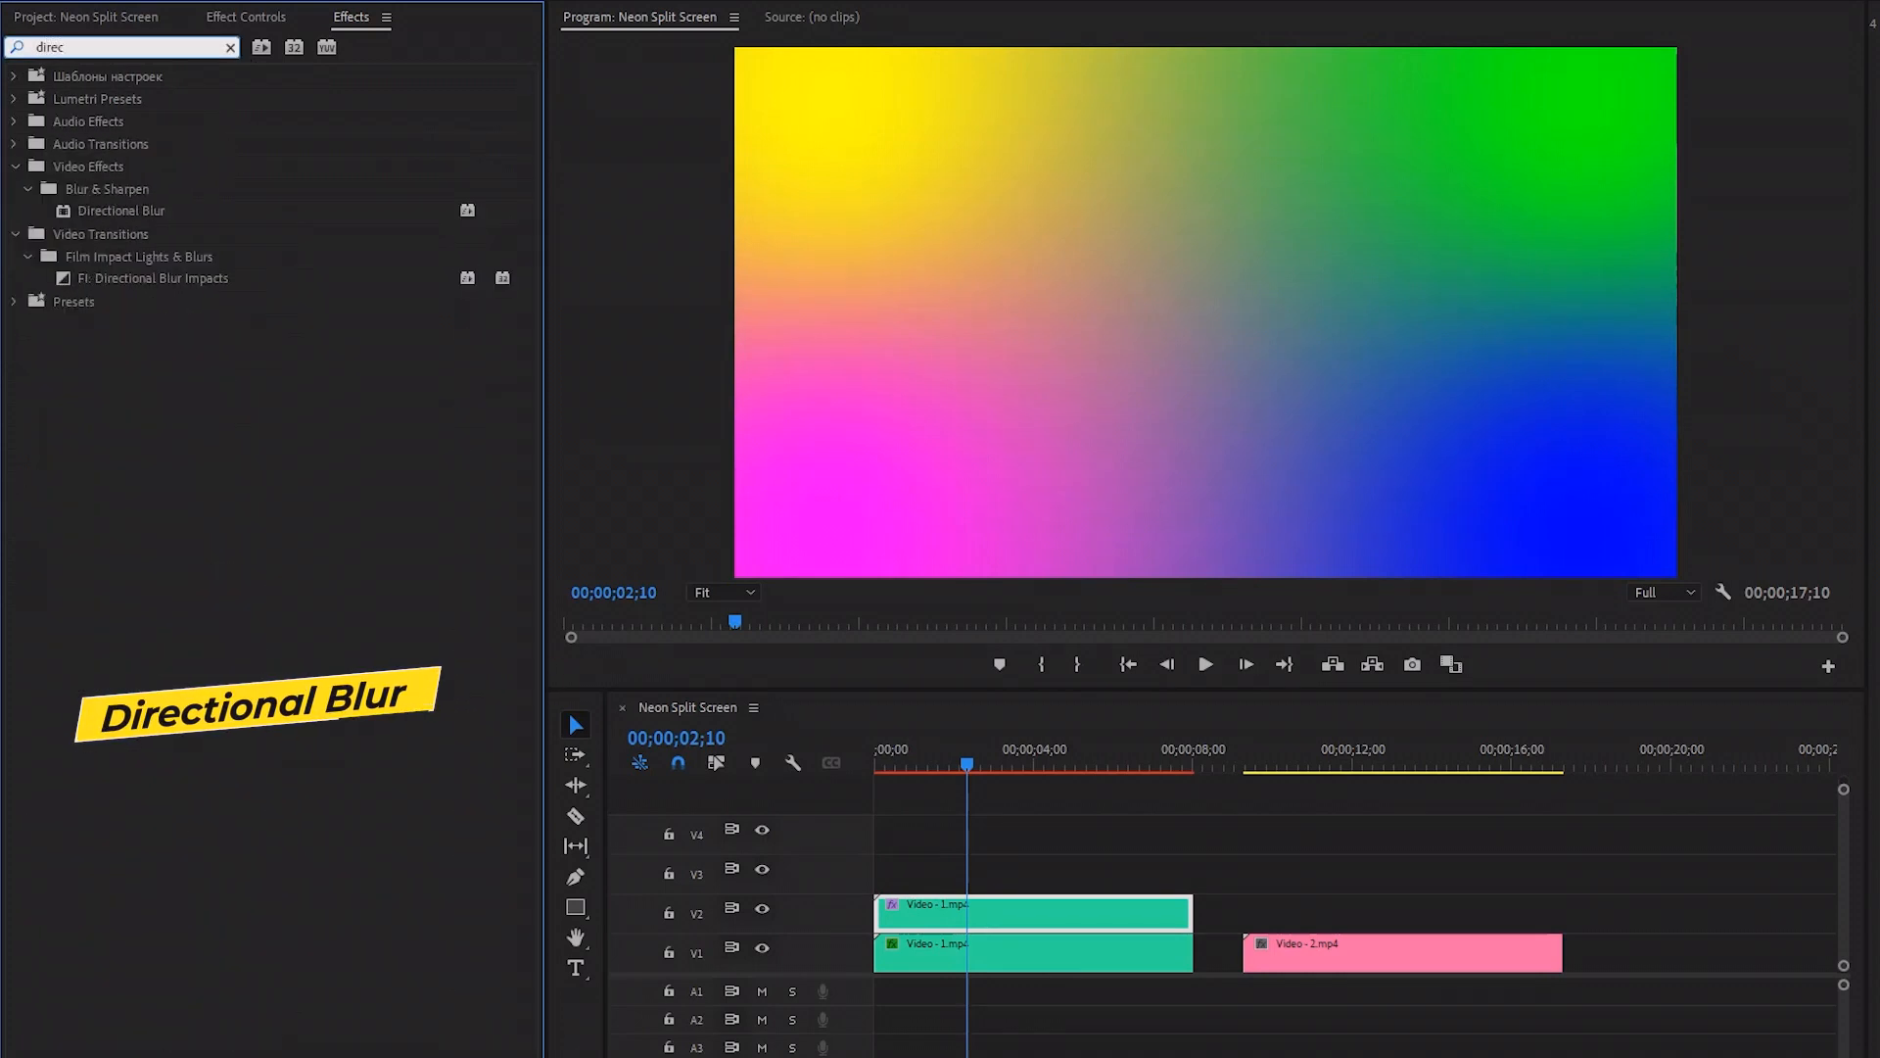
click(131, 210)
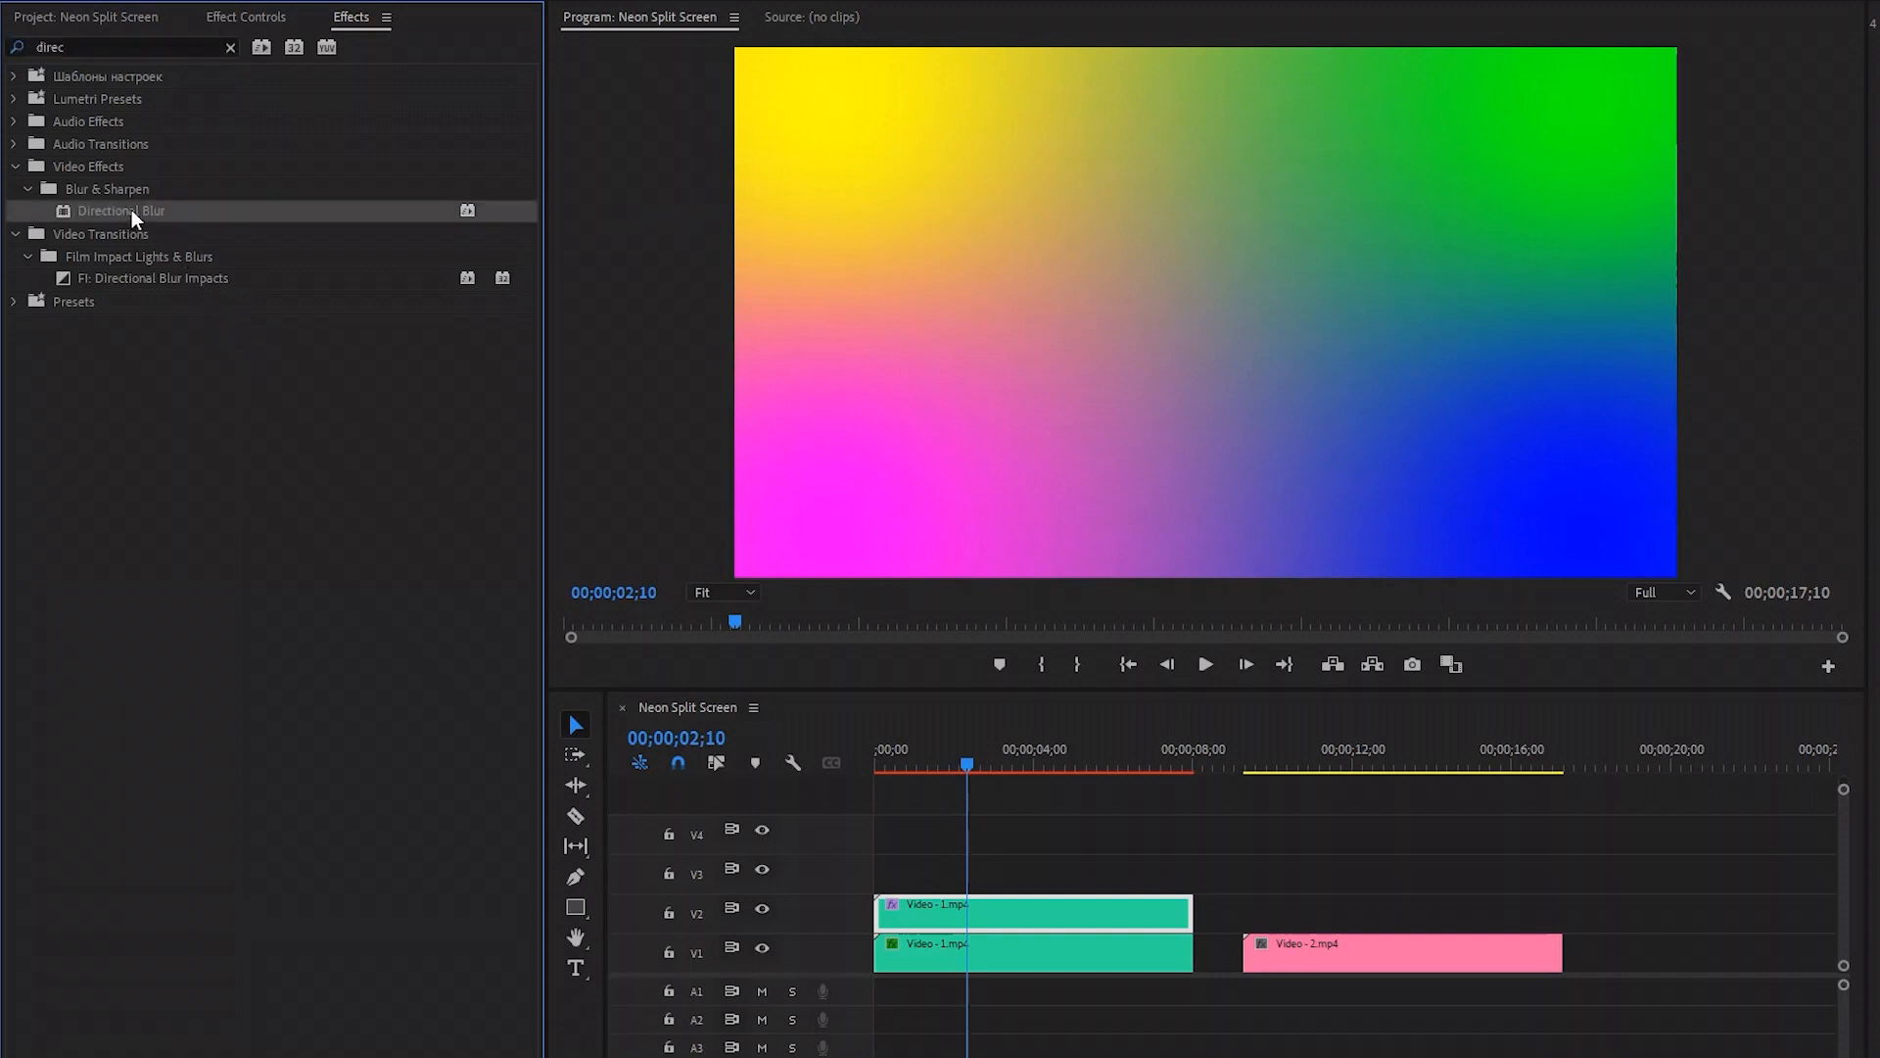
drag(149, 210, 925, 913)
- Set the opacity blend mode of the V2 Video - 1.mp4 clip to Screen
click(235, 20)
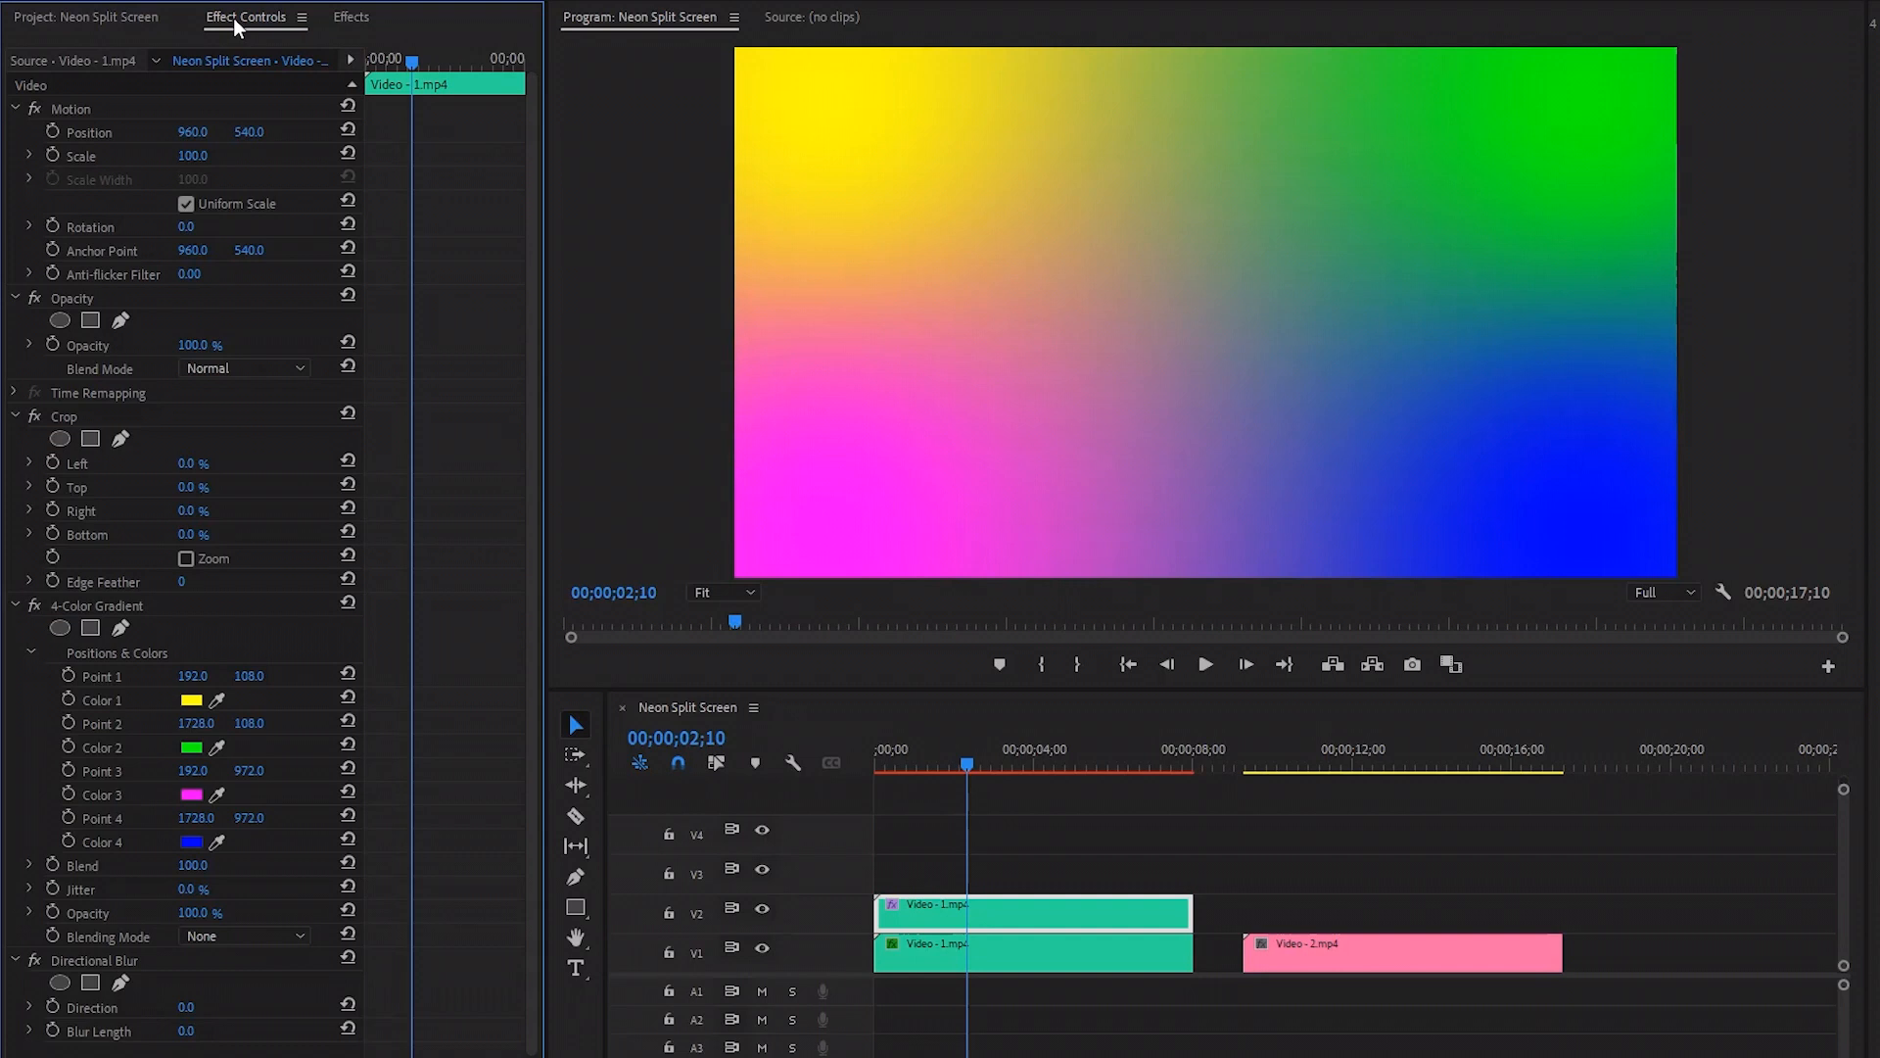
click(79, 300)
click(137, 371)
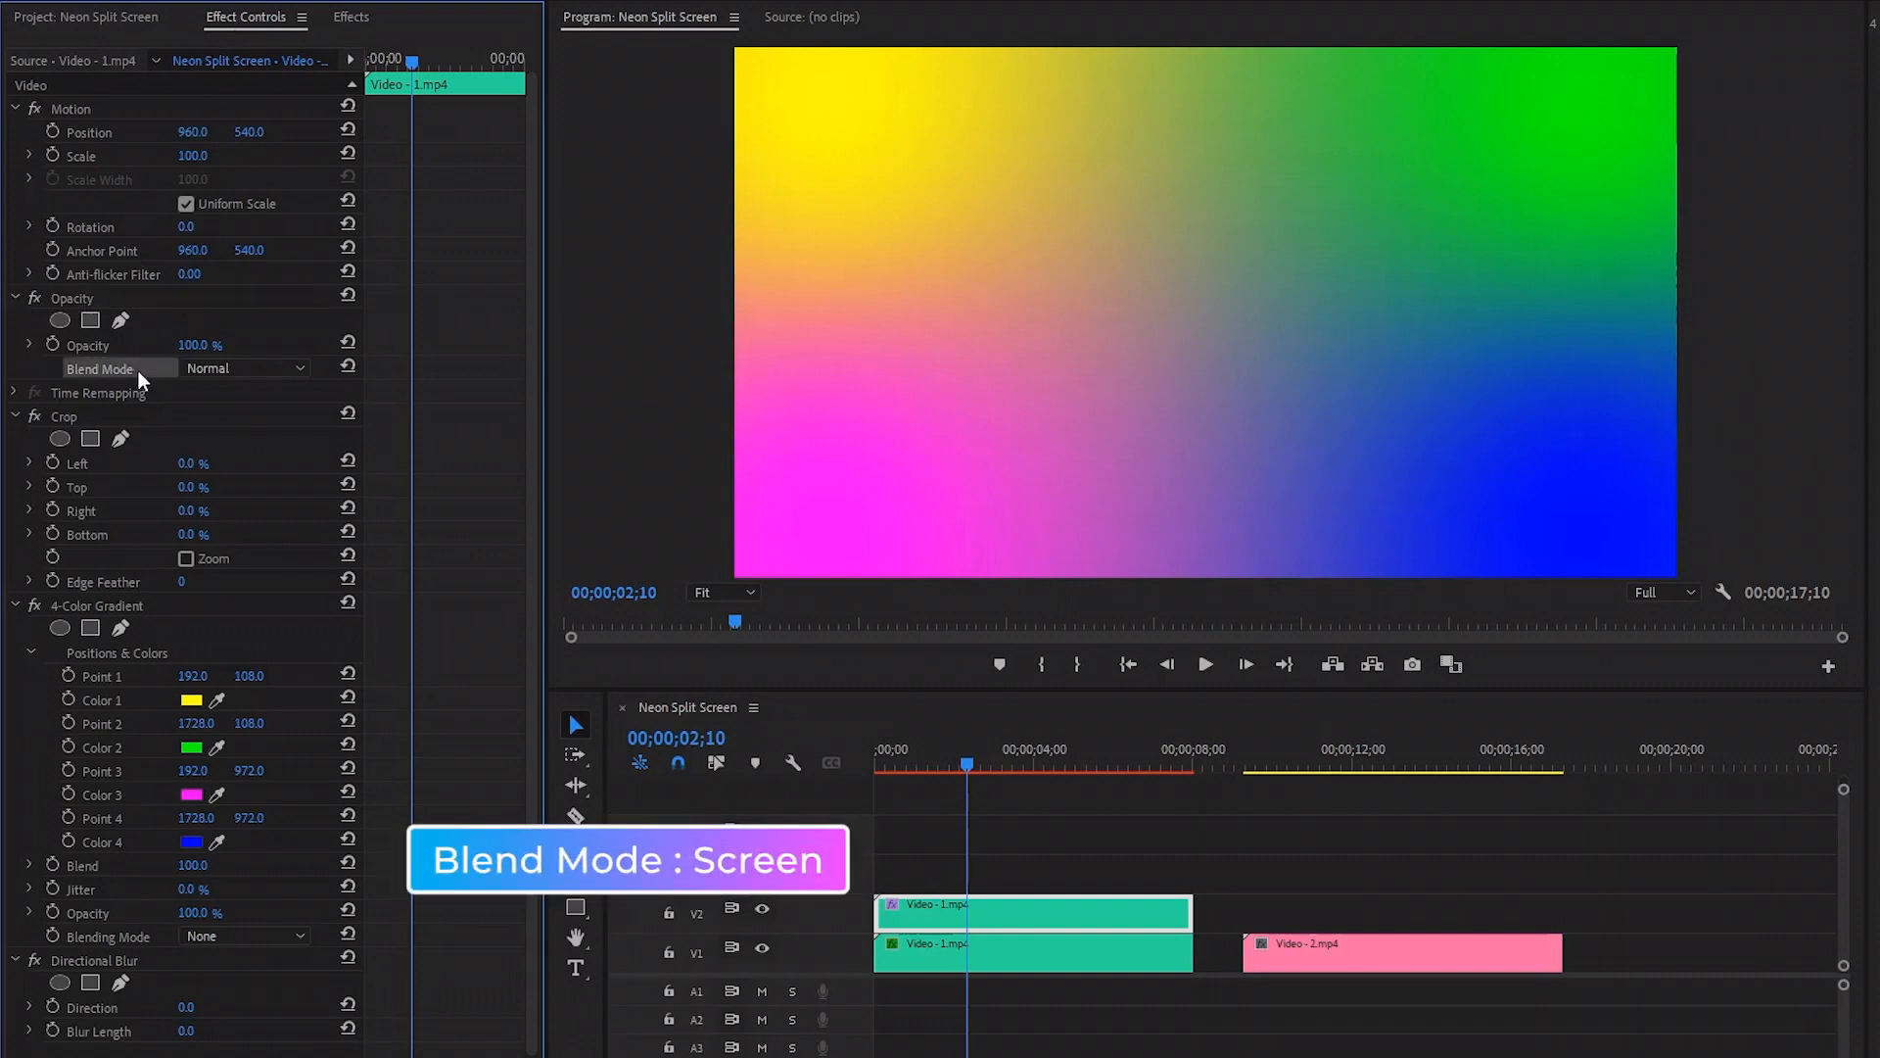
click(225, 370)
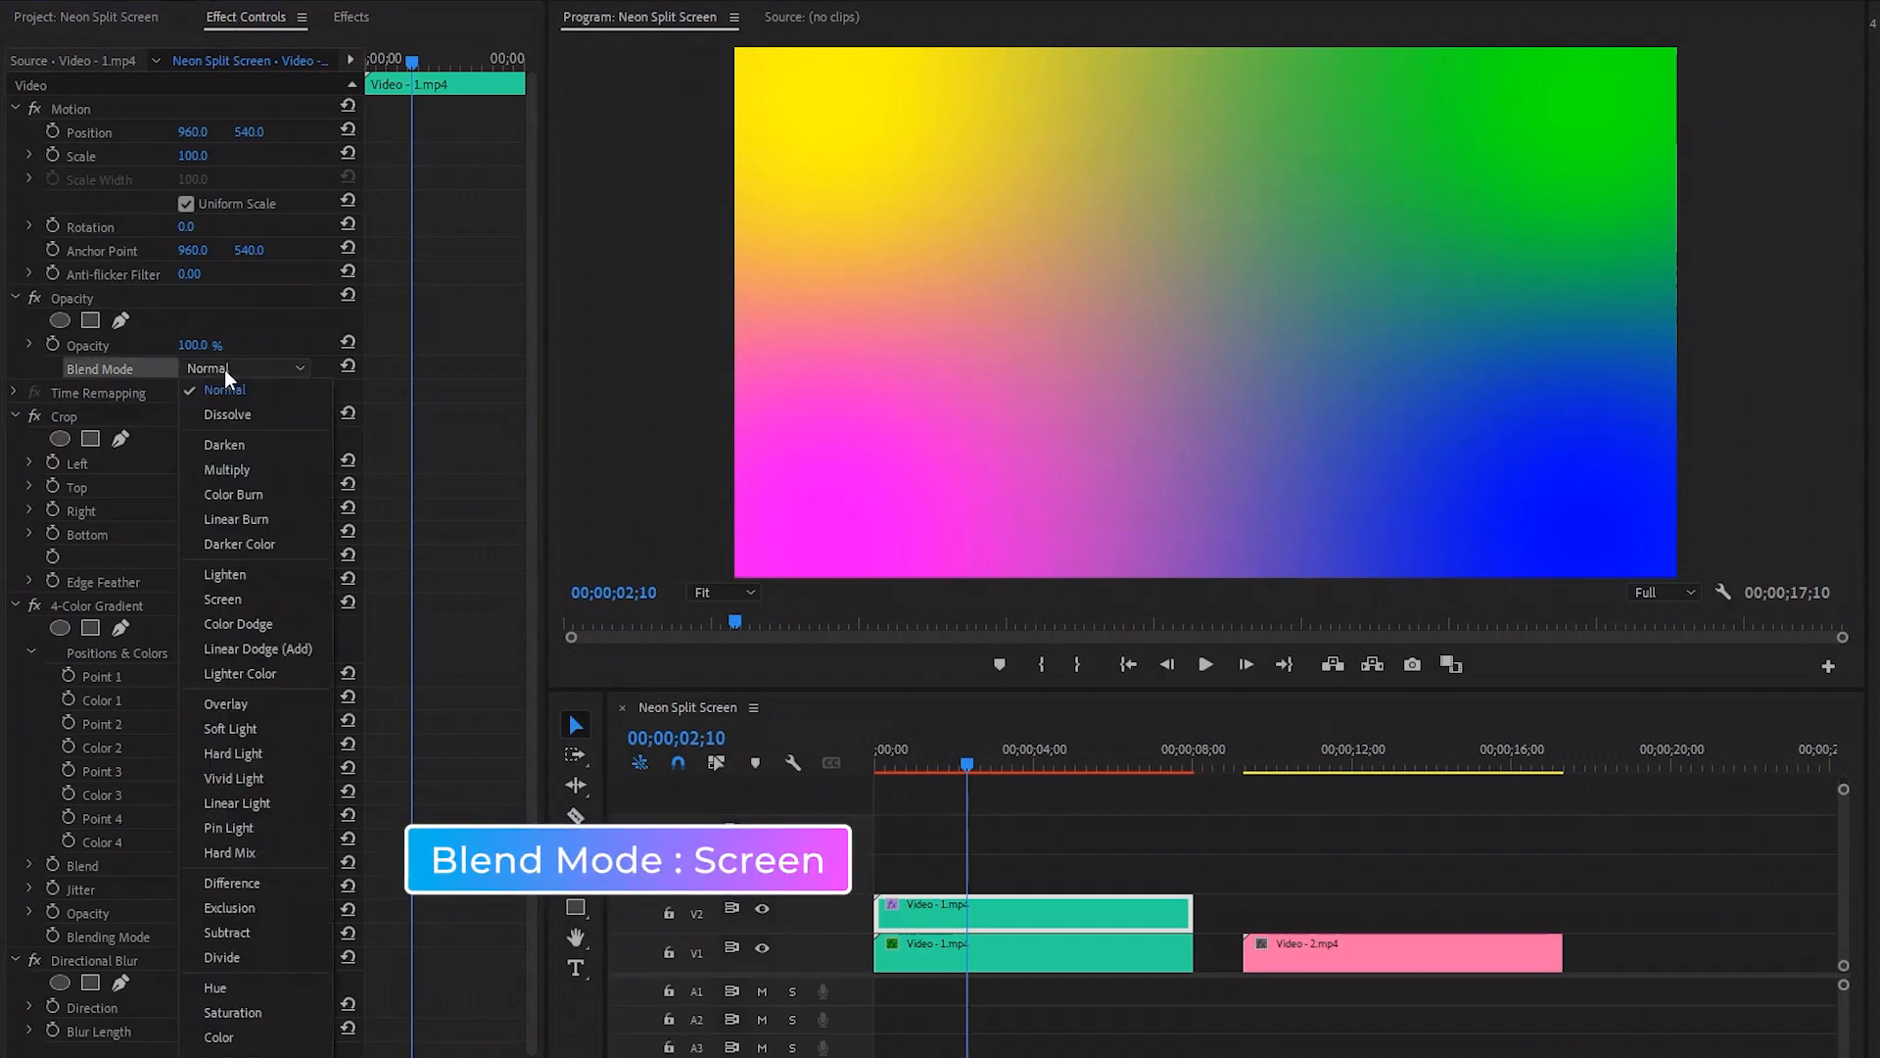
click(274, 607)
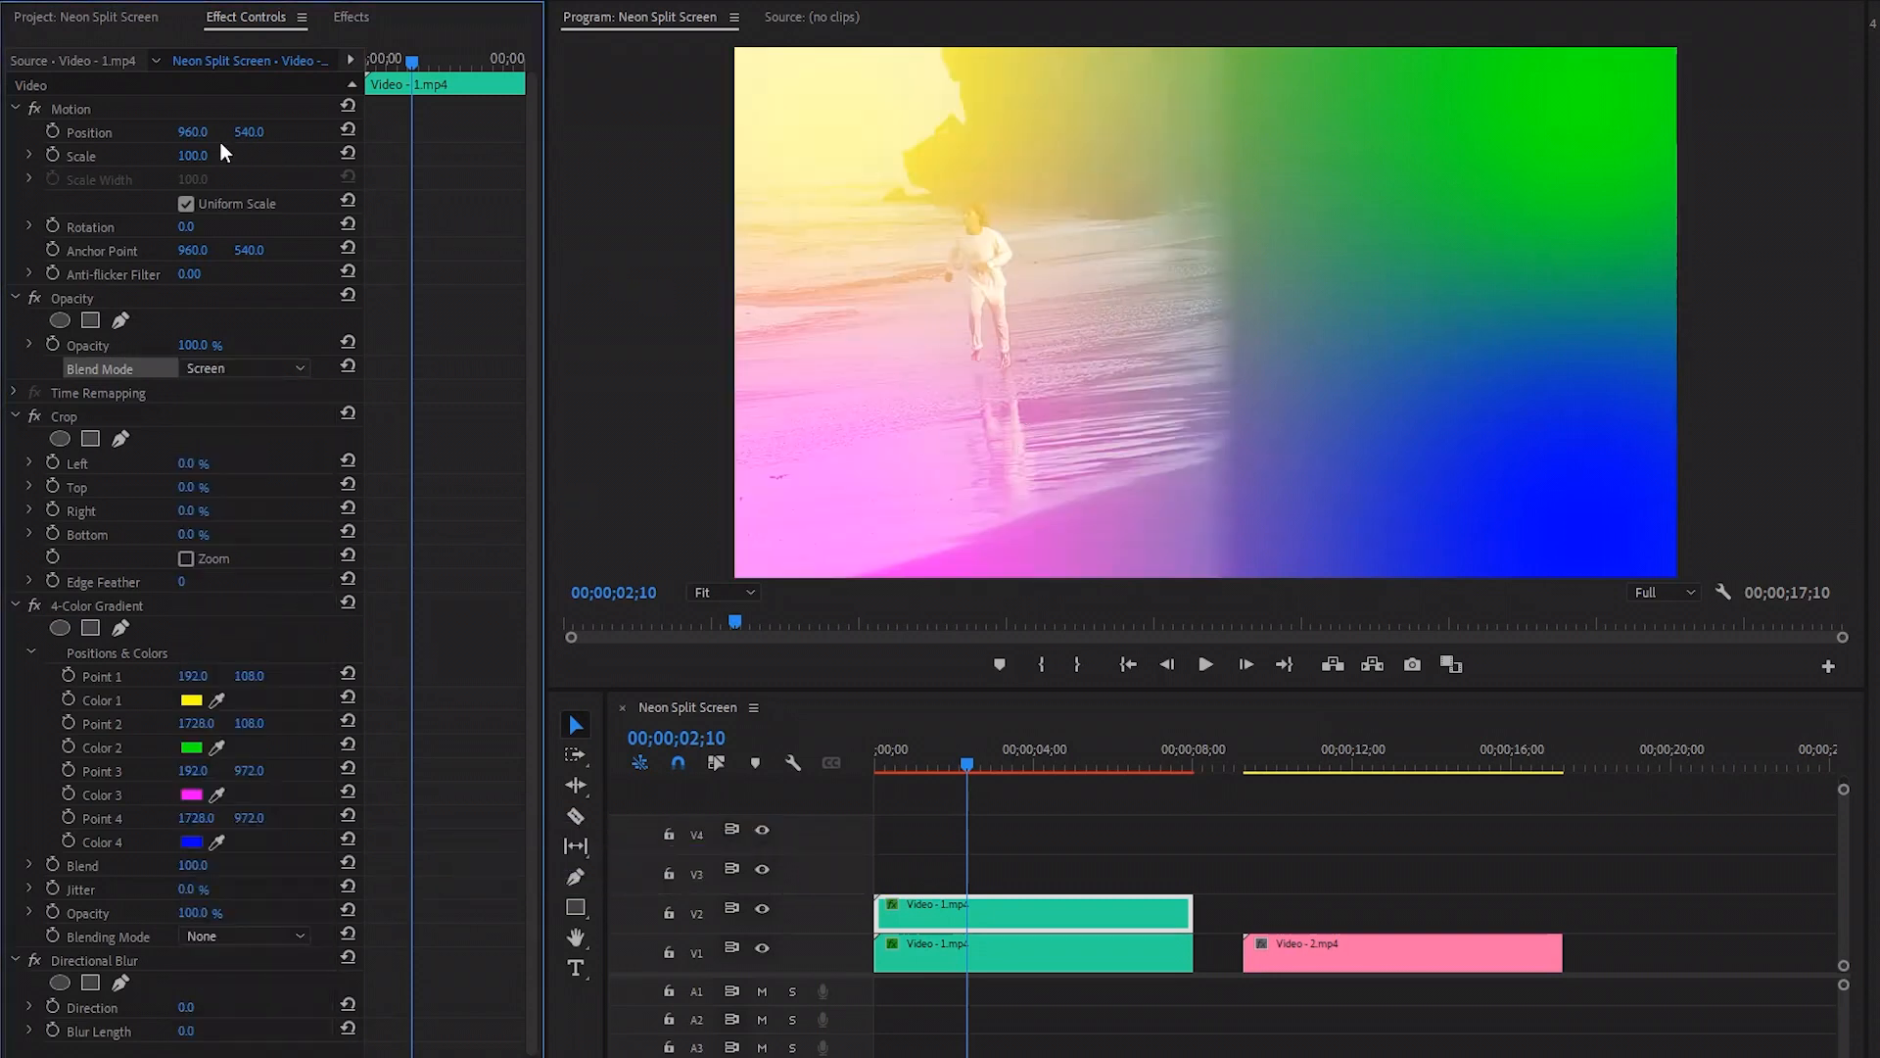
- Scale the V2 Video - 1.mp4 clip to 150 and set its horizontal position to 294
click(90, 109)
click(104, 157)
click(200, 155)
text(150)
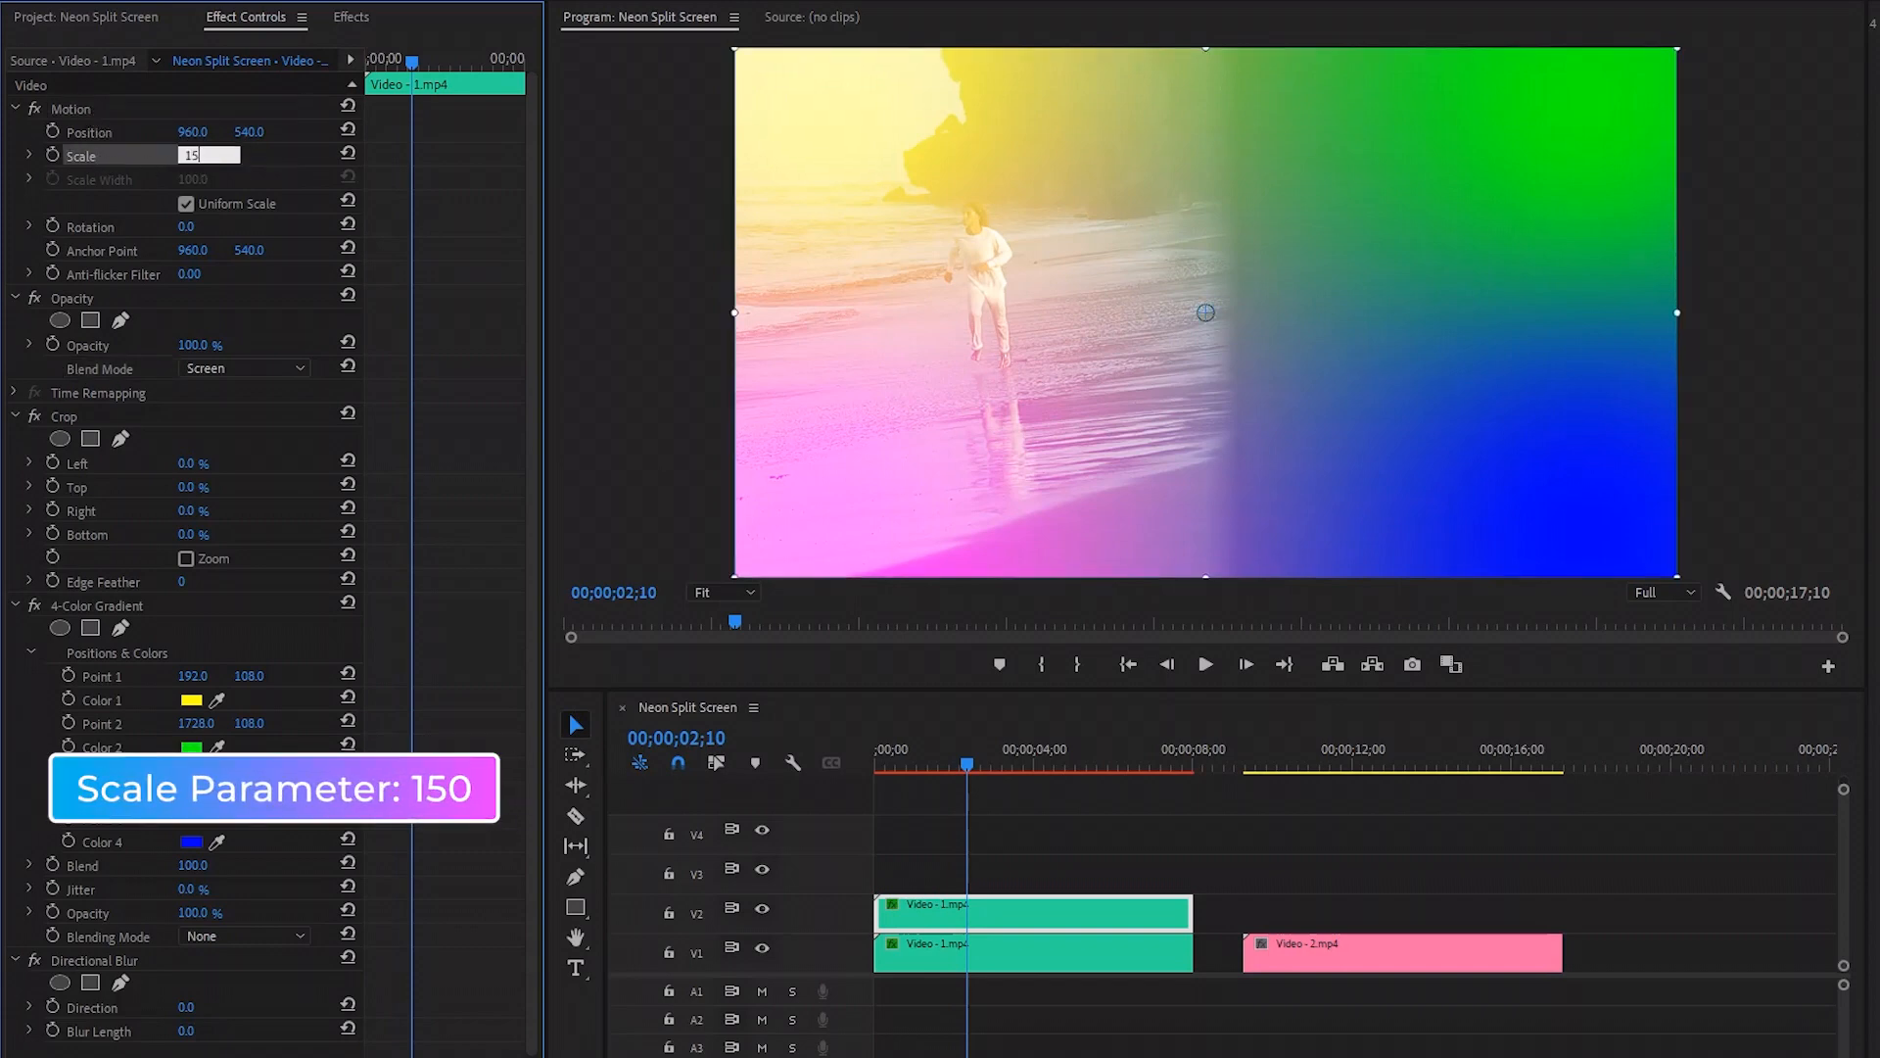
key(Return)
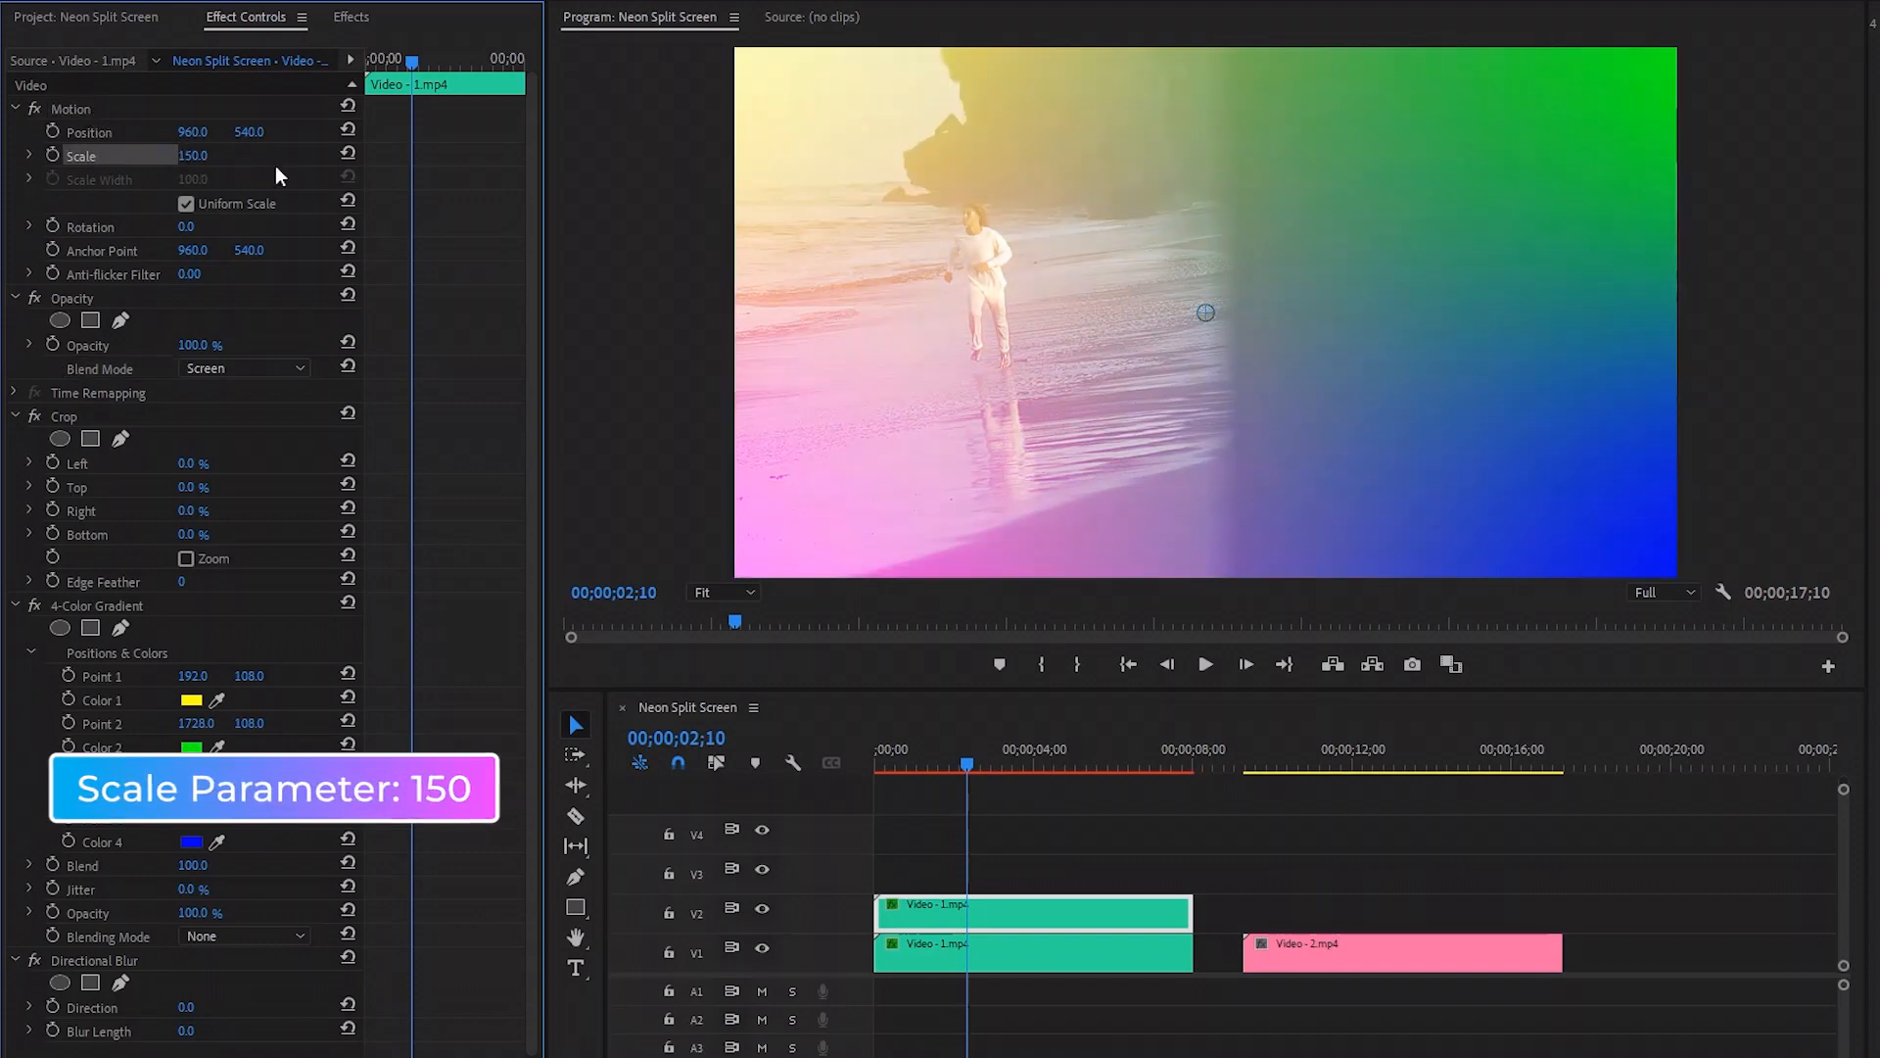
click(110, 131)
drag(199, 132, 22, 132)
click(431, 290)
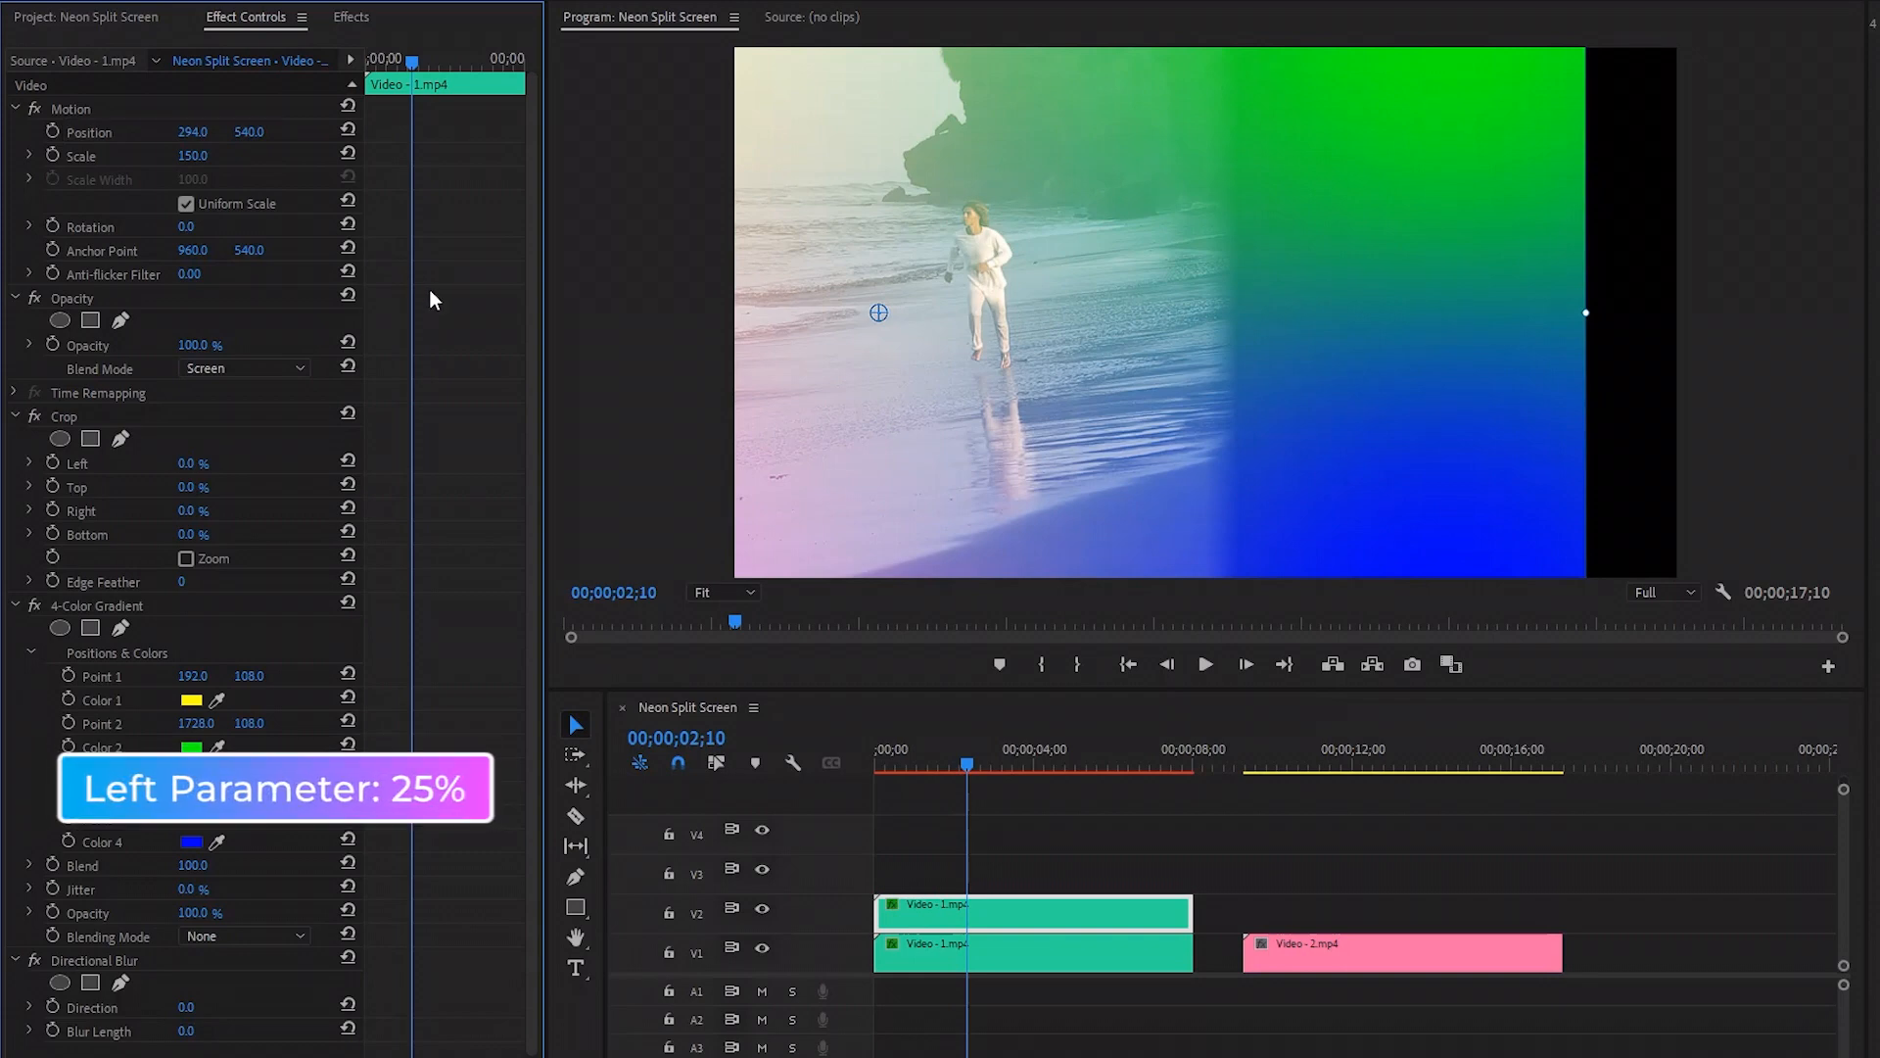
- Set the Crop effect's Left value to 25% on the V2 Video - 1.mp4 clip
click(64, 416)
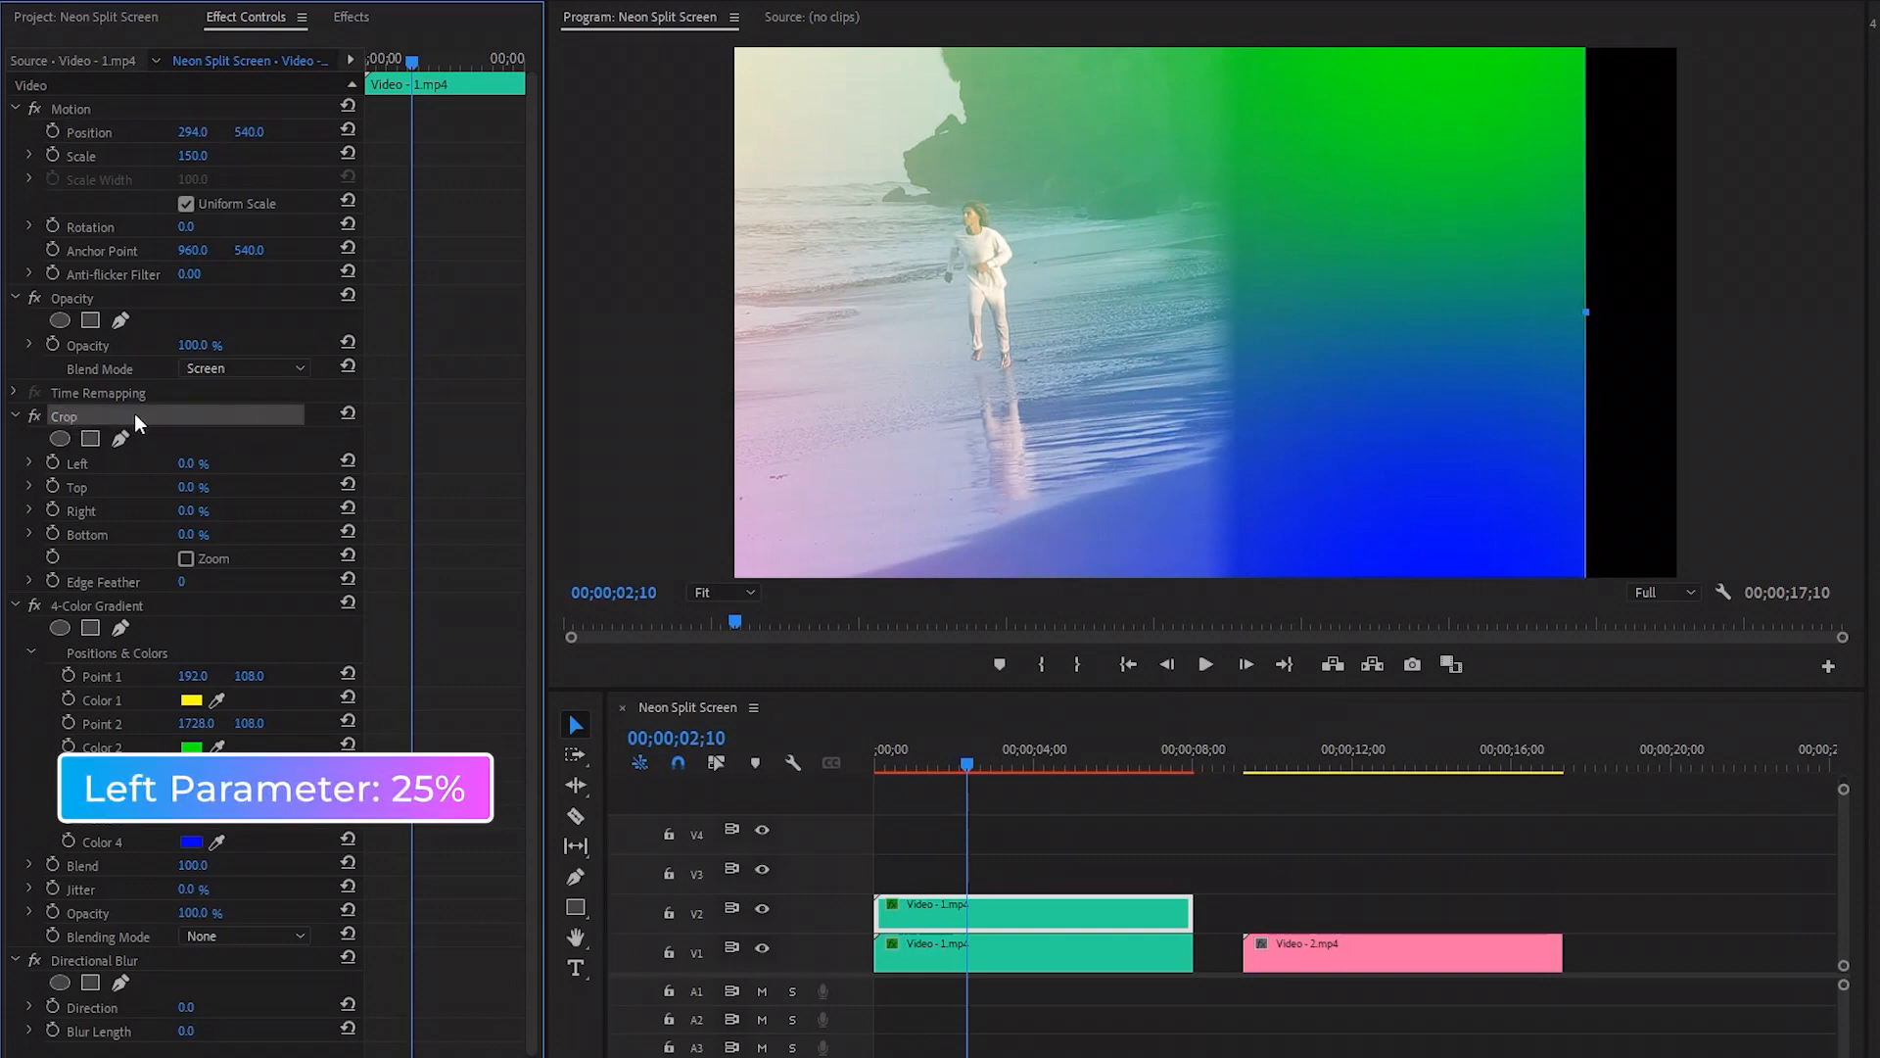
click(188, 464)
text(25)
key(Return)
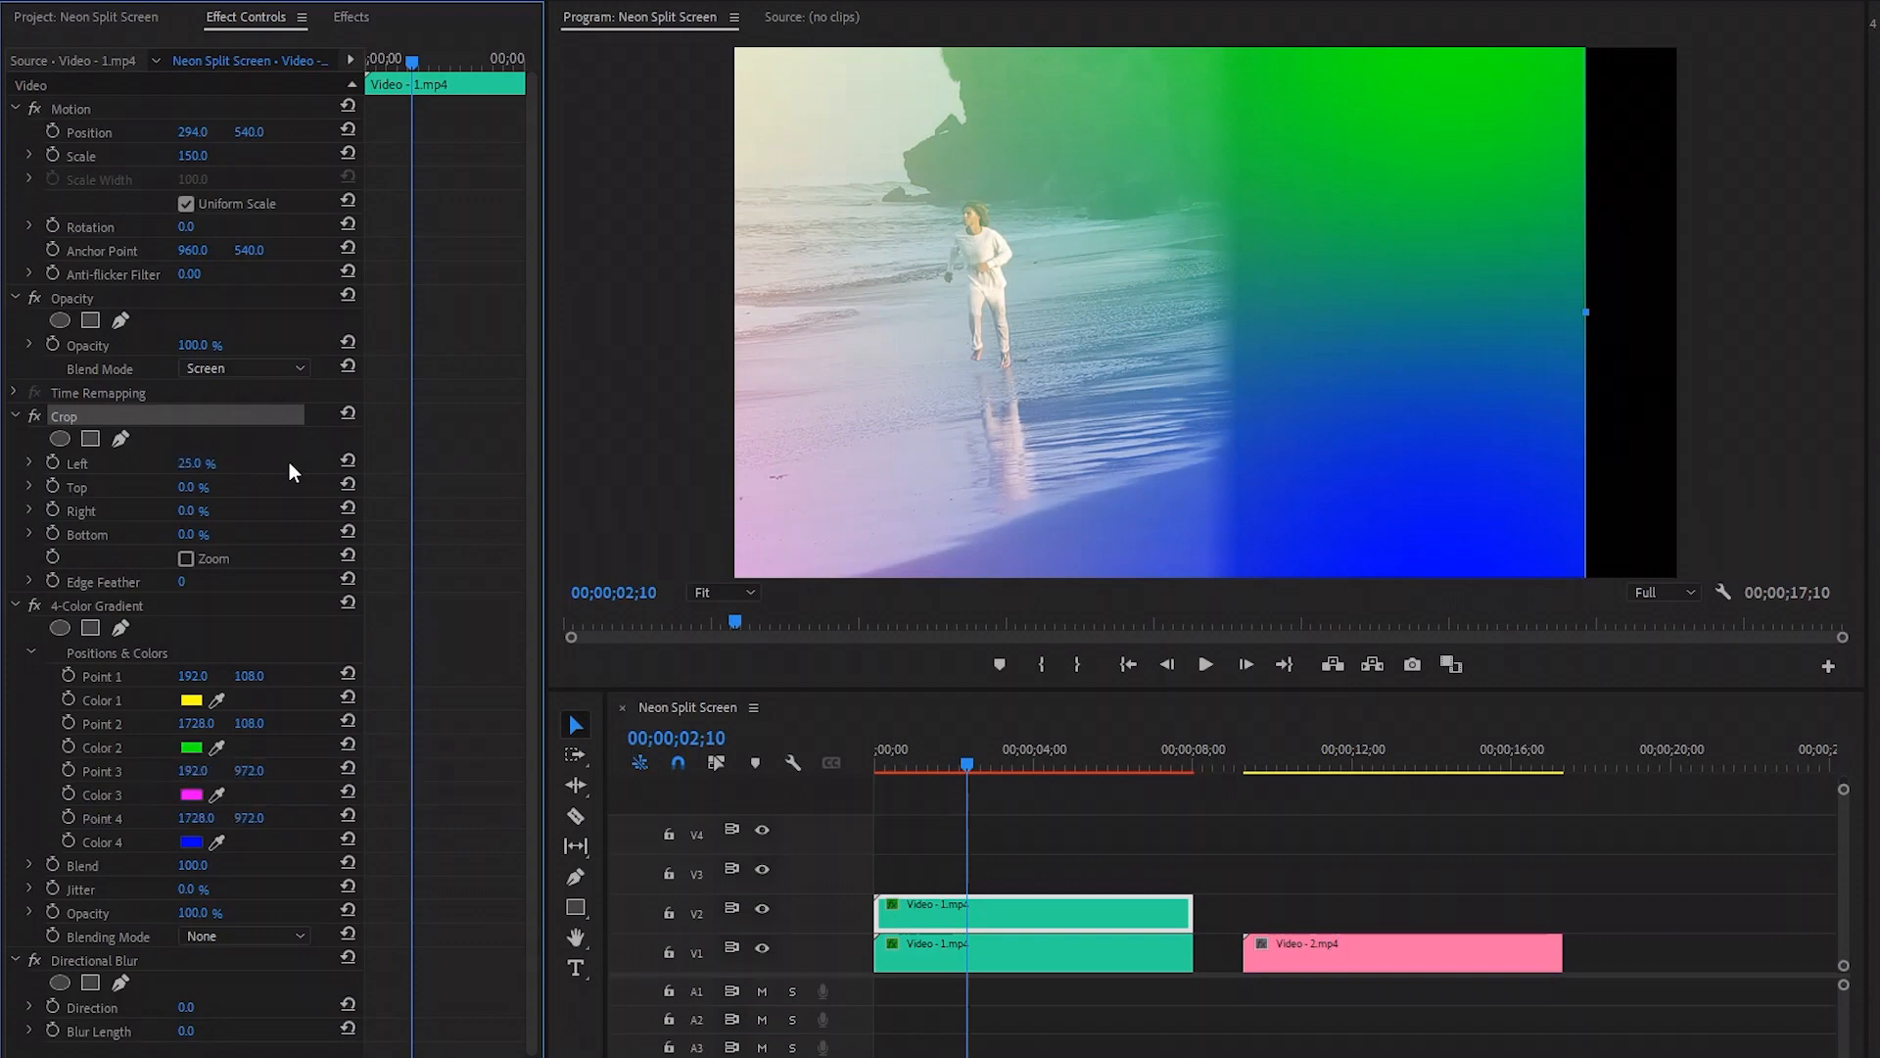
- Set the Crop effect's Right value to 25% on the V2 Video - 1.mp4 clip
click(186, 510)
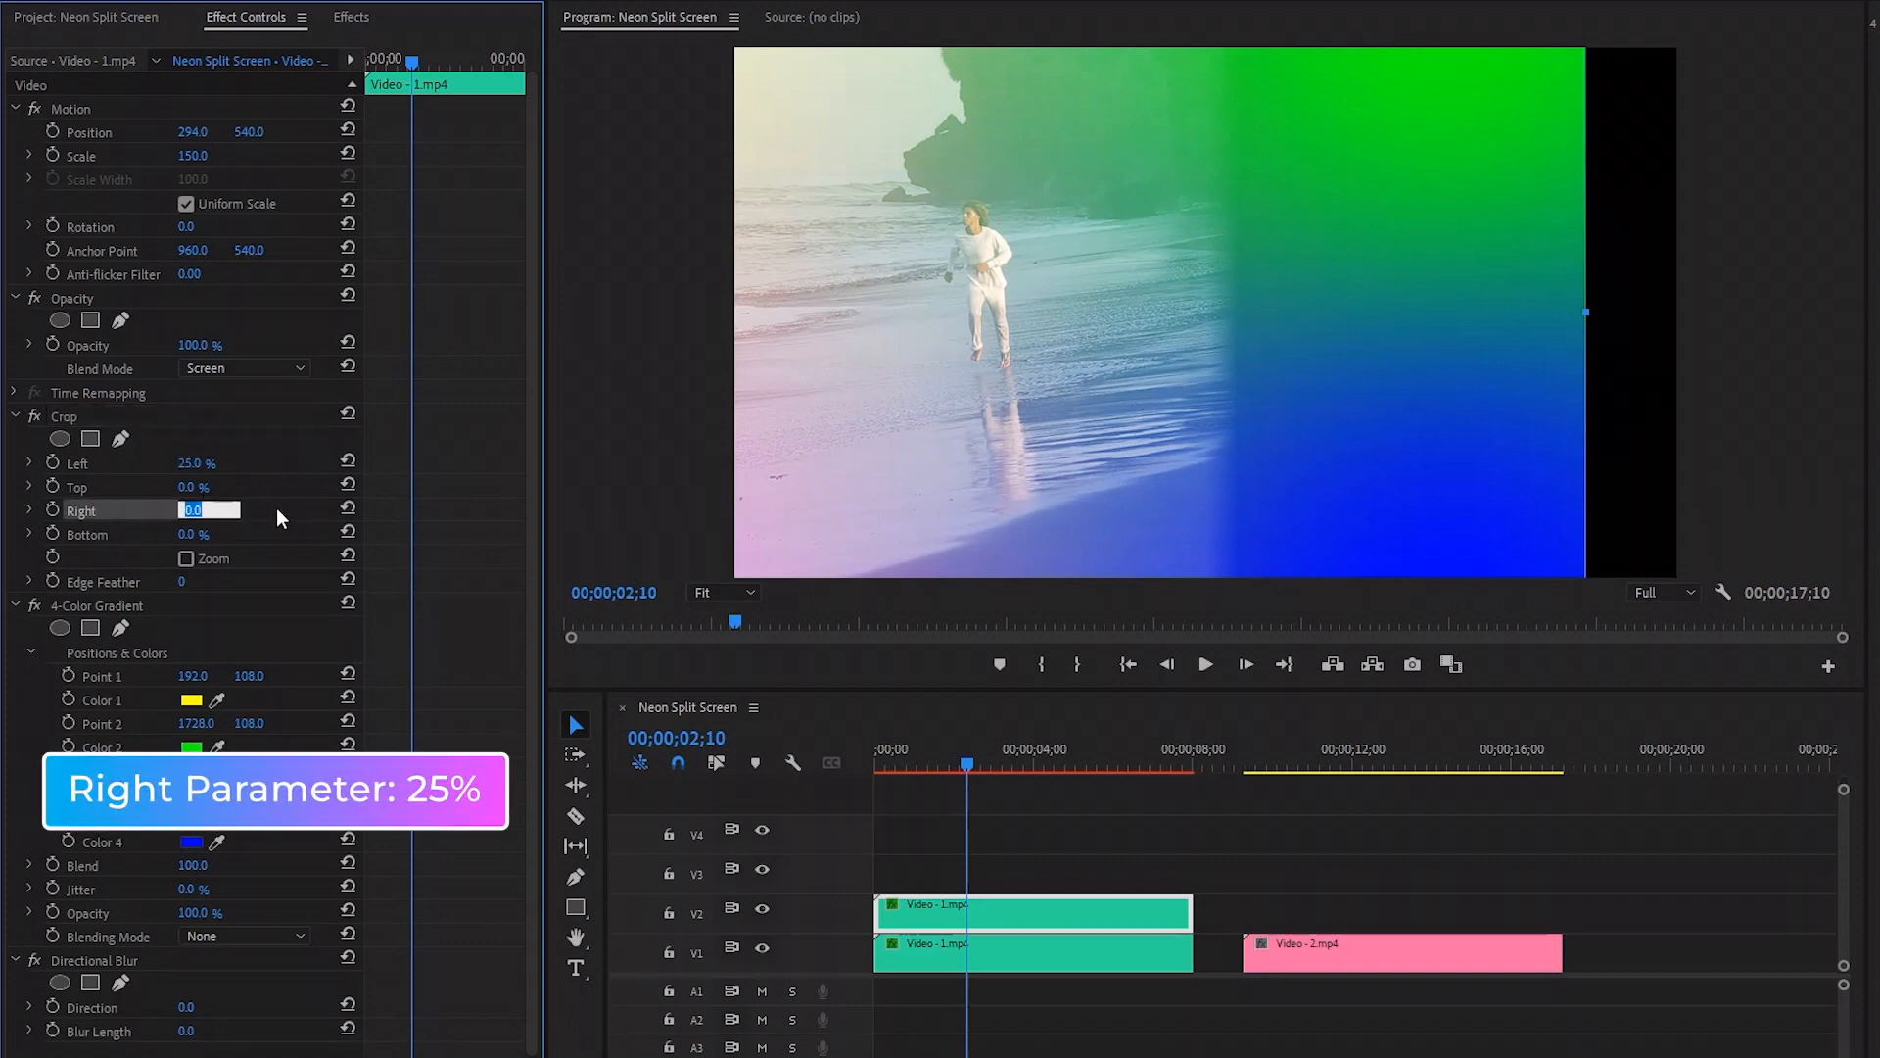
text(25)
key(Return)
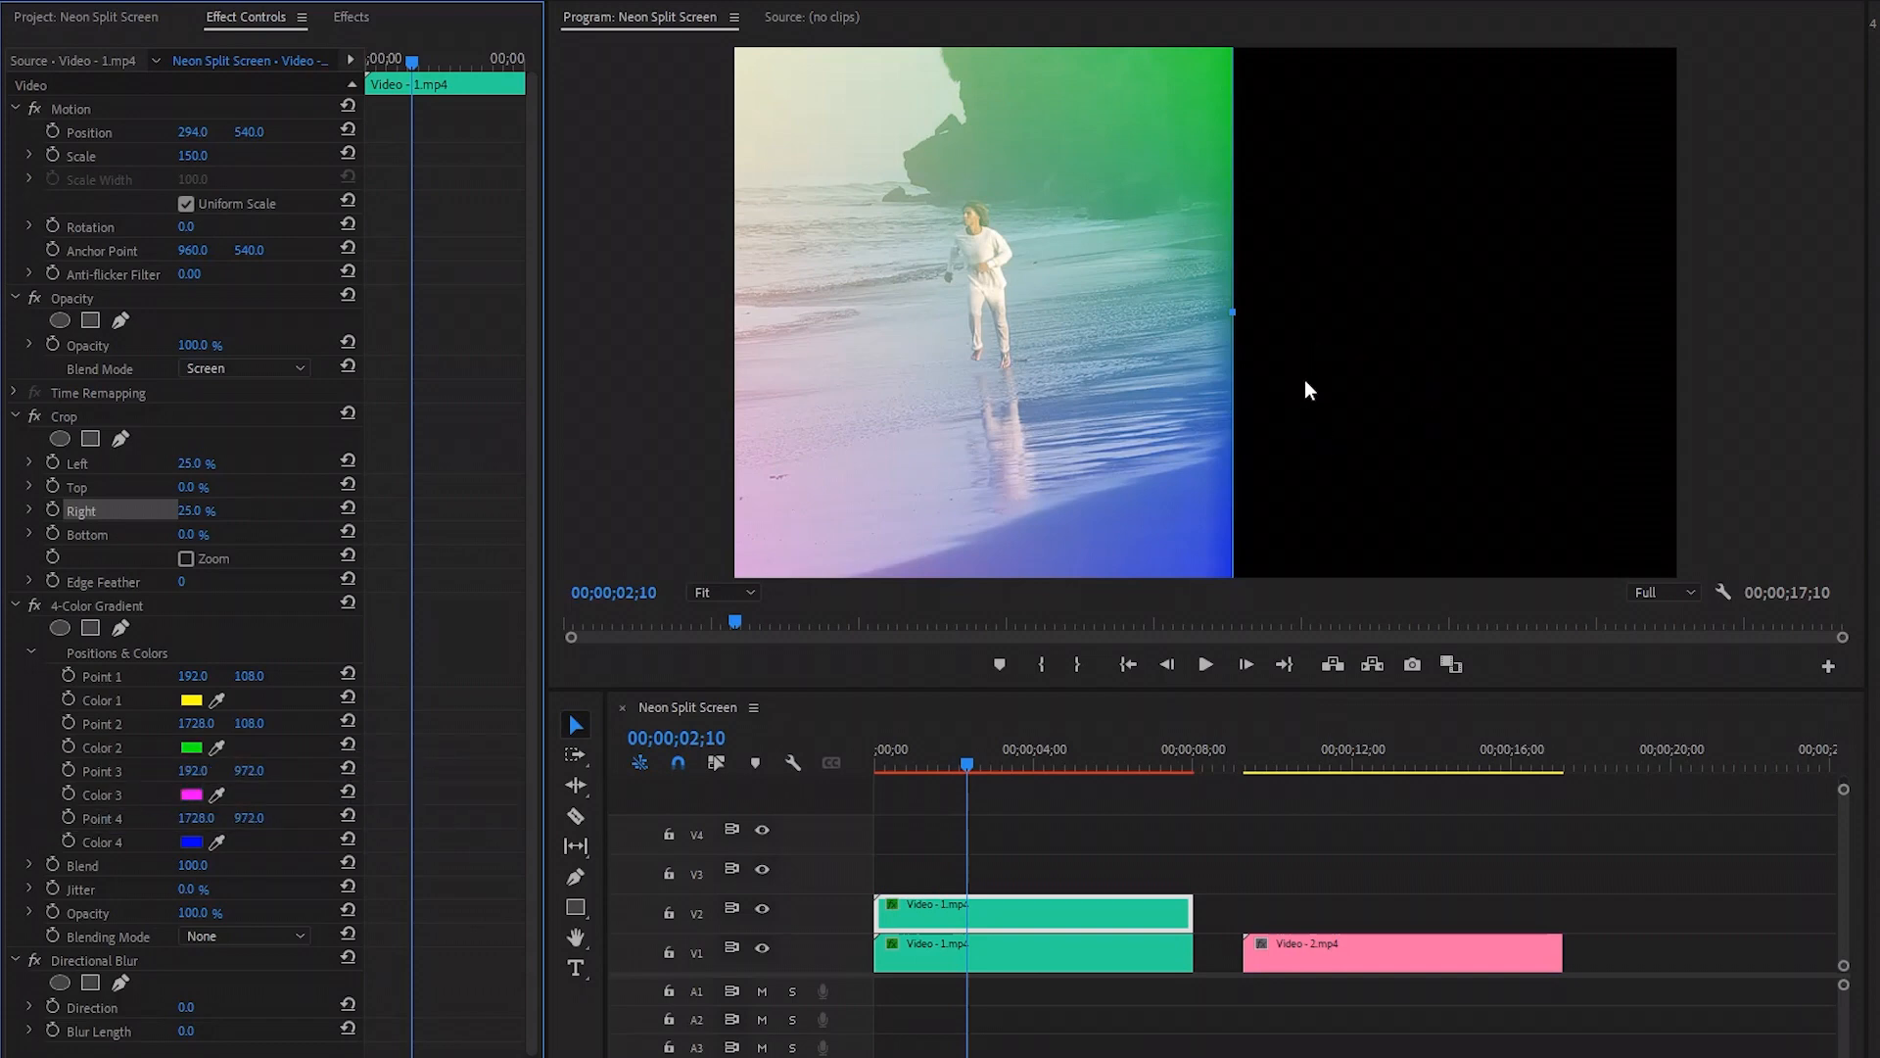
- Set the 4-Color Gradient's blending mode to Overlay on the V2 Video - 1.mp4 clip
scroll(479, 544, down, 1)
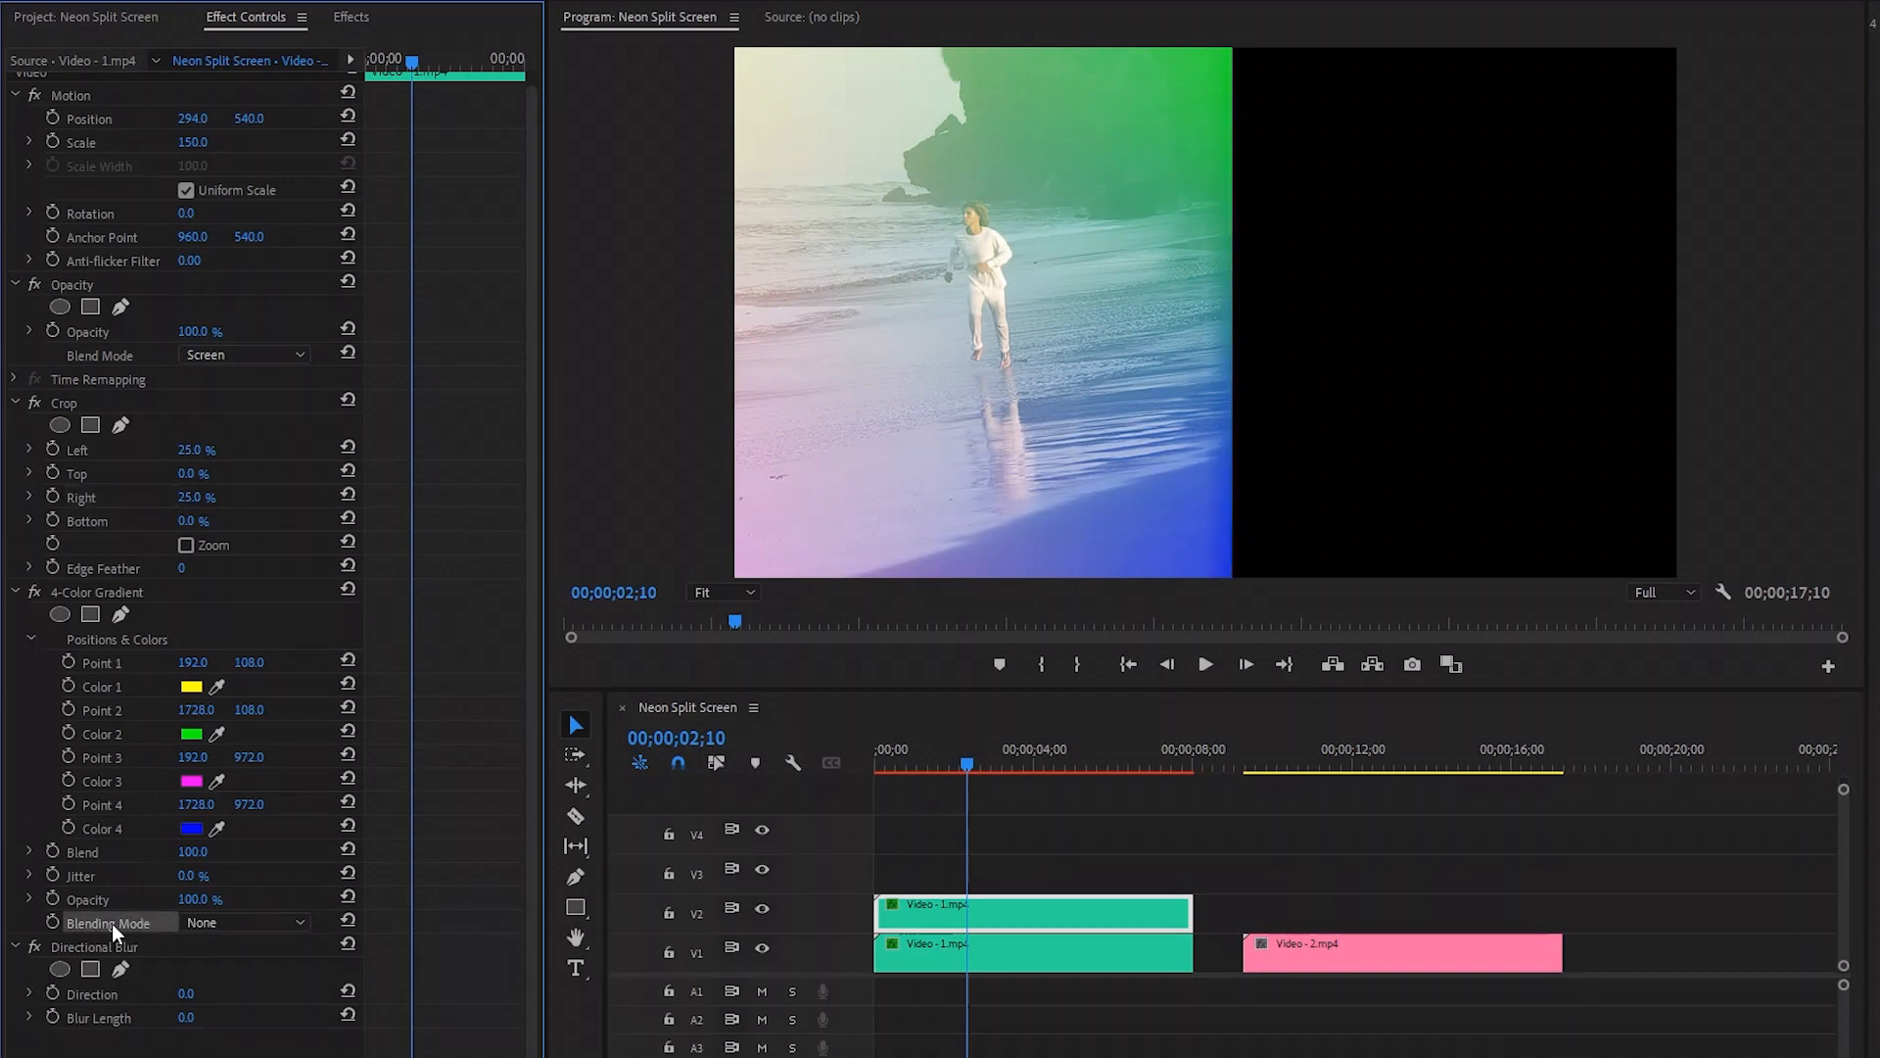
click(244, 924)
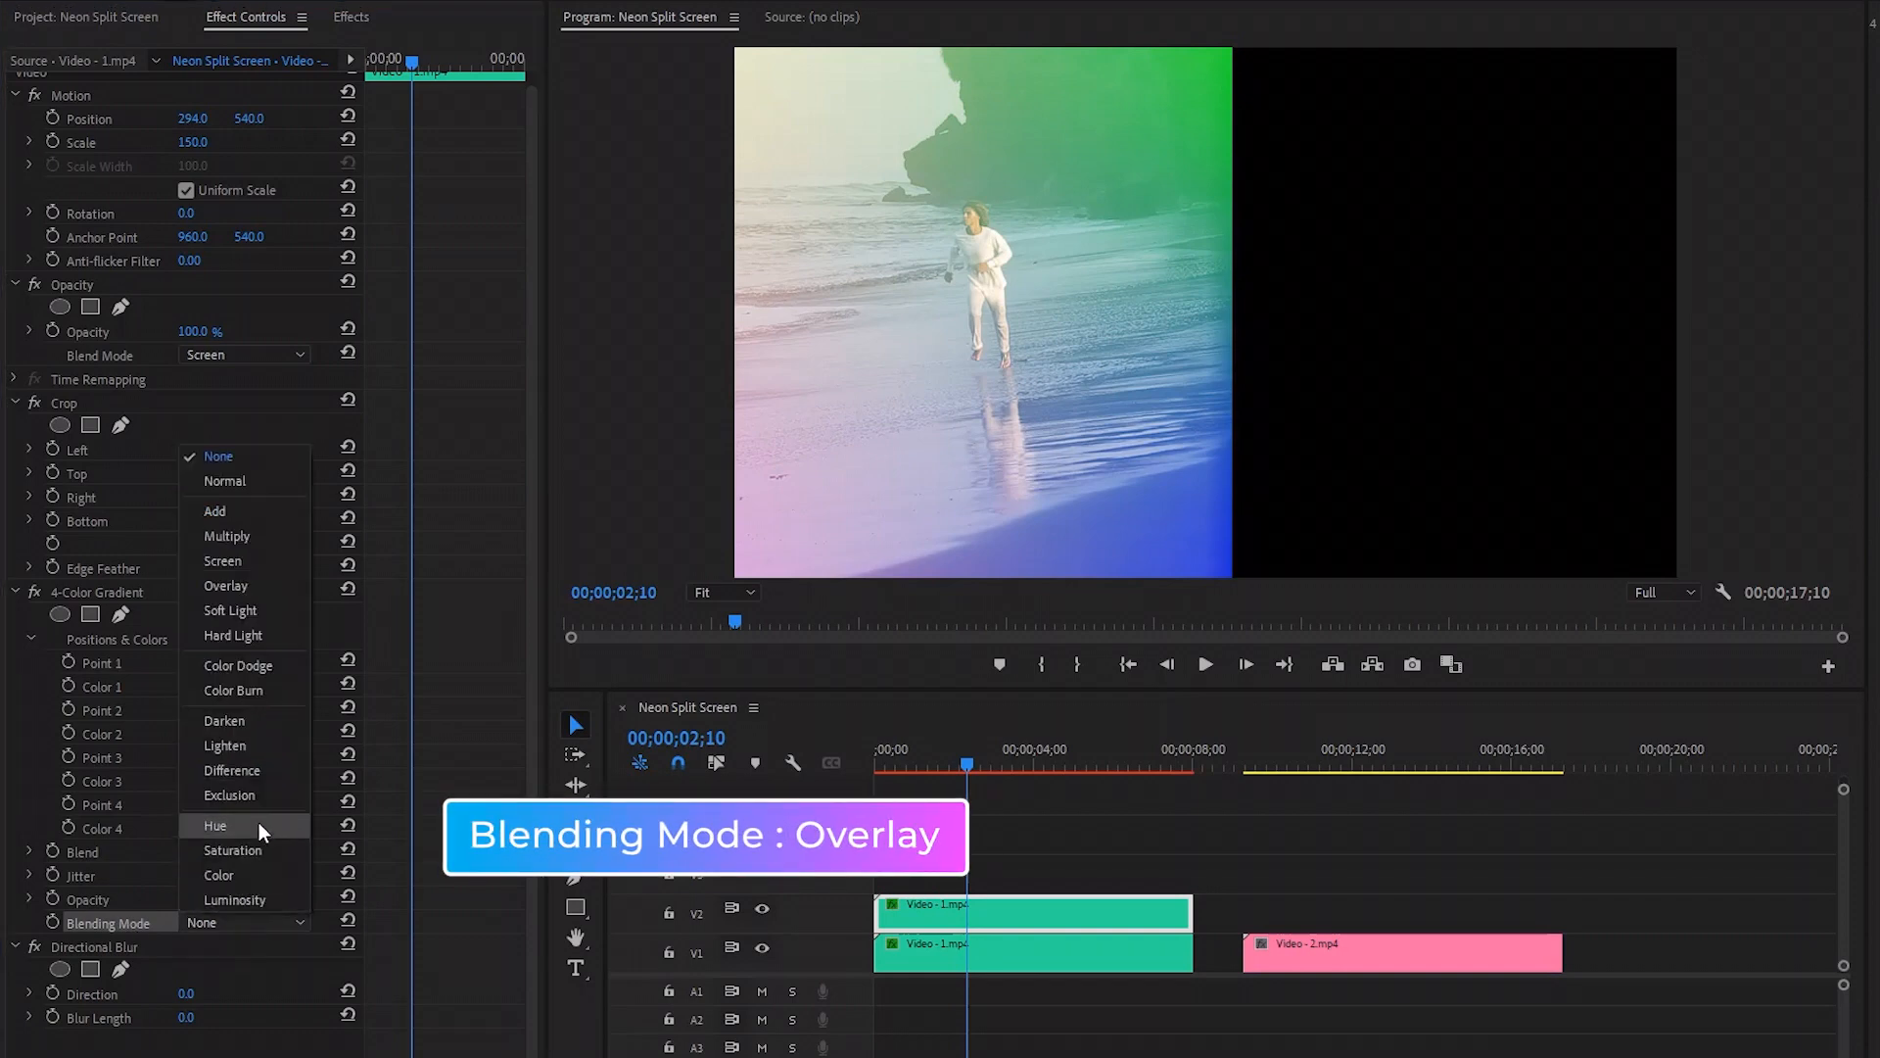
click(259, 590)
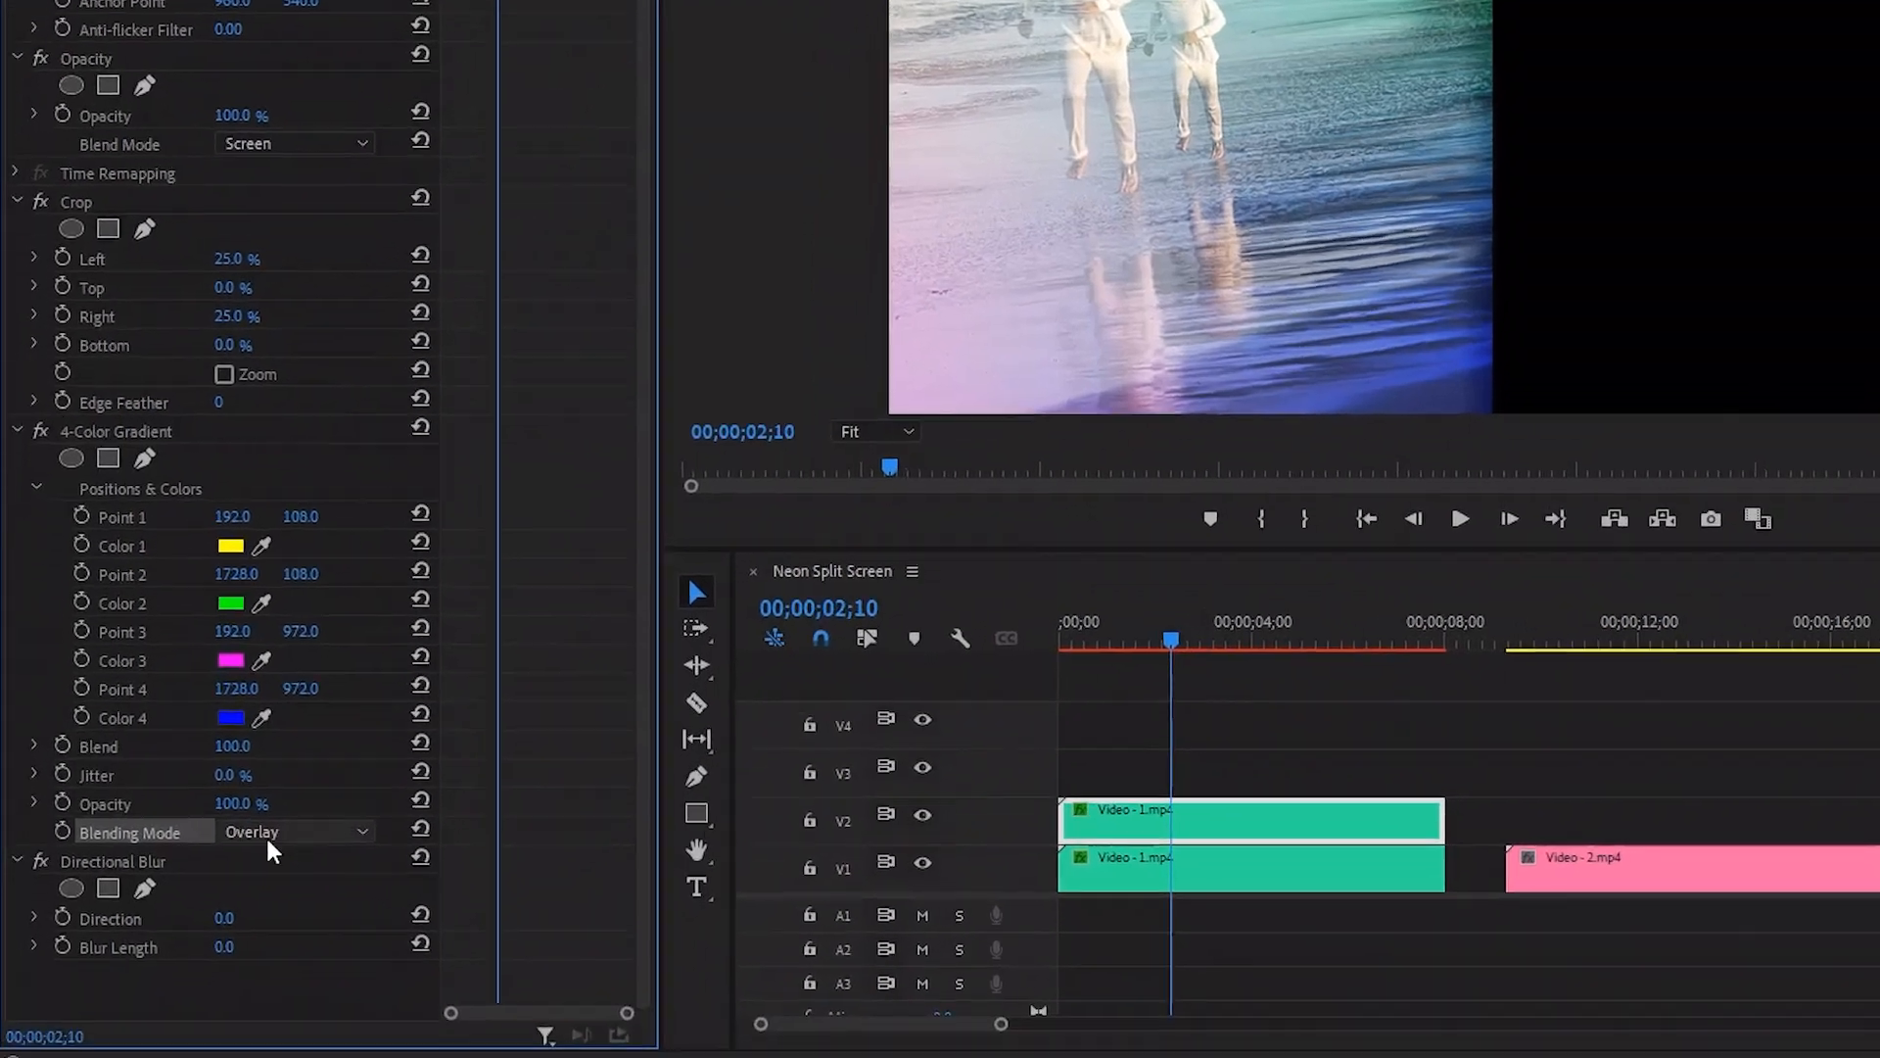
- Set the V2 clip's Directional Blur direction to 90° and its blur length to 38
click(104, 942)
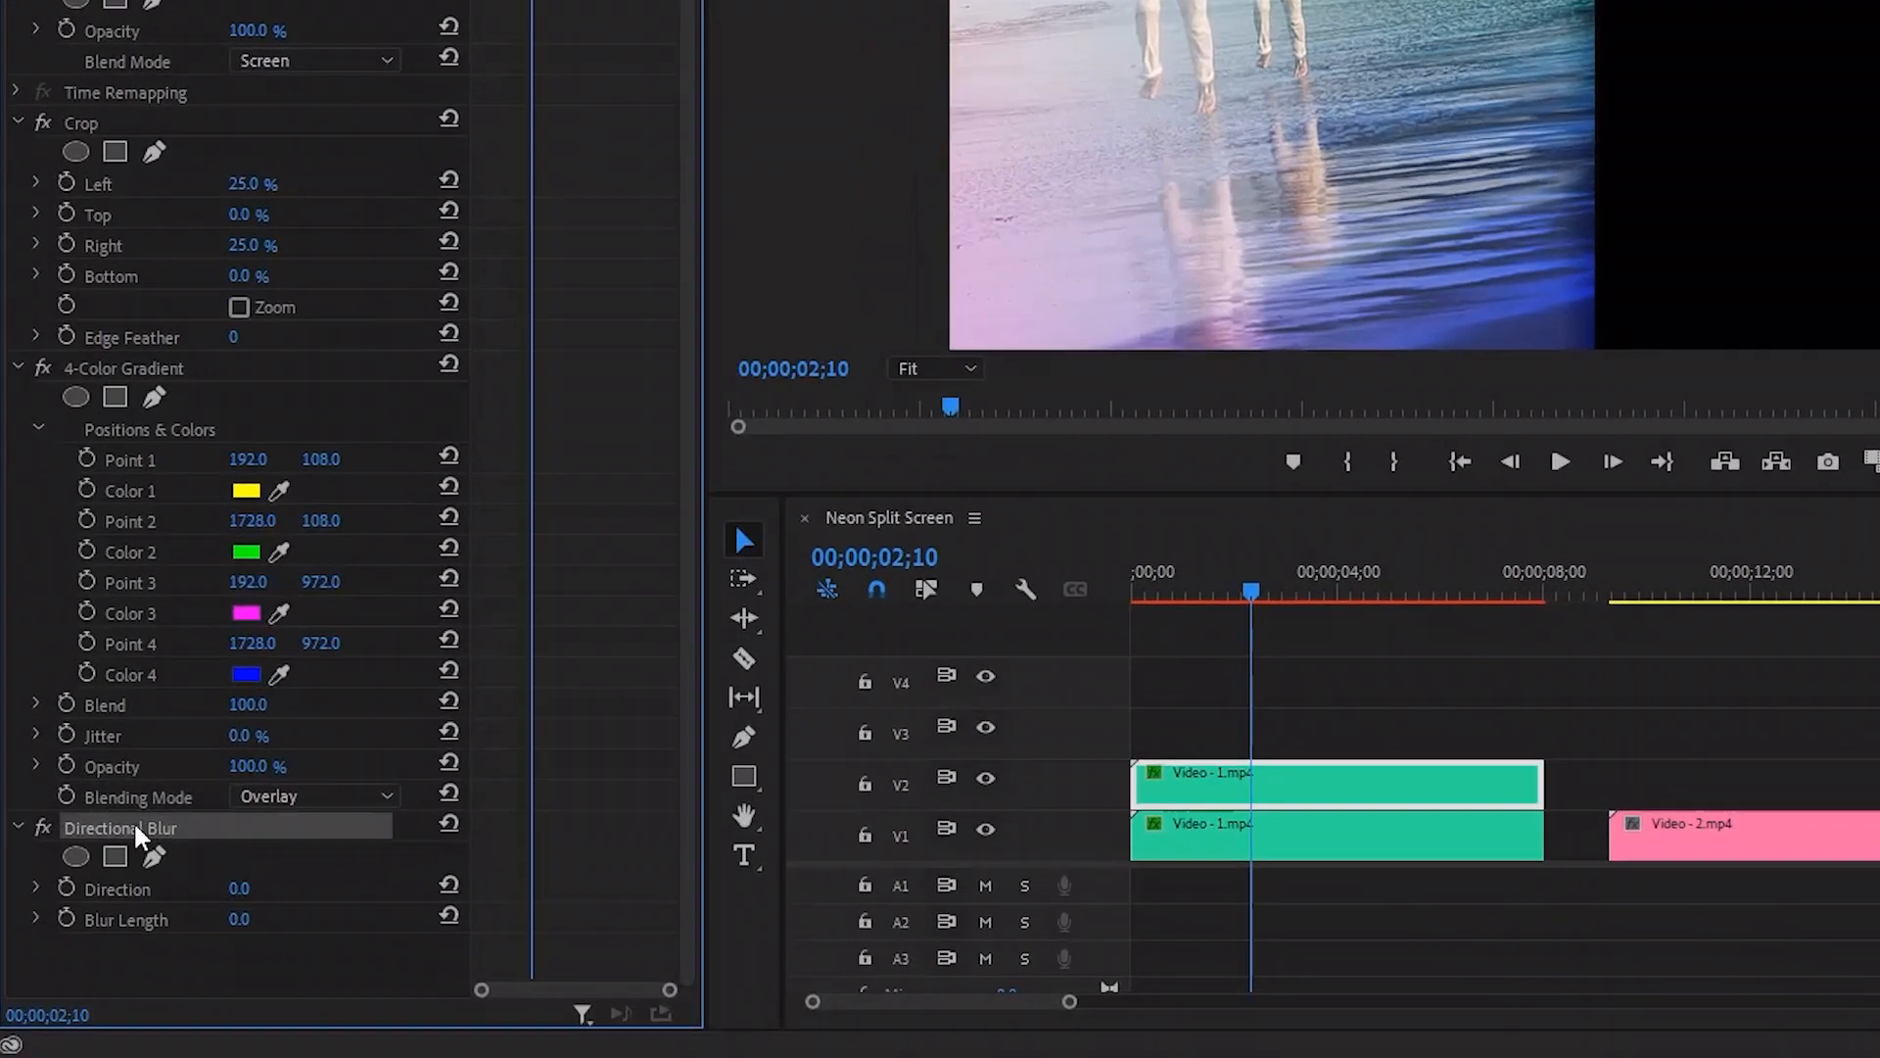
click(222, 889)
click(236, 888)
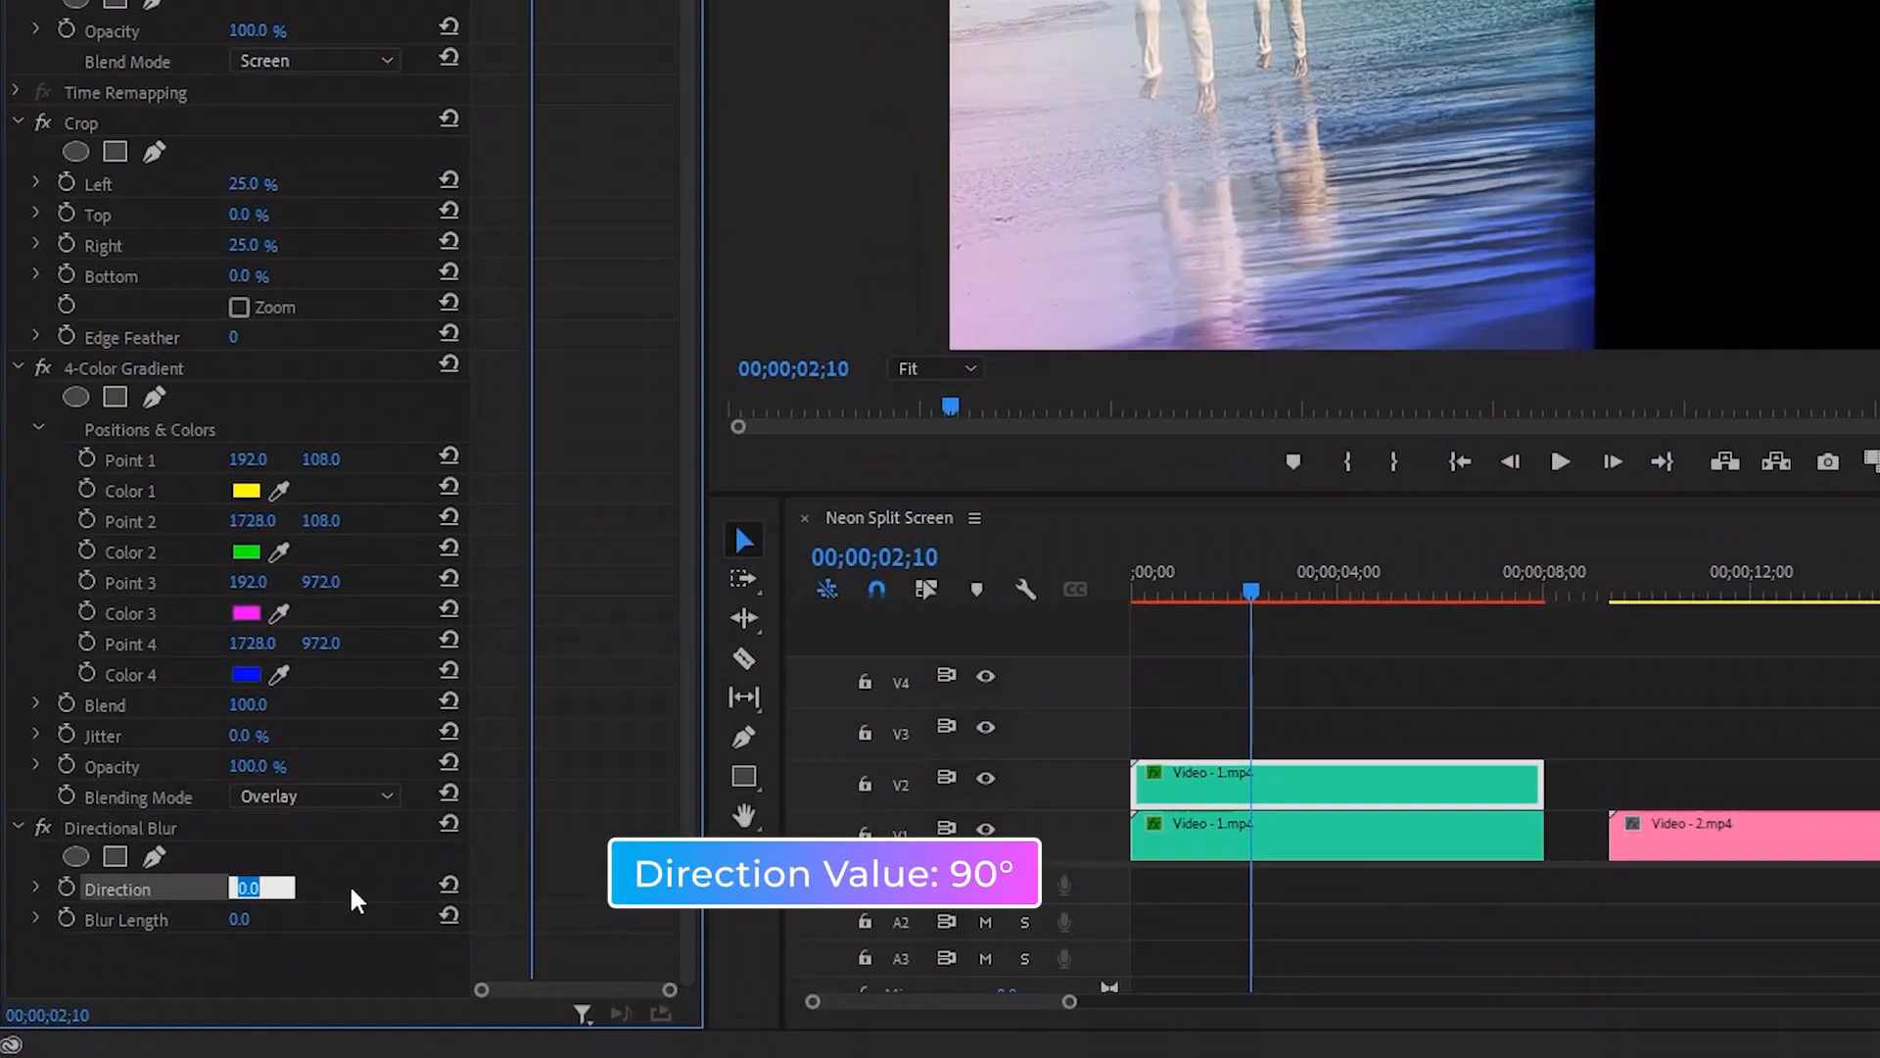
text(90)
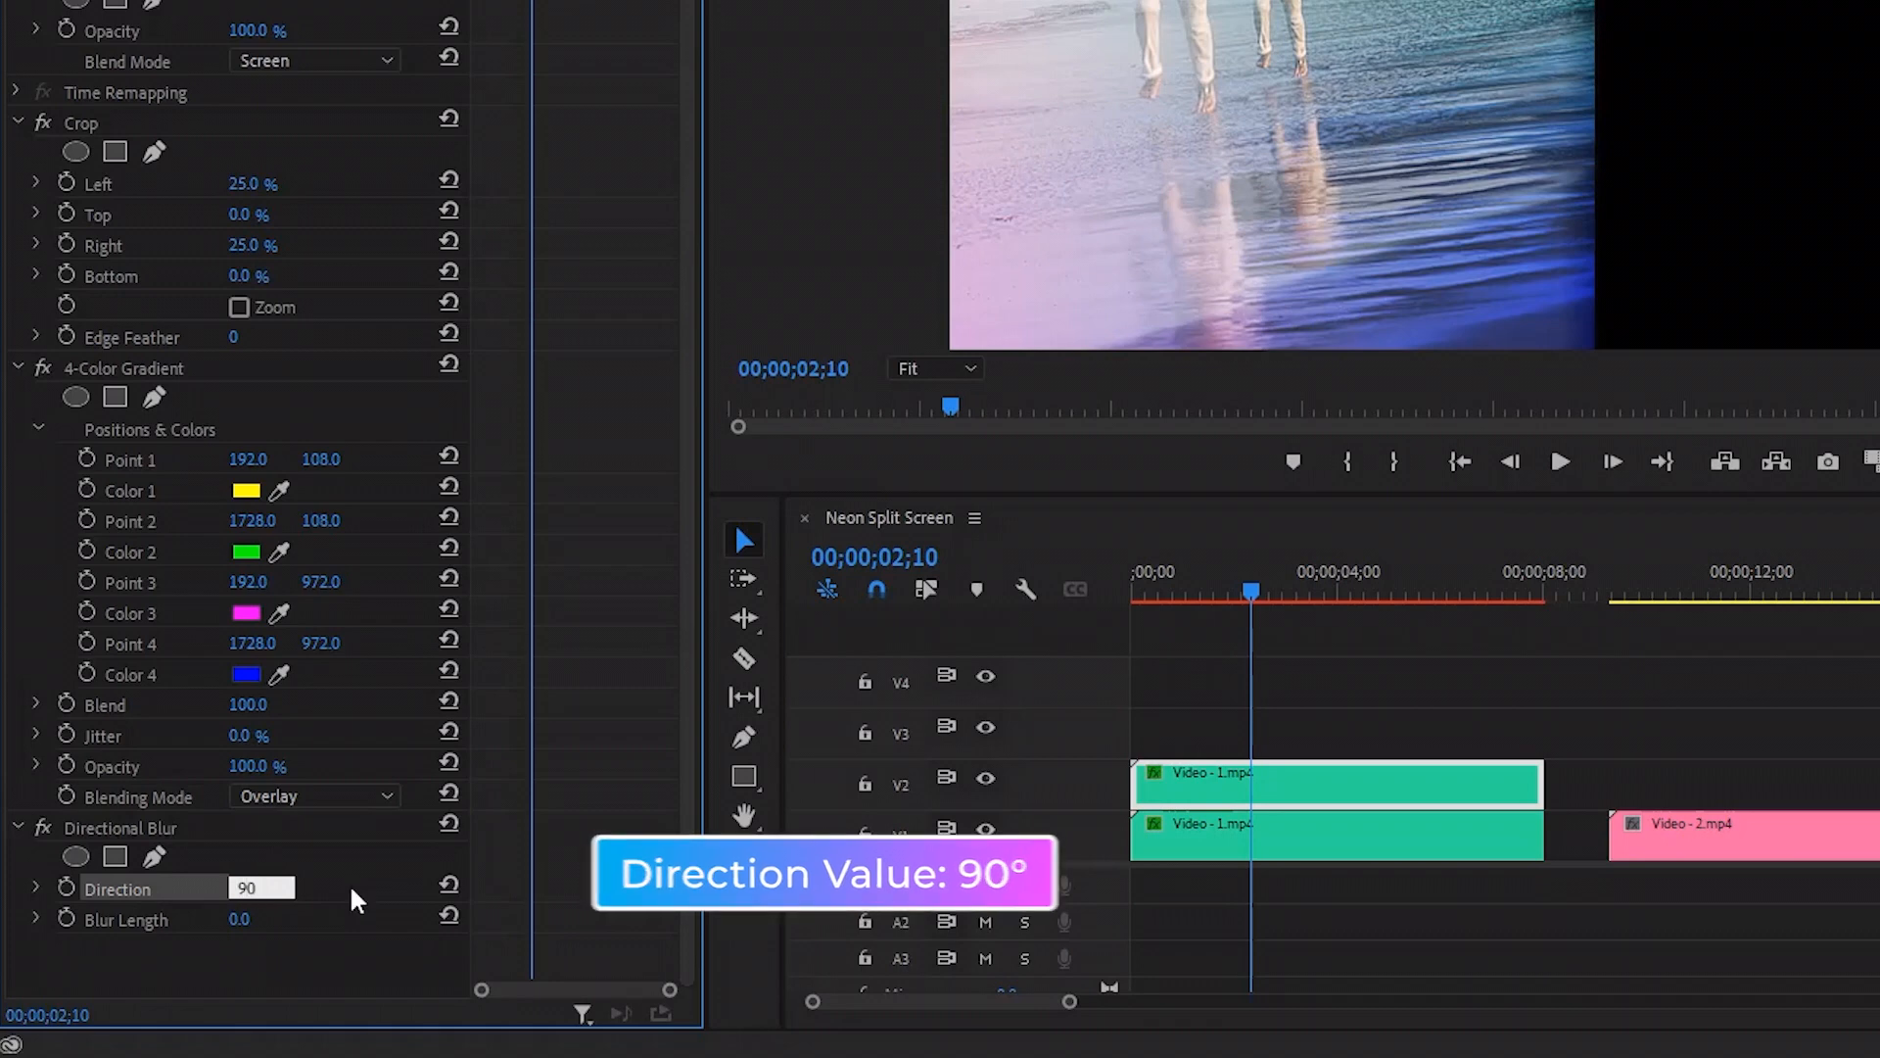
key(Return)
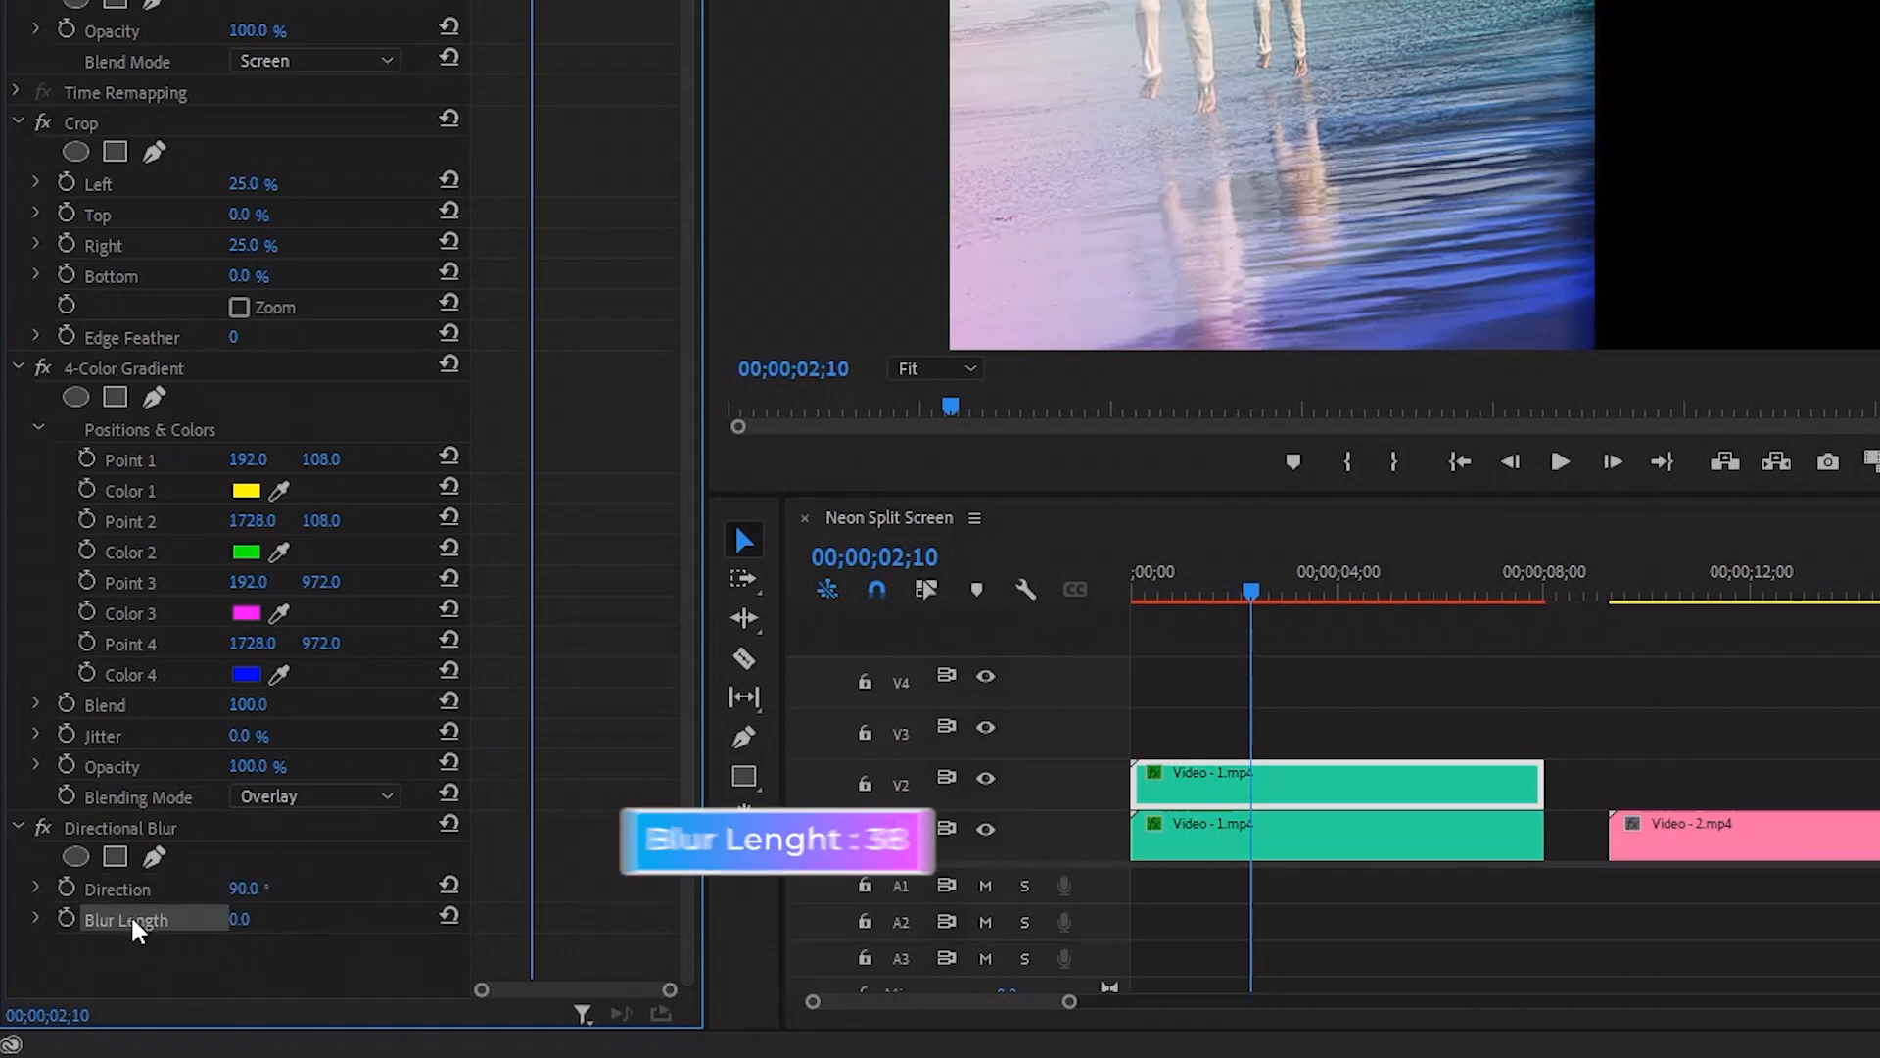
click(243, 919)
text(38)
key(Return)
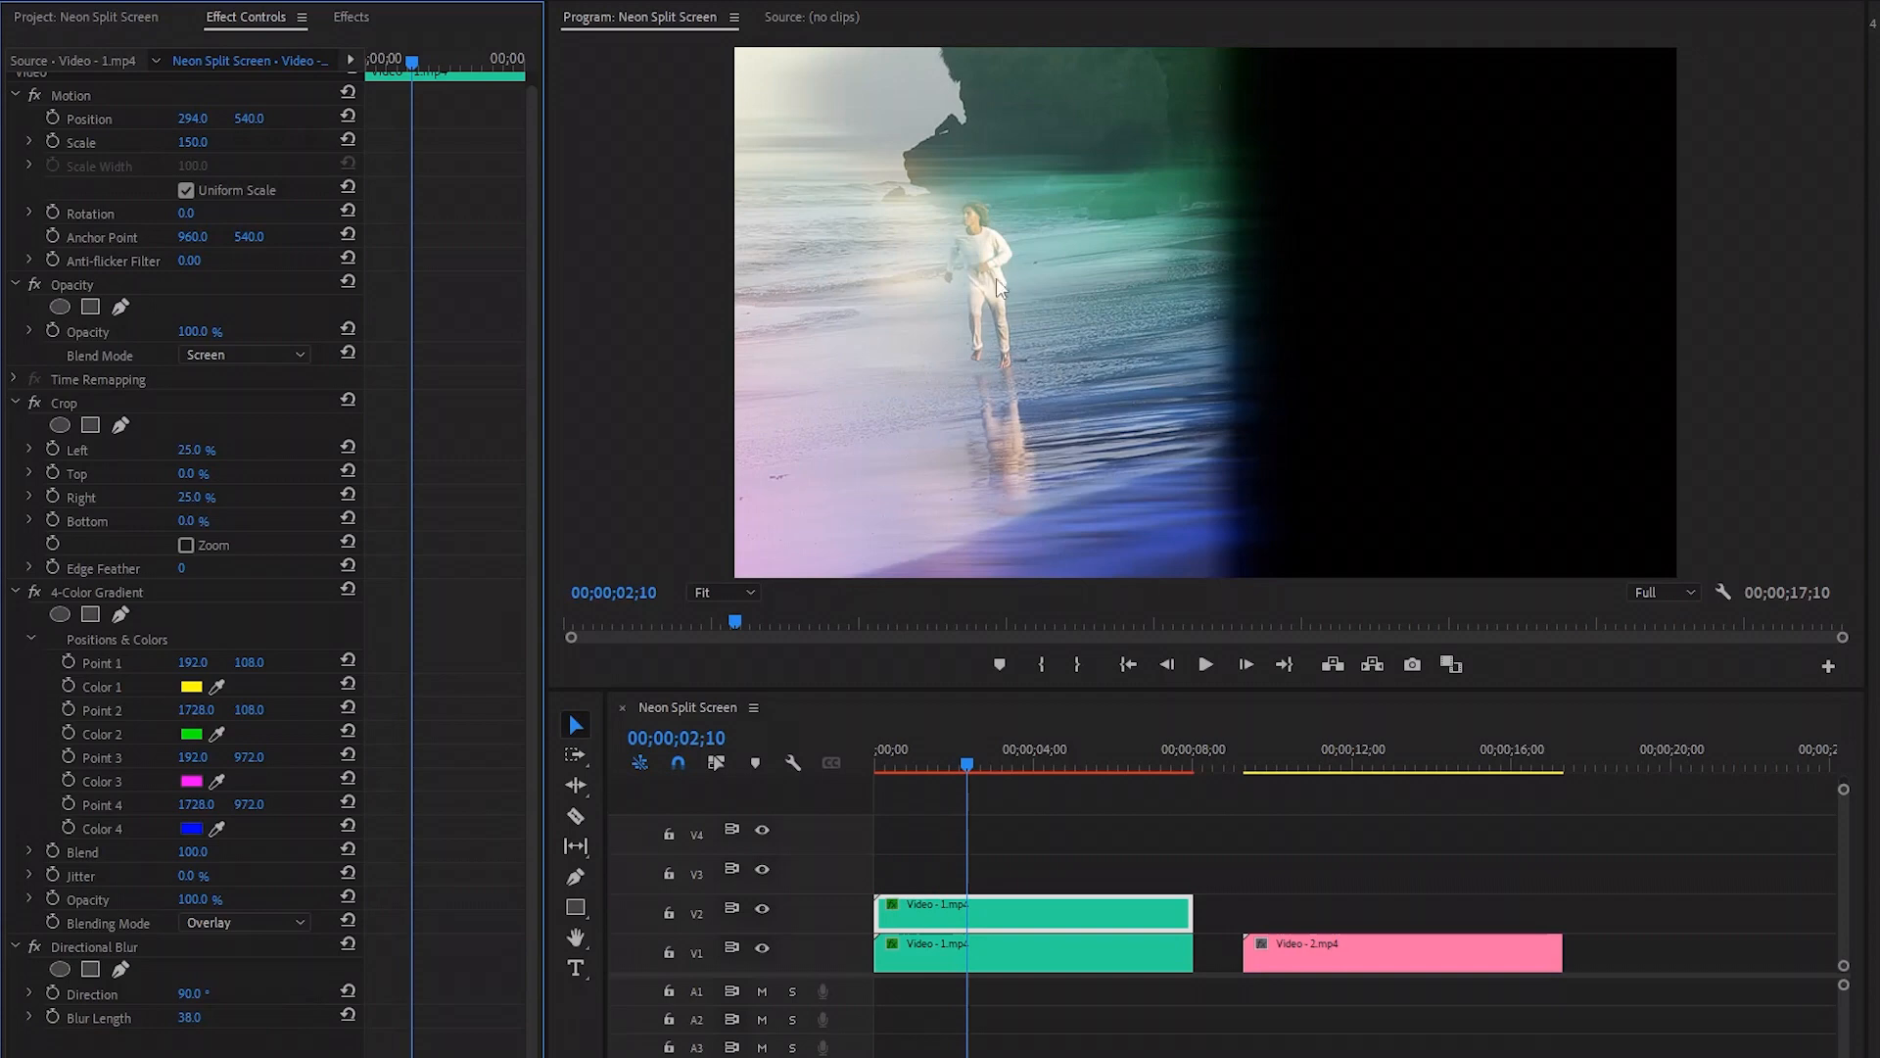
drag(966, 760, 1063, 844)
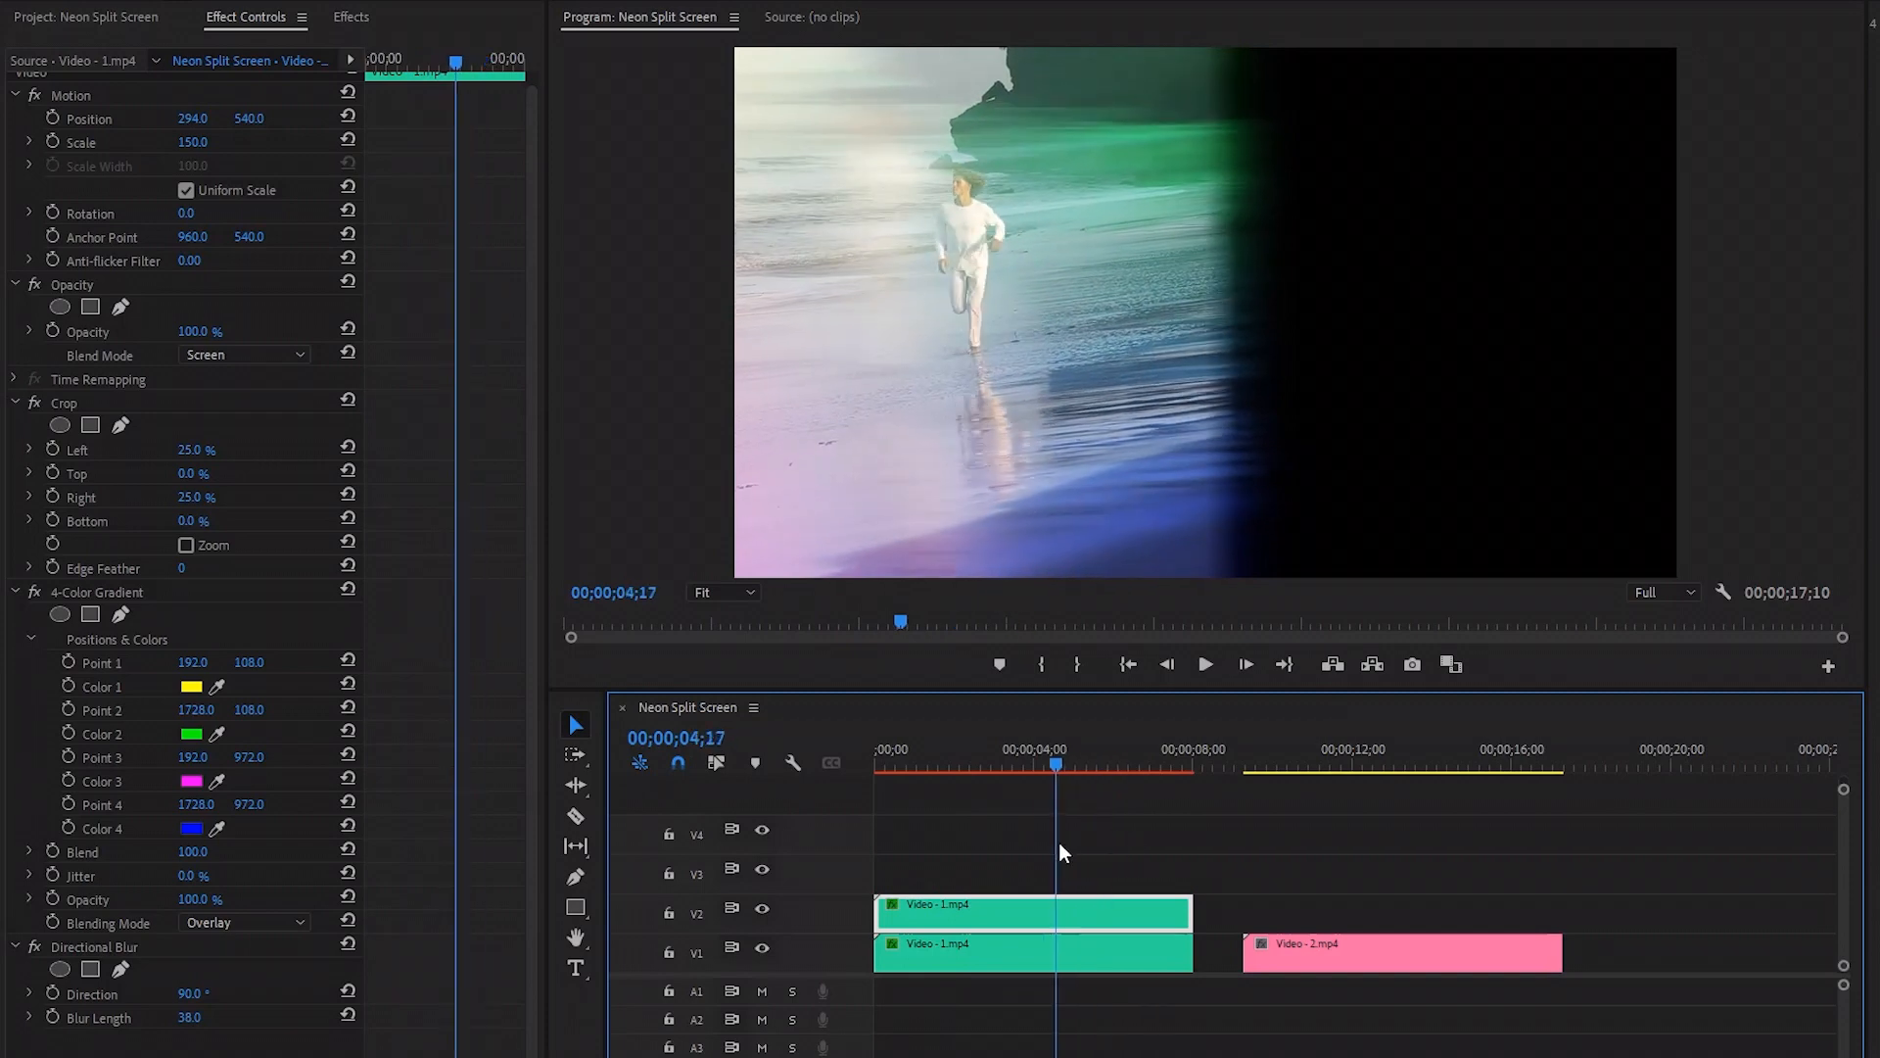
click(1100, 851)
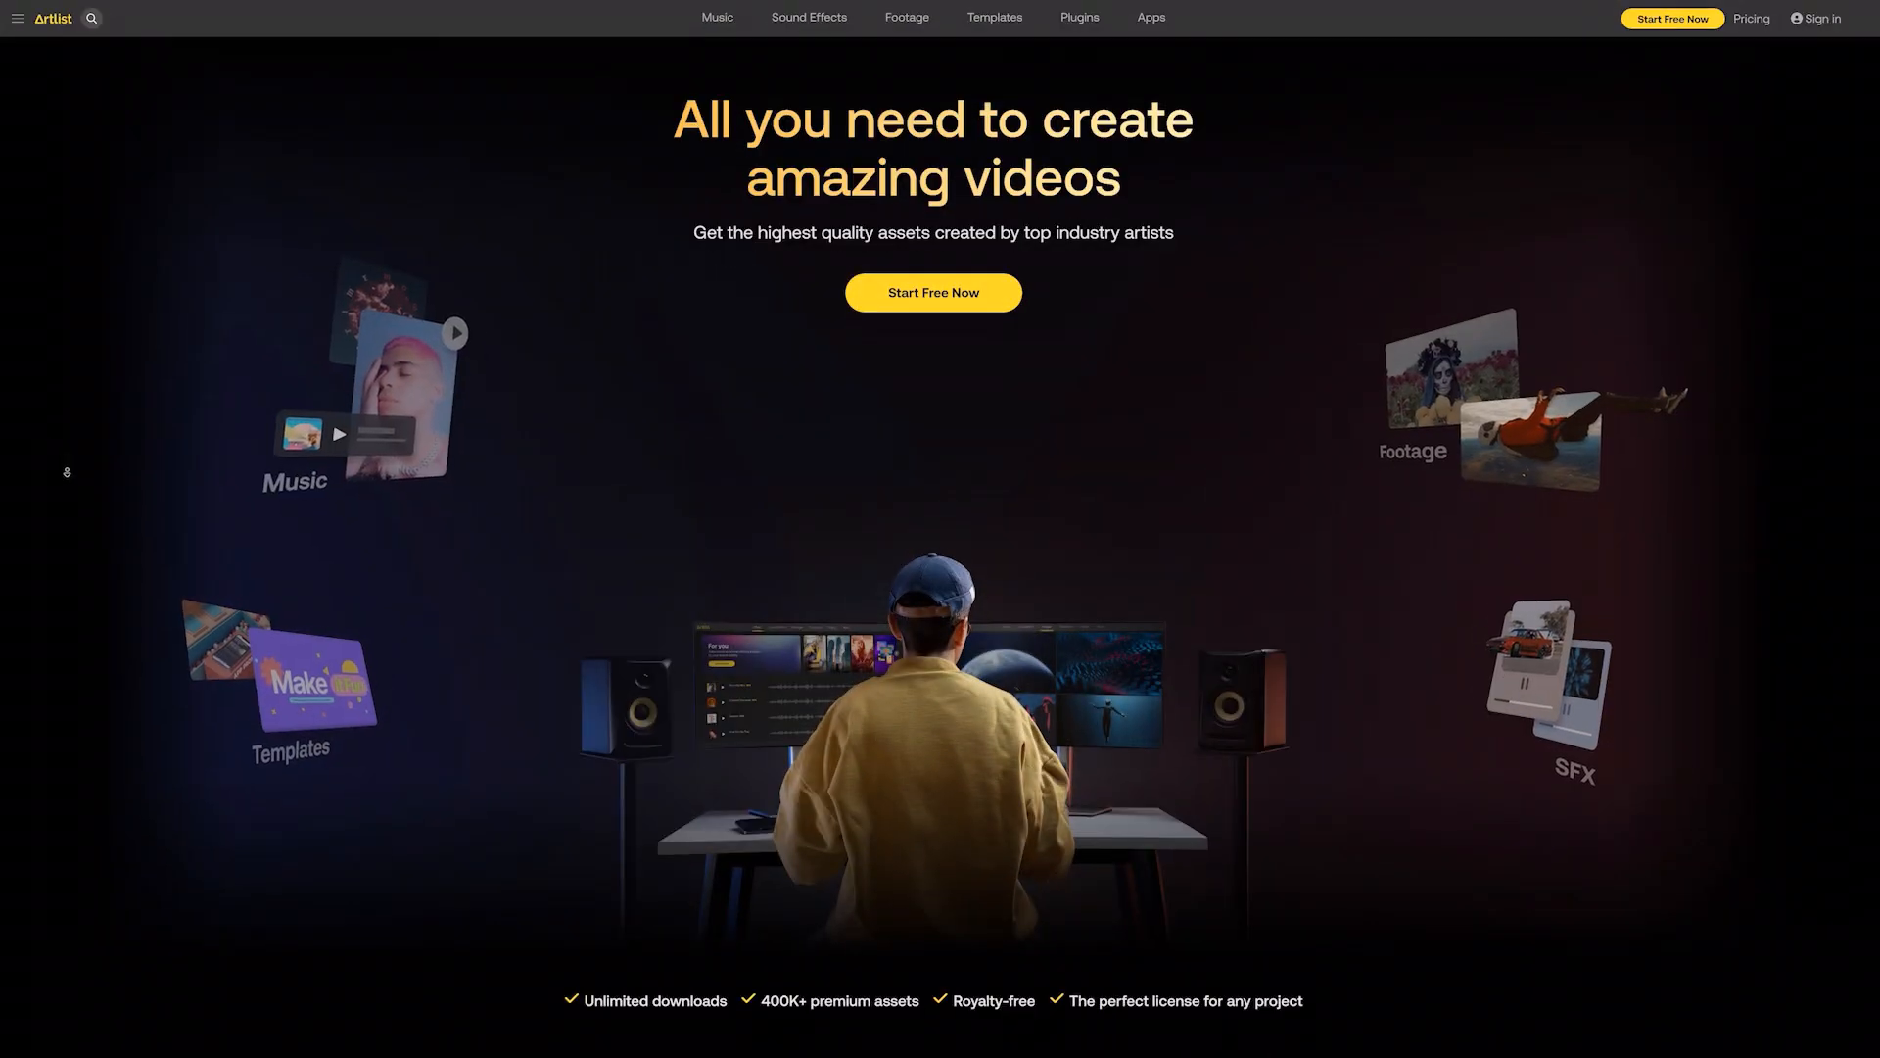
scroll(66, 480, down, 1)
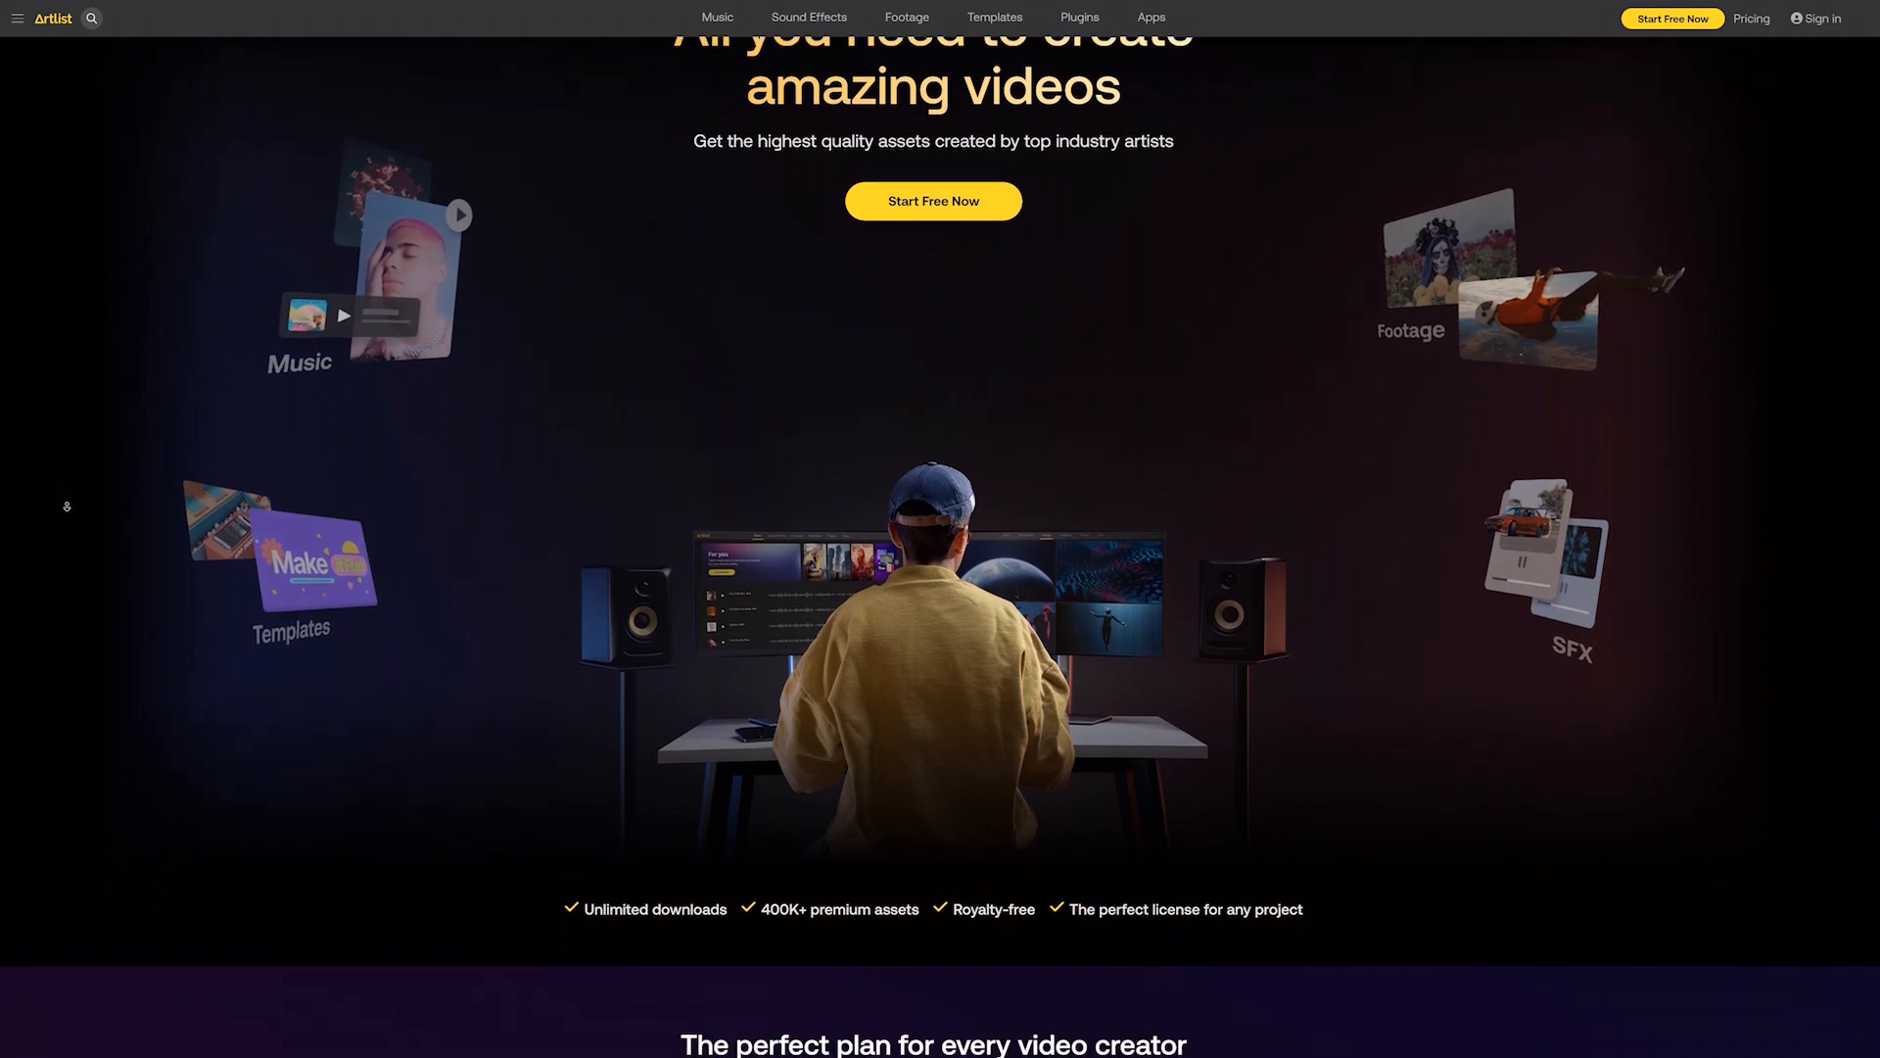
scroll(66, 507, down, 7)
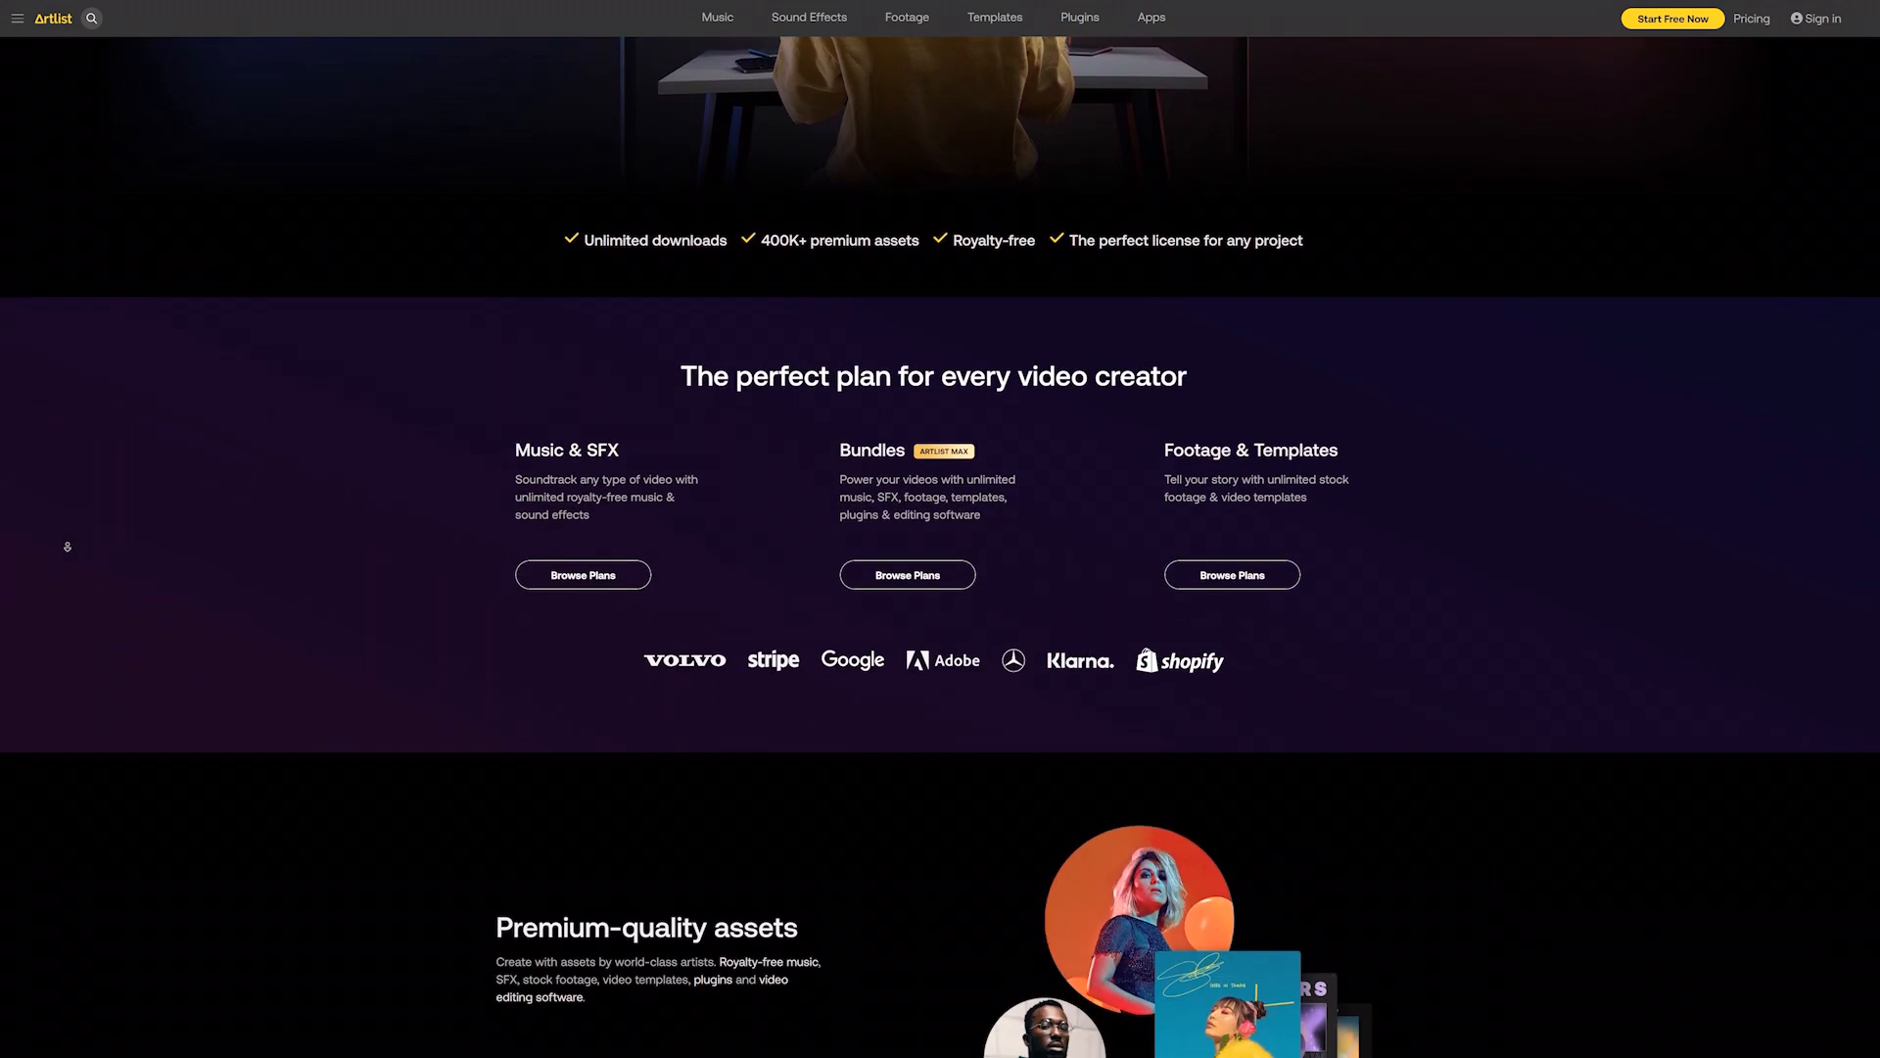
scroll(67, 546, down, 6)
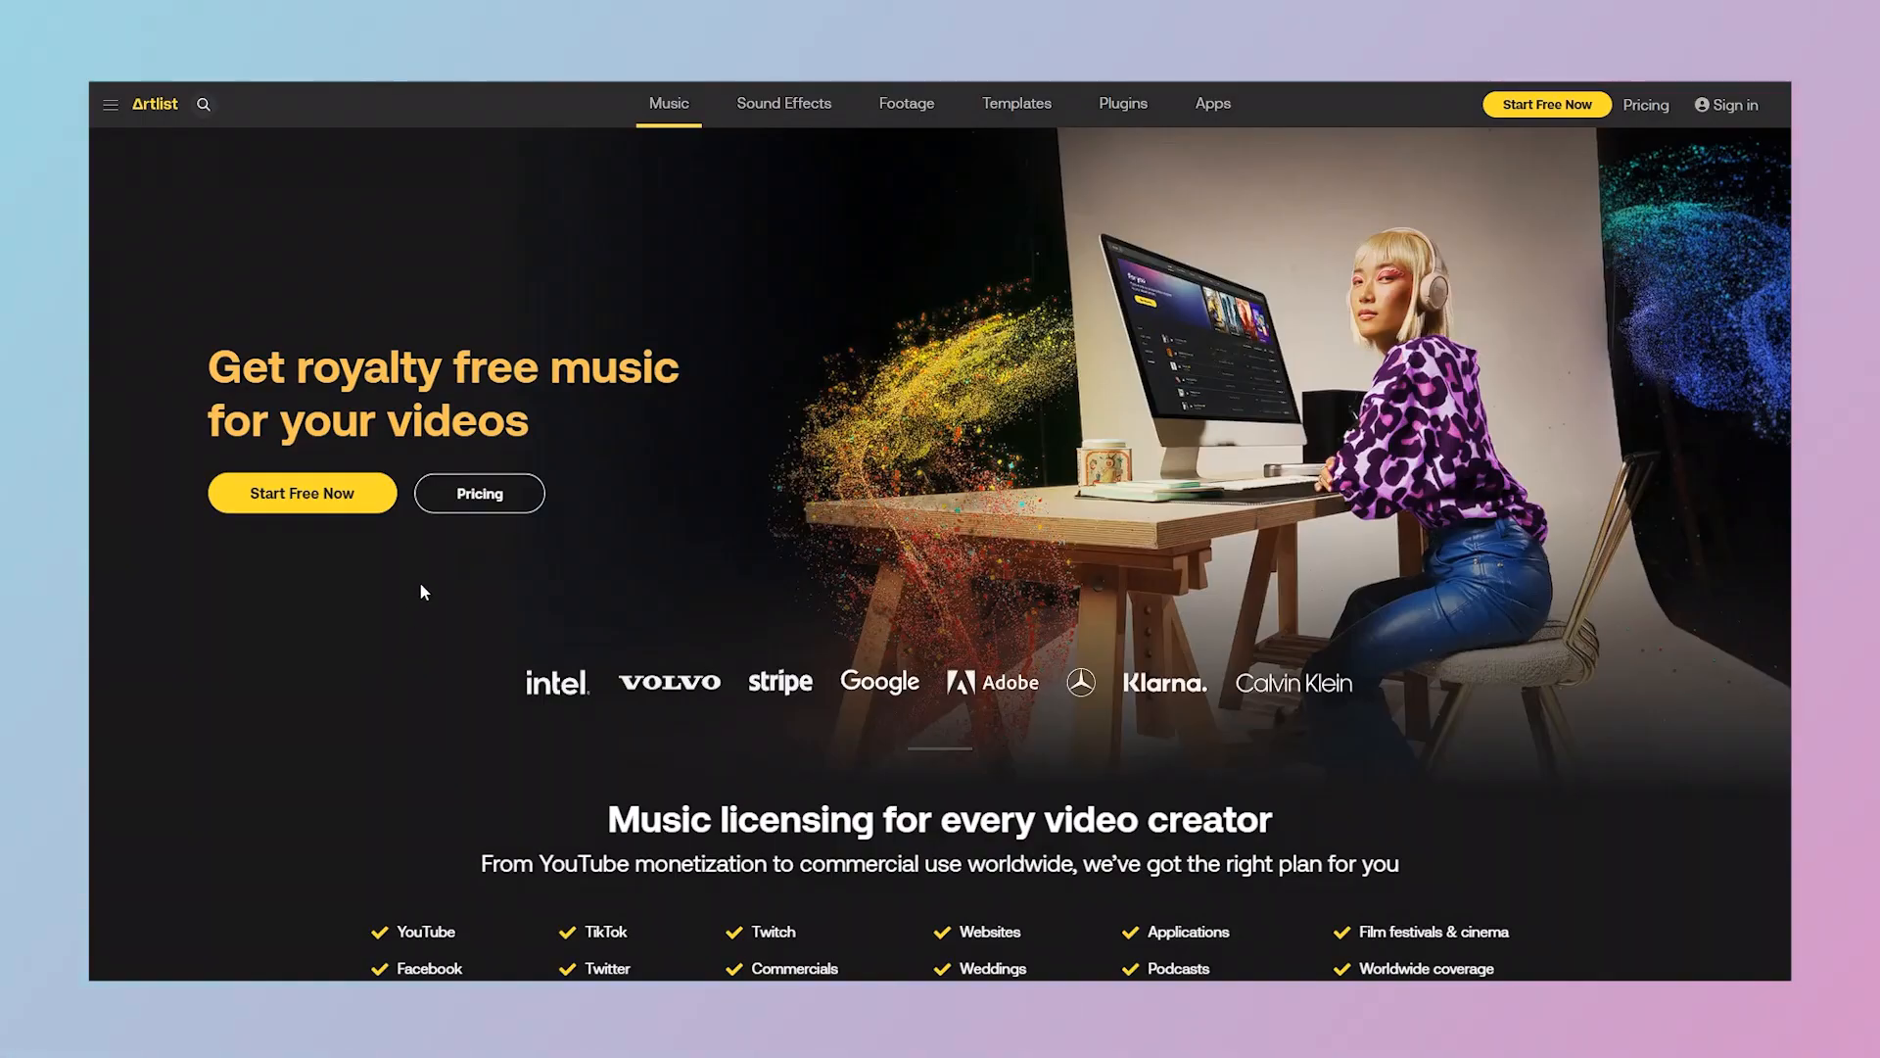
click(468, 501)
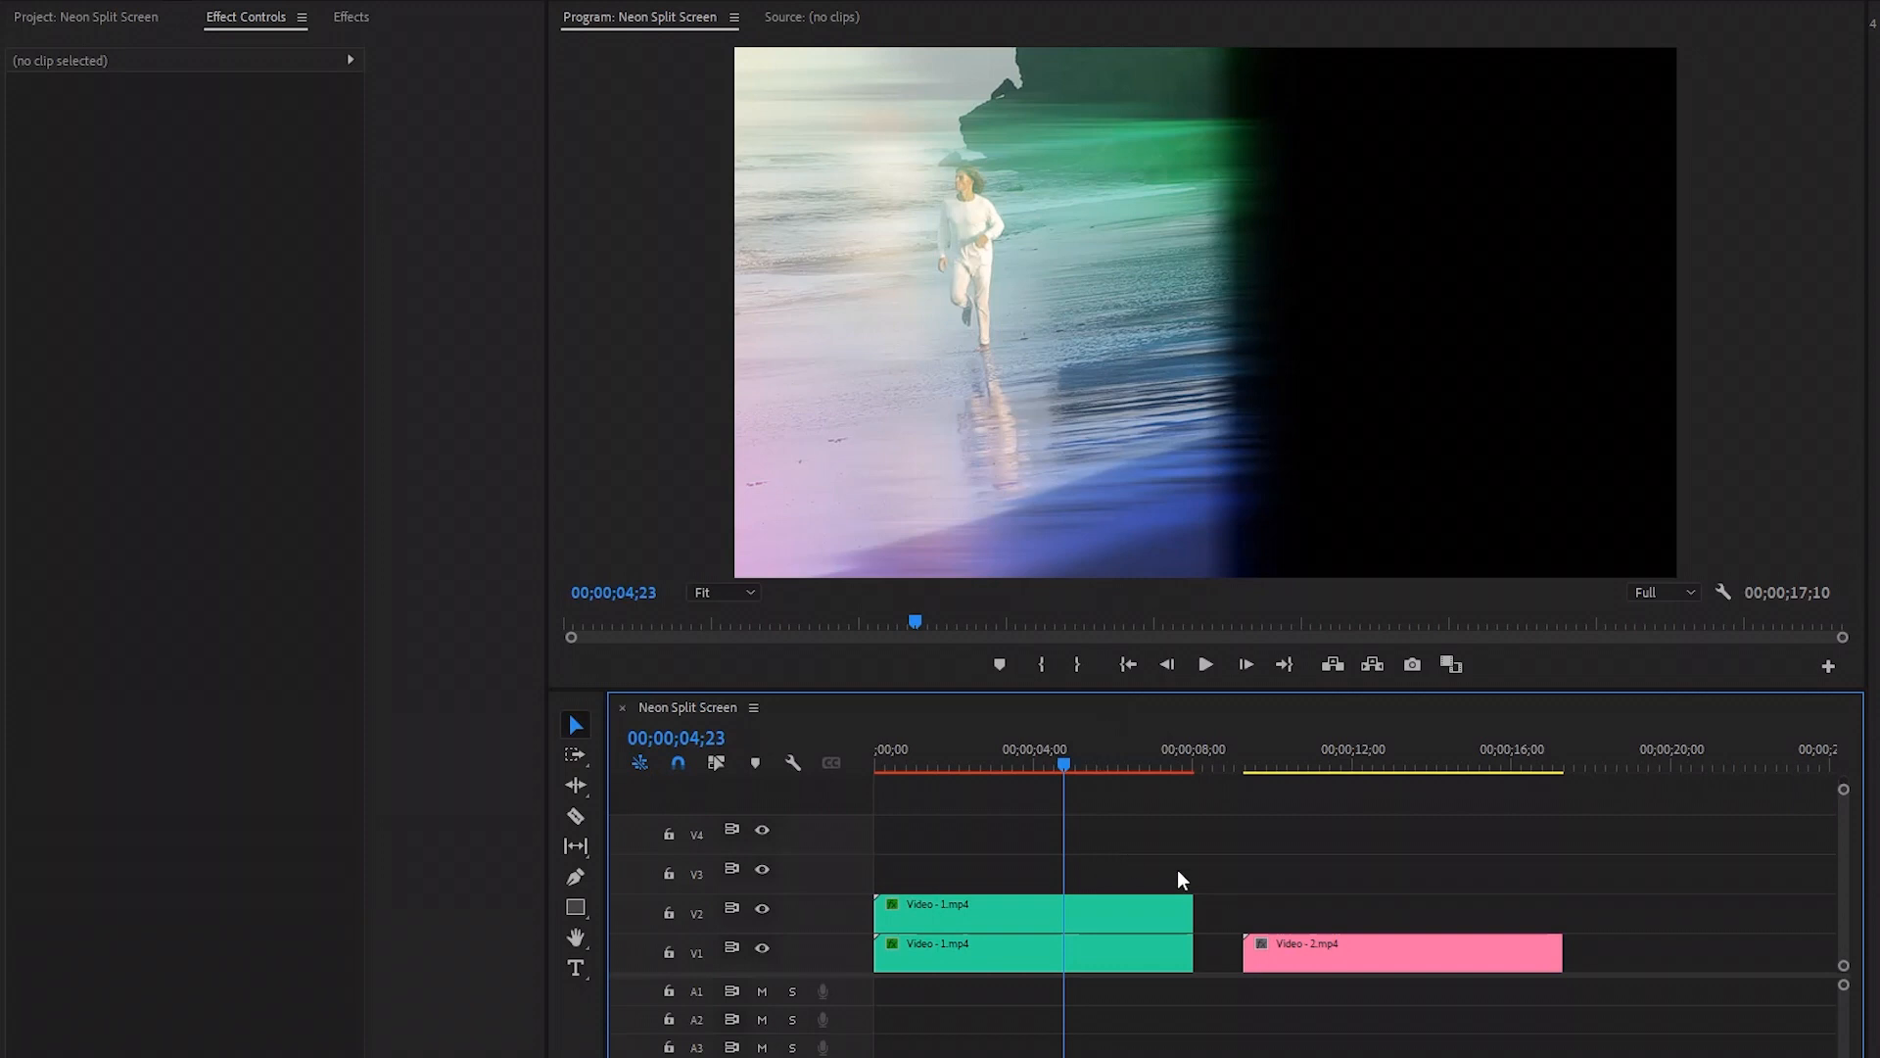
- Move the Video - 2.mp4 clip to the start of track V3 and duplicate it onto track V4
drag(1328, 946, 937, 864)
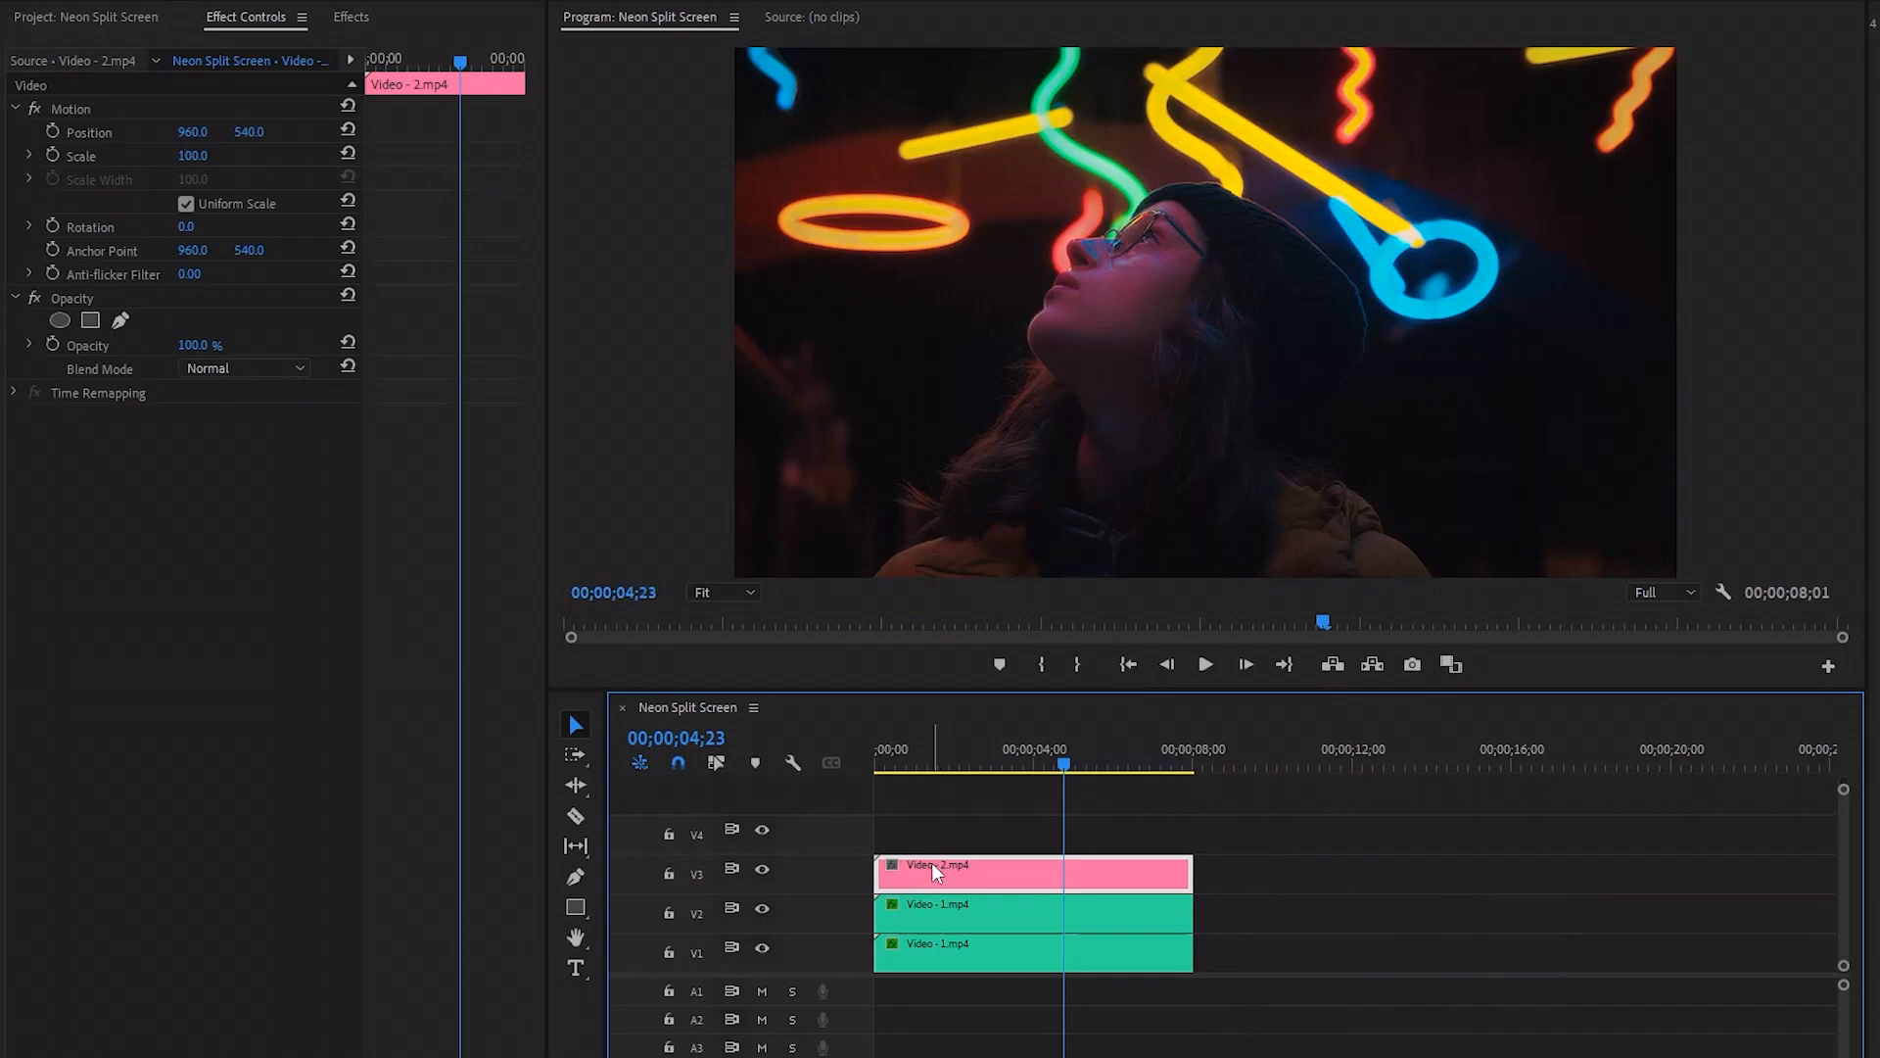
drag(931, 862, 926, 824)
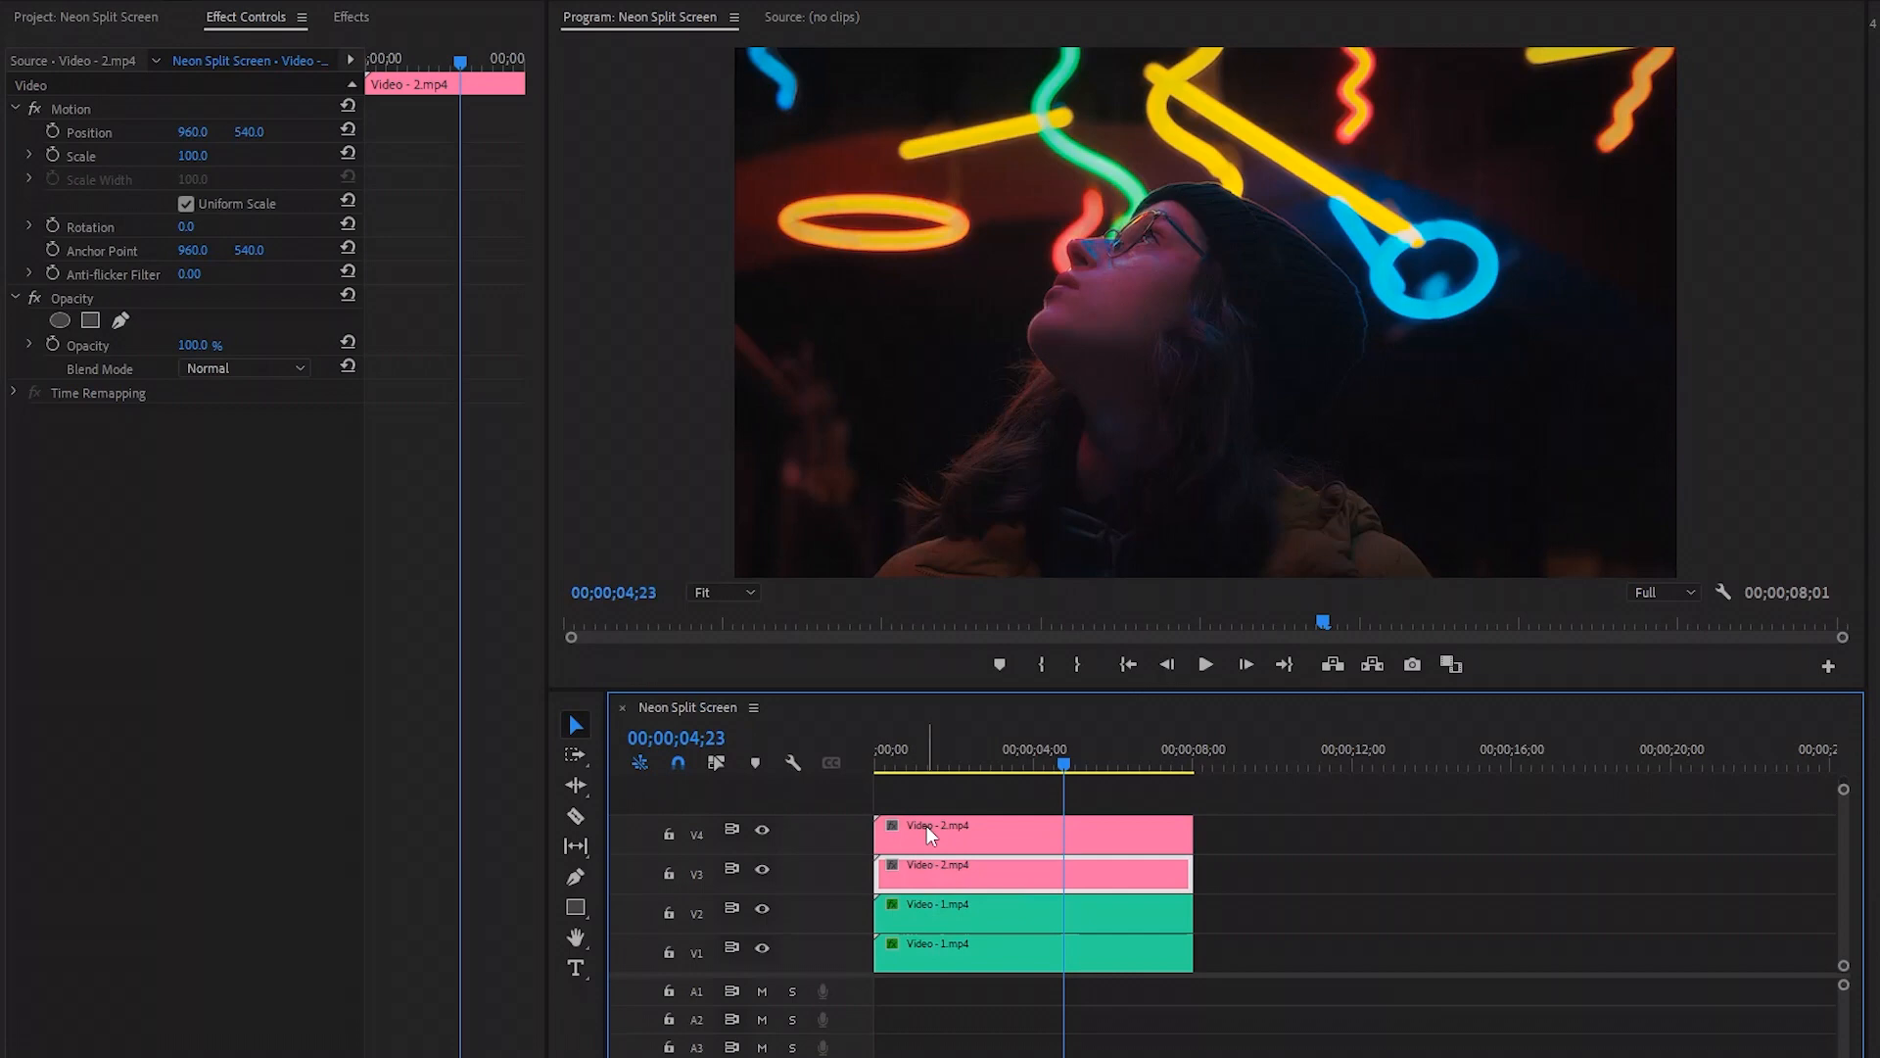
click(927, 826)
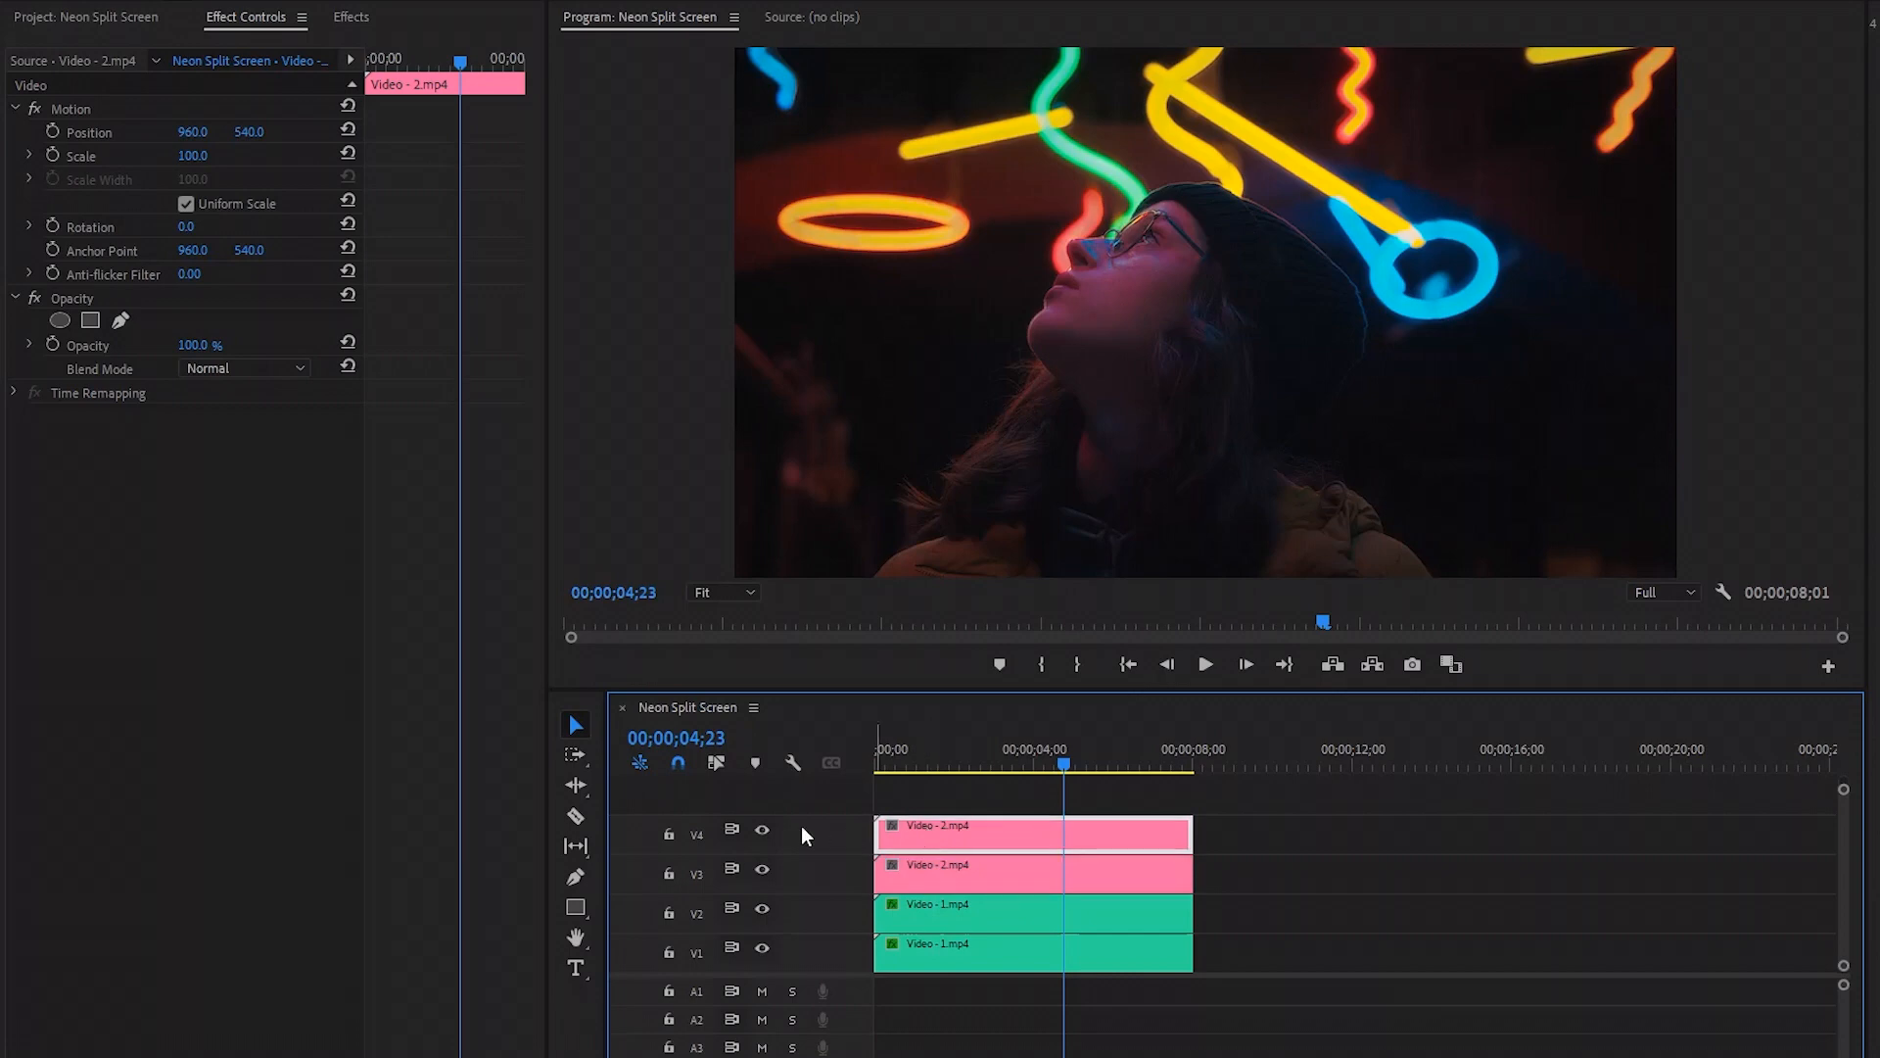
- Hide track V4 and apply the Crop video effect to the Video - 2.mp4 clip on V3
click(760, 831)
click(944, 872)
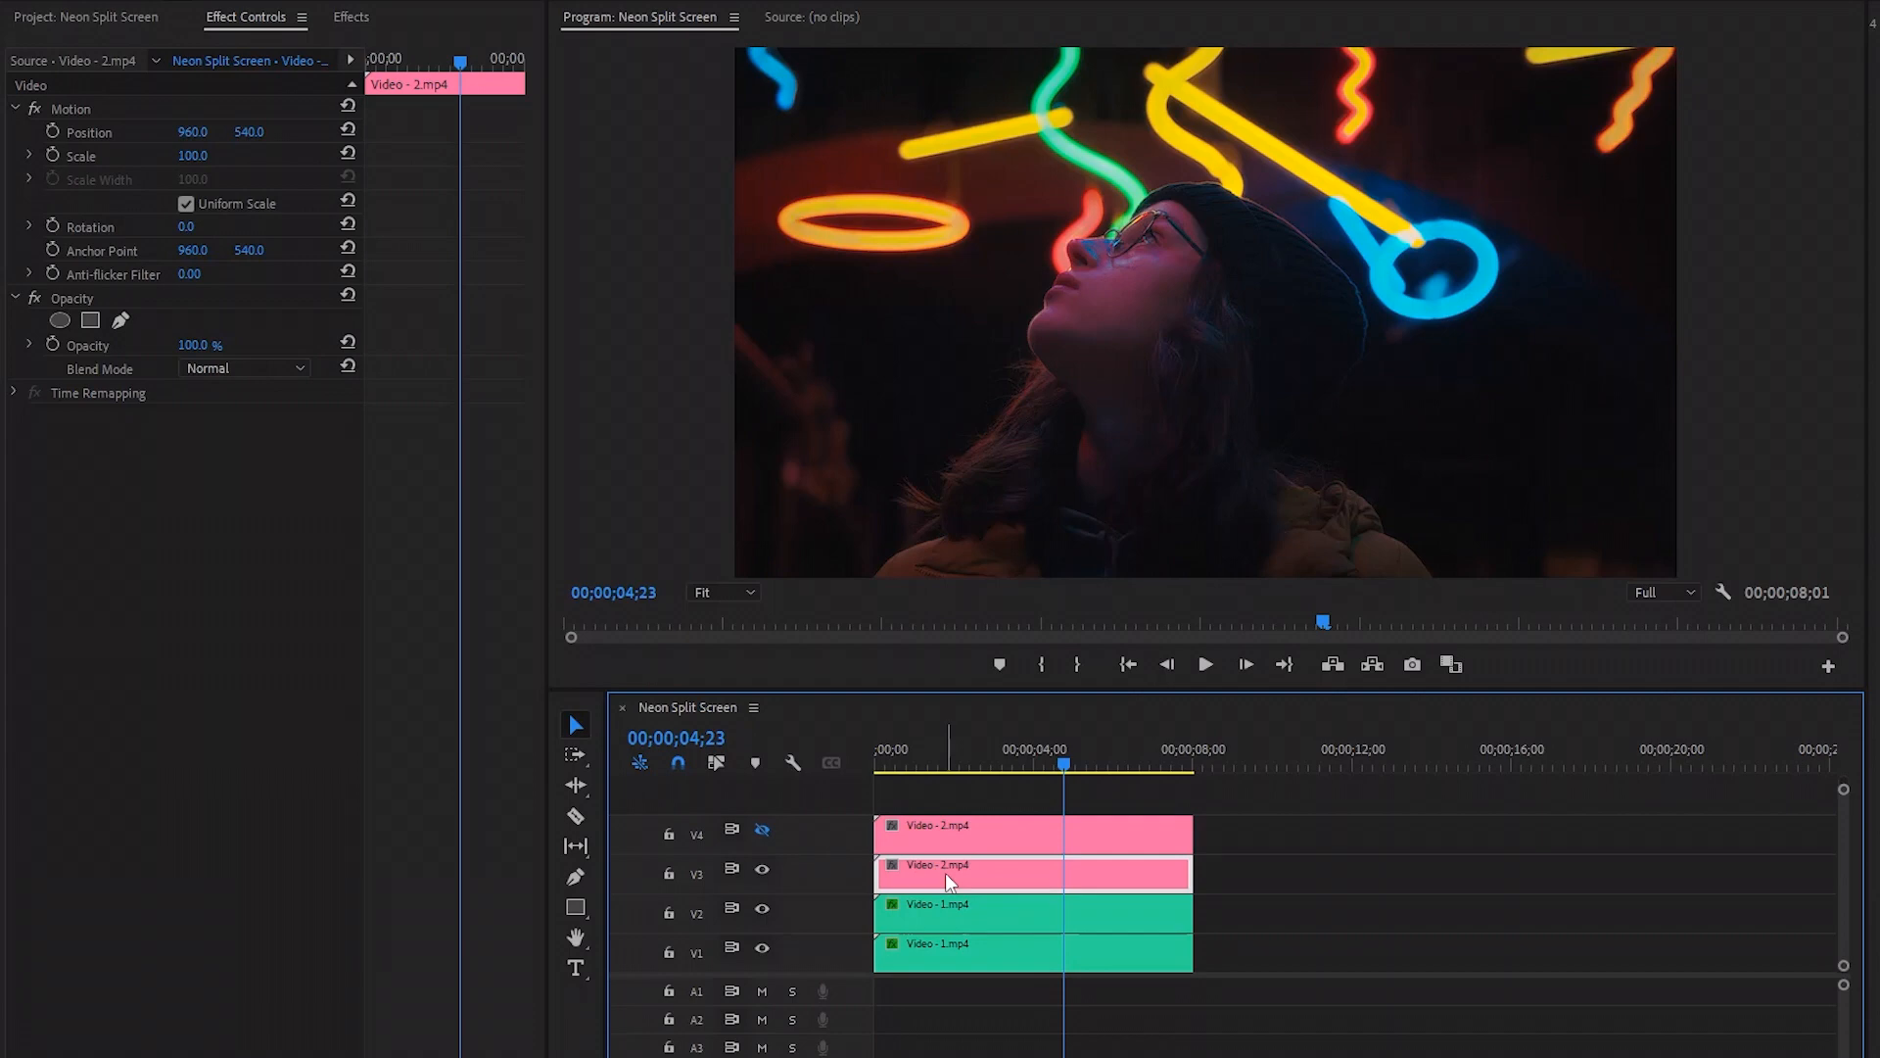
click(352, 18)
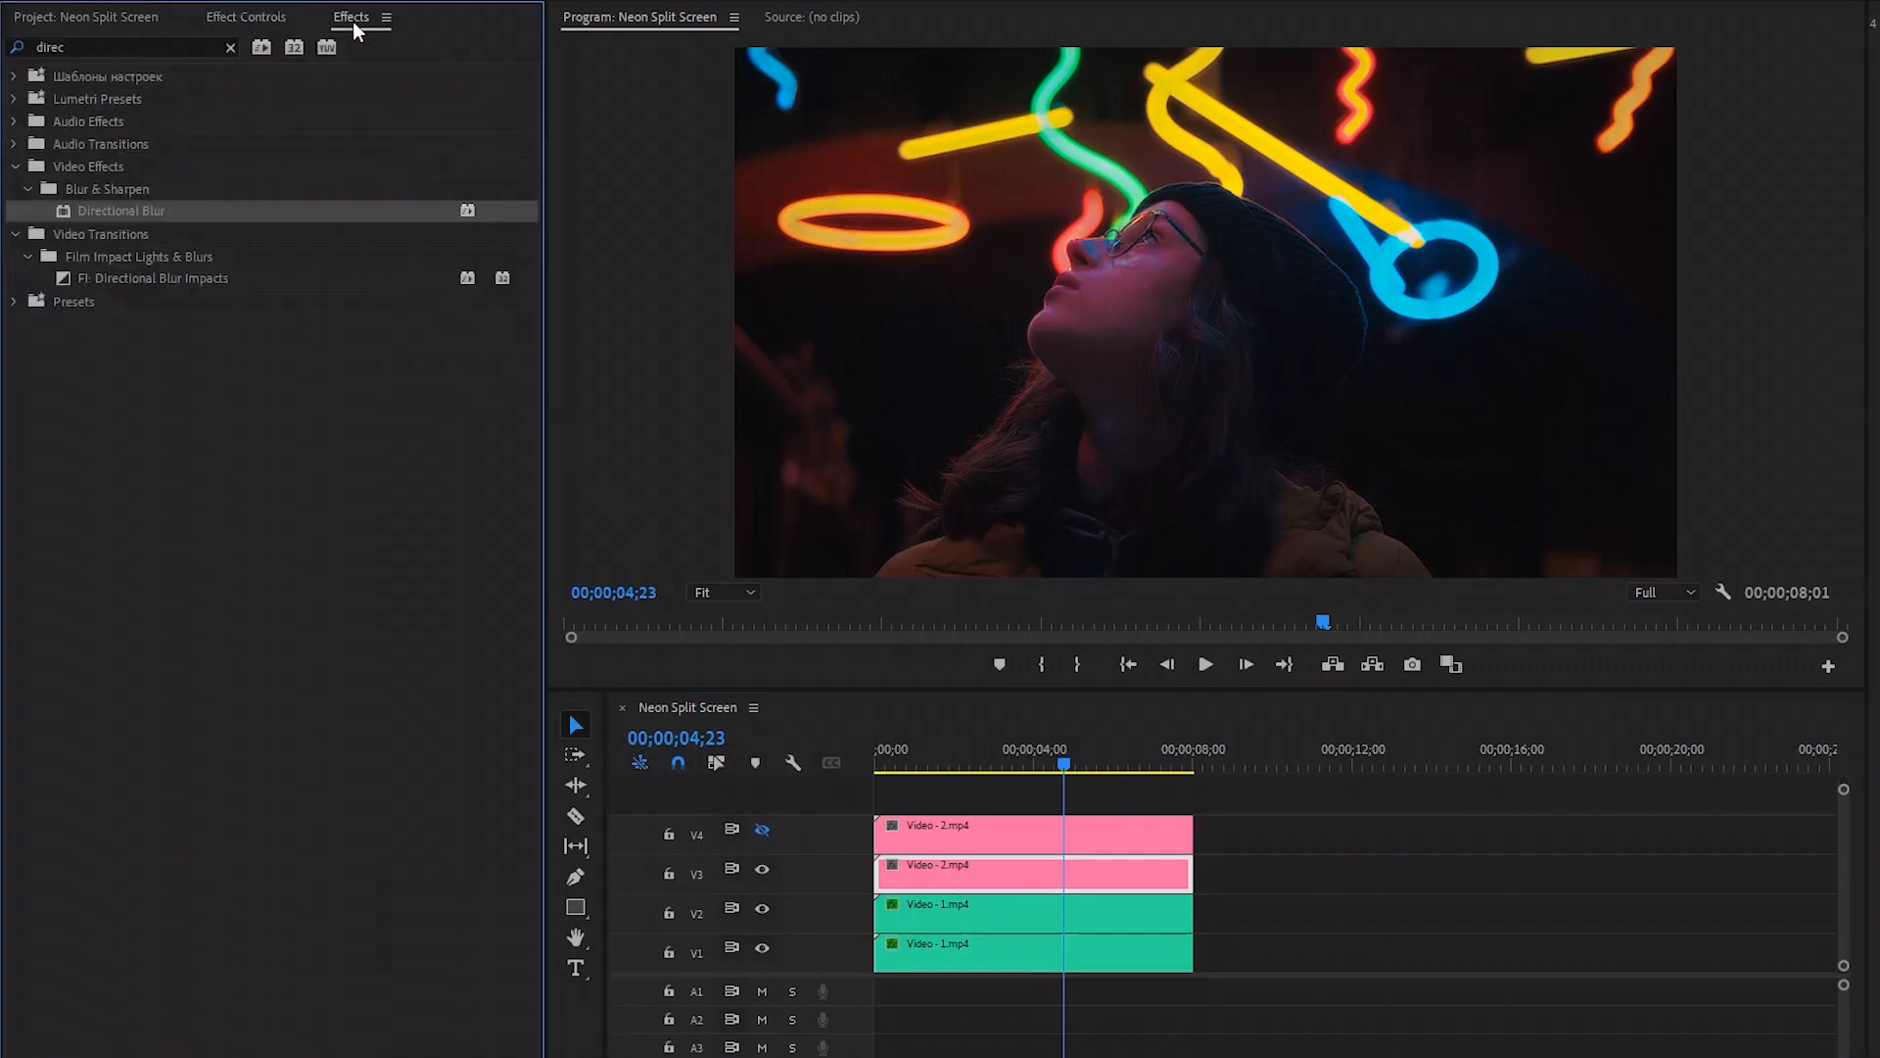
click(231, 47)
text(cro)
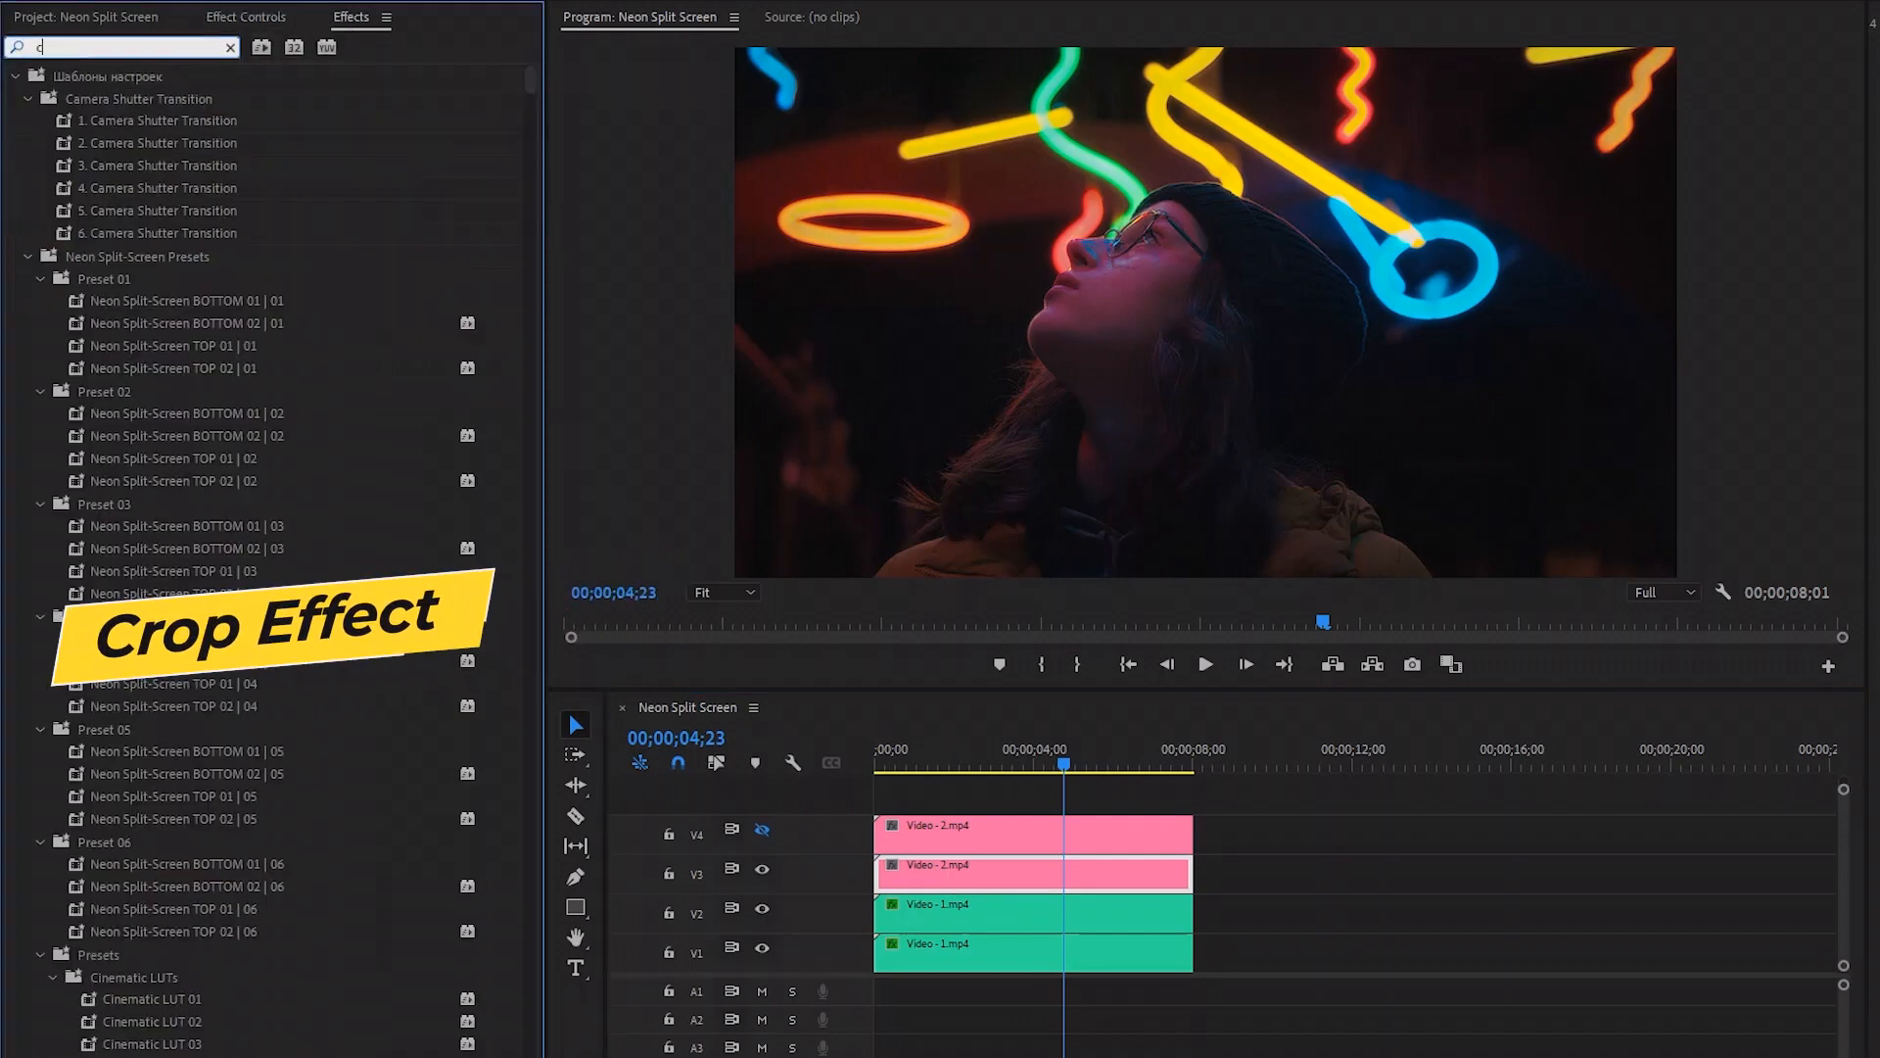
text(p)
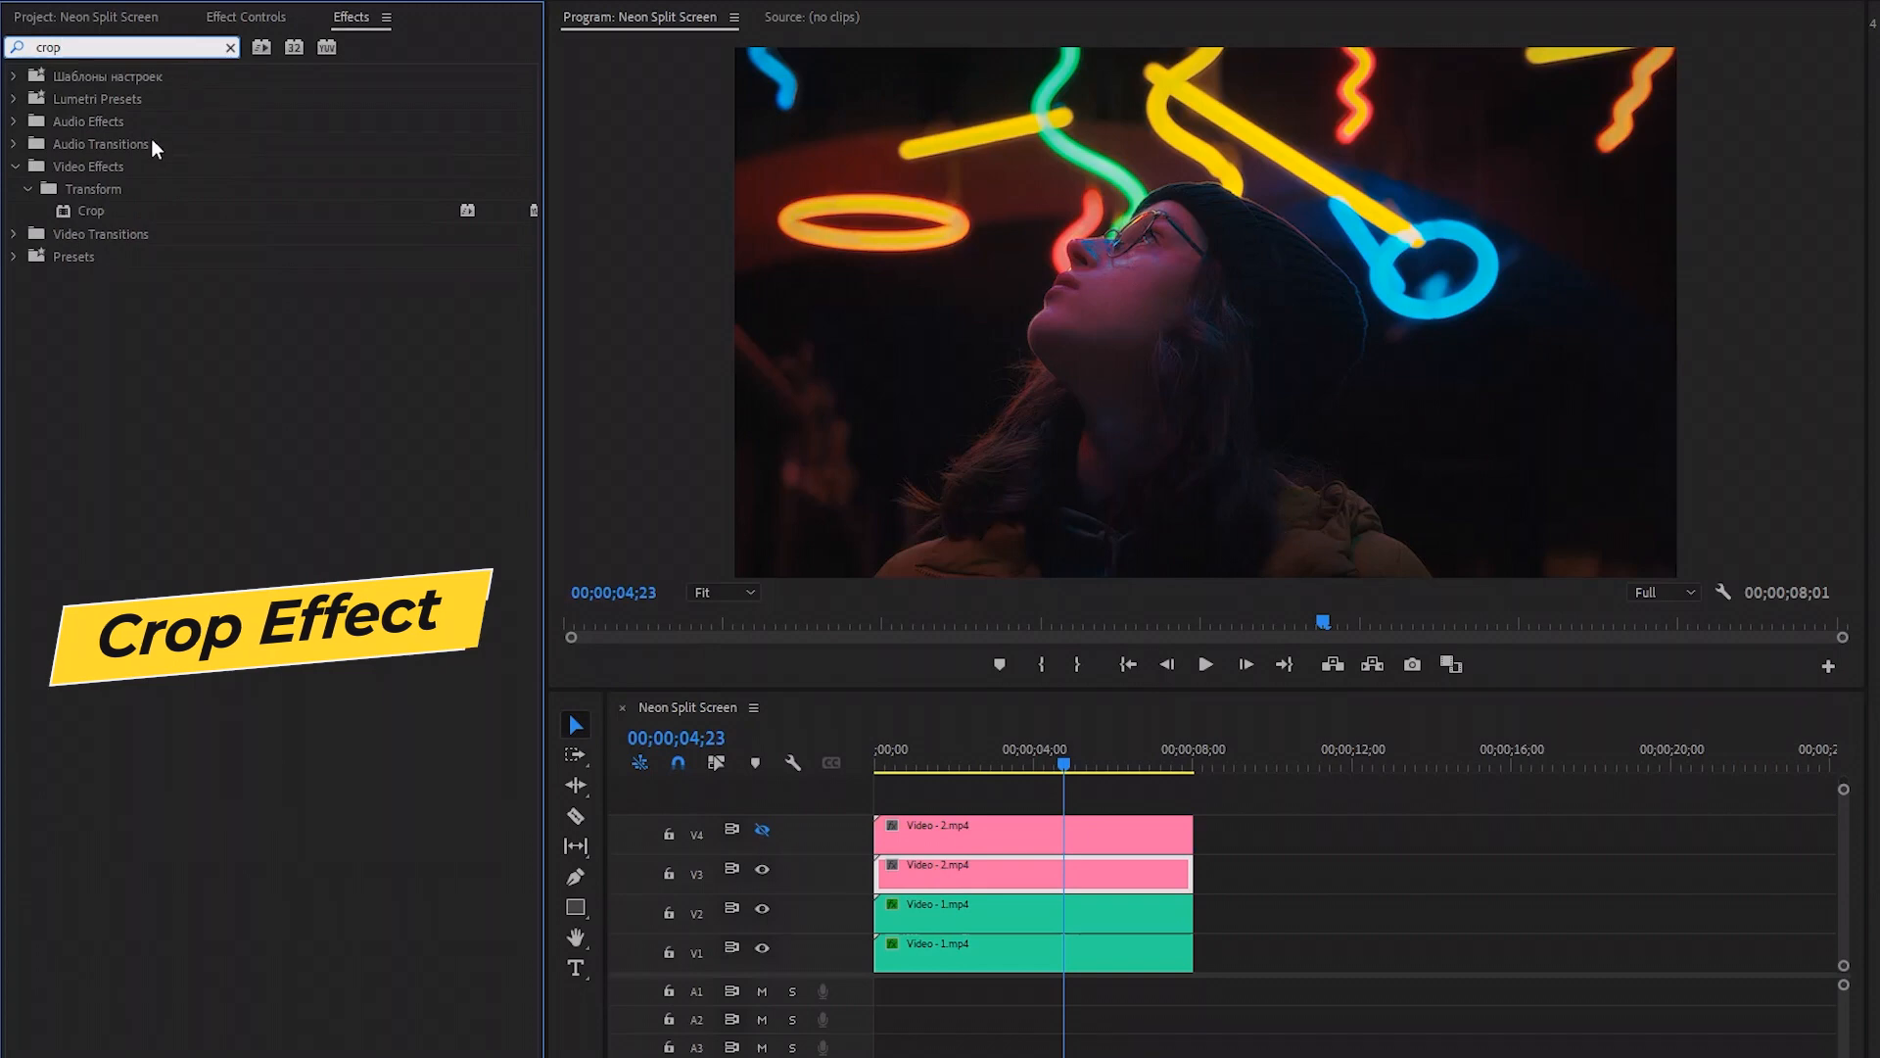
drag(93, 211, 910, 879)
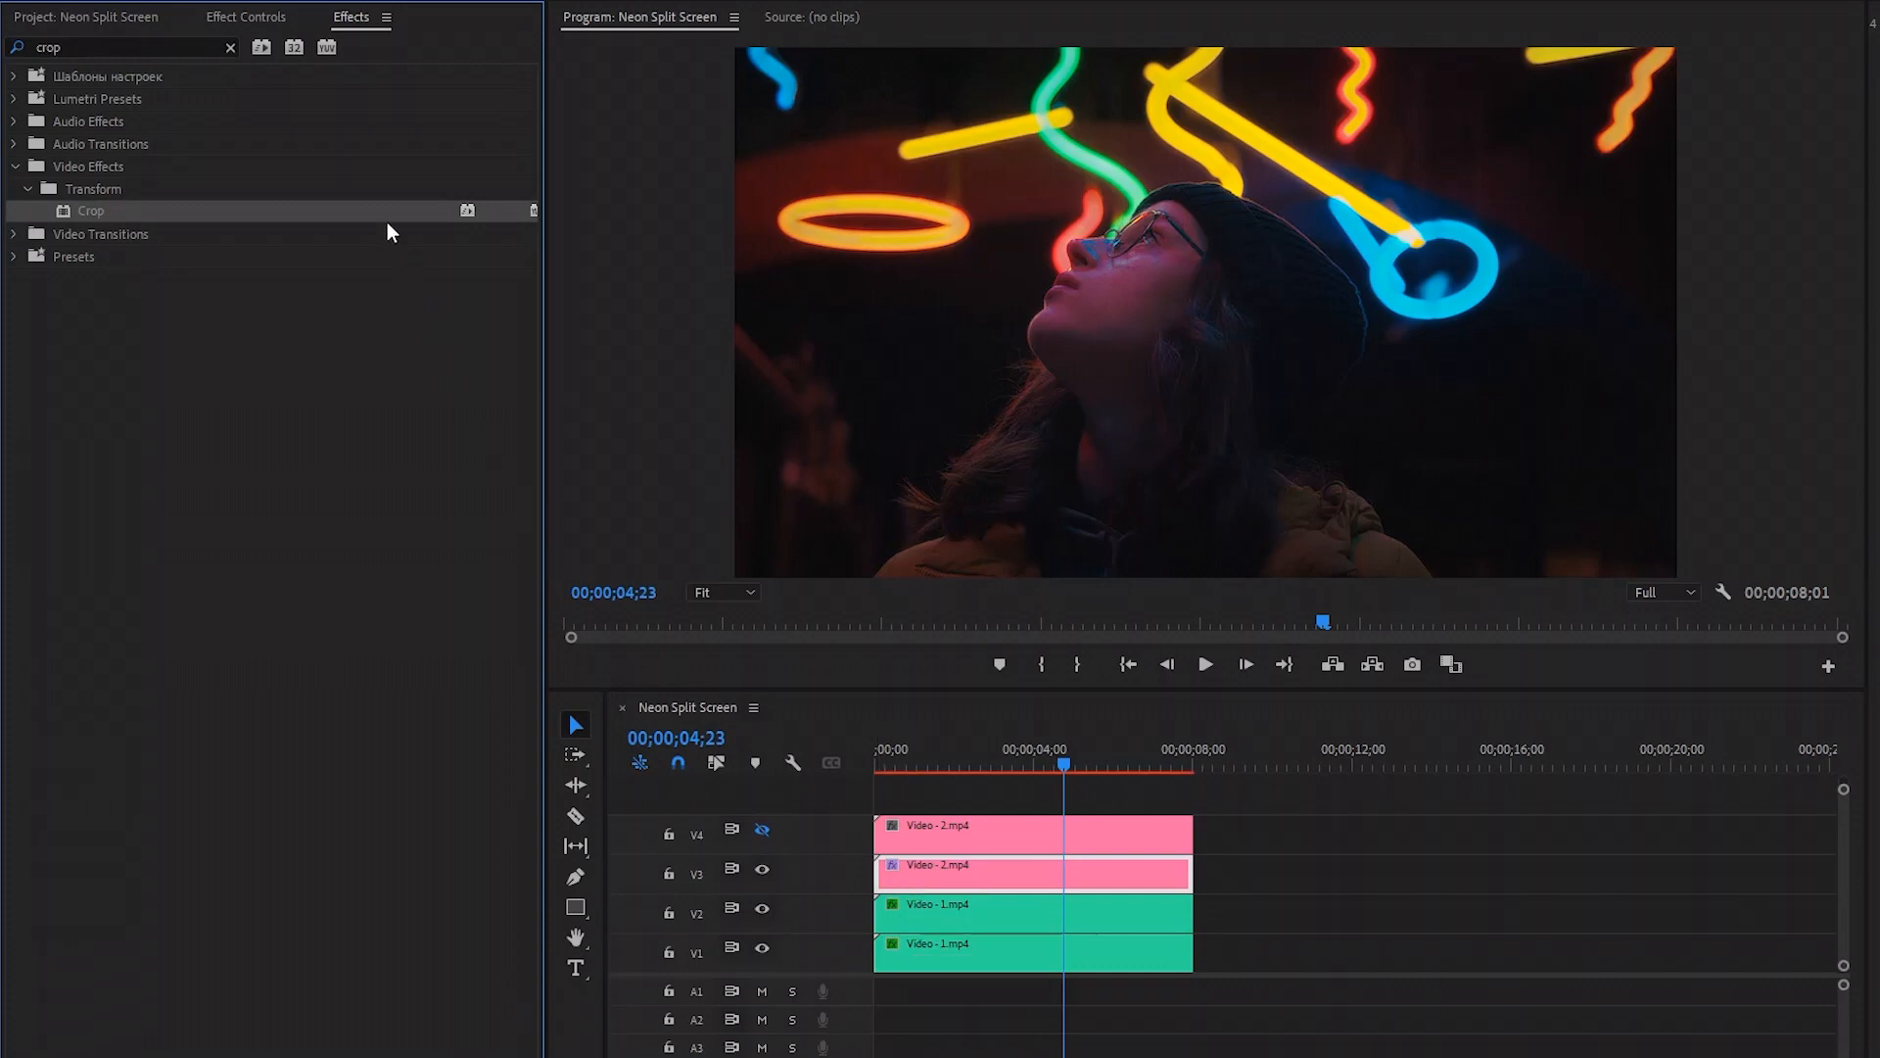
- Scale the V3 Video - 2.mp4 clip to 120 and set its horizontal position to 1501
click(268, 22)
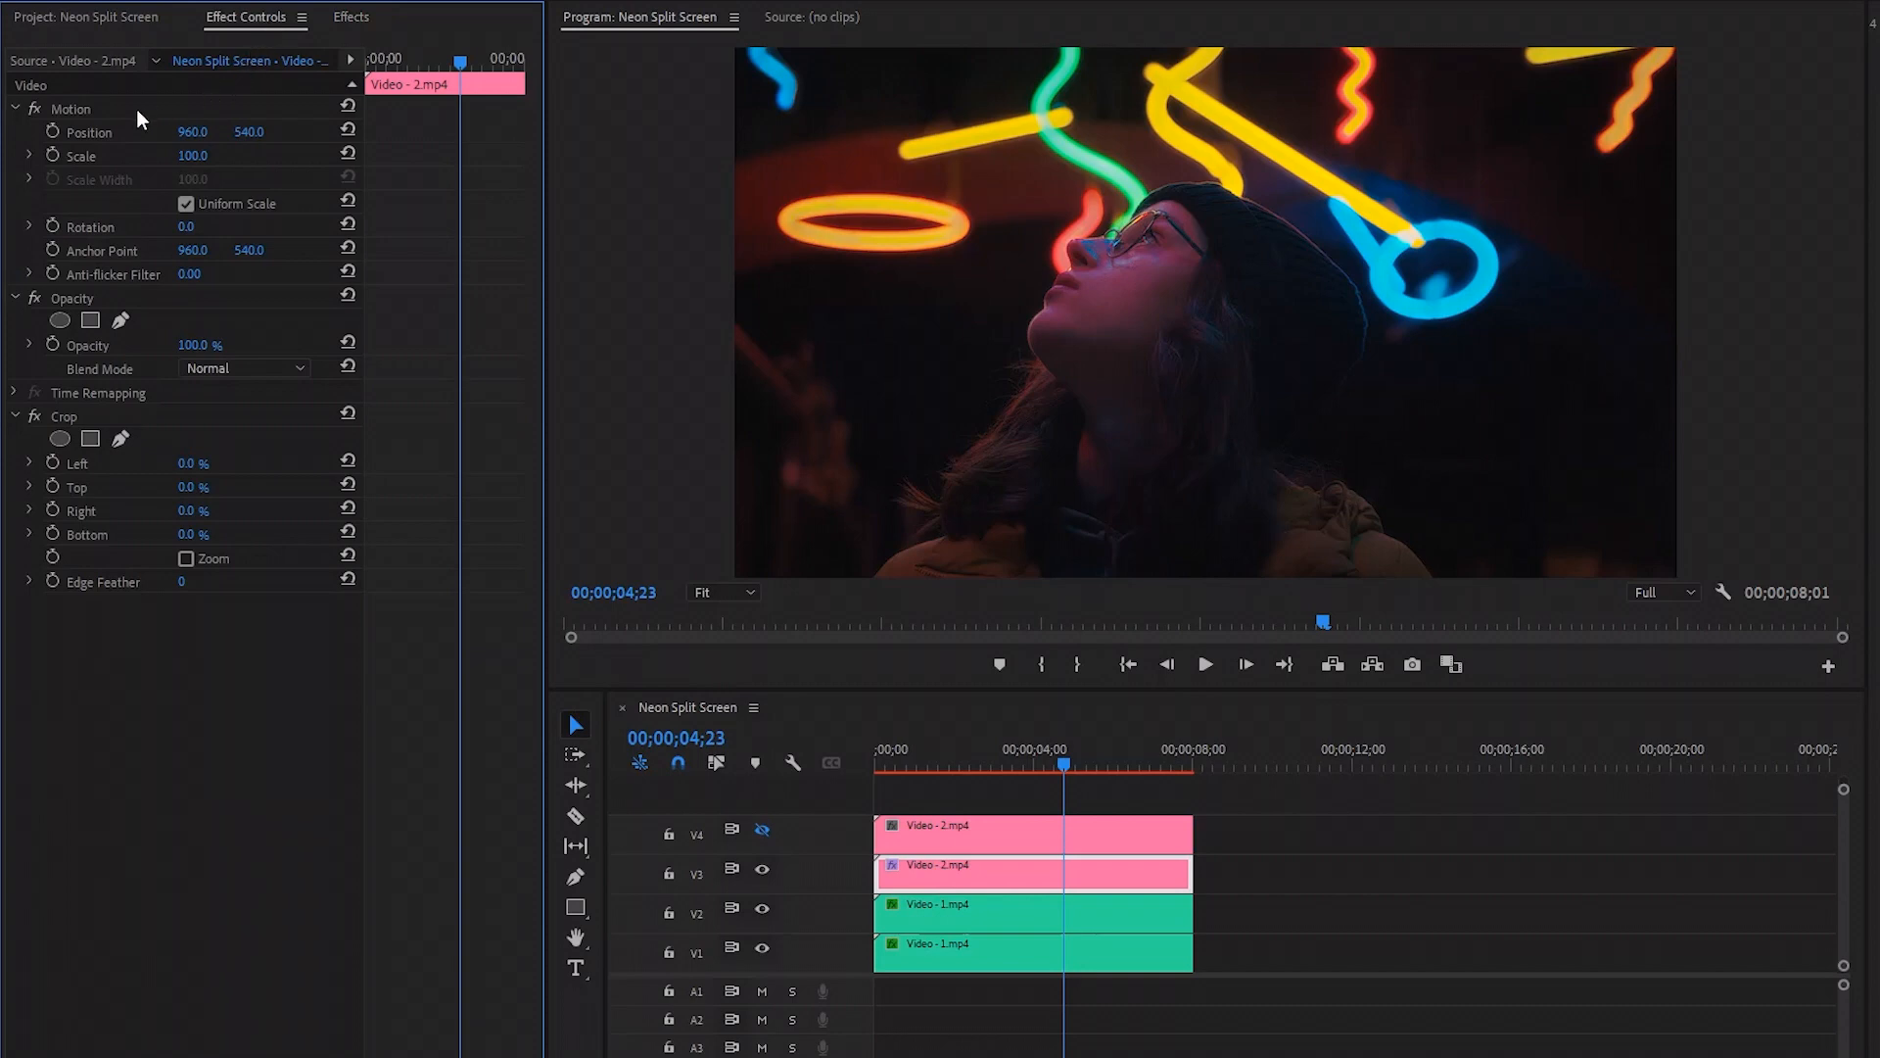
click(70, 110)
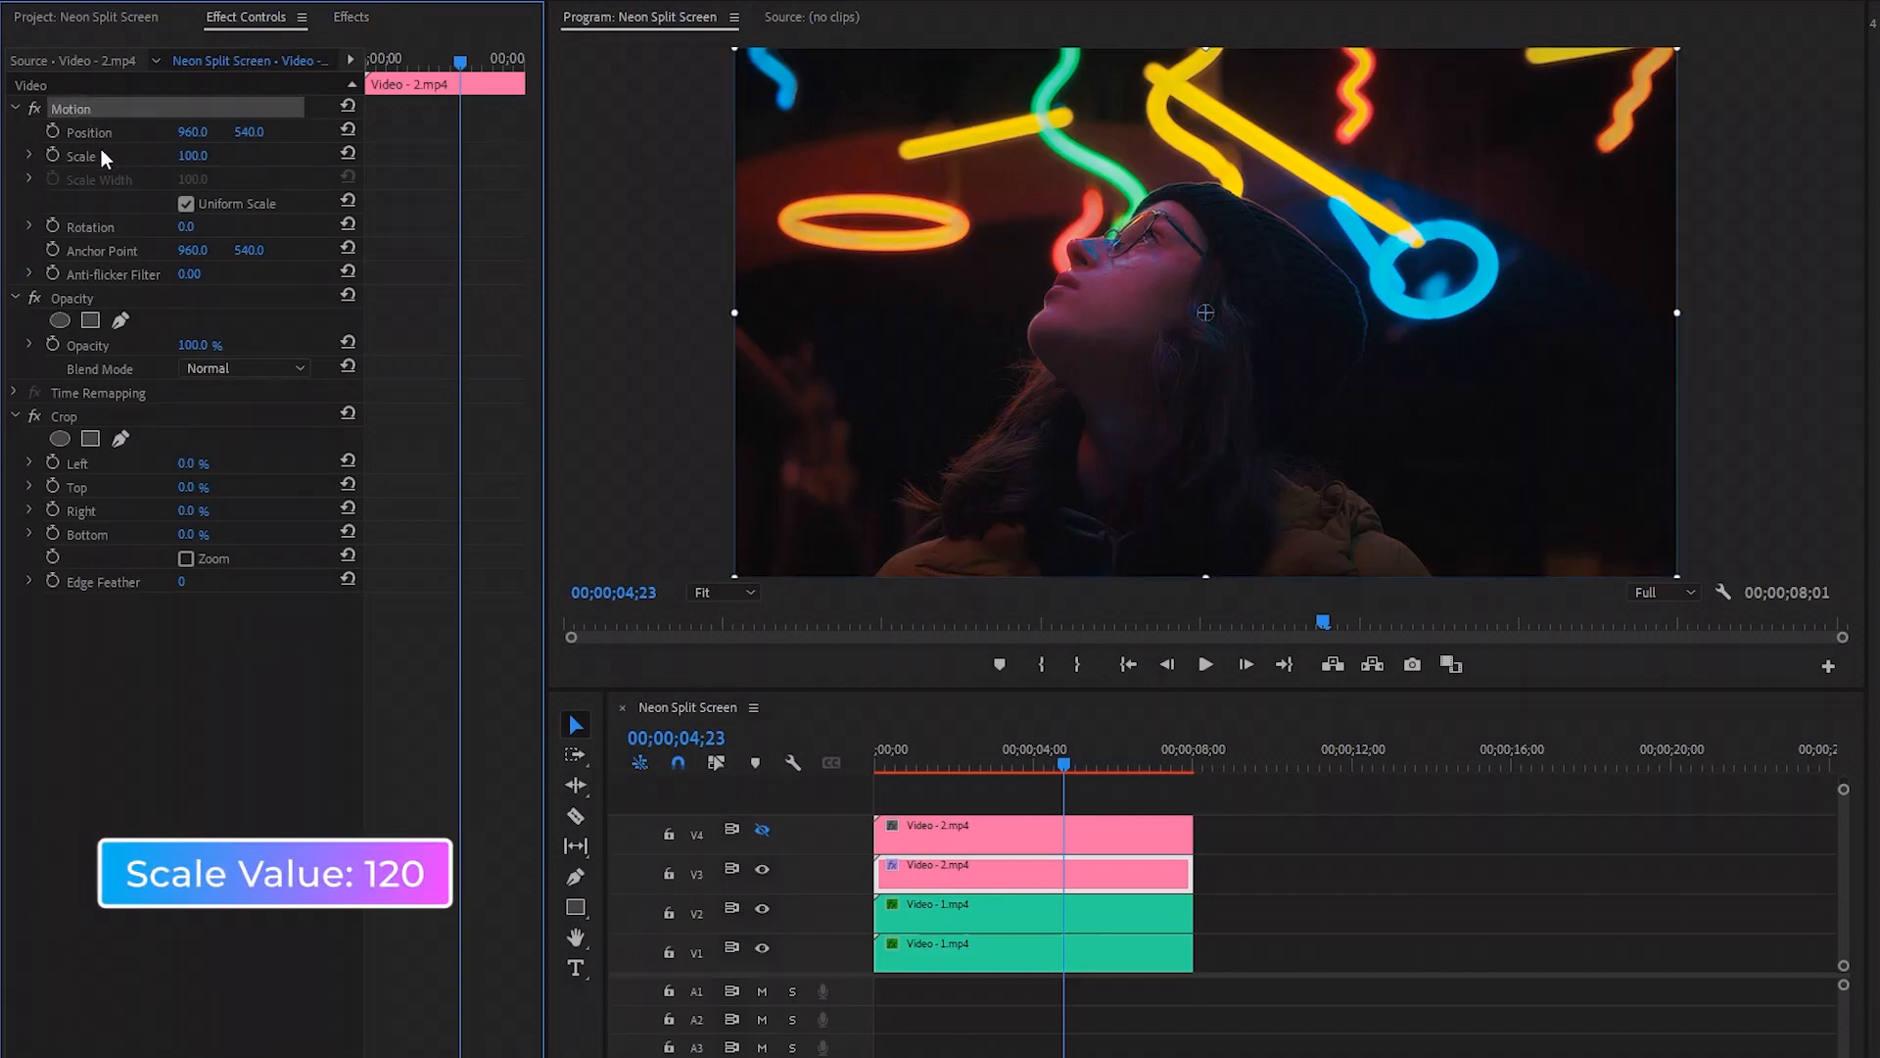
click(96, 157)
click(199, 160)
text(120)
key(Return)
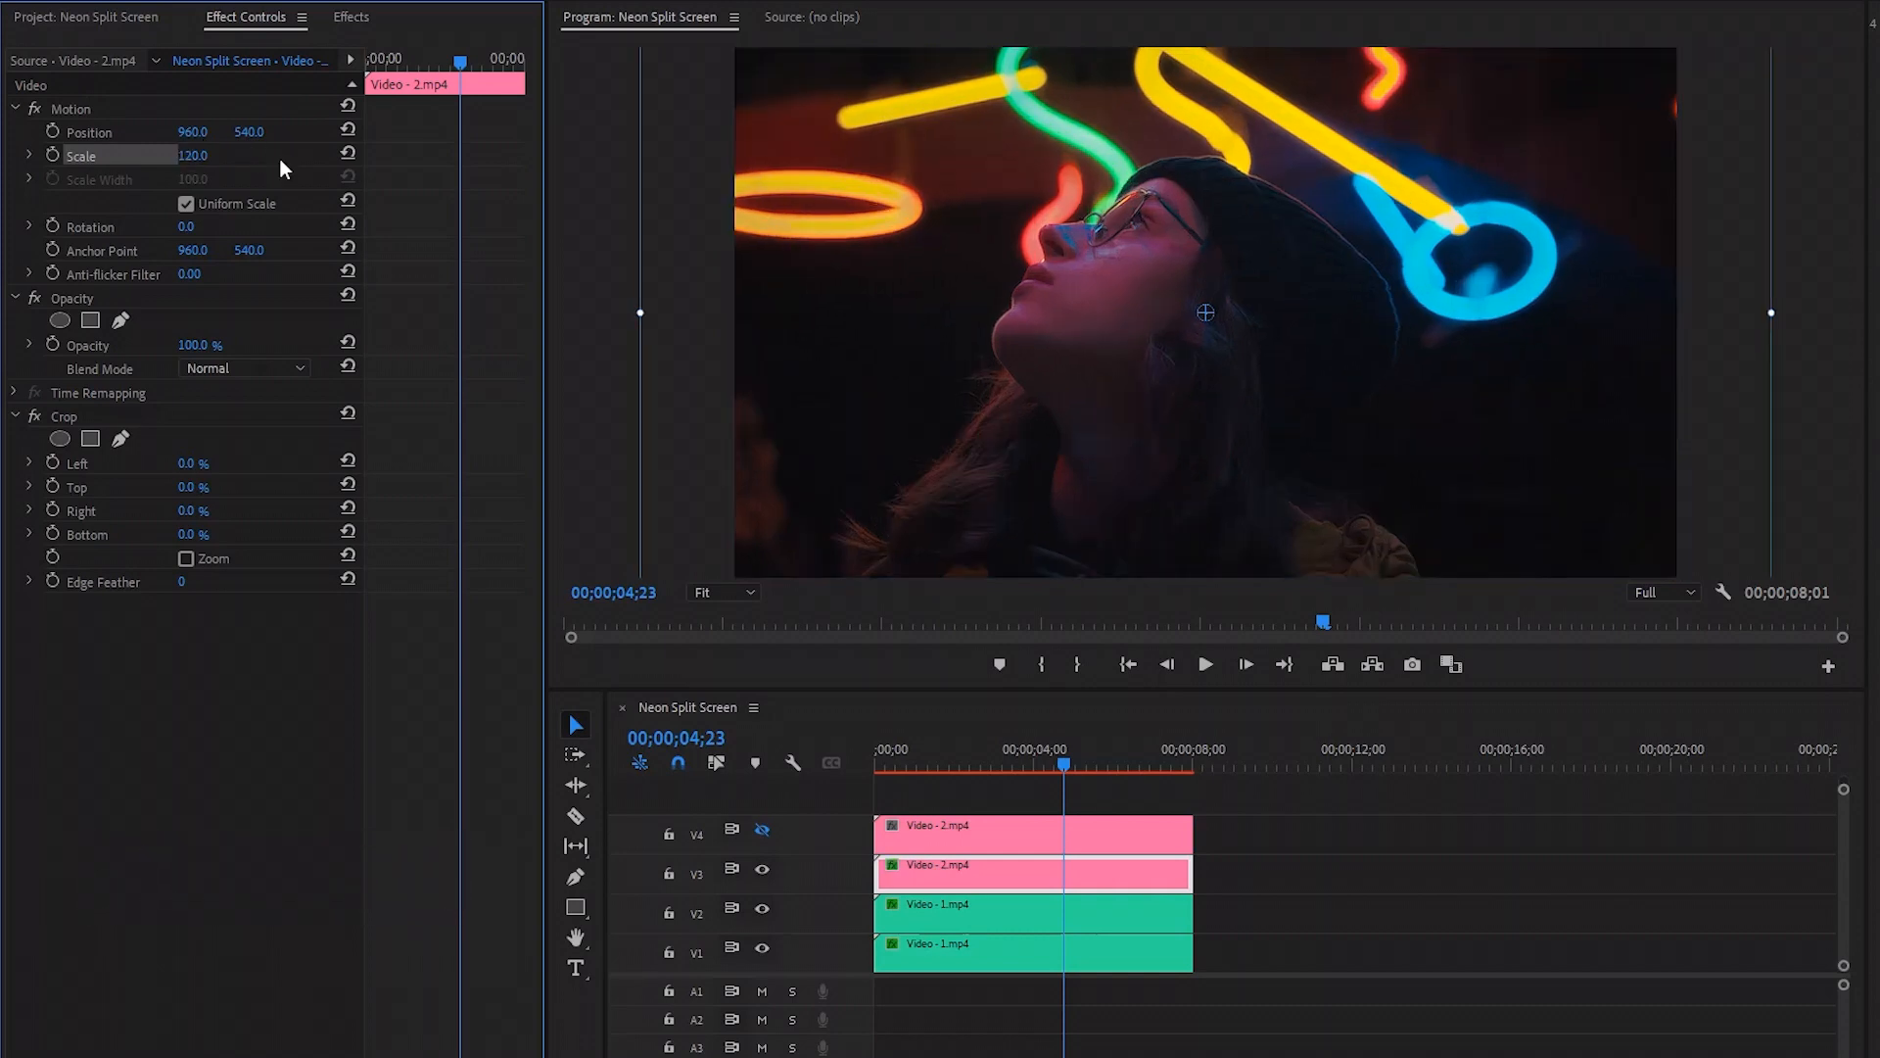
click(86, 135)
click(200, 134)
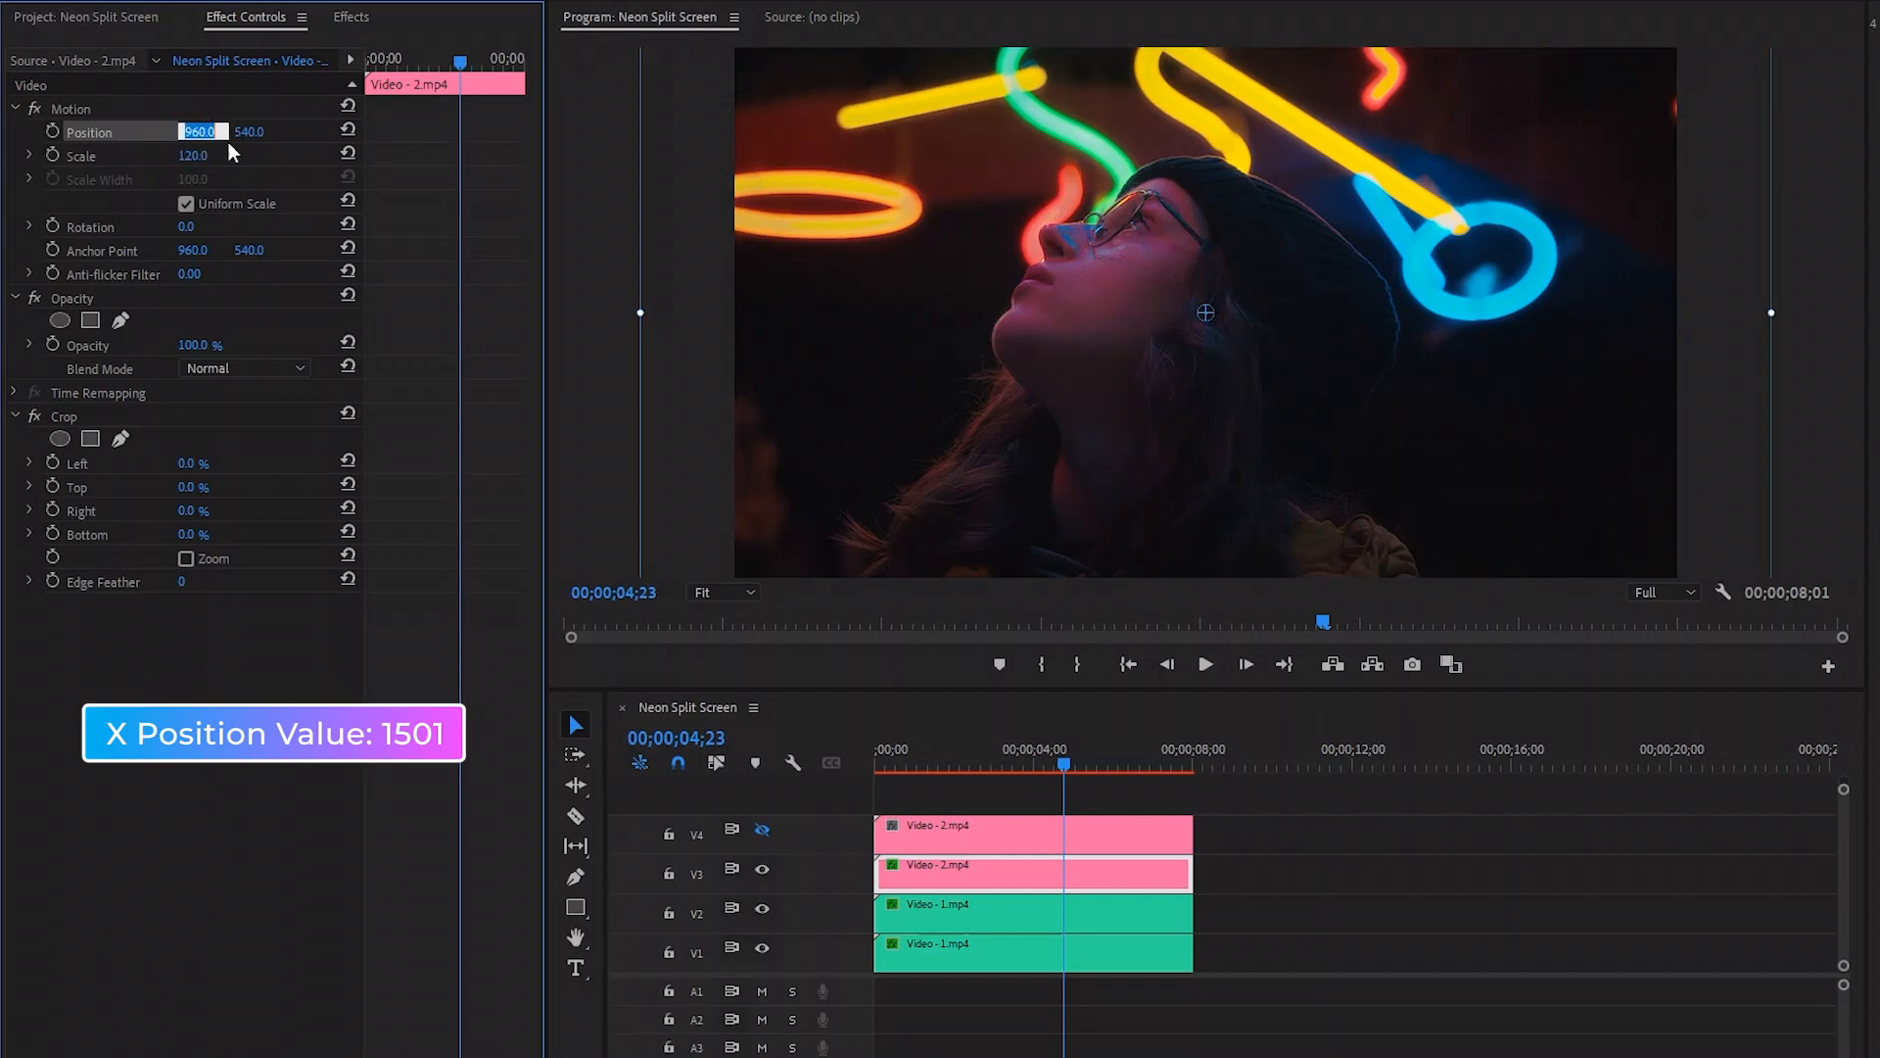
text(1501)
key(Return)
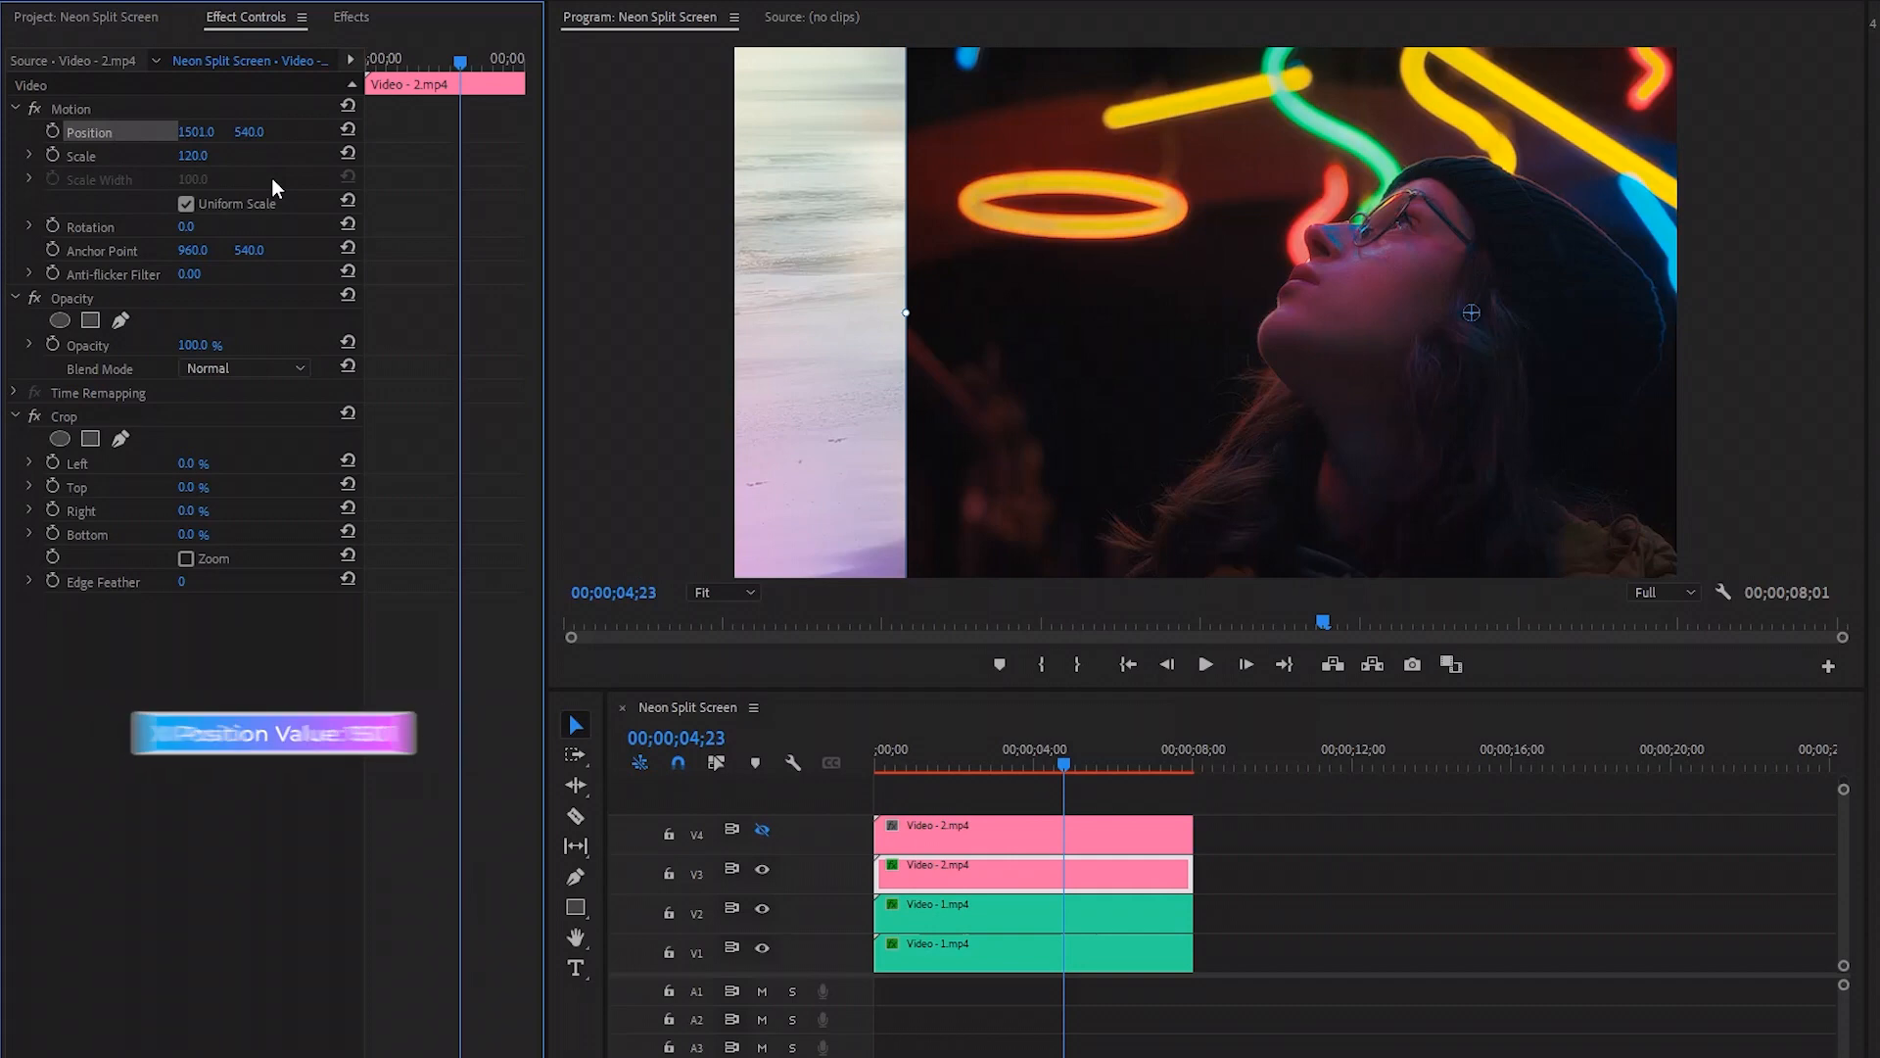
- Set the Crop effect's Left and Right values to 25% on the V3 Video - 2.mp4 clip
click(68, 415)
click(86, 472)
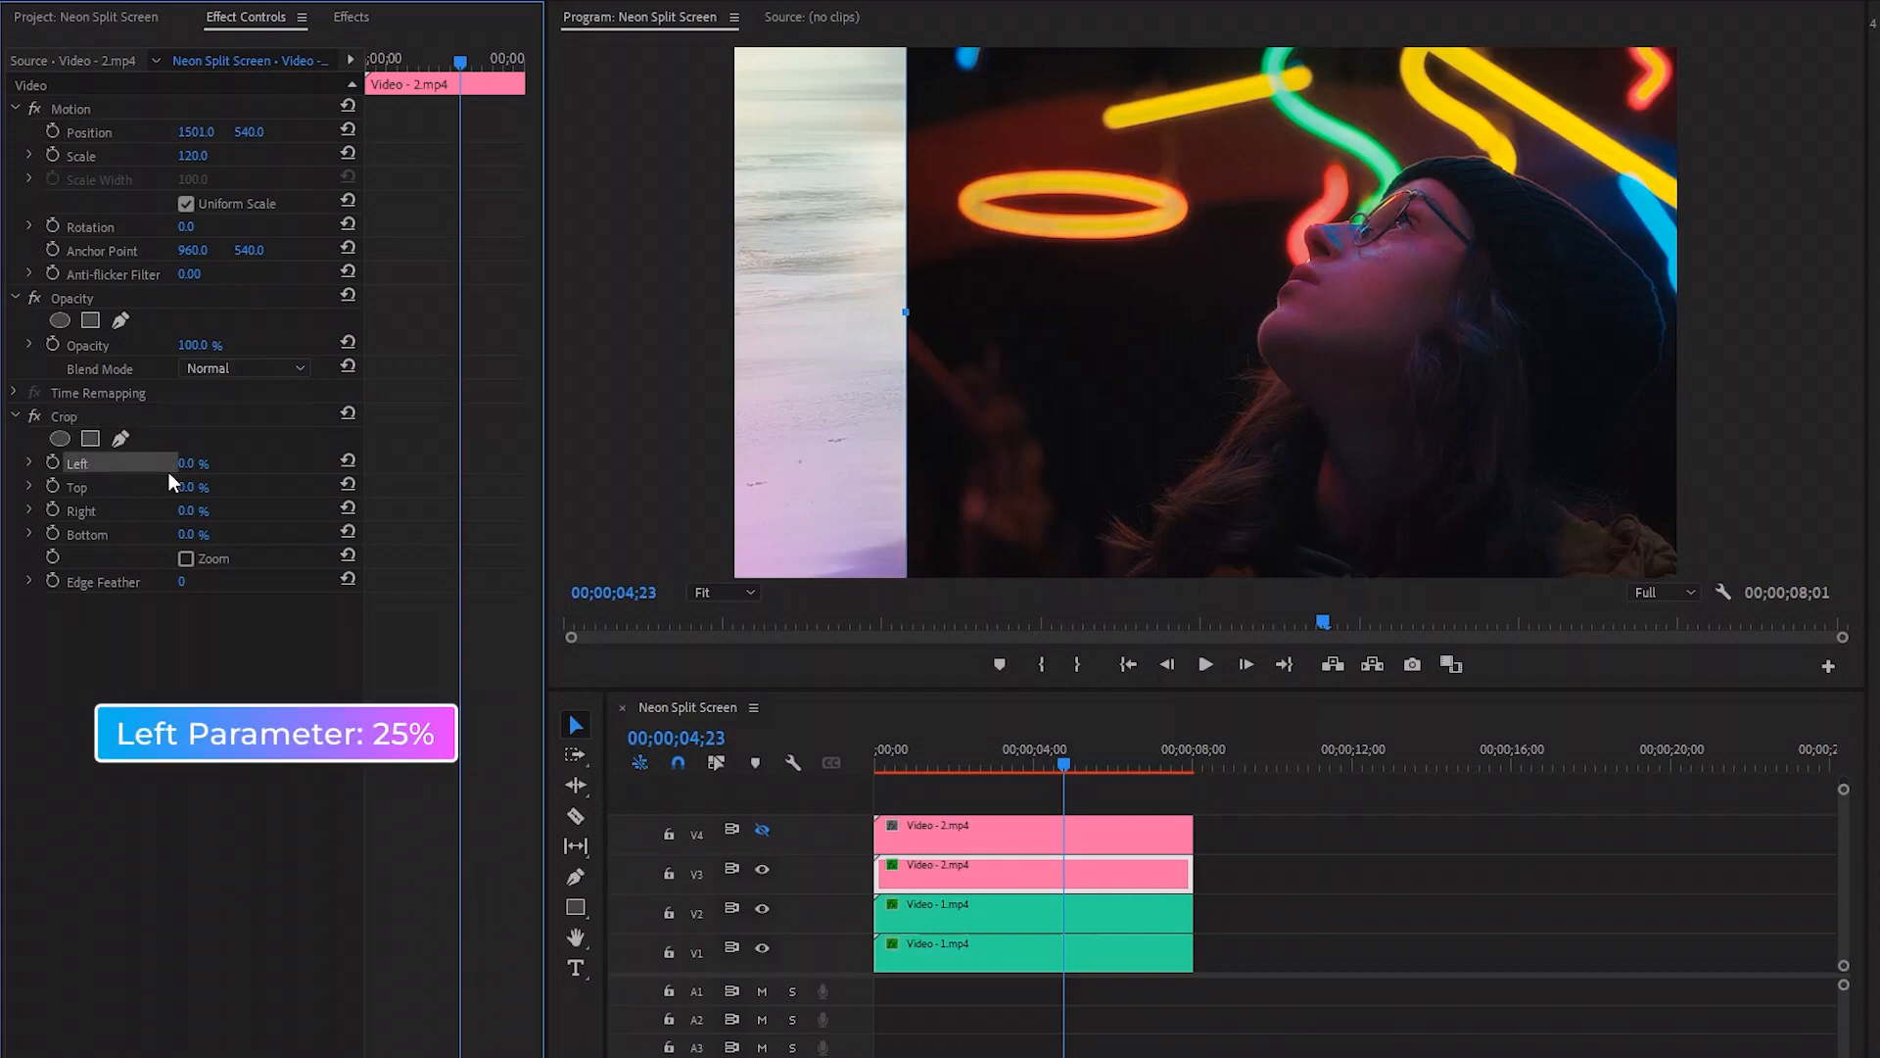
click(192, 466)
text(25)
key(Return)
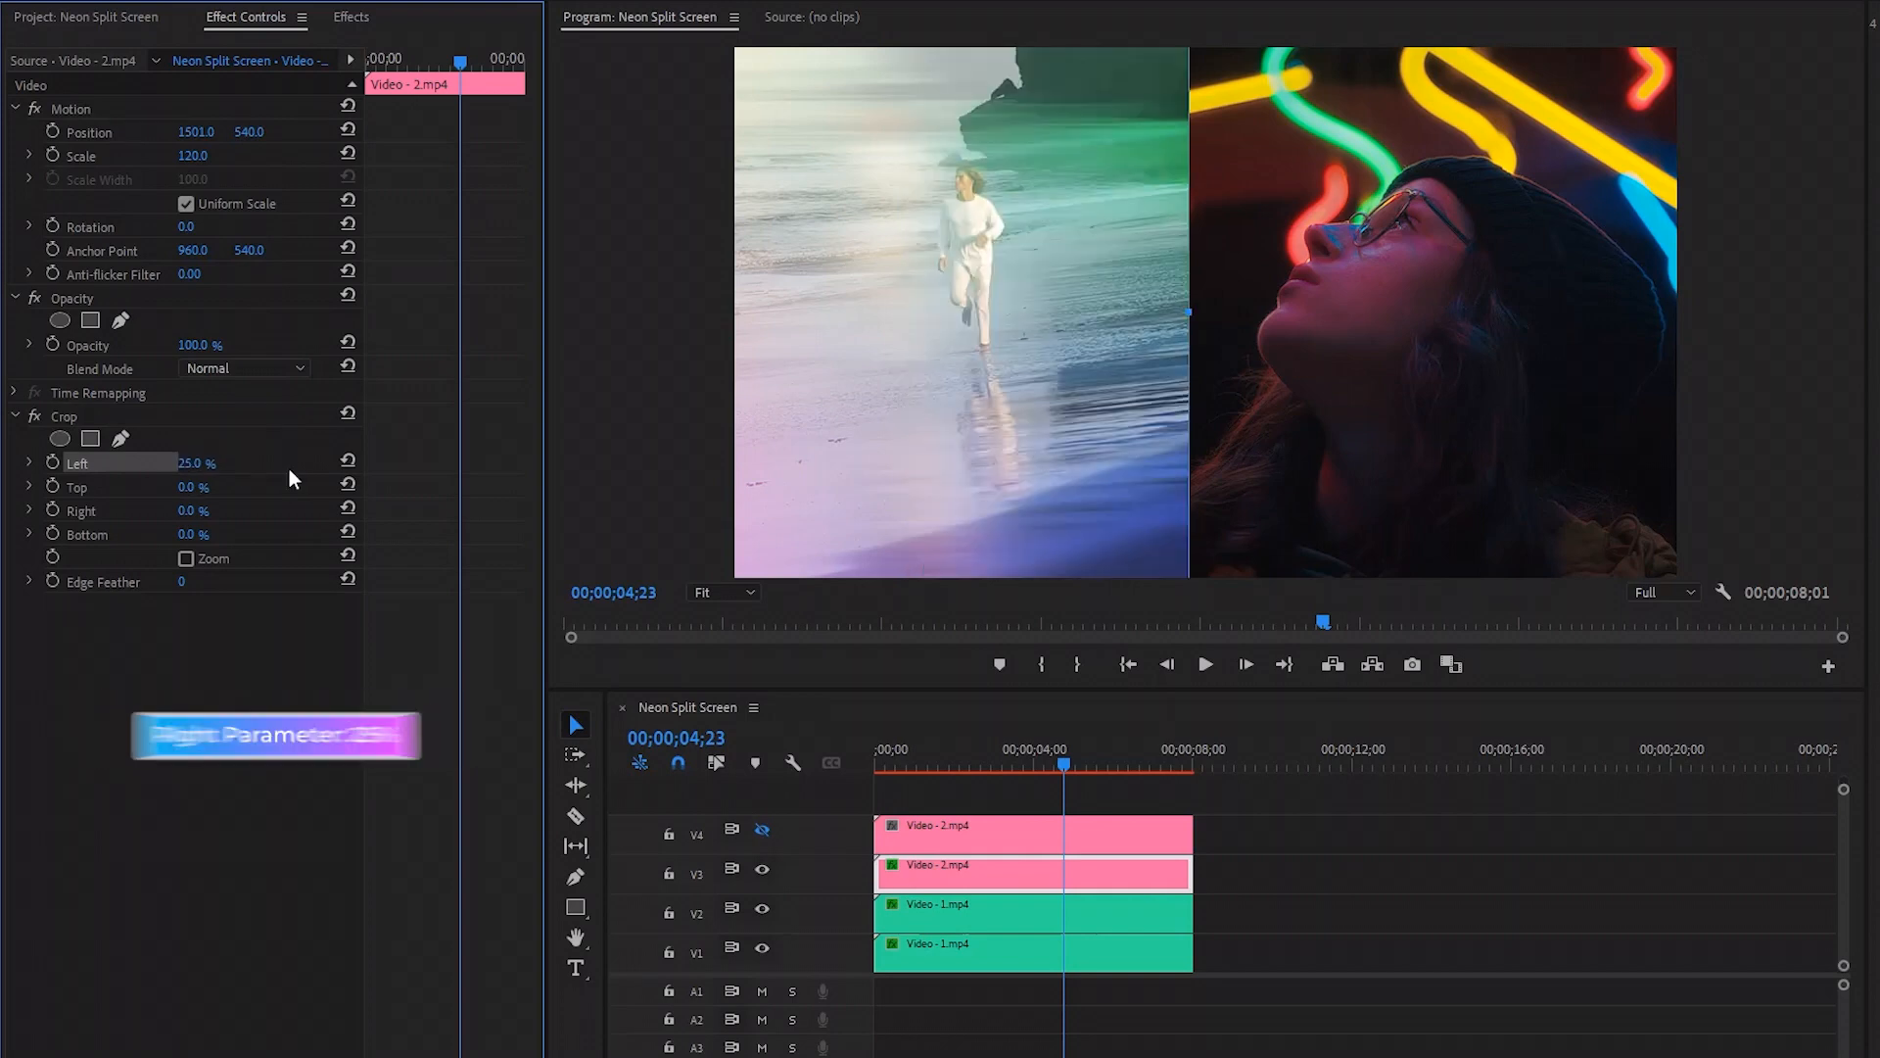
click(95, 515)
click(189, 513)
text(25)
key(Return)
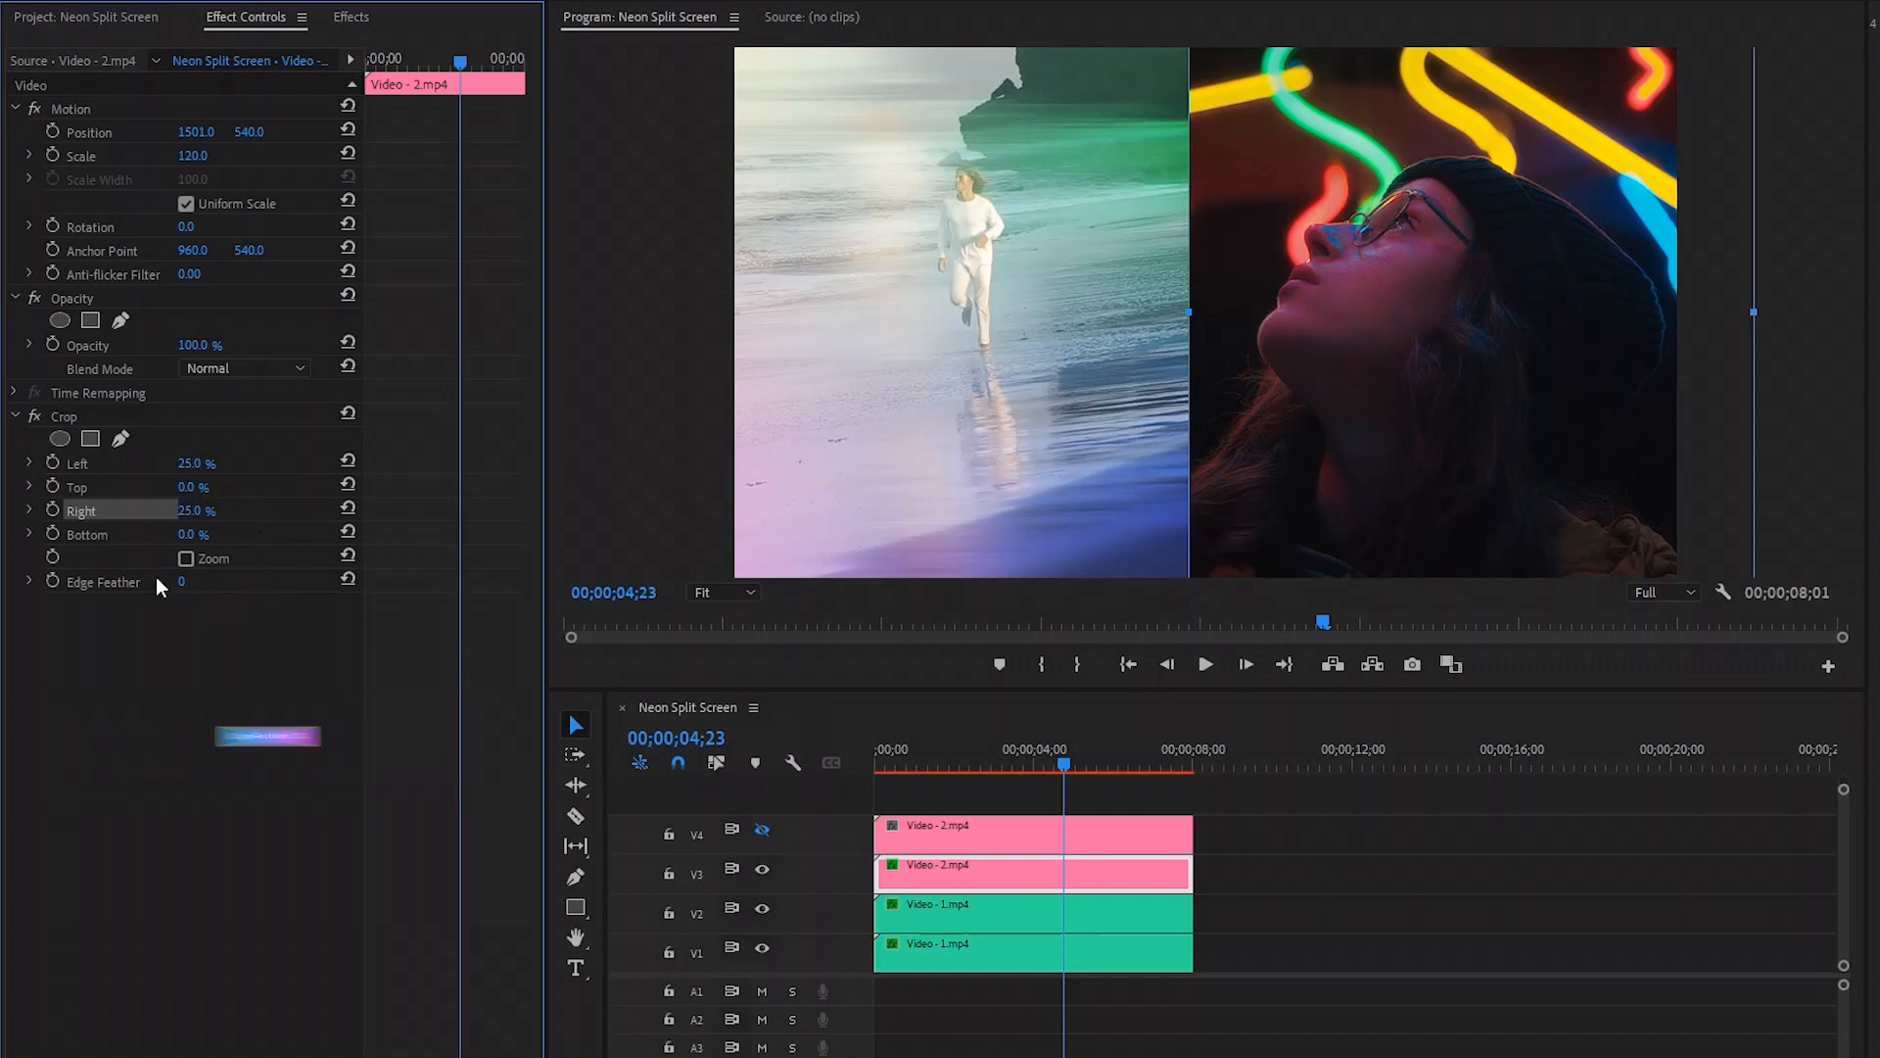
- Set the Crop effect's Edge Feather to 300 on the V3 Video - 2.mp4 clip
click(131, 582)
click(185, 582)
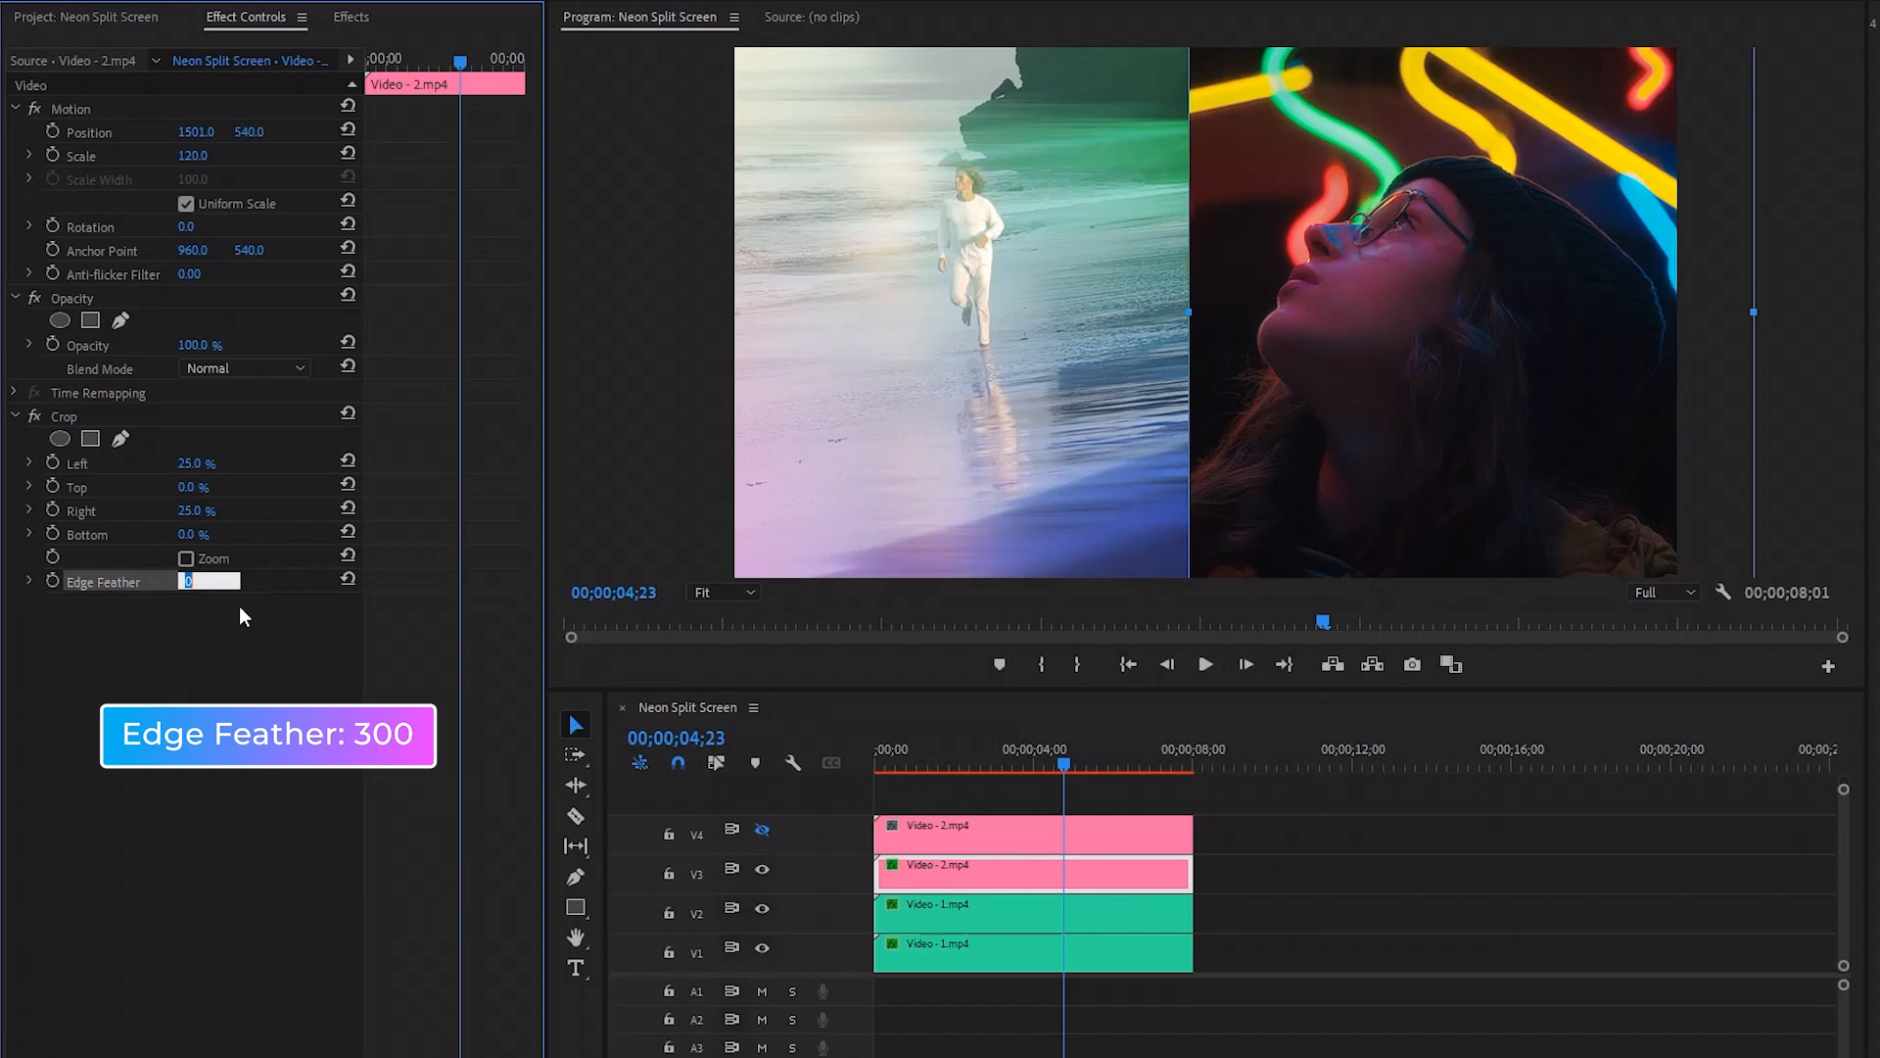
text(300)
key(Return)
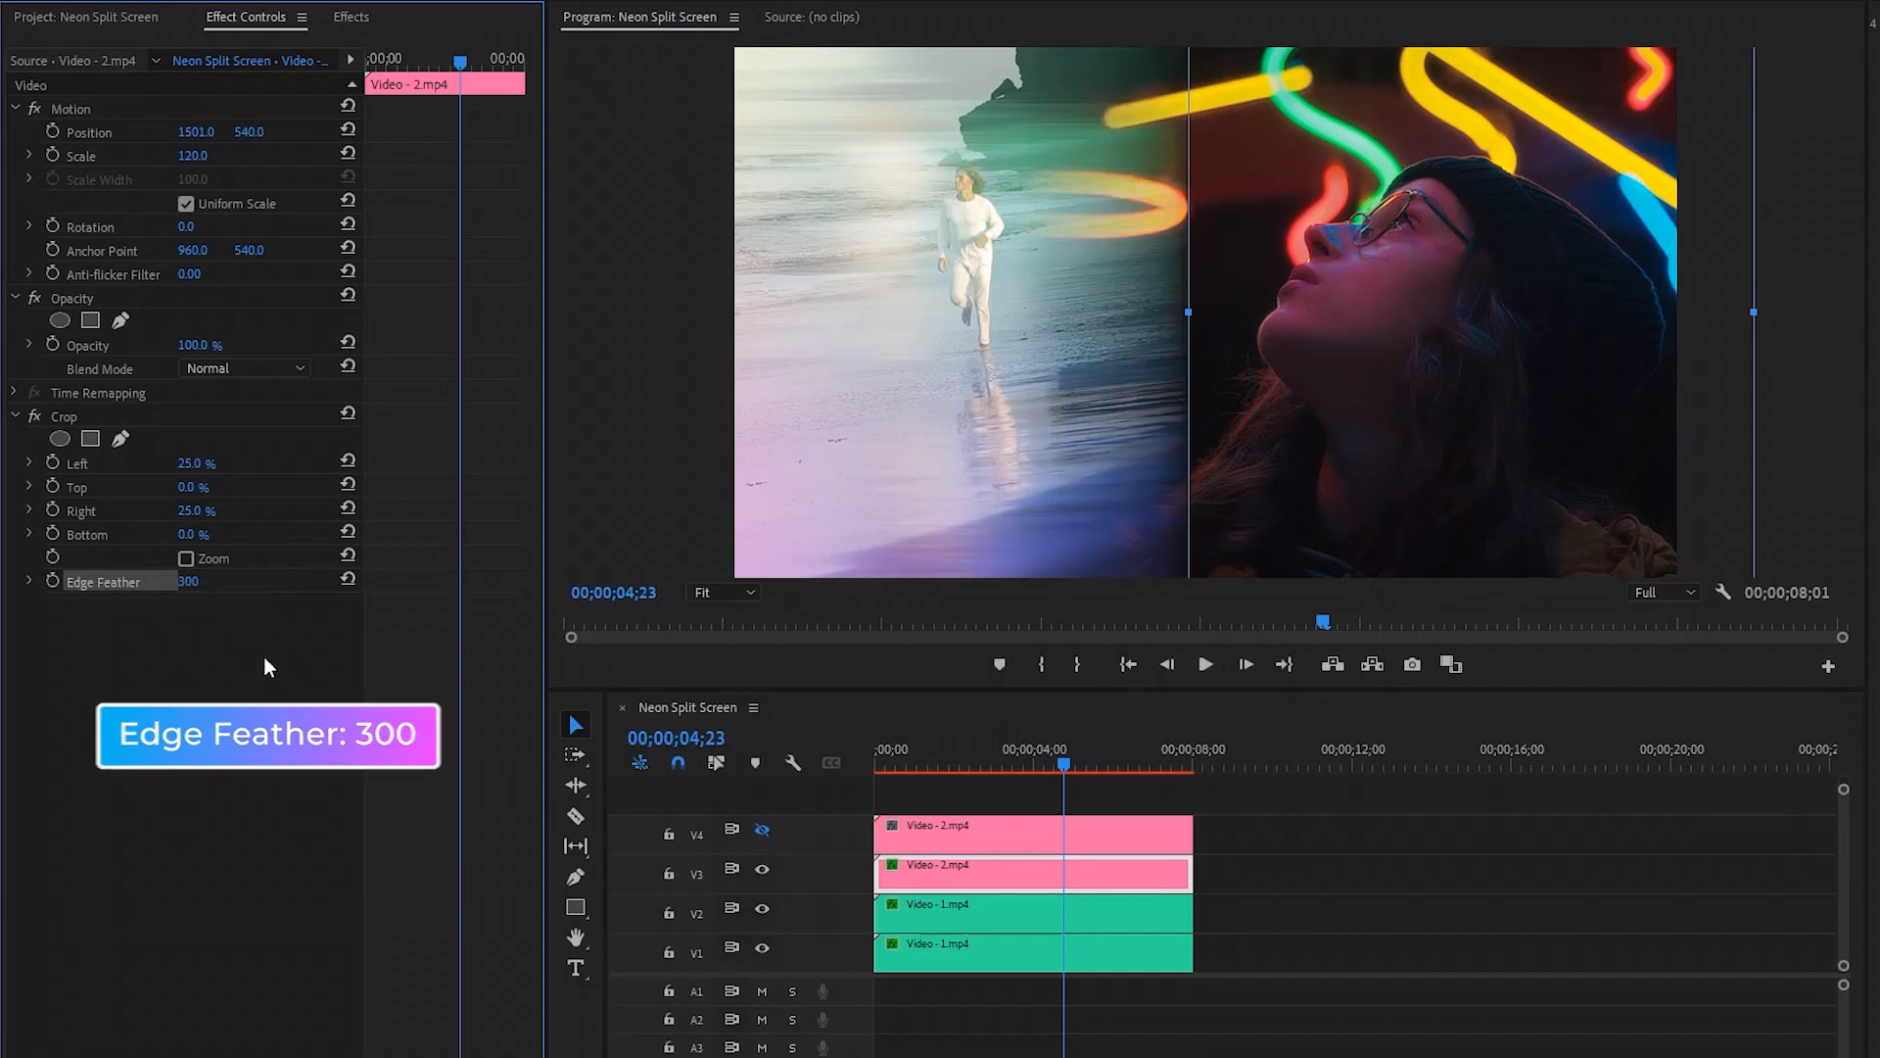
click(264, 658)
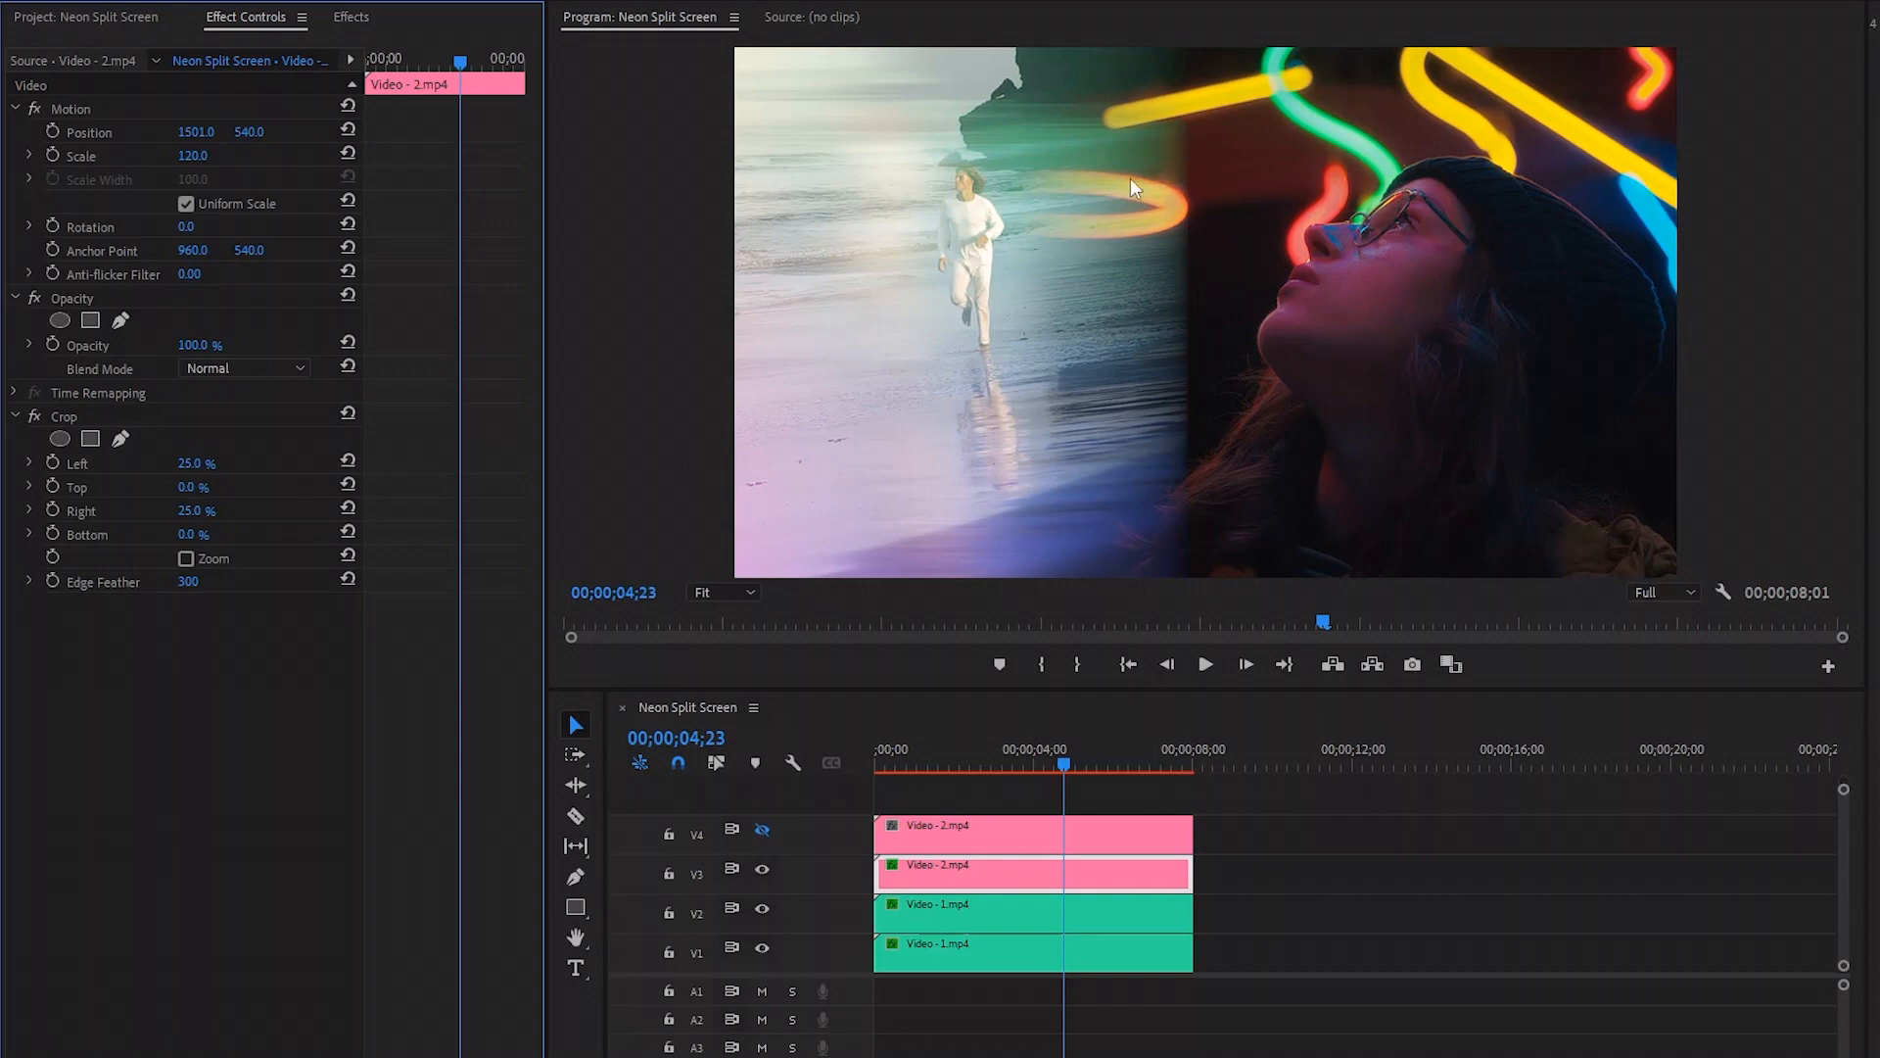
- Make track V4 visible and apply the Crop video effect to its Video - 2.mp4 clip
click(1102, 458)
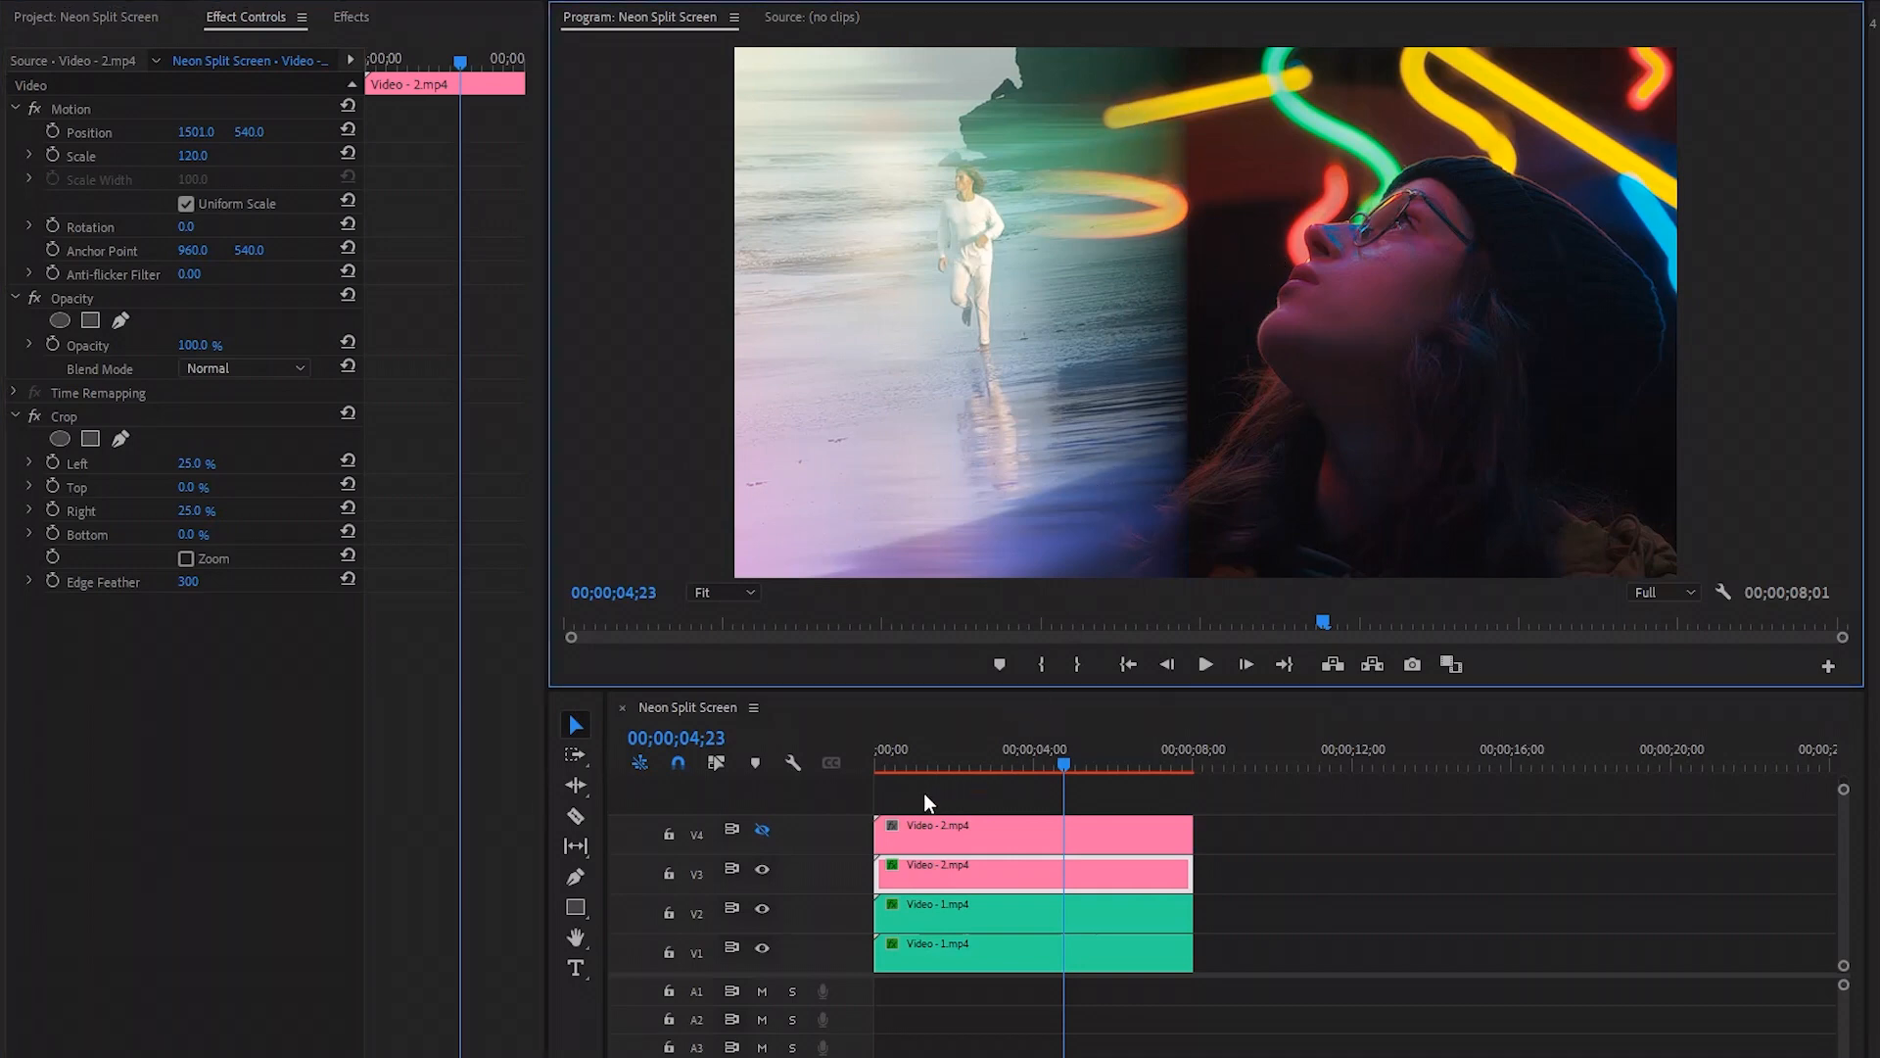
click(762, 831)
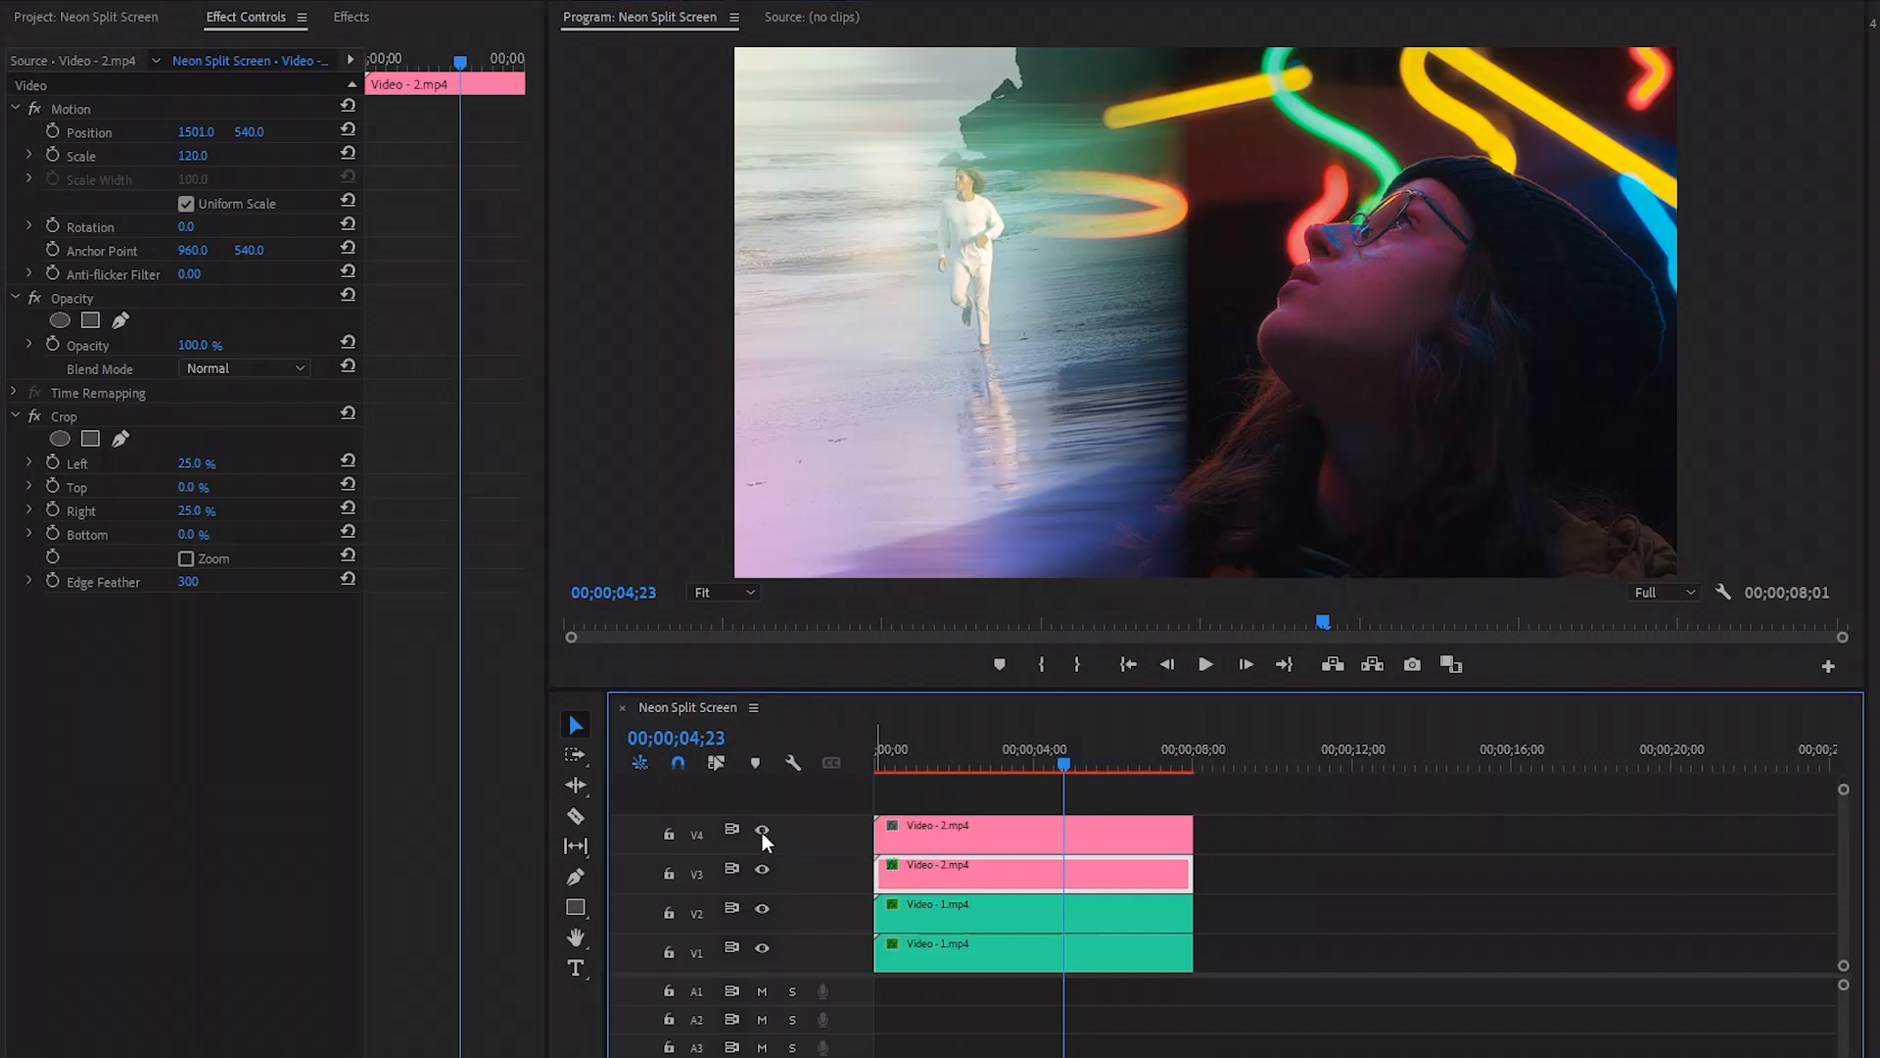
click(947, 834)
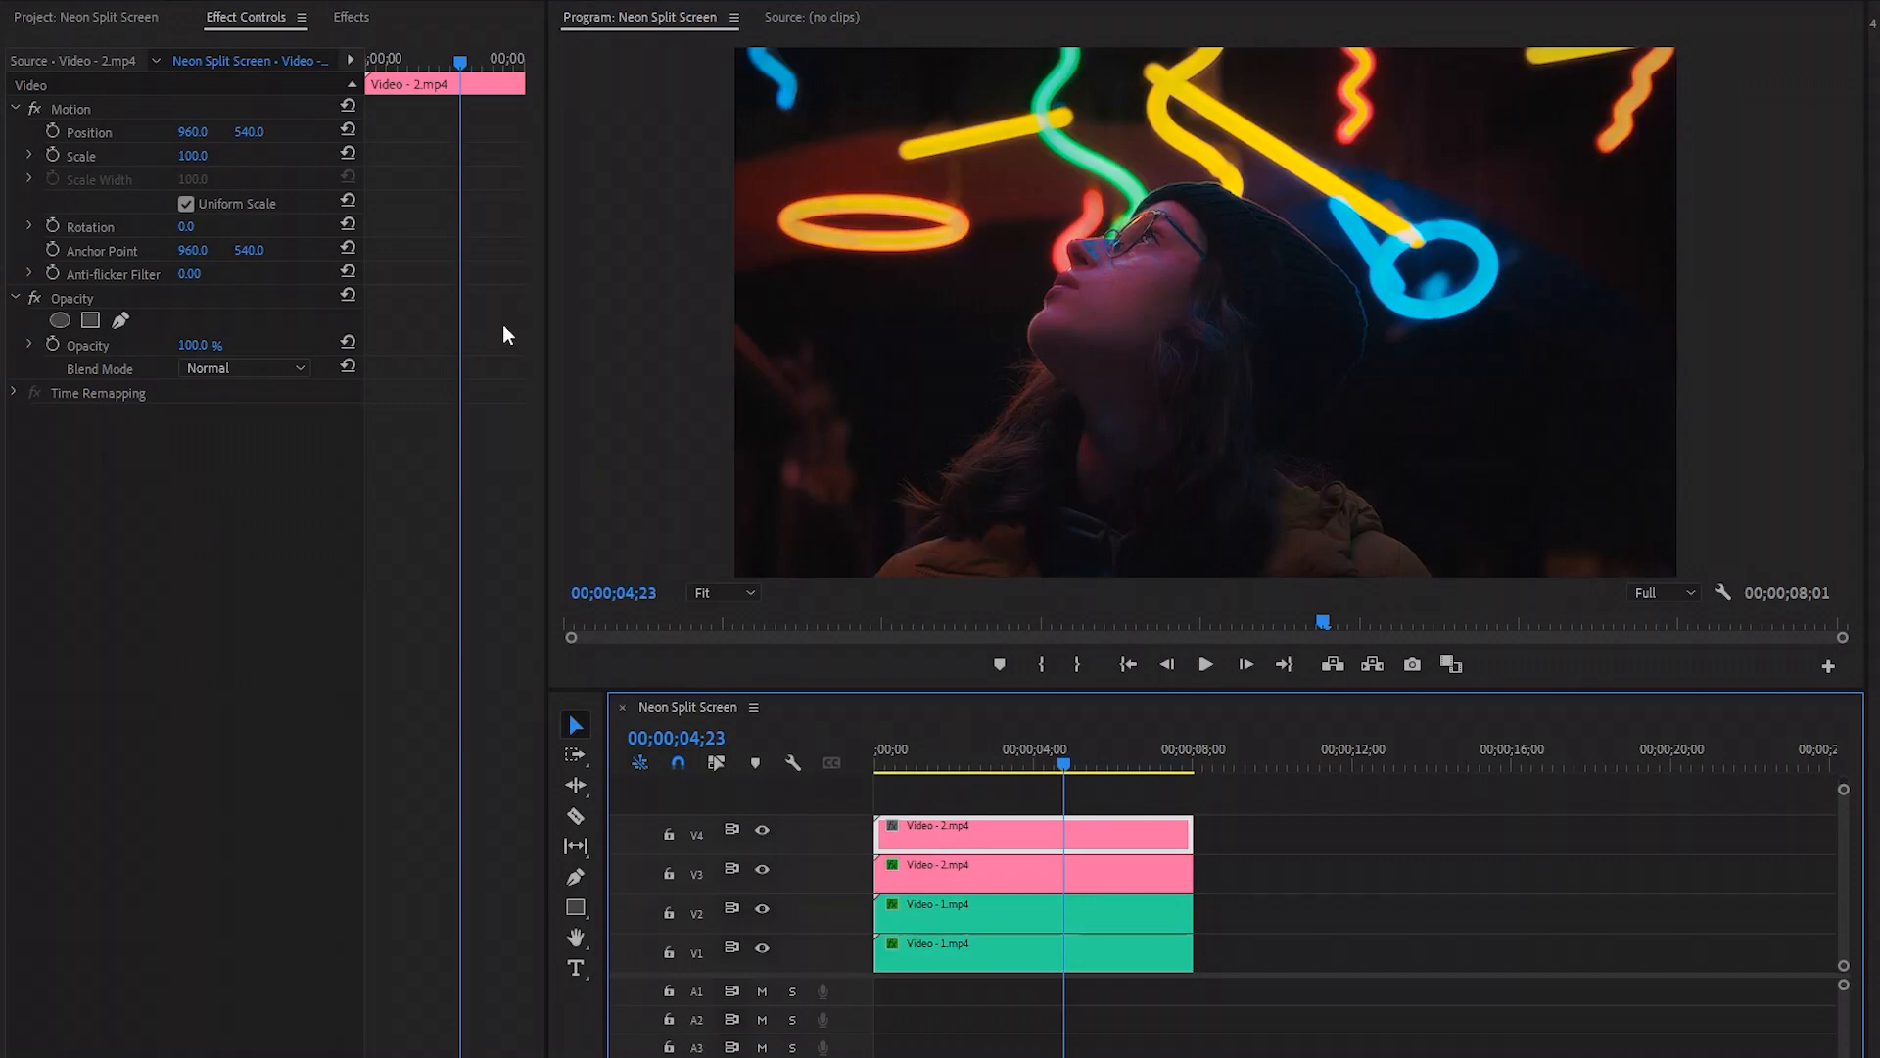
click(351, 16)
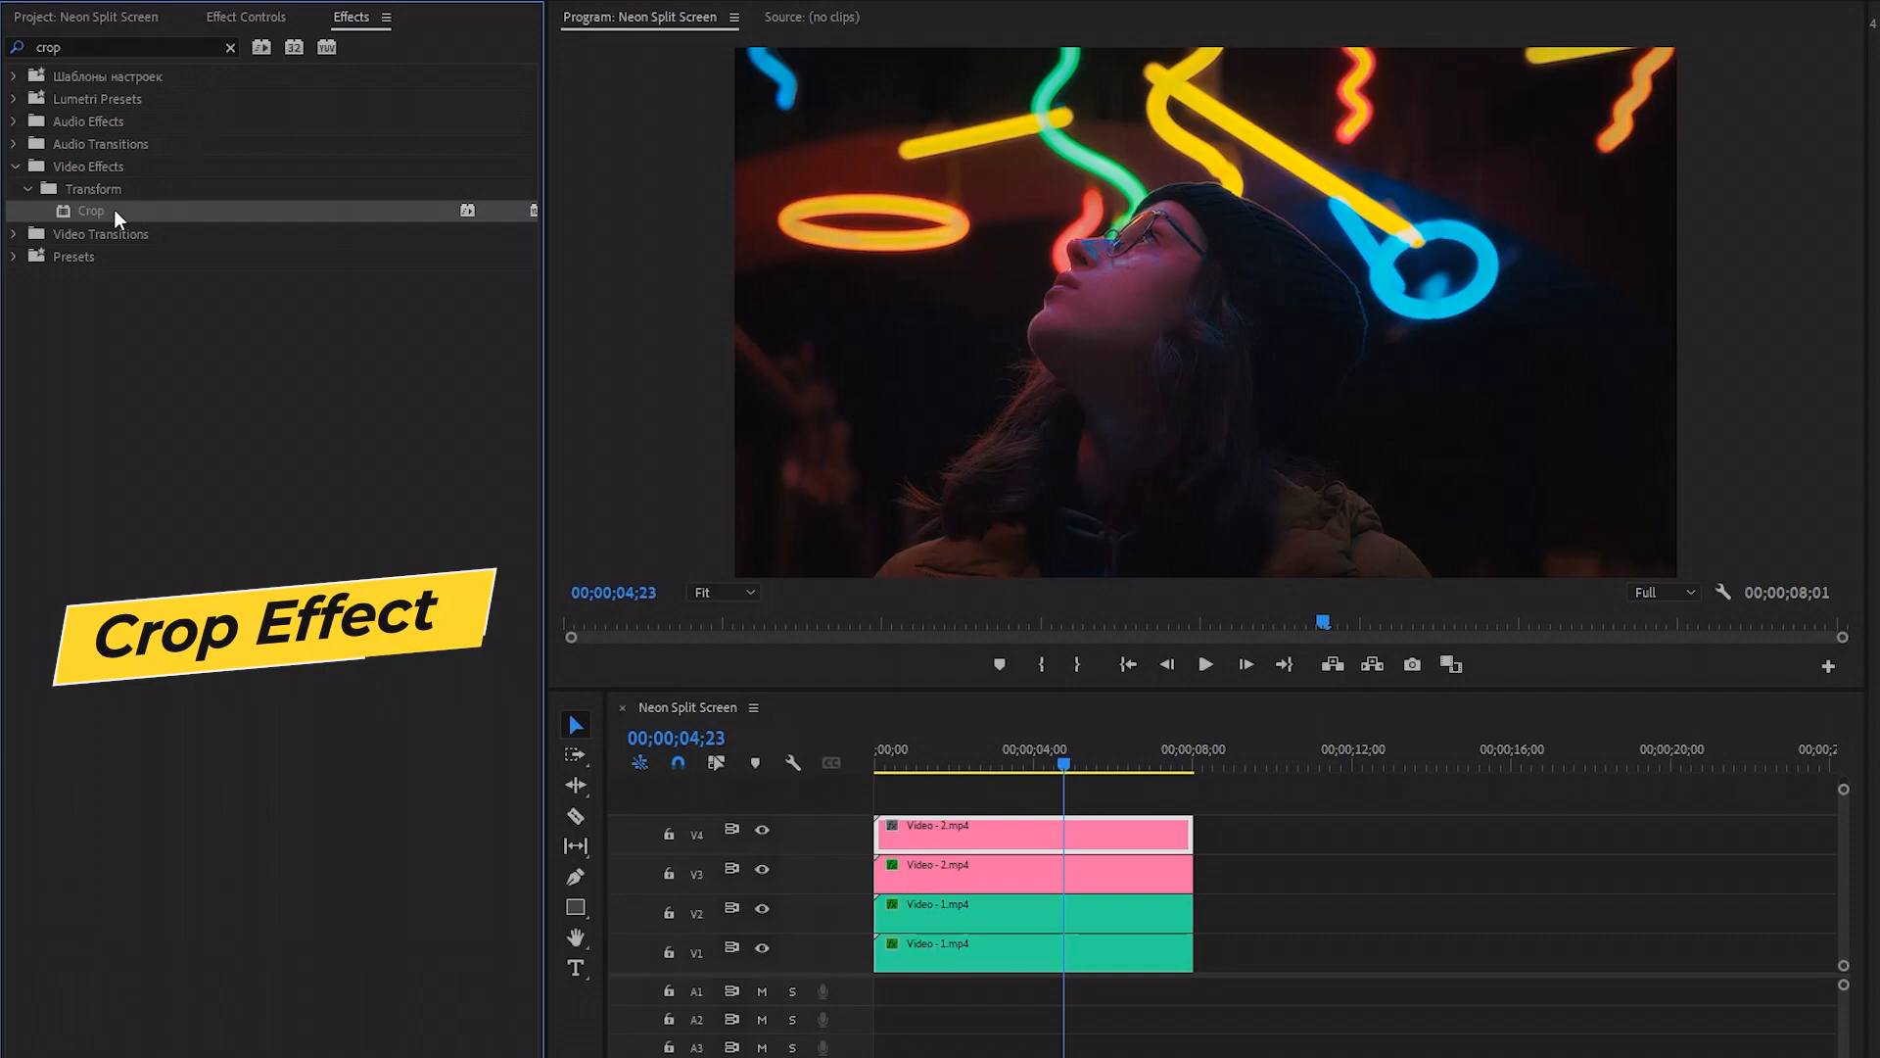
drag(760, 754, 912, 826)
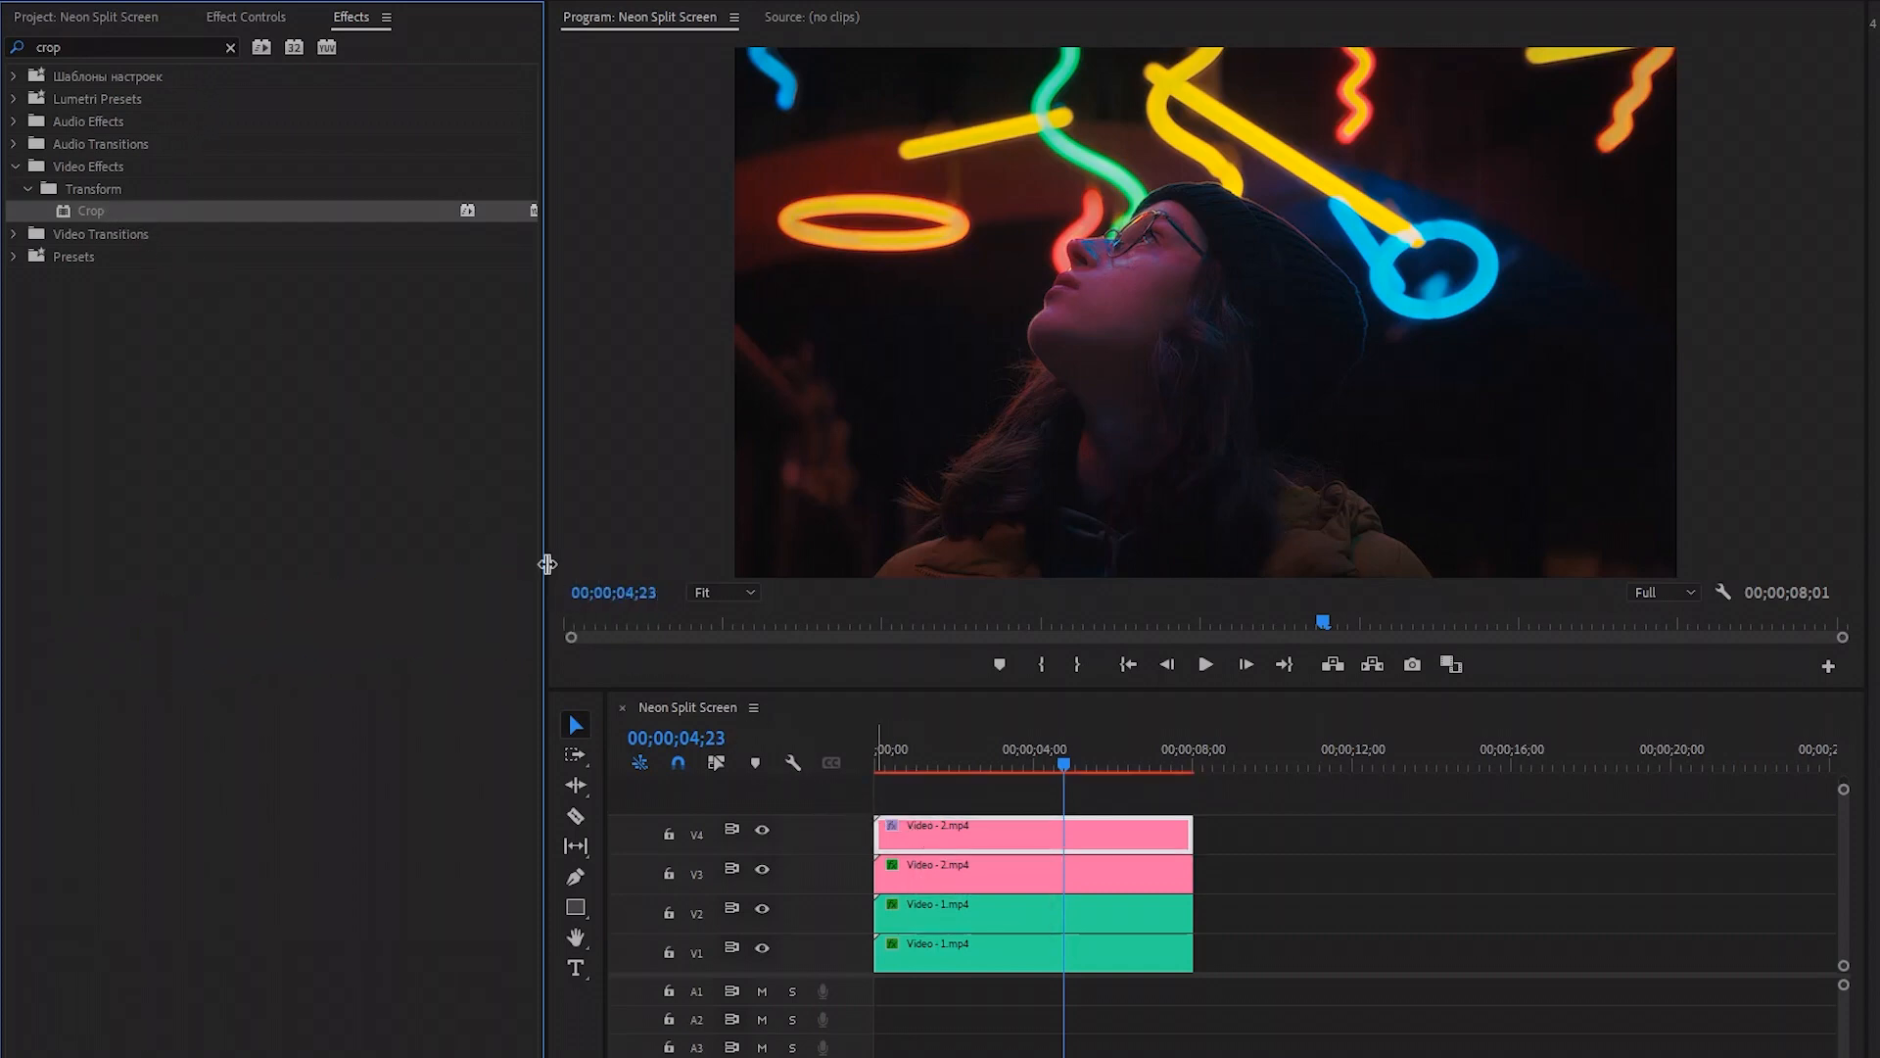
- Find the 4-Color Gradient effect and apply it to the Video - 2.mp4 clip on V4
click(231, 47)
click(205, 45)
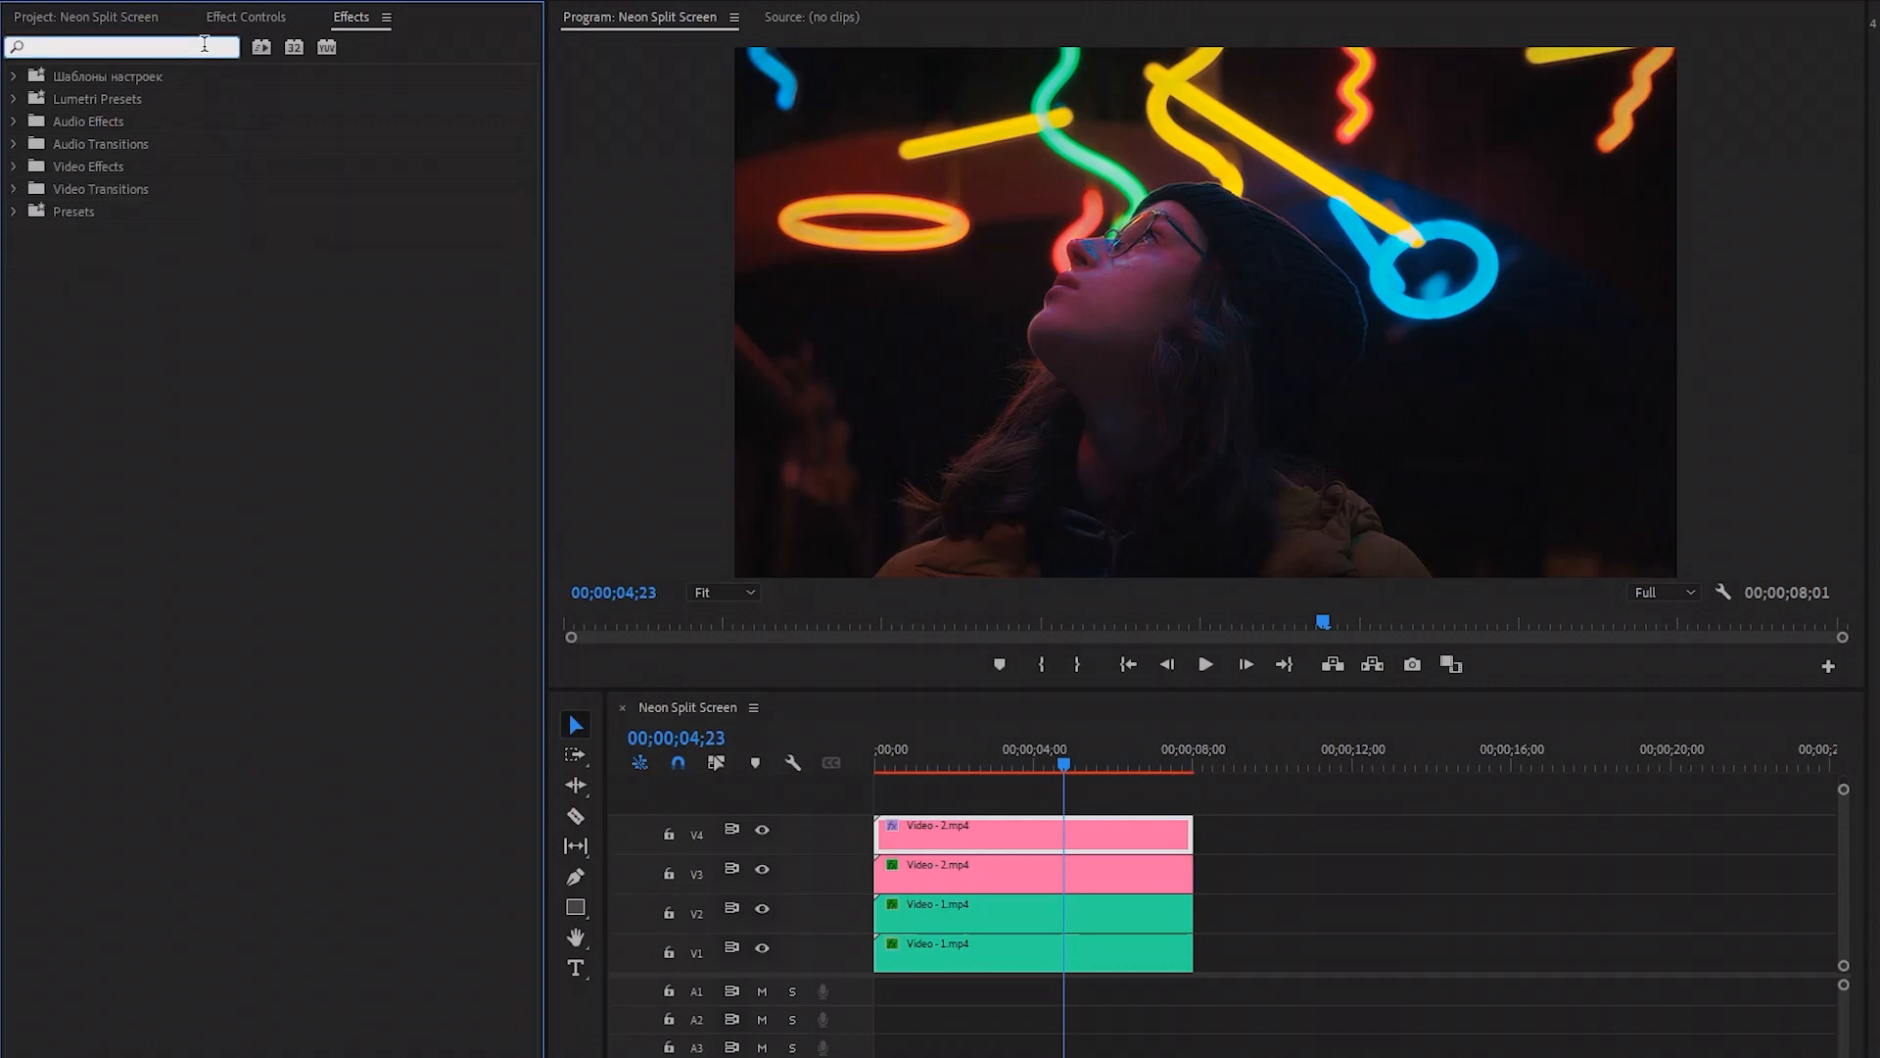
text(4 color)
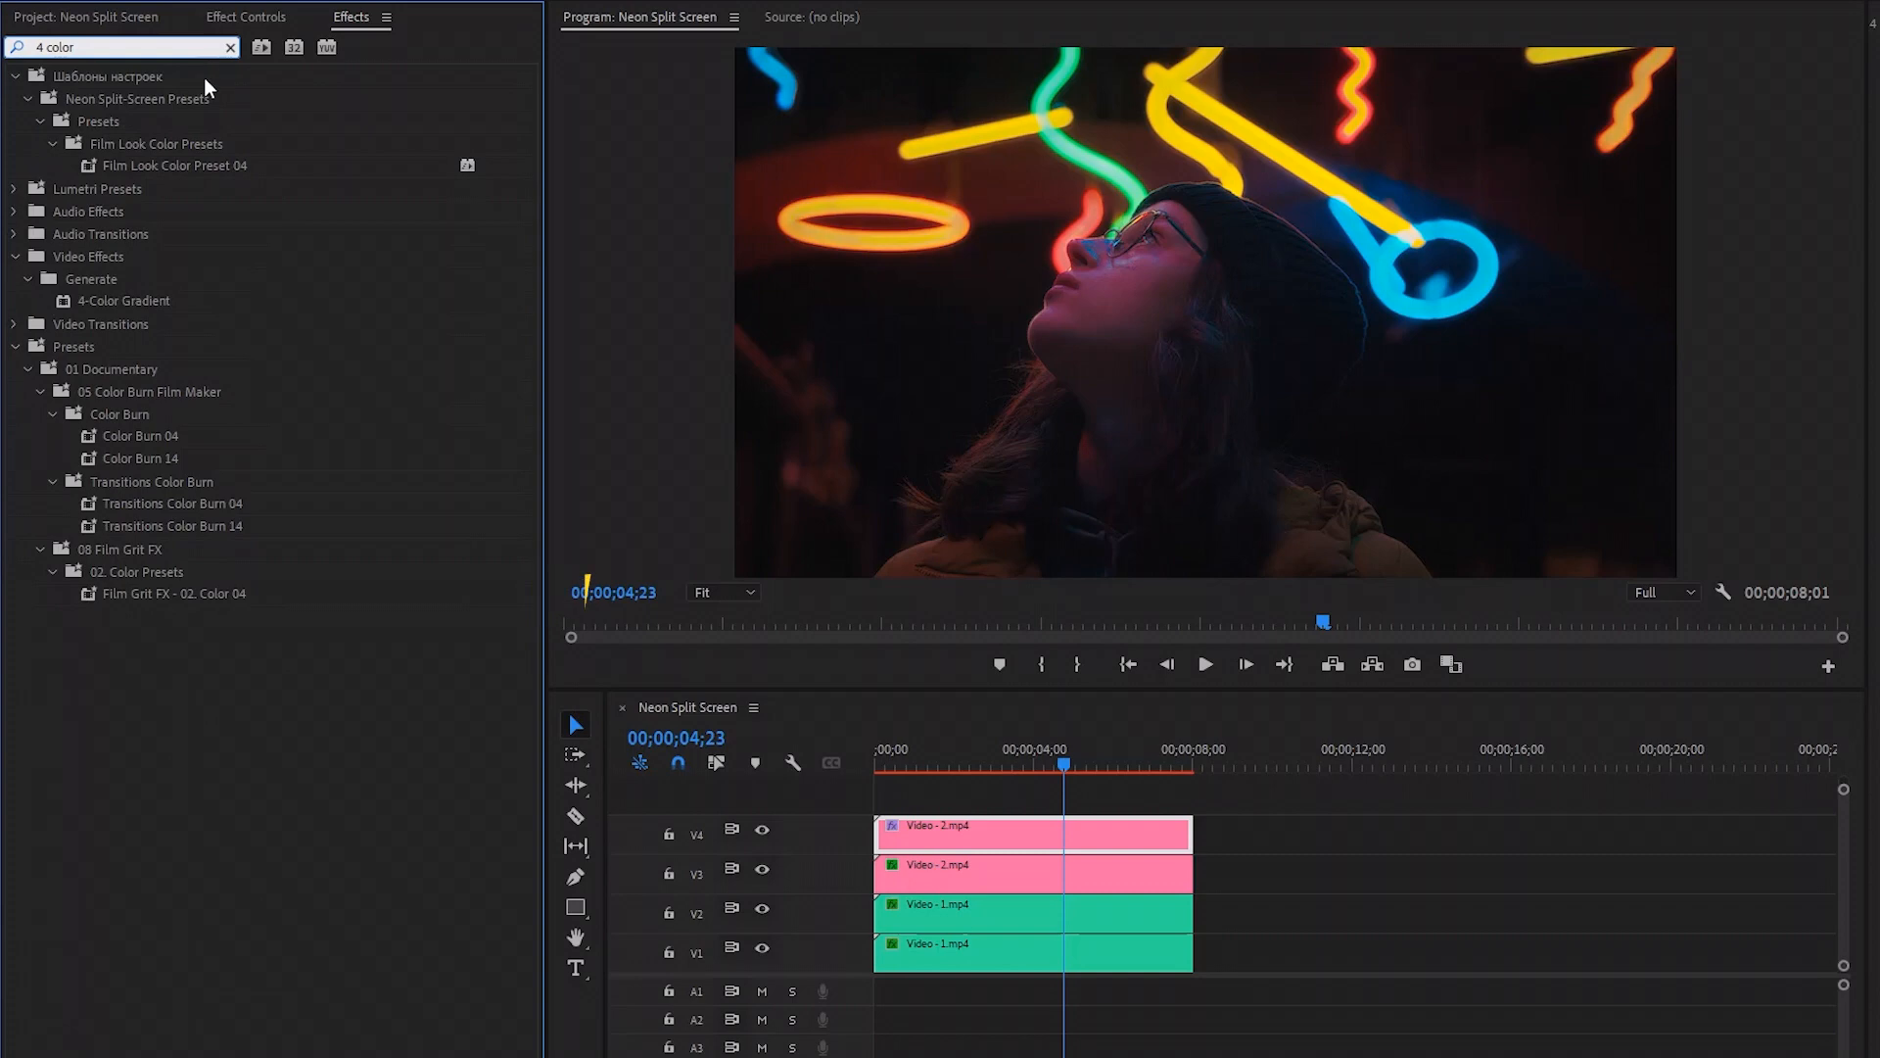
drag(137, 302, 908, 828)
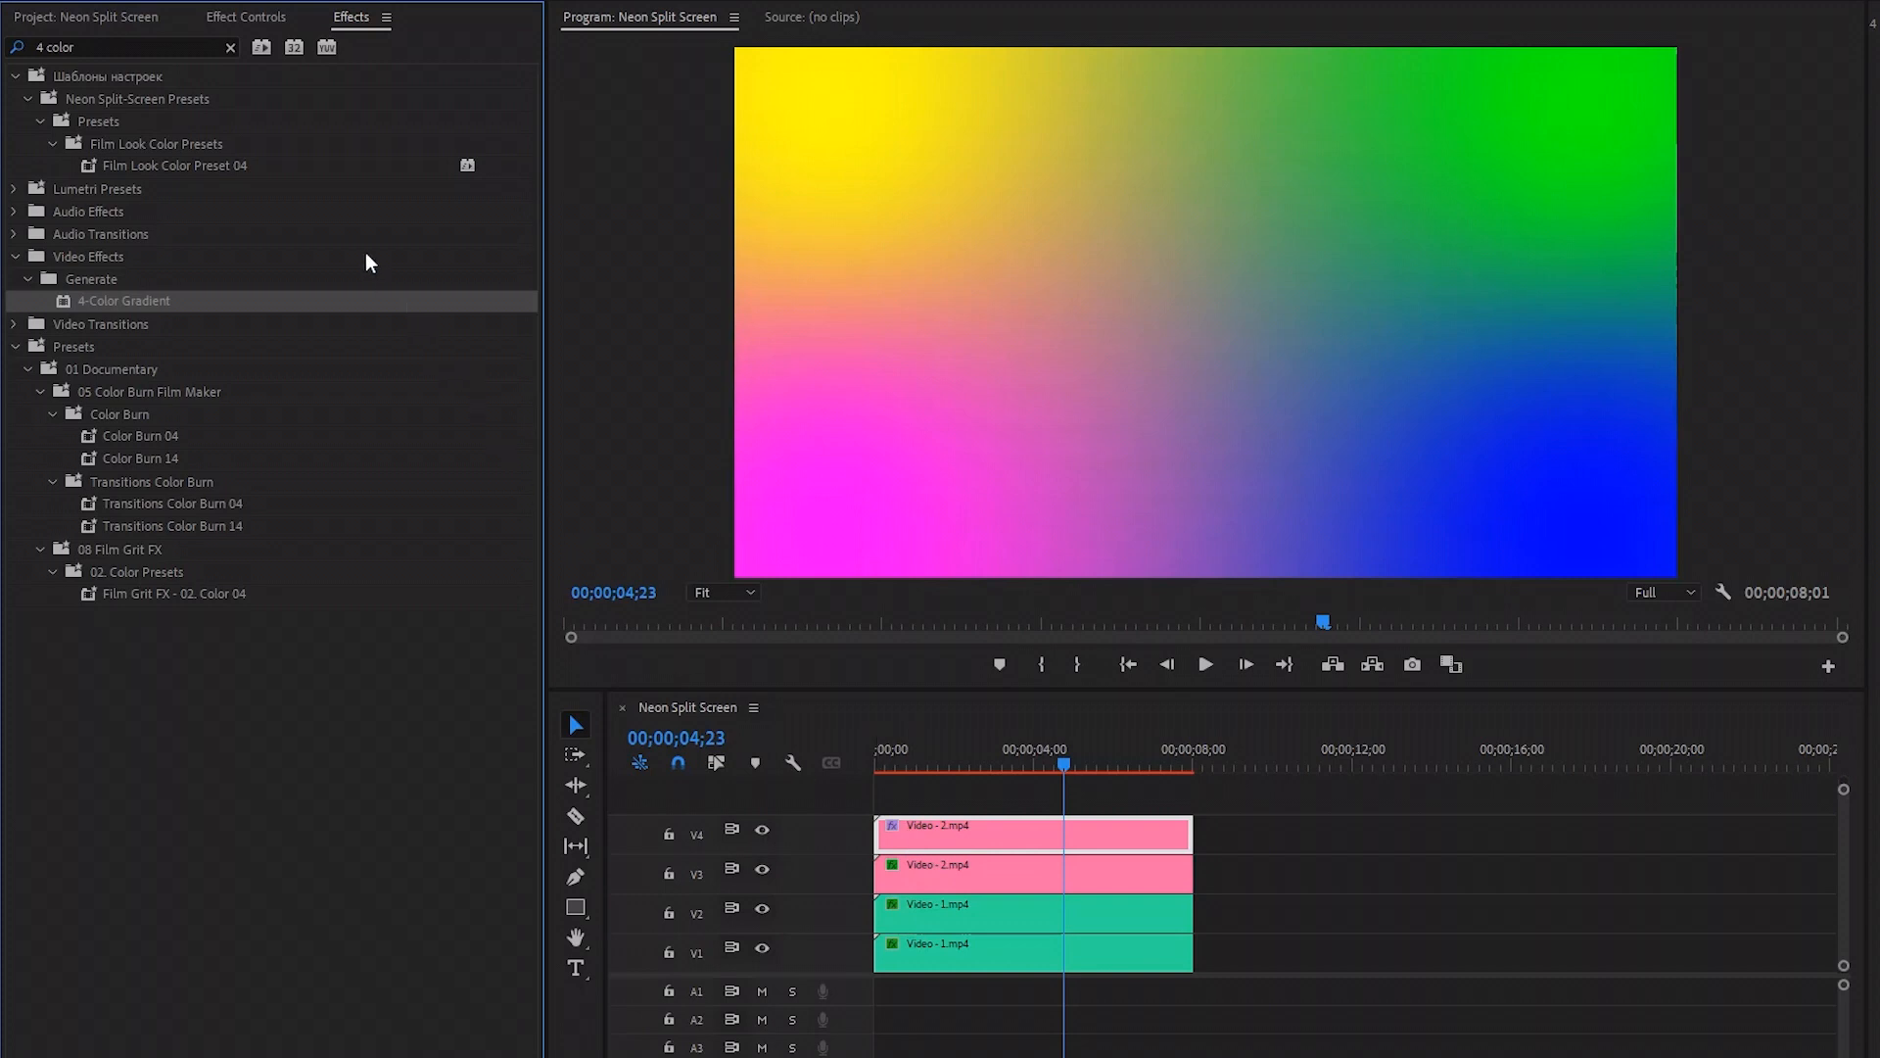
- Find the Directional Blur video effect and apply it to the V4 Video - 2.mp4 clip
click(237, 50)
click(218, 42)
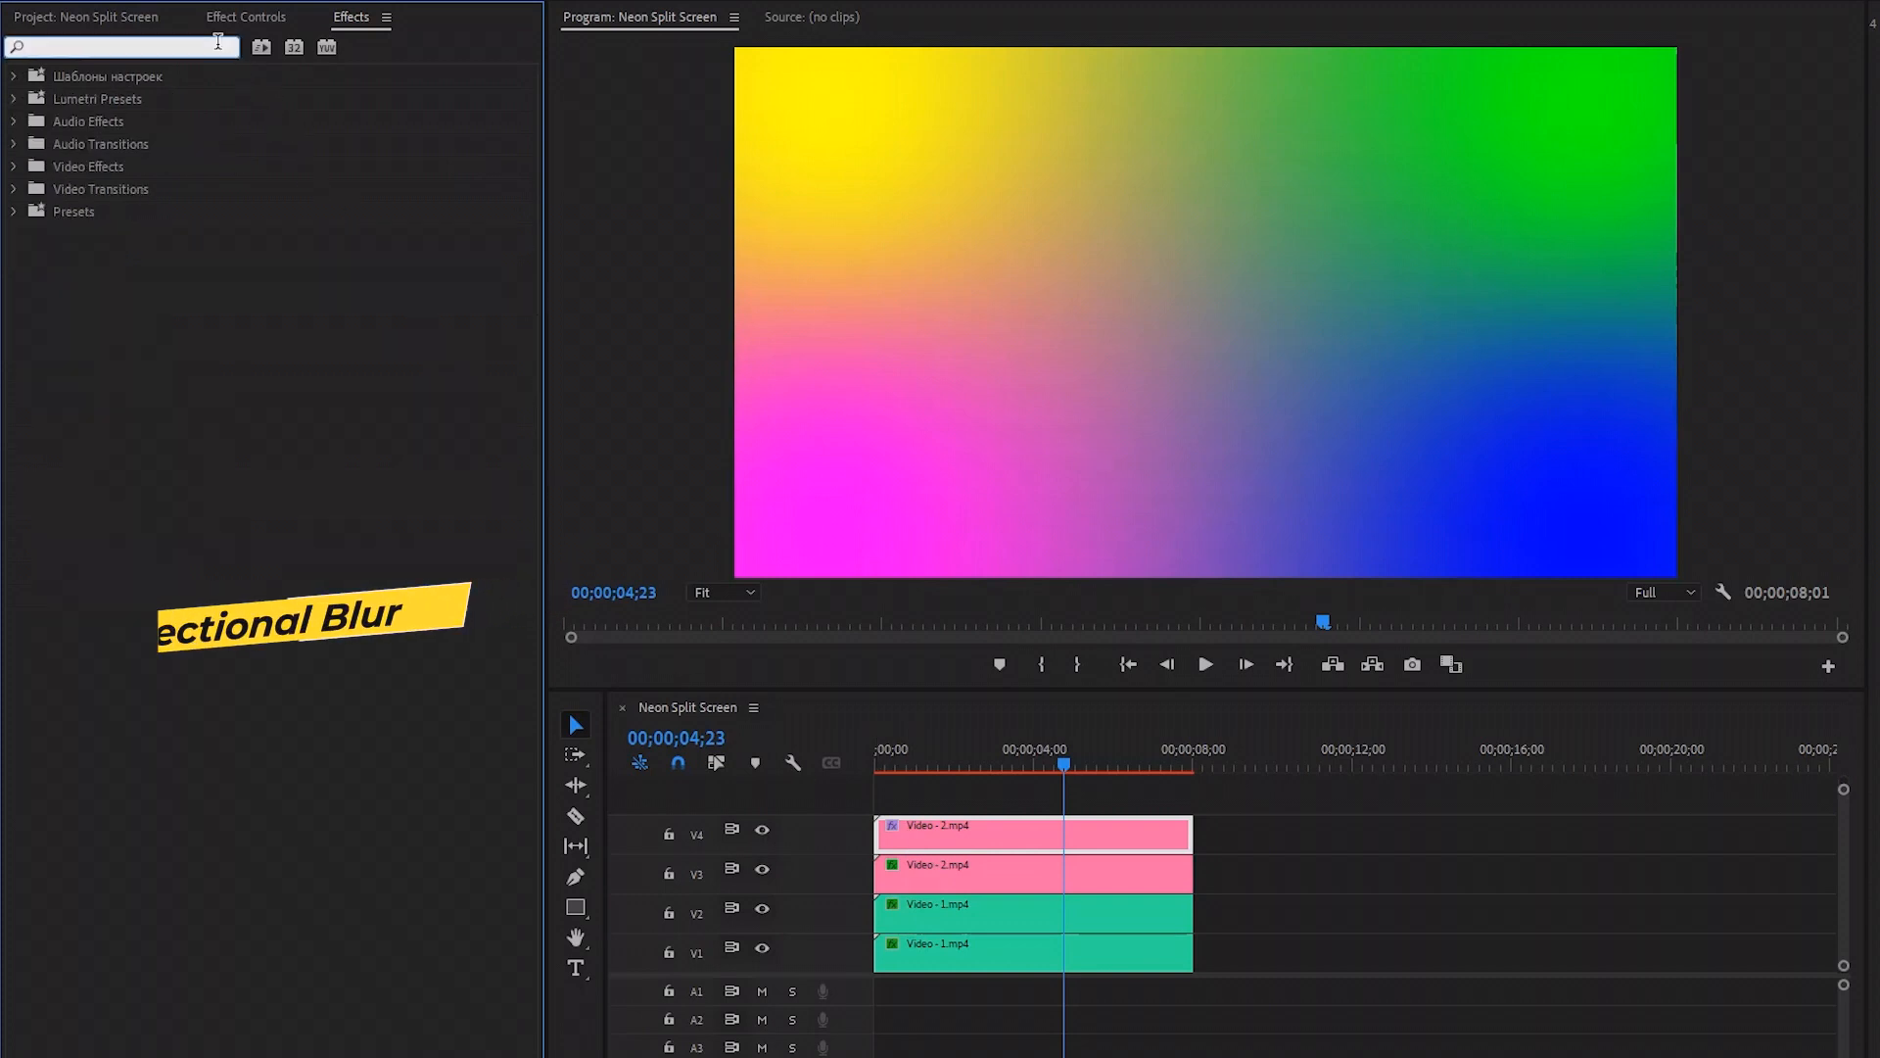
text(direc)
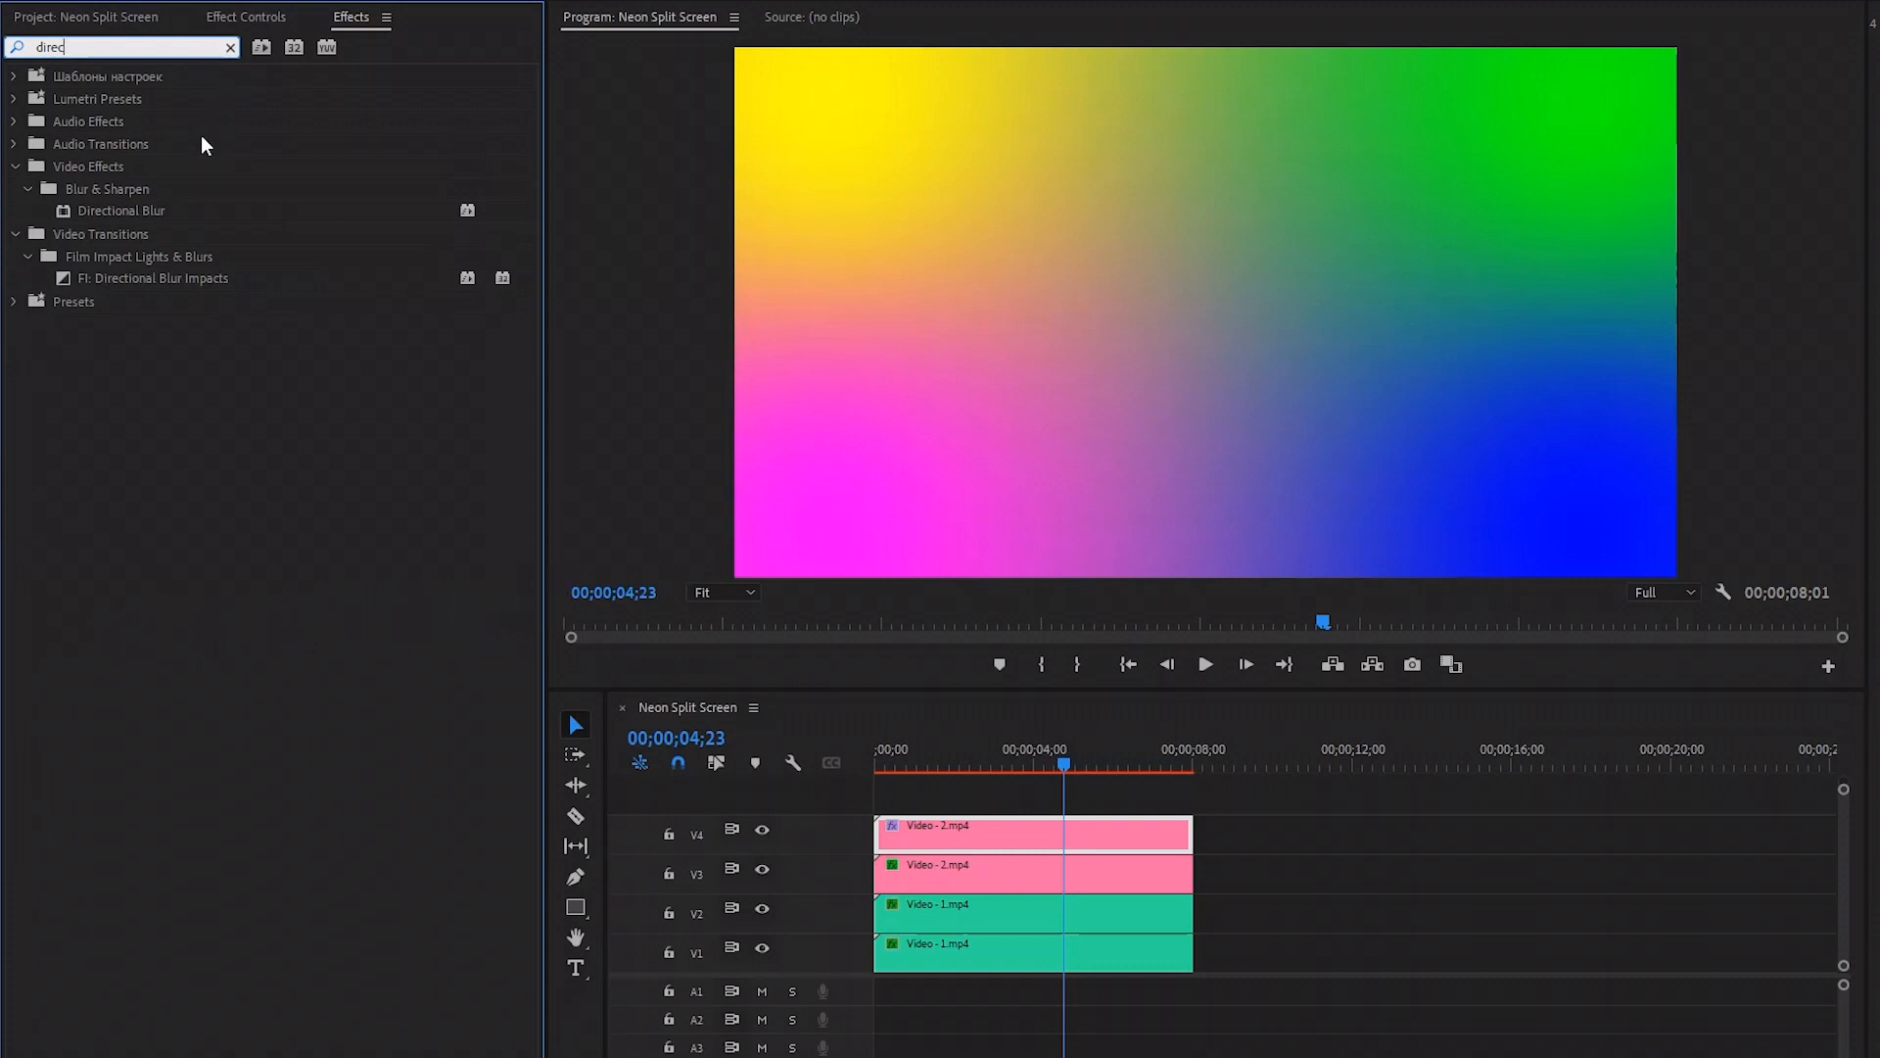
click(134, 210)
drag(149, 209, 911, 833)
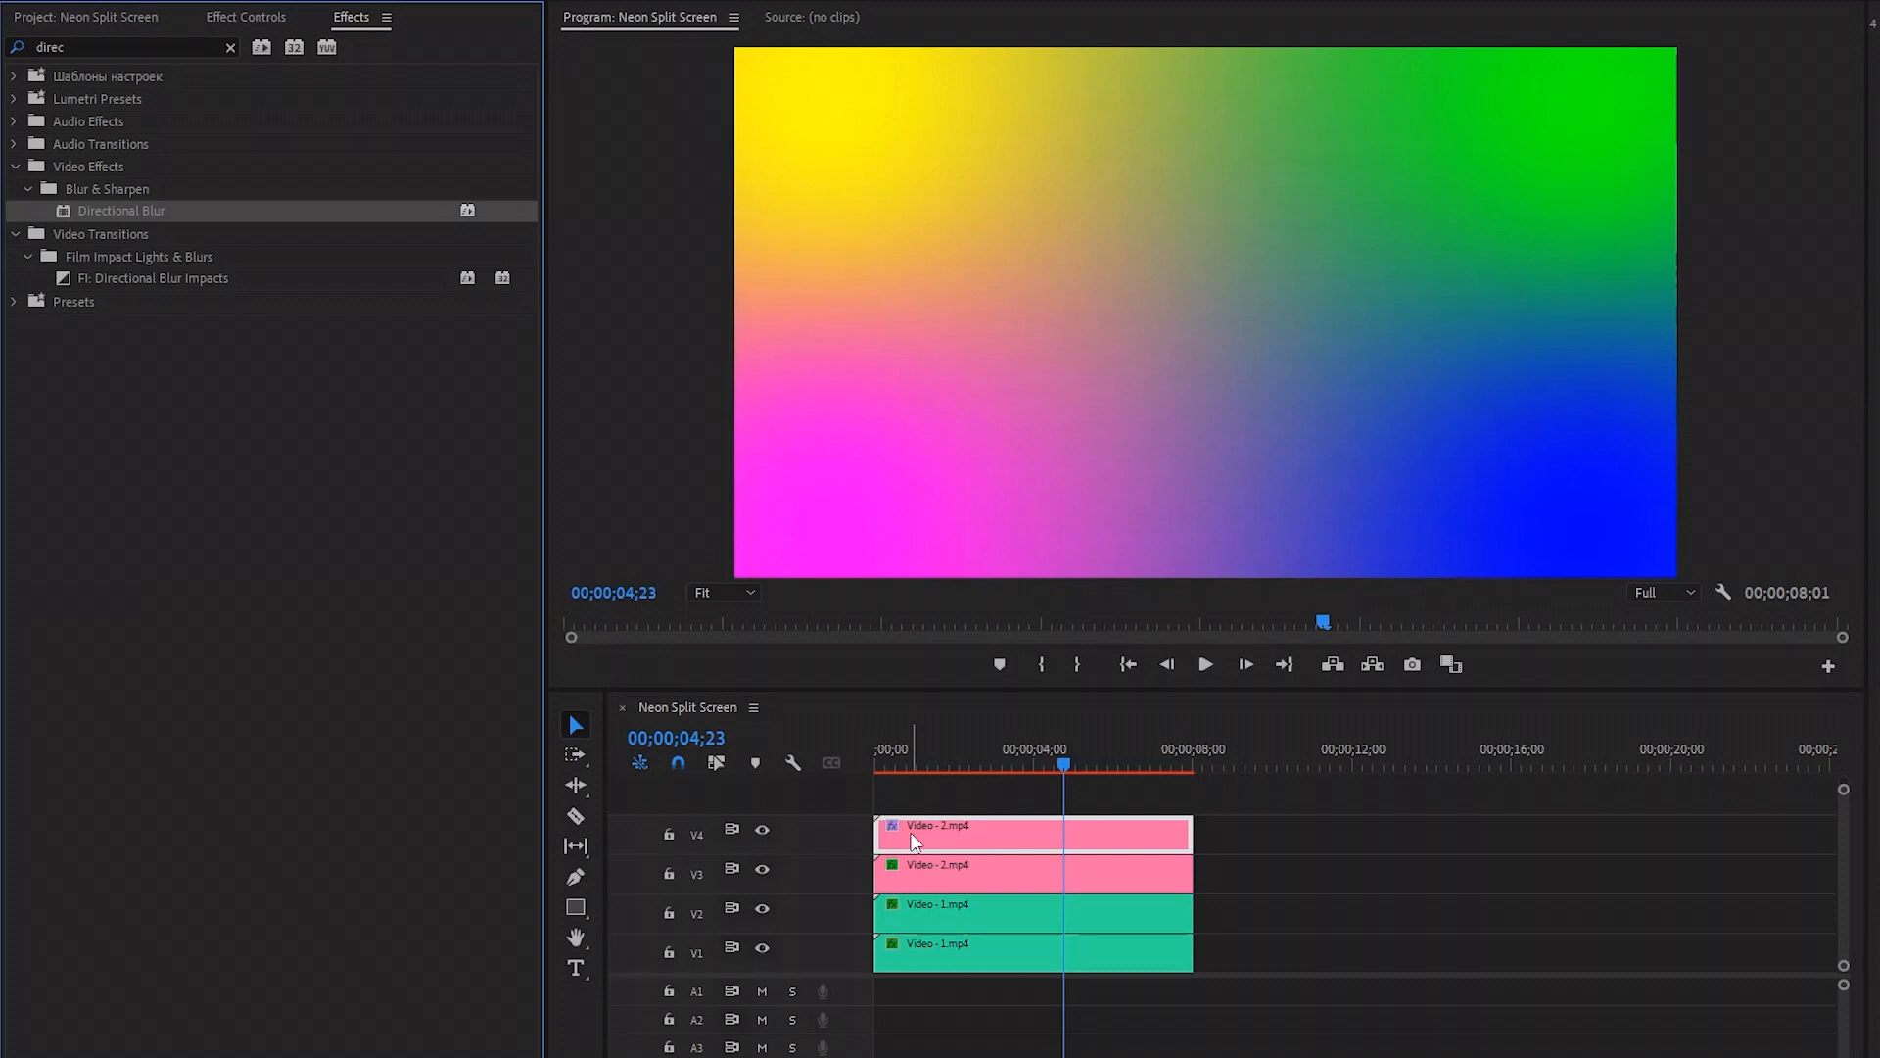
- Set the V4 Video - 2.mp4 clip's horizontal position to 1649 and its scale to 150
click(261, 16)
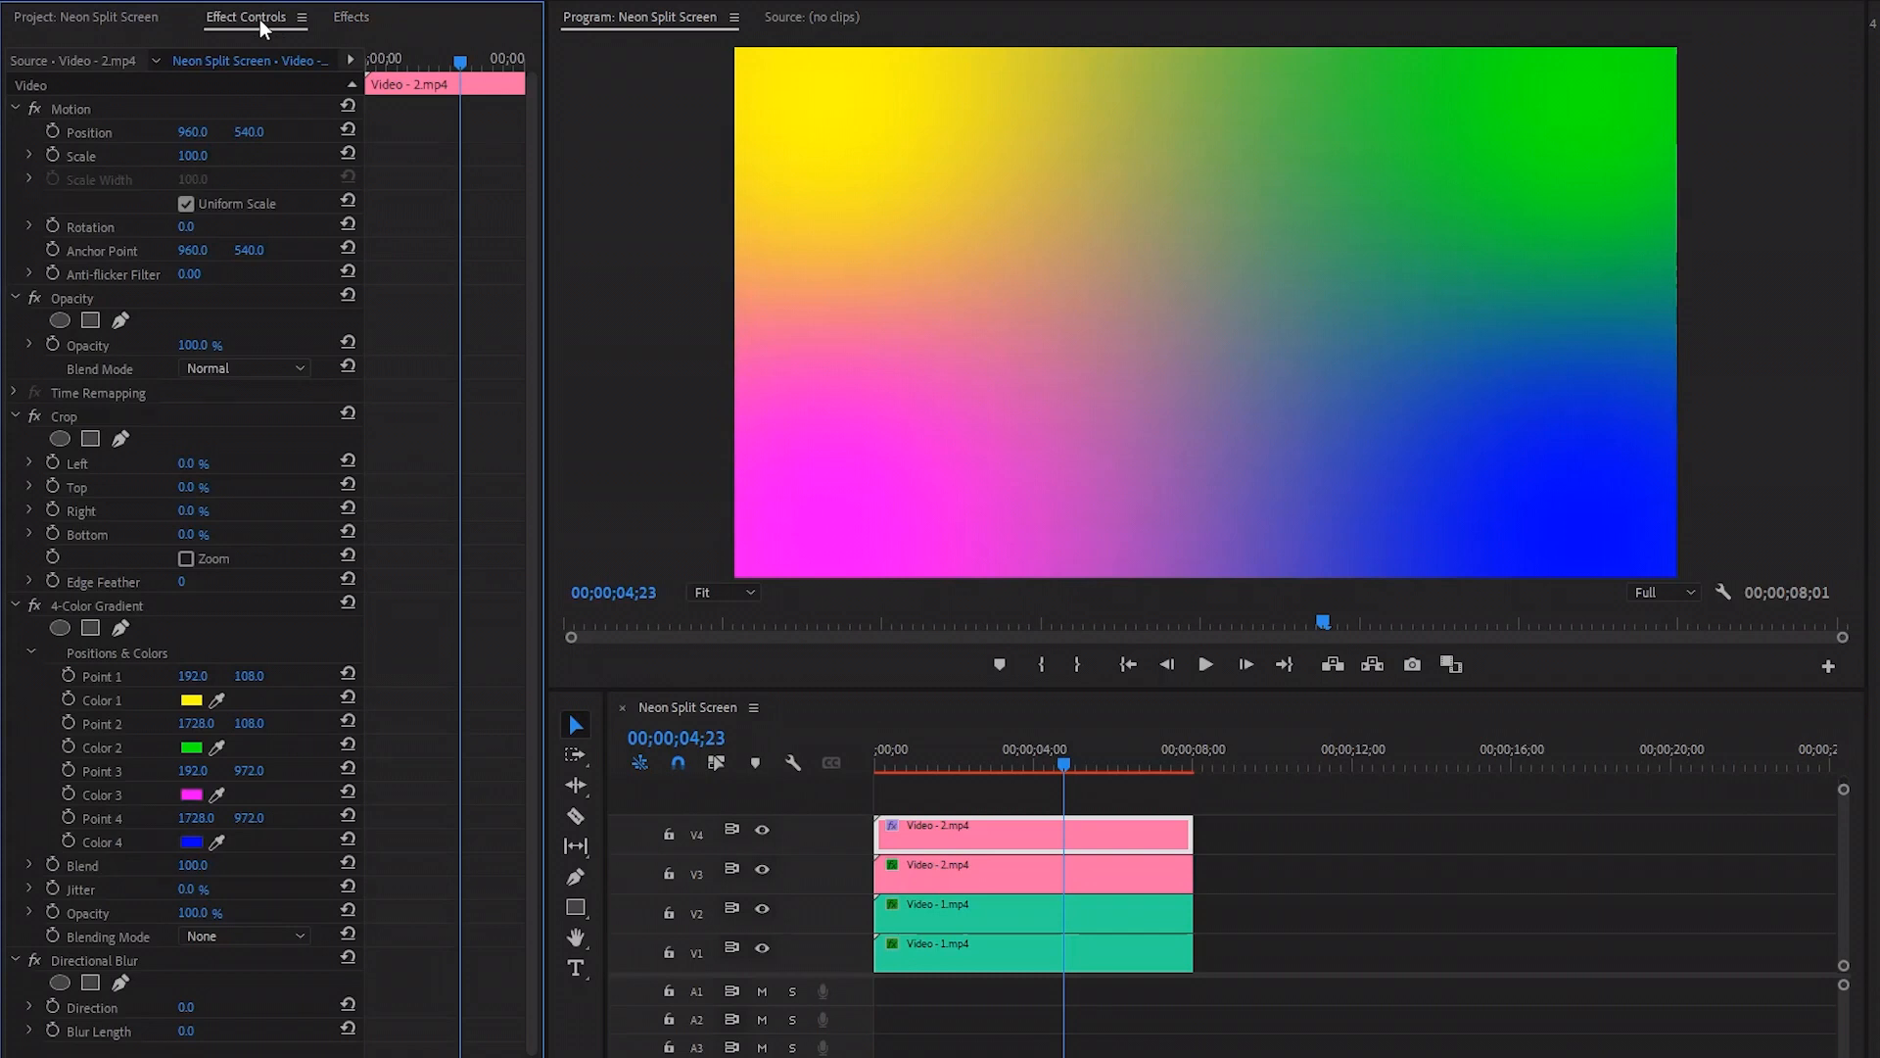
click(70, 108)
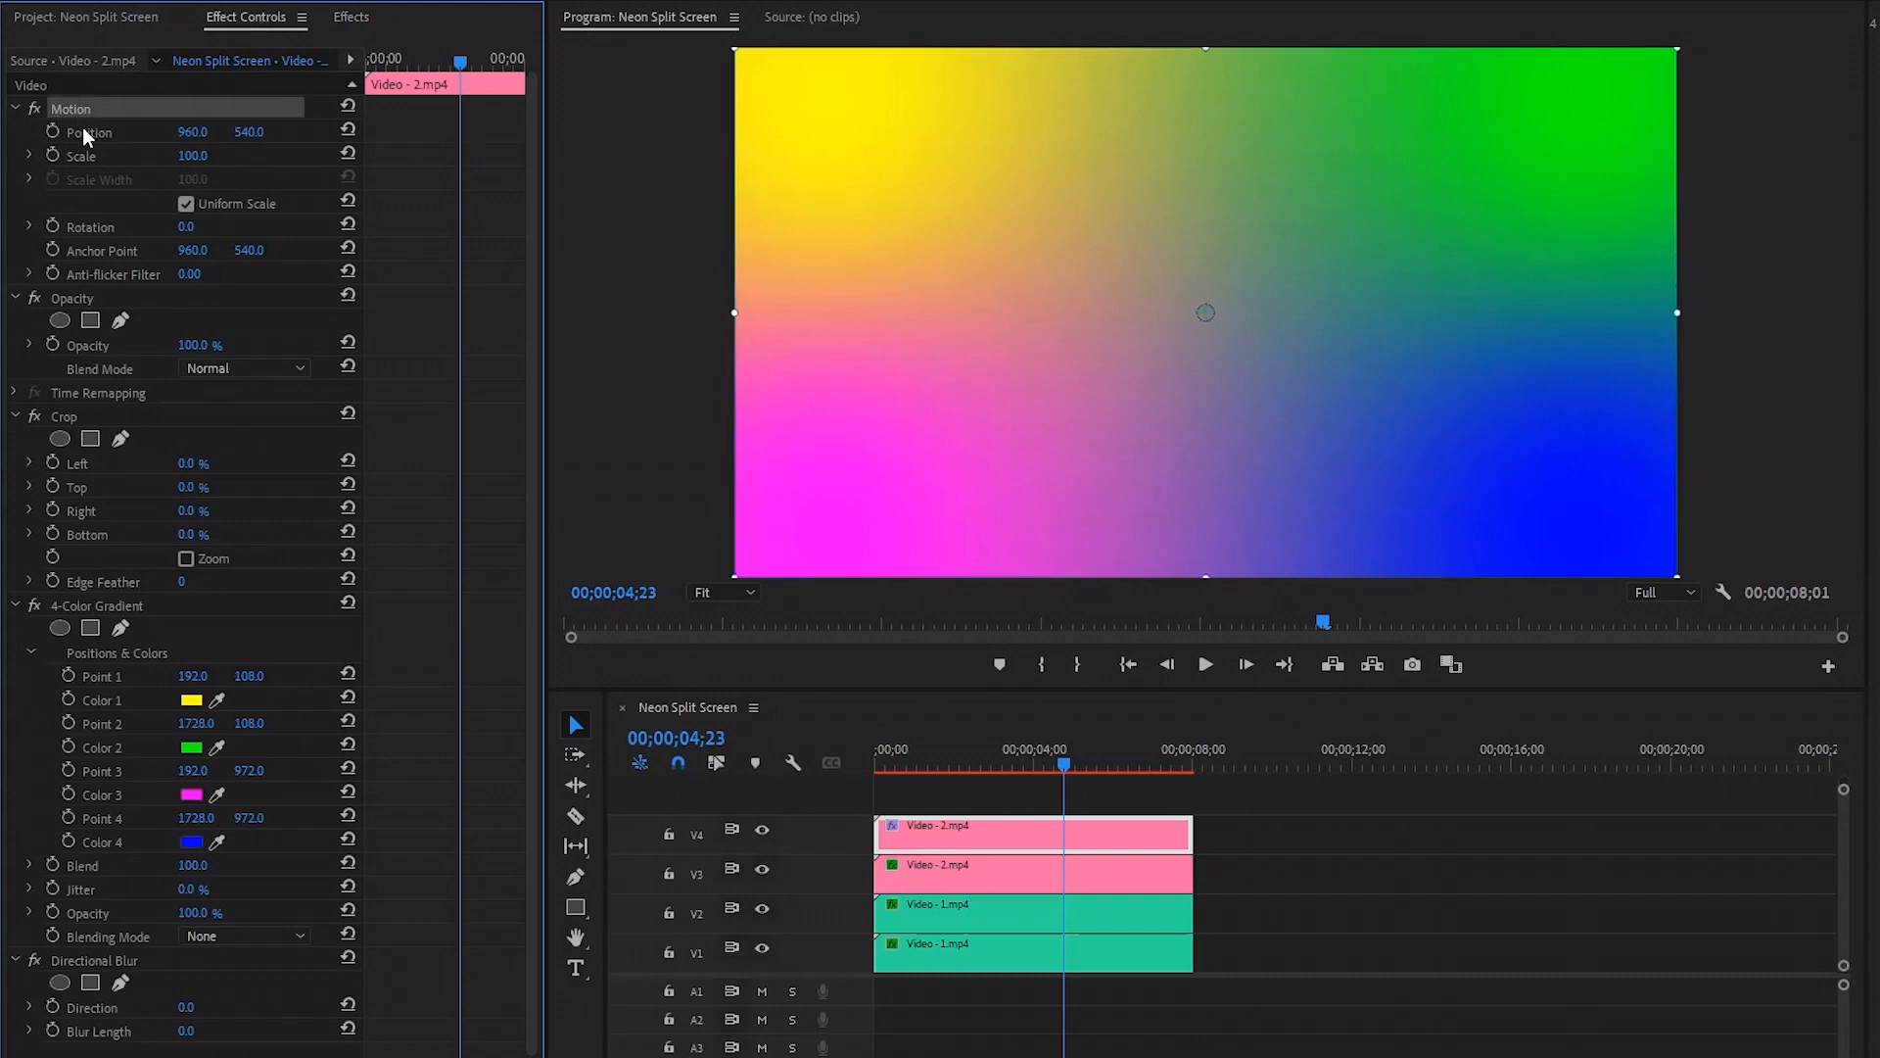
click(192, 131)
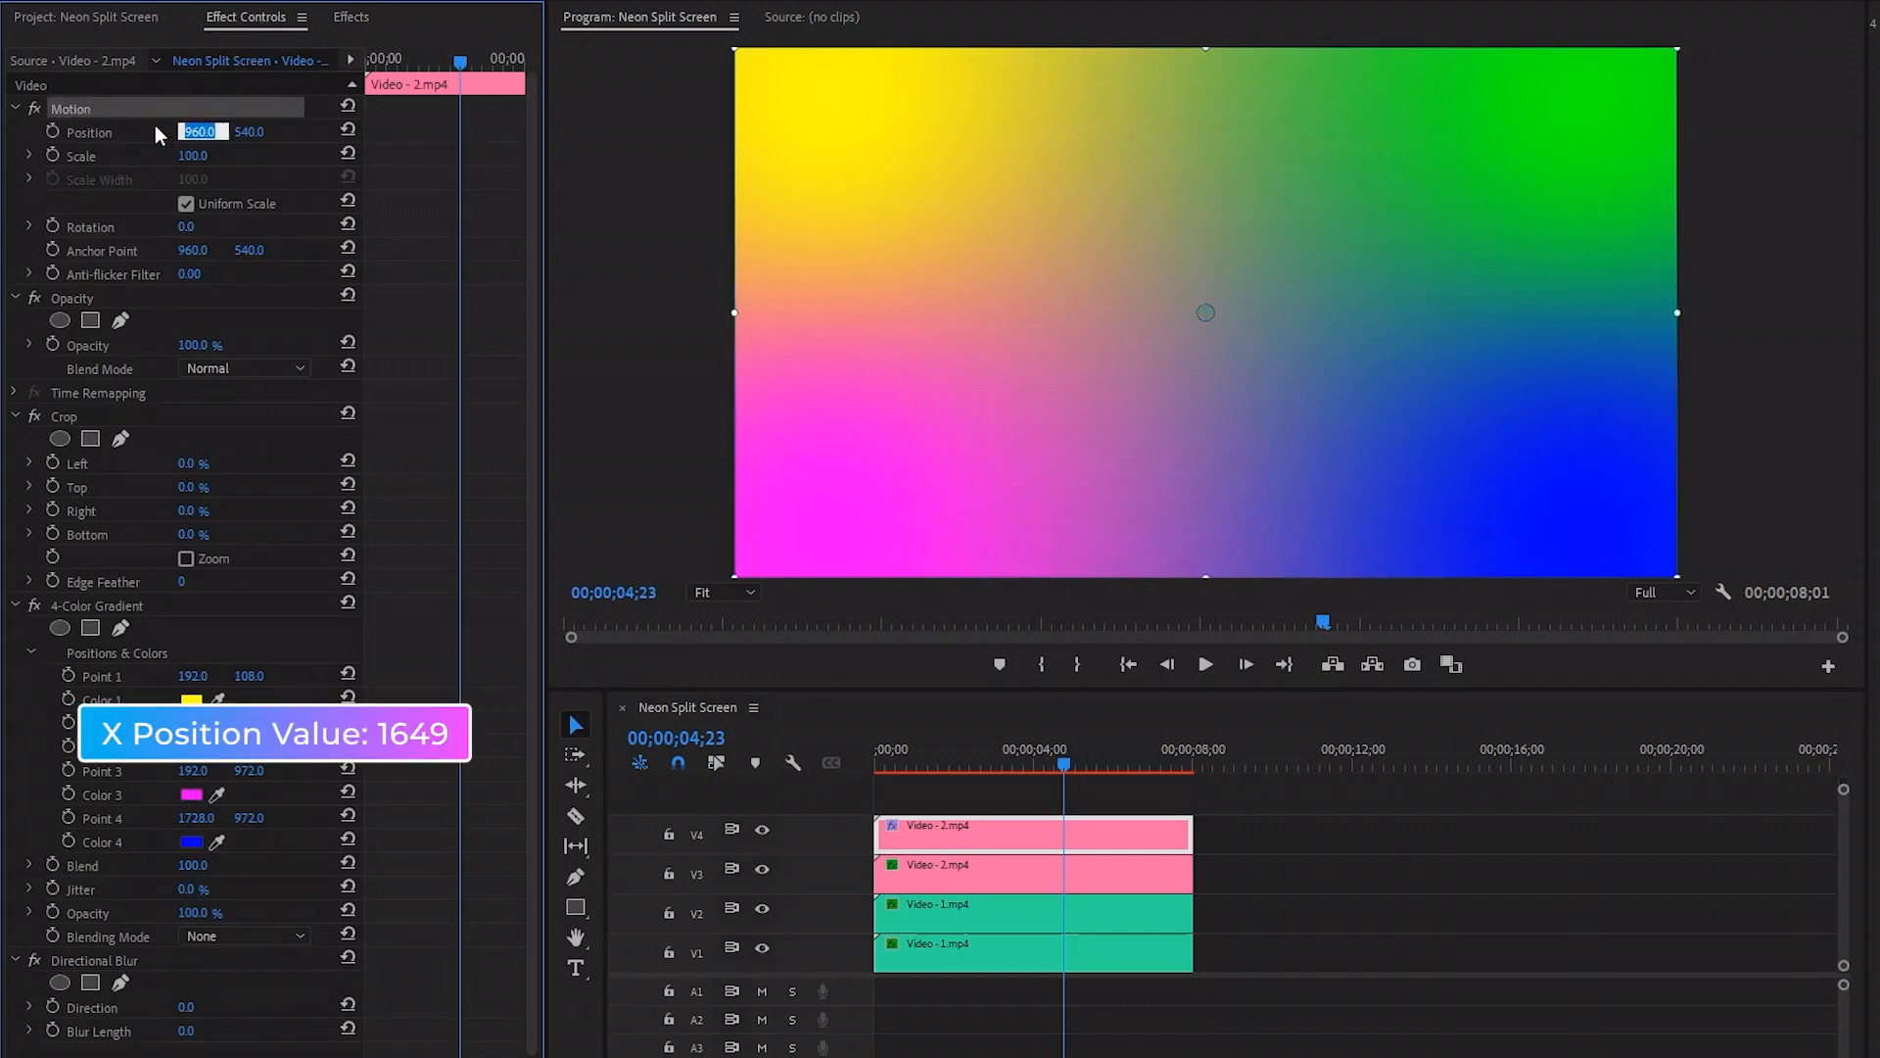
text(1649)
key(Return)
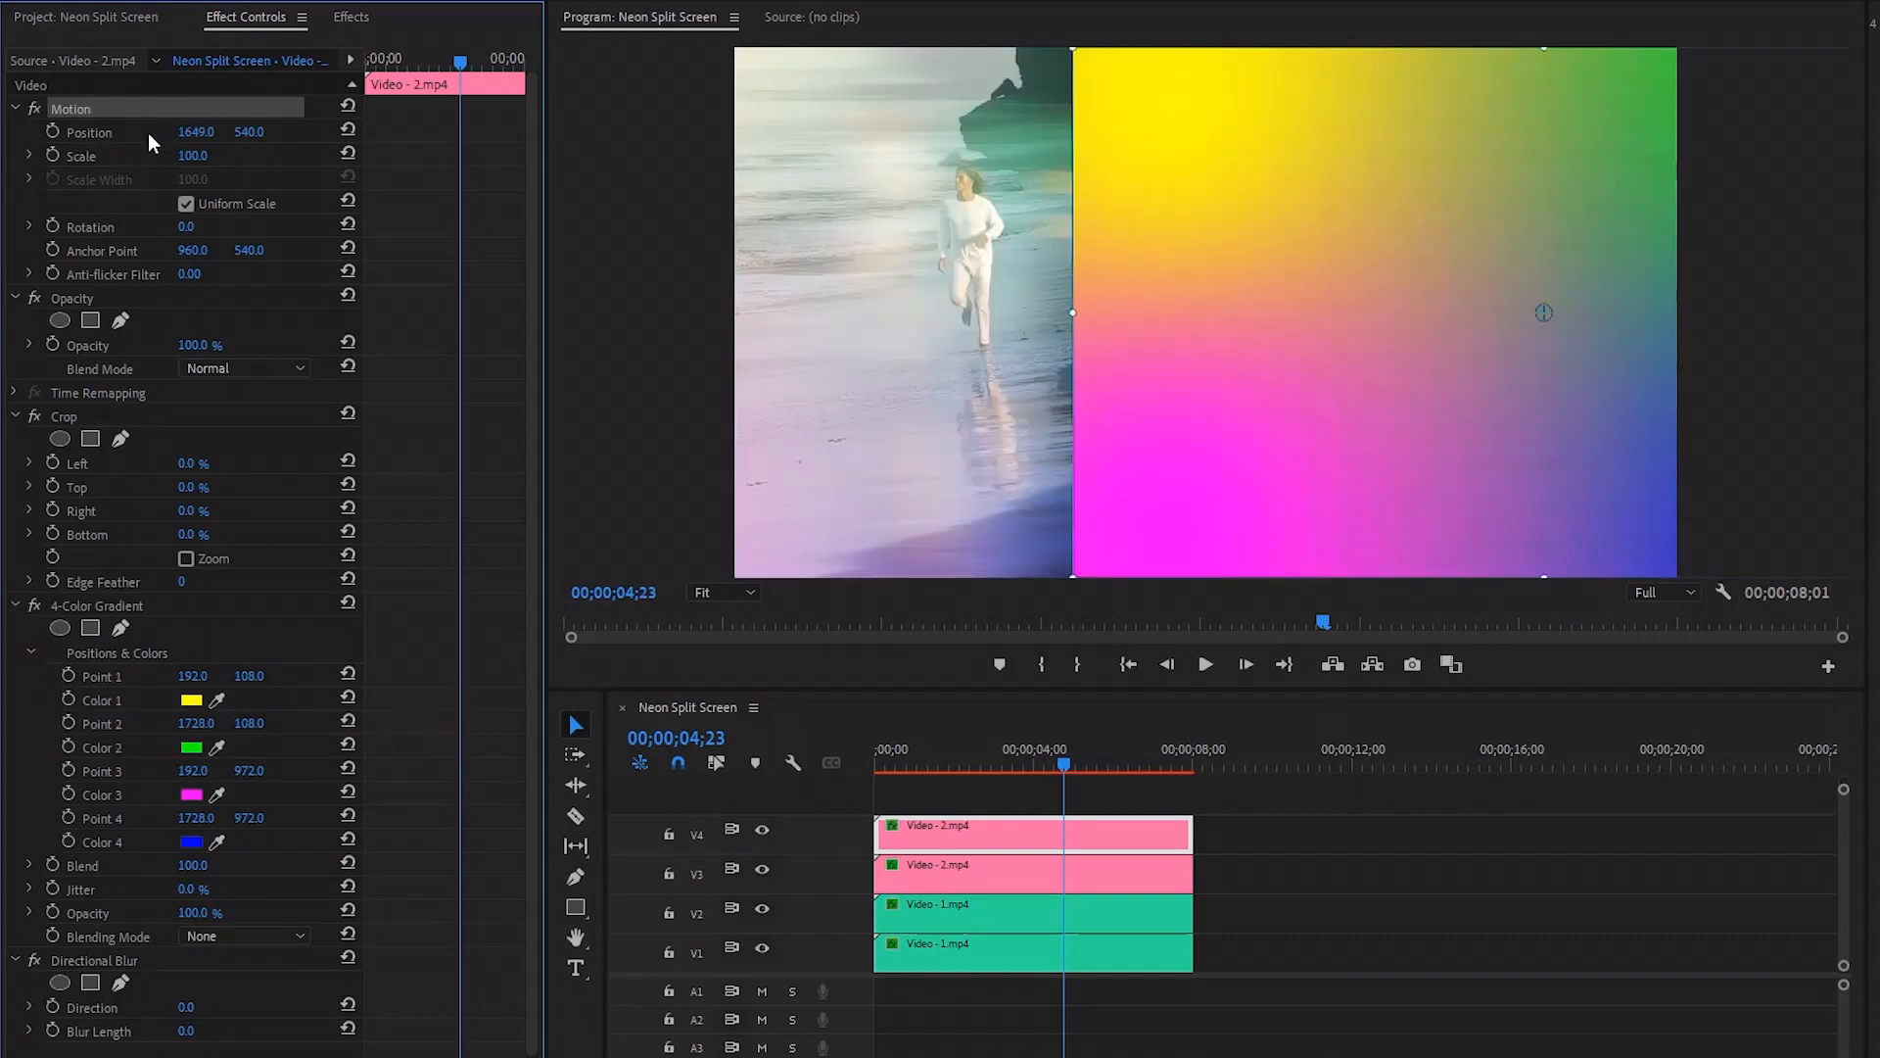
click(193, 155)
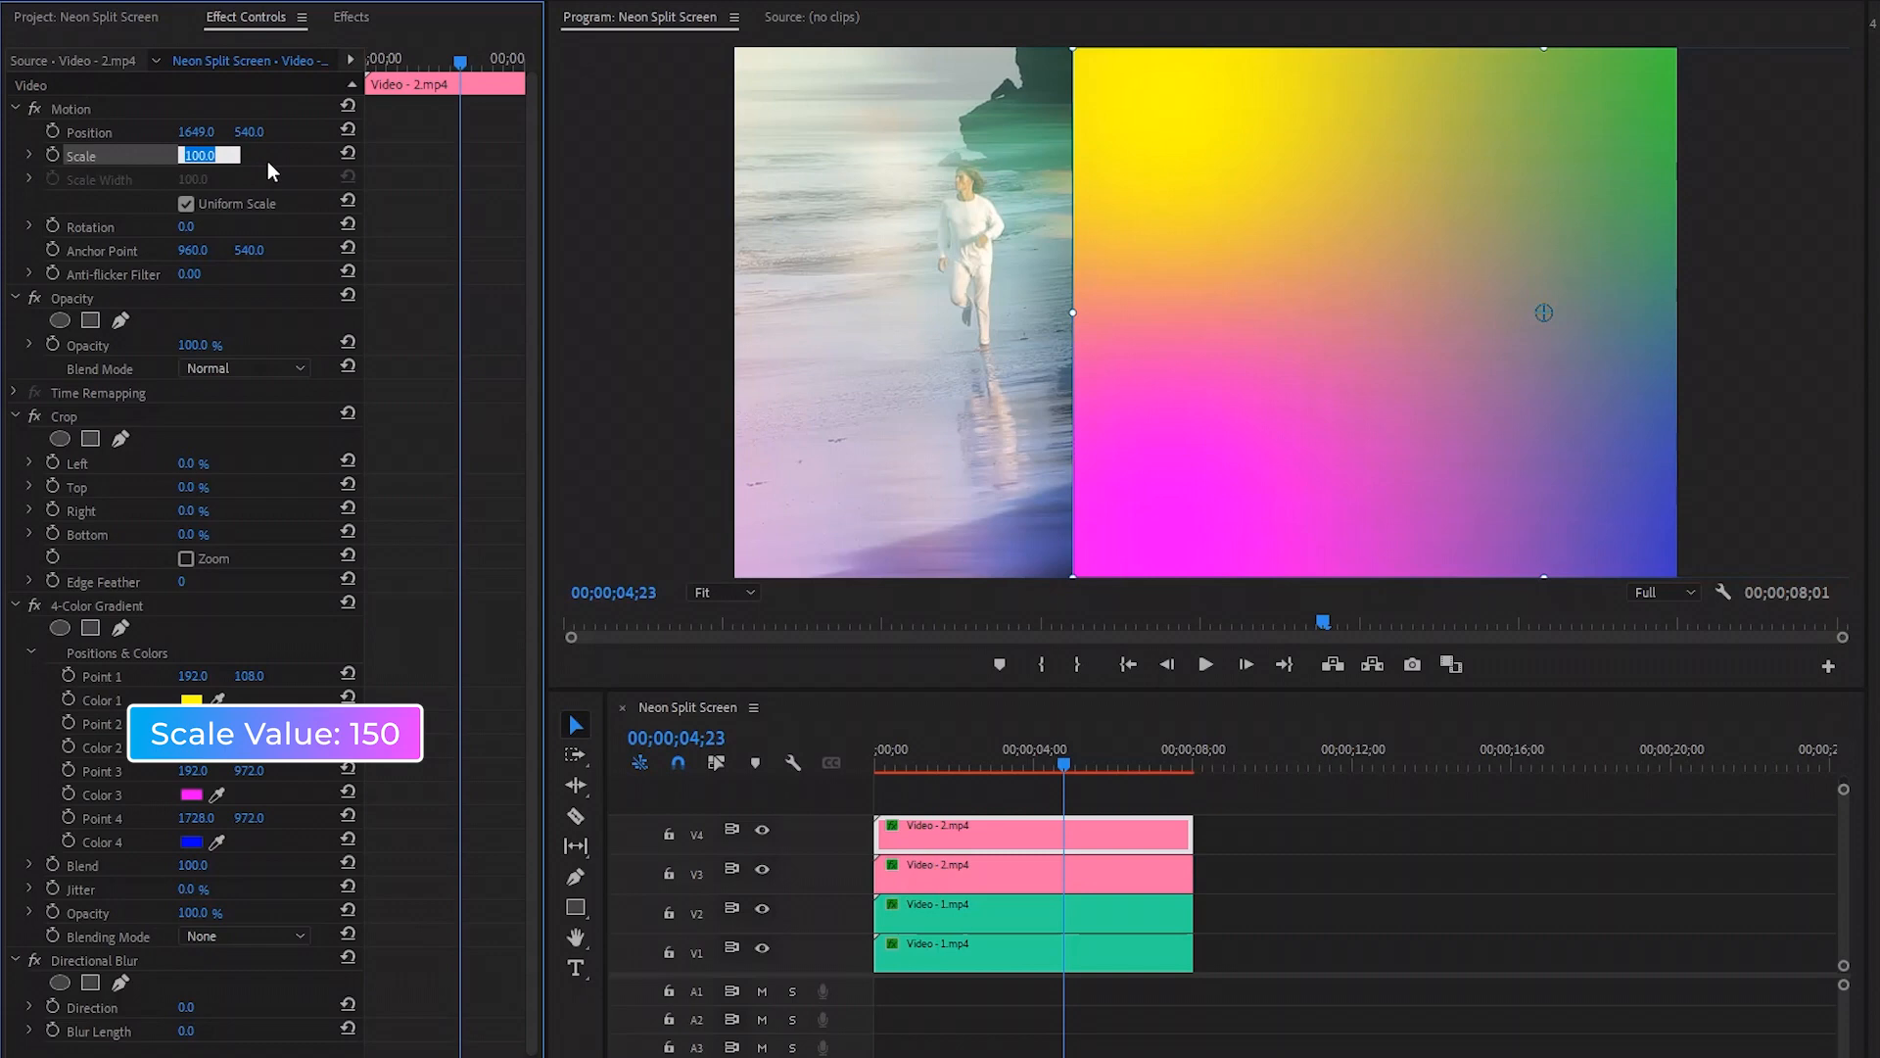
text(150)
key(Return)
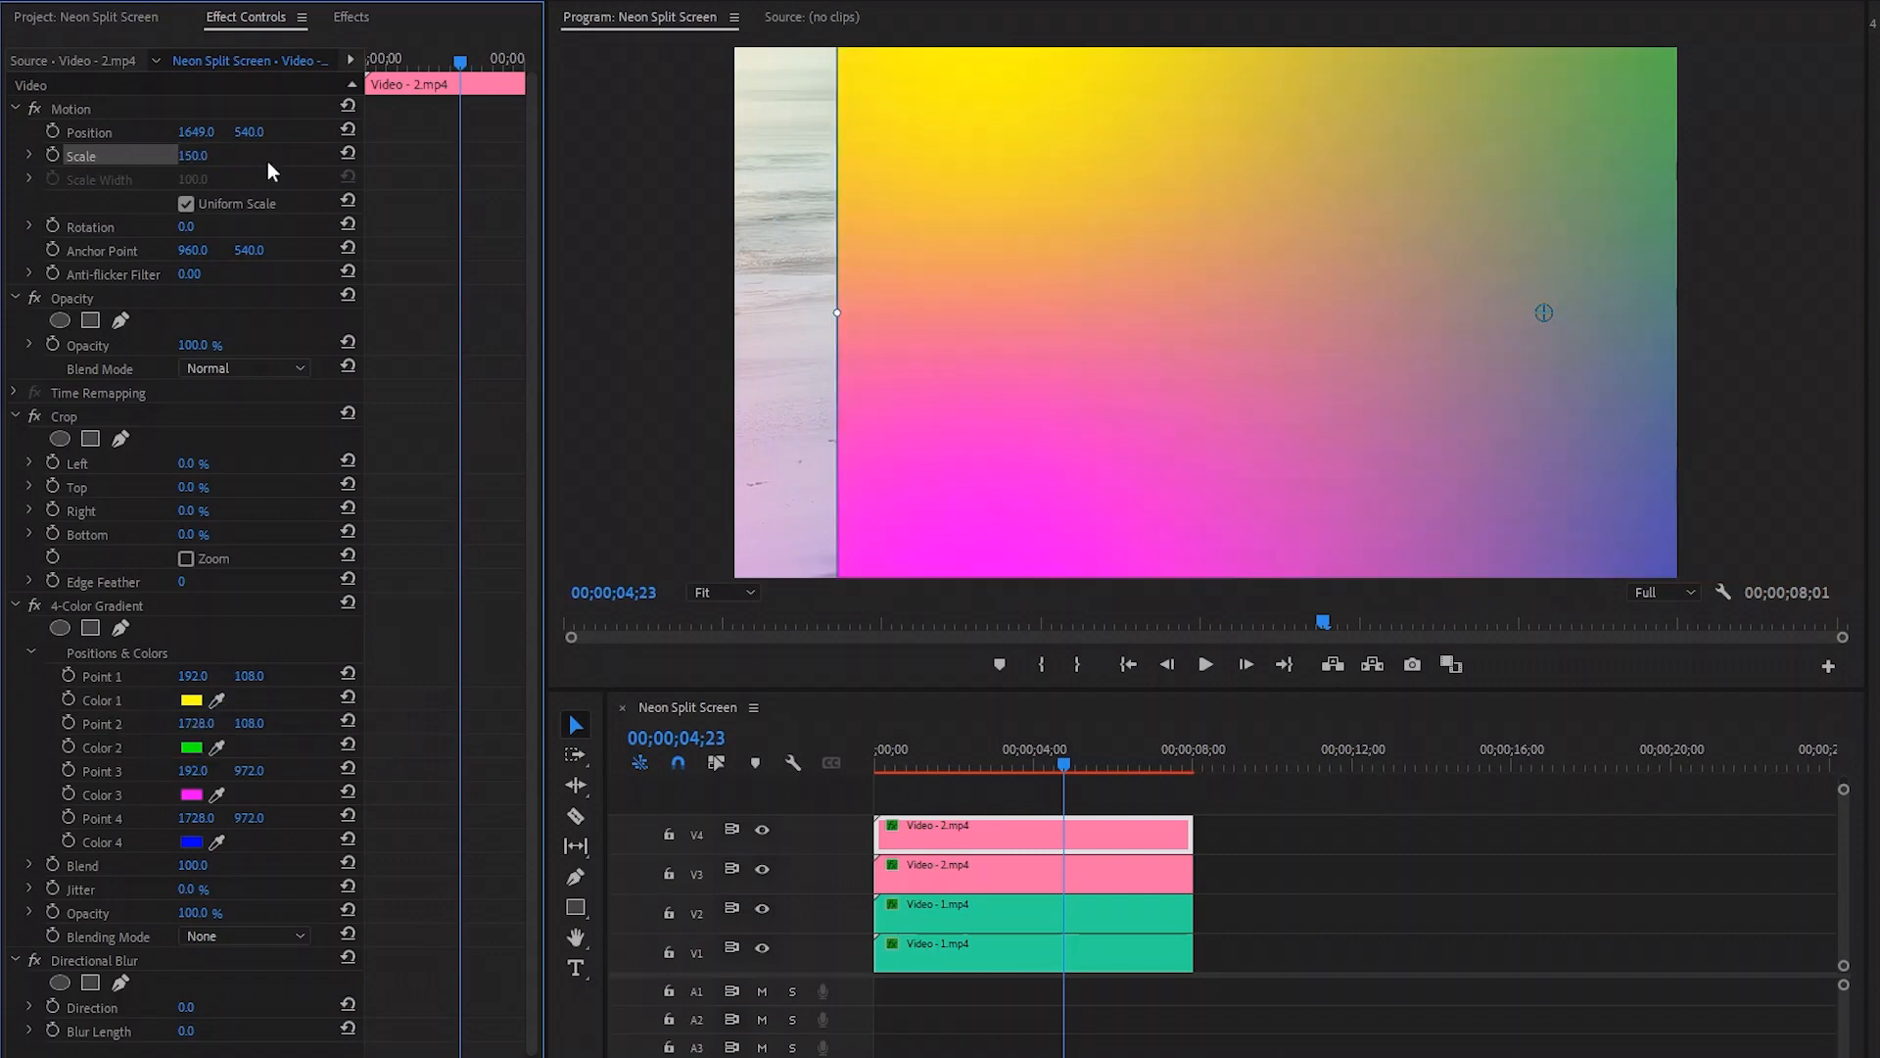
- Change the opacity blend mode of the V4 Video - 2.mp4 clip to Screen
click(71, 297)
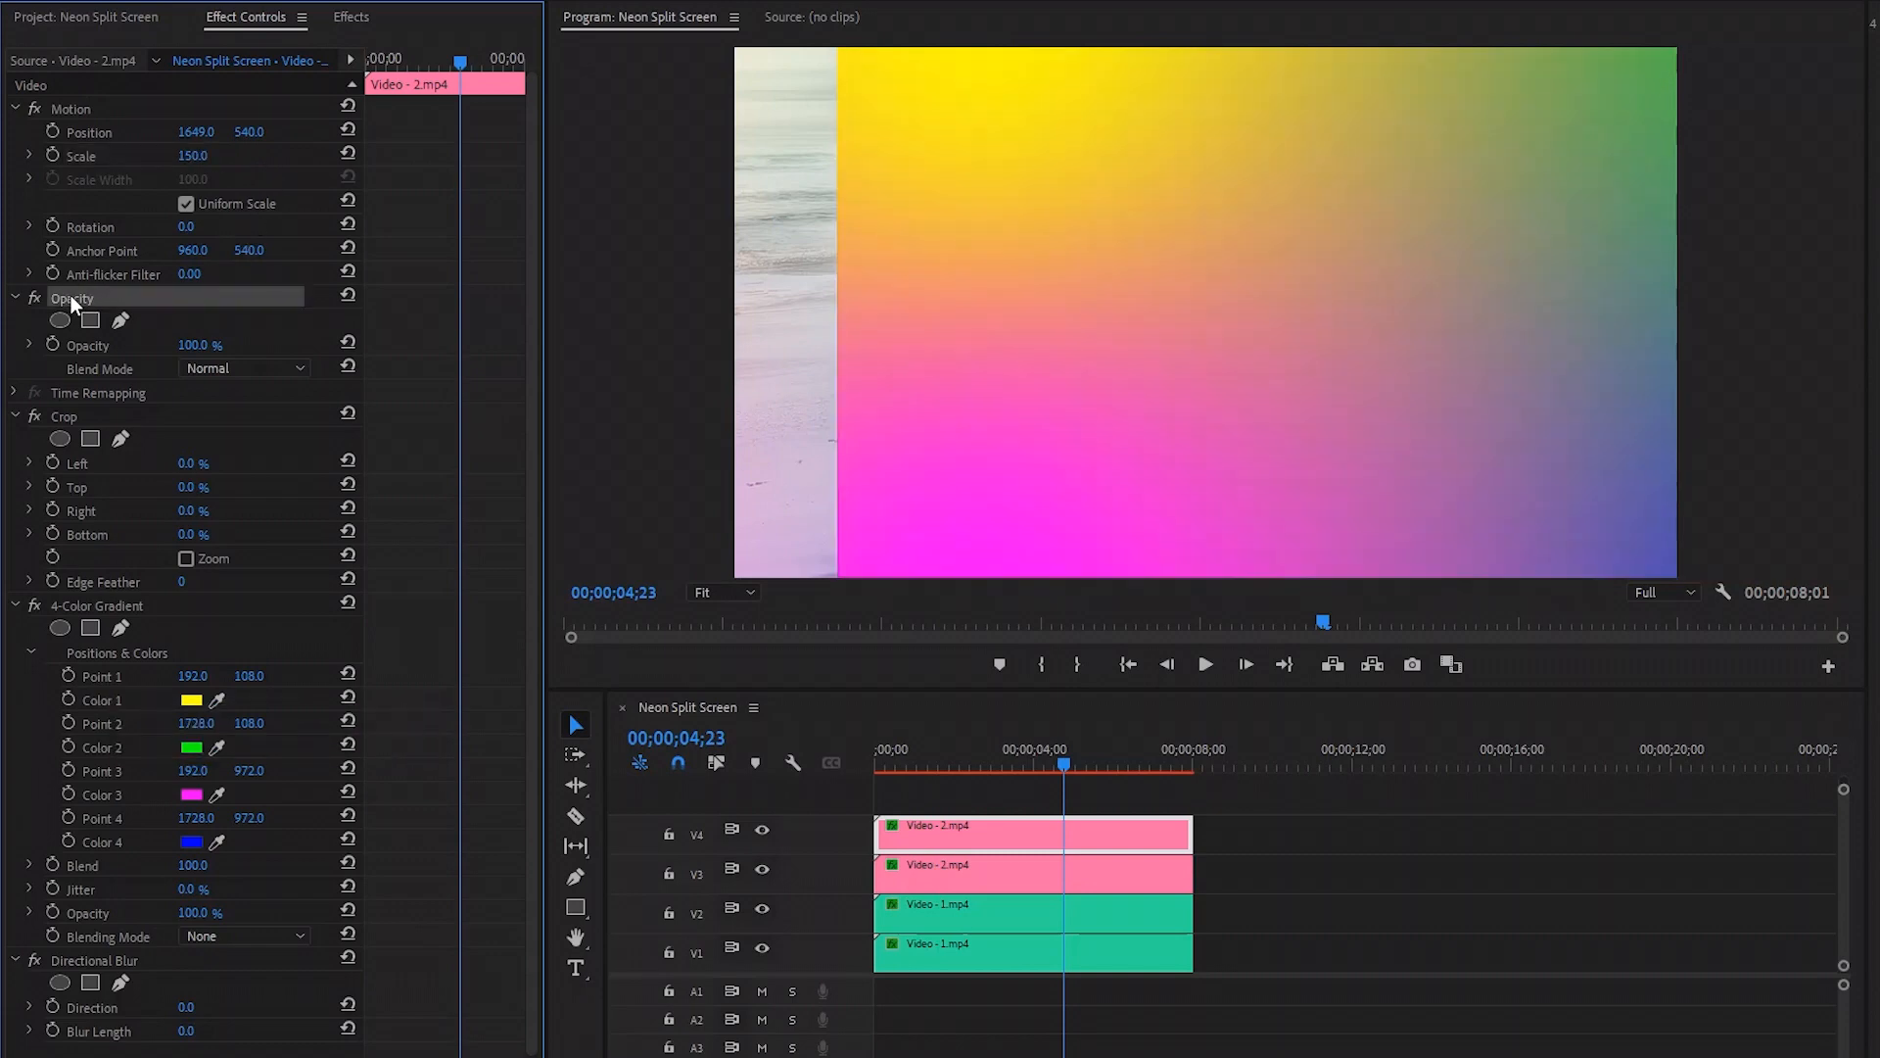
click(103, 366)
click(232, 370)
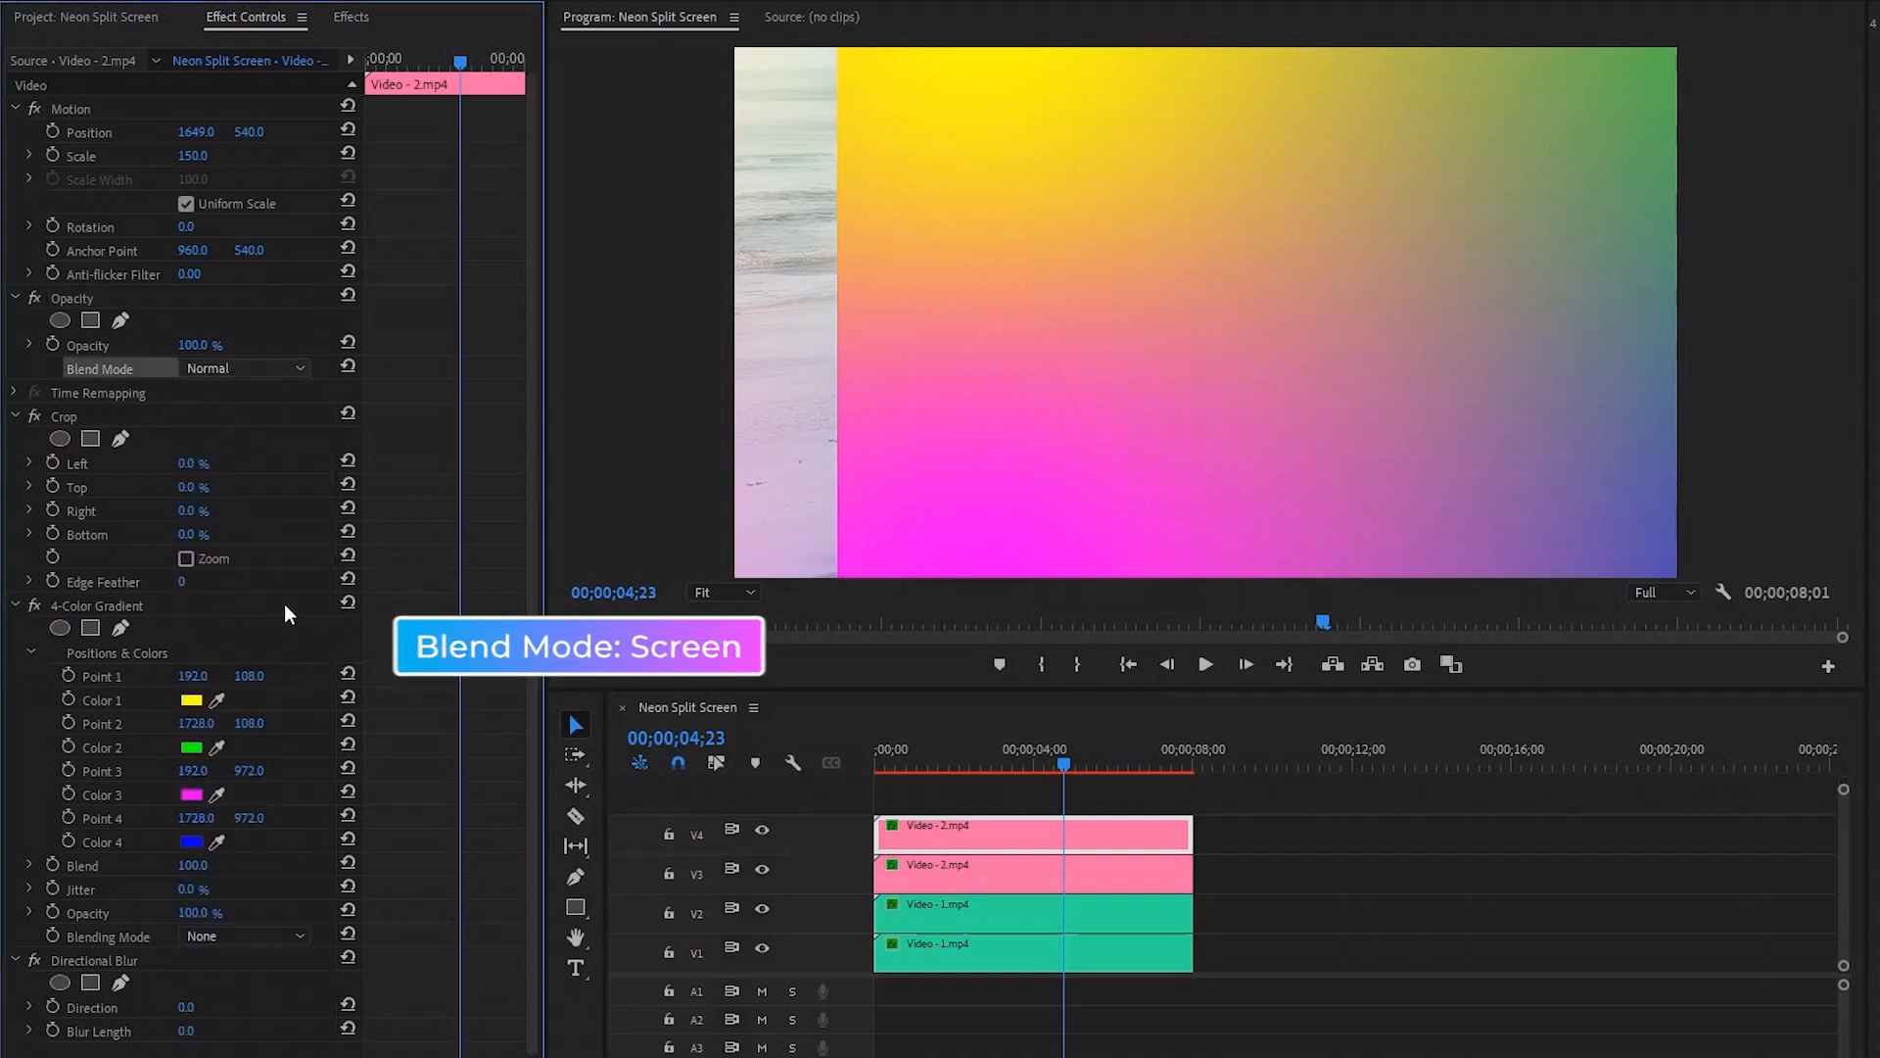
click(284, 604)
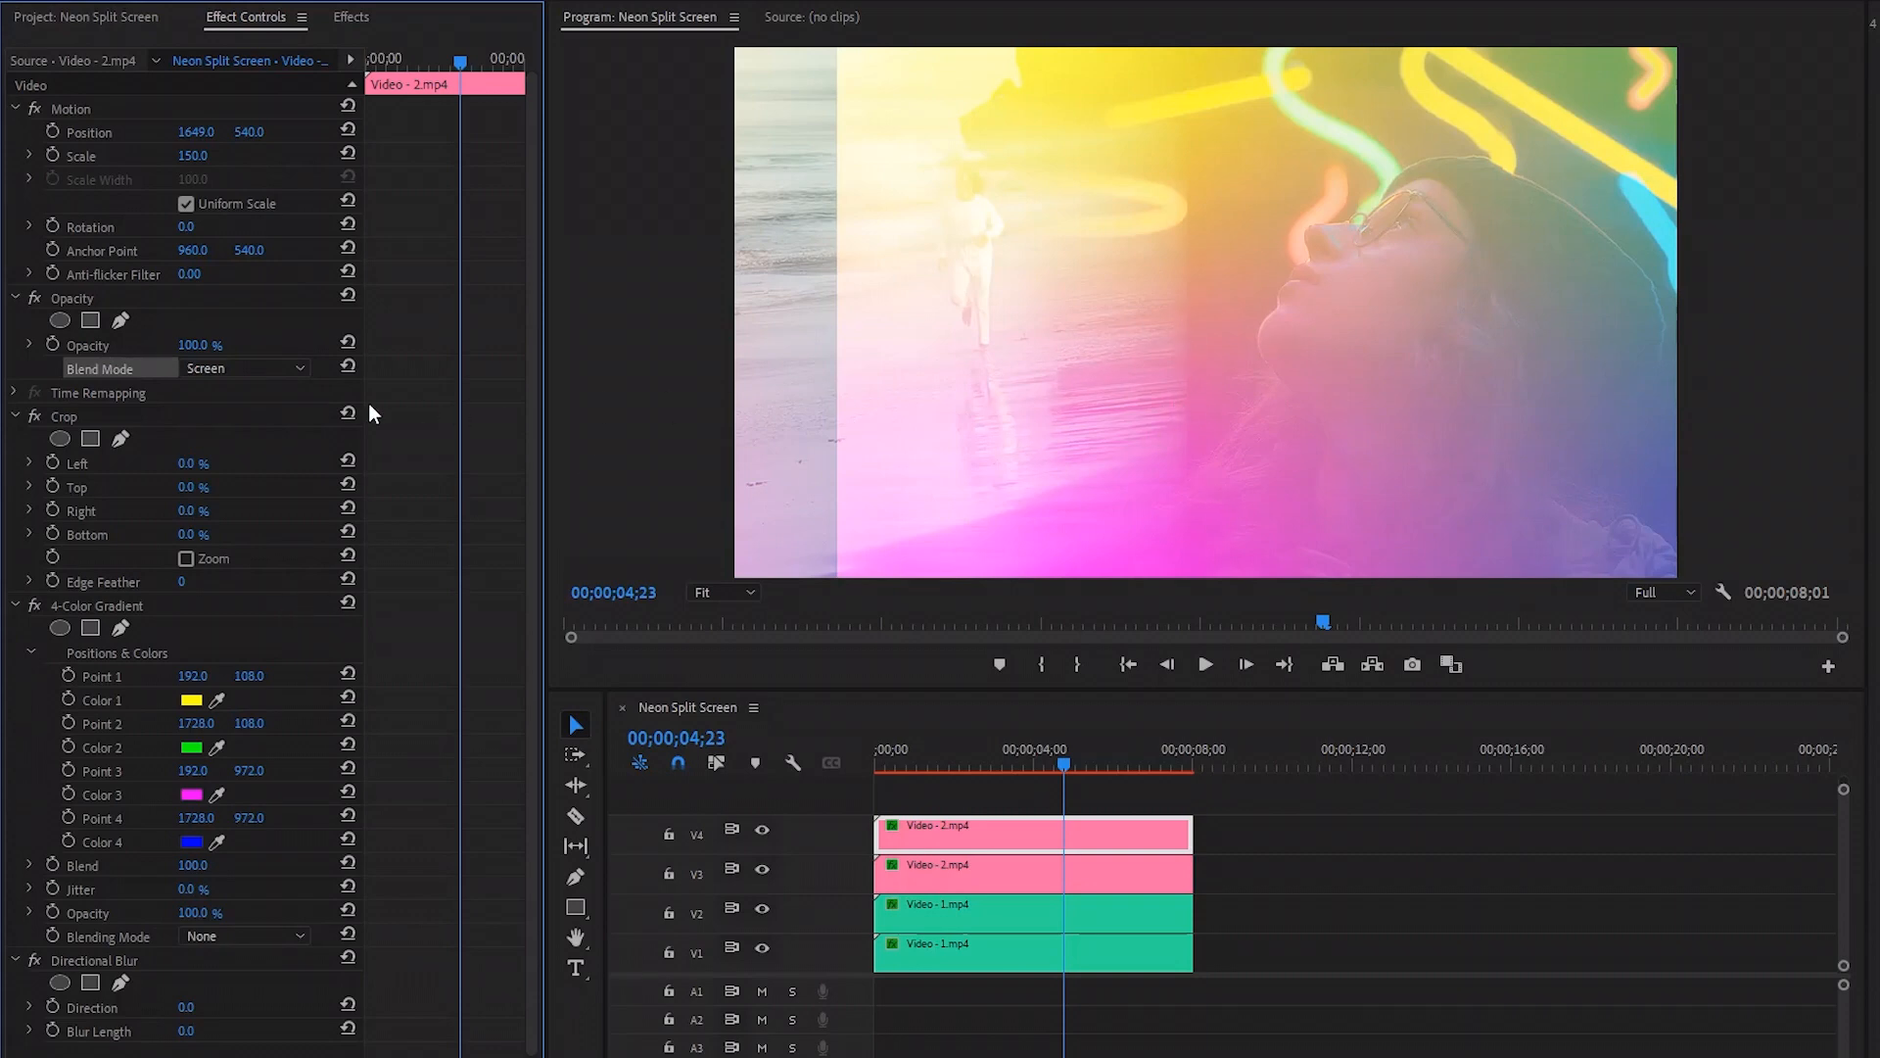
- Set the Crop effect's Left and Right values to 25% on the V4 Video - 2.mp4 clip
click(139, 419)
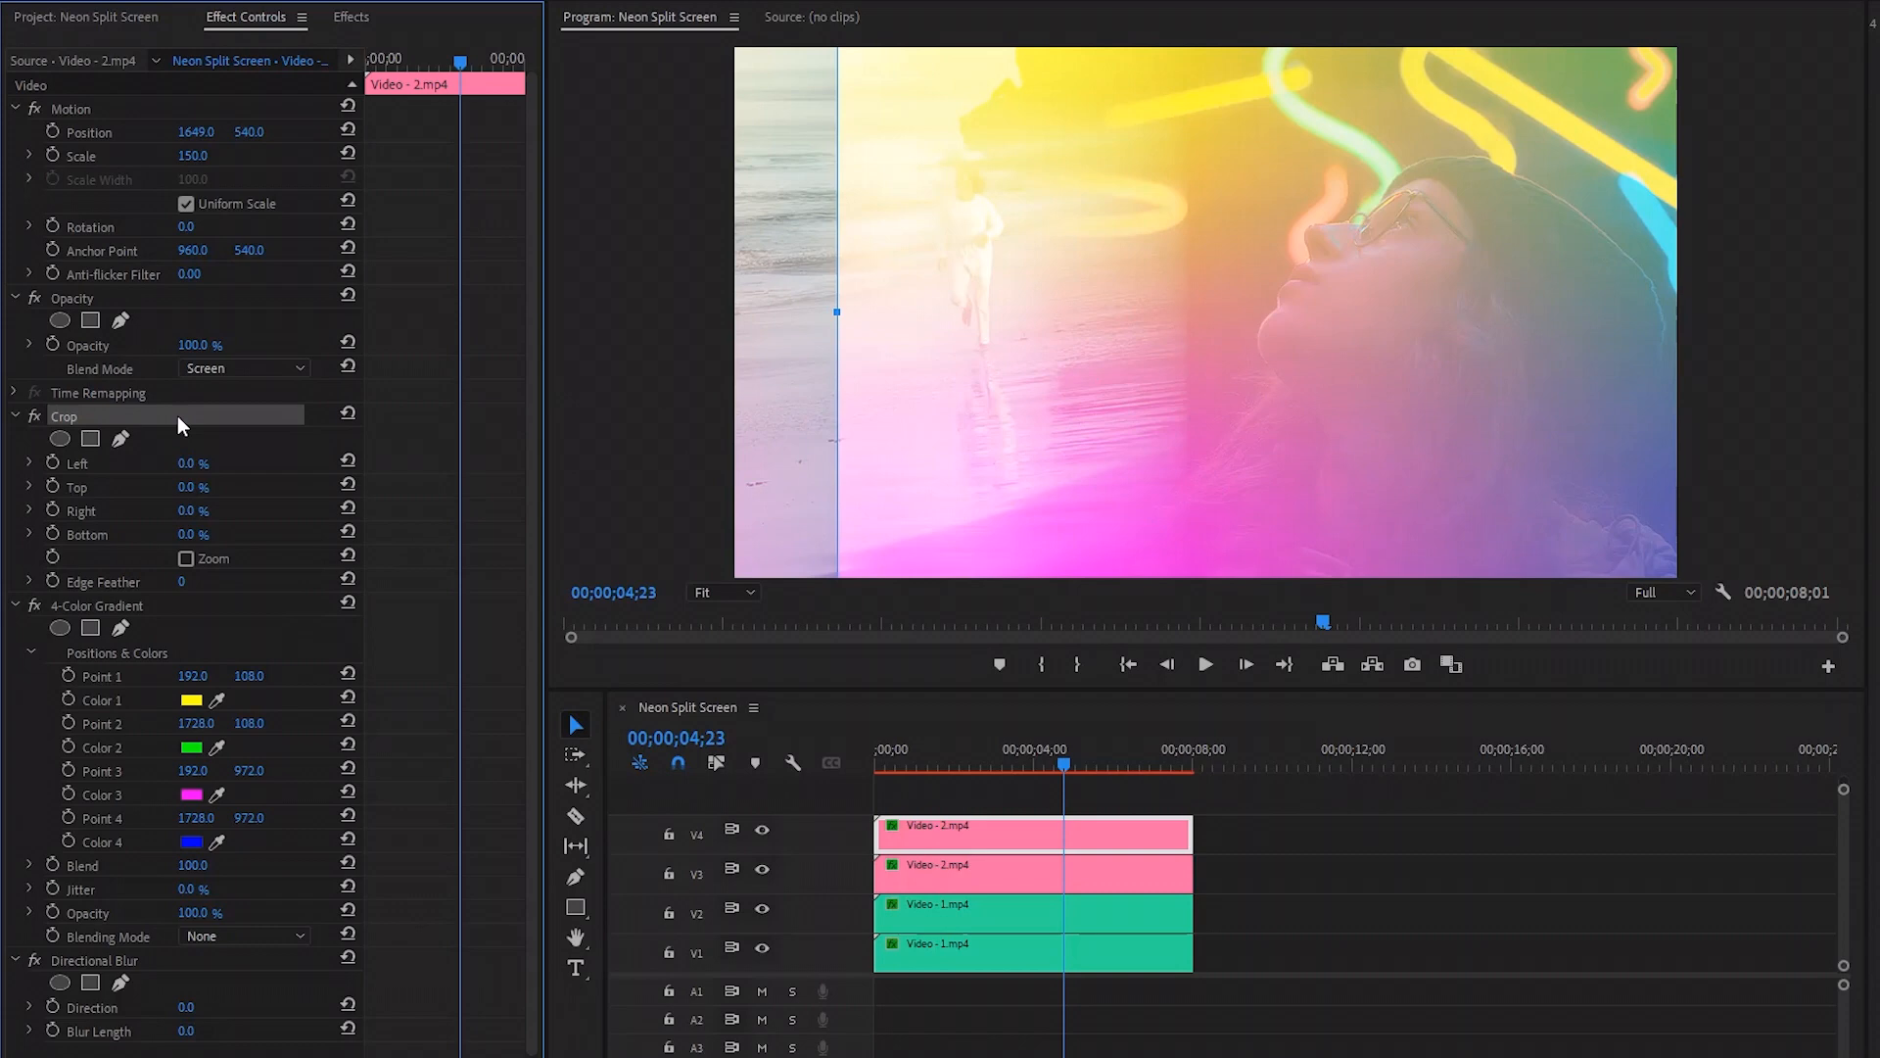
click(96, 466)
click(191, 463)
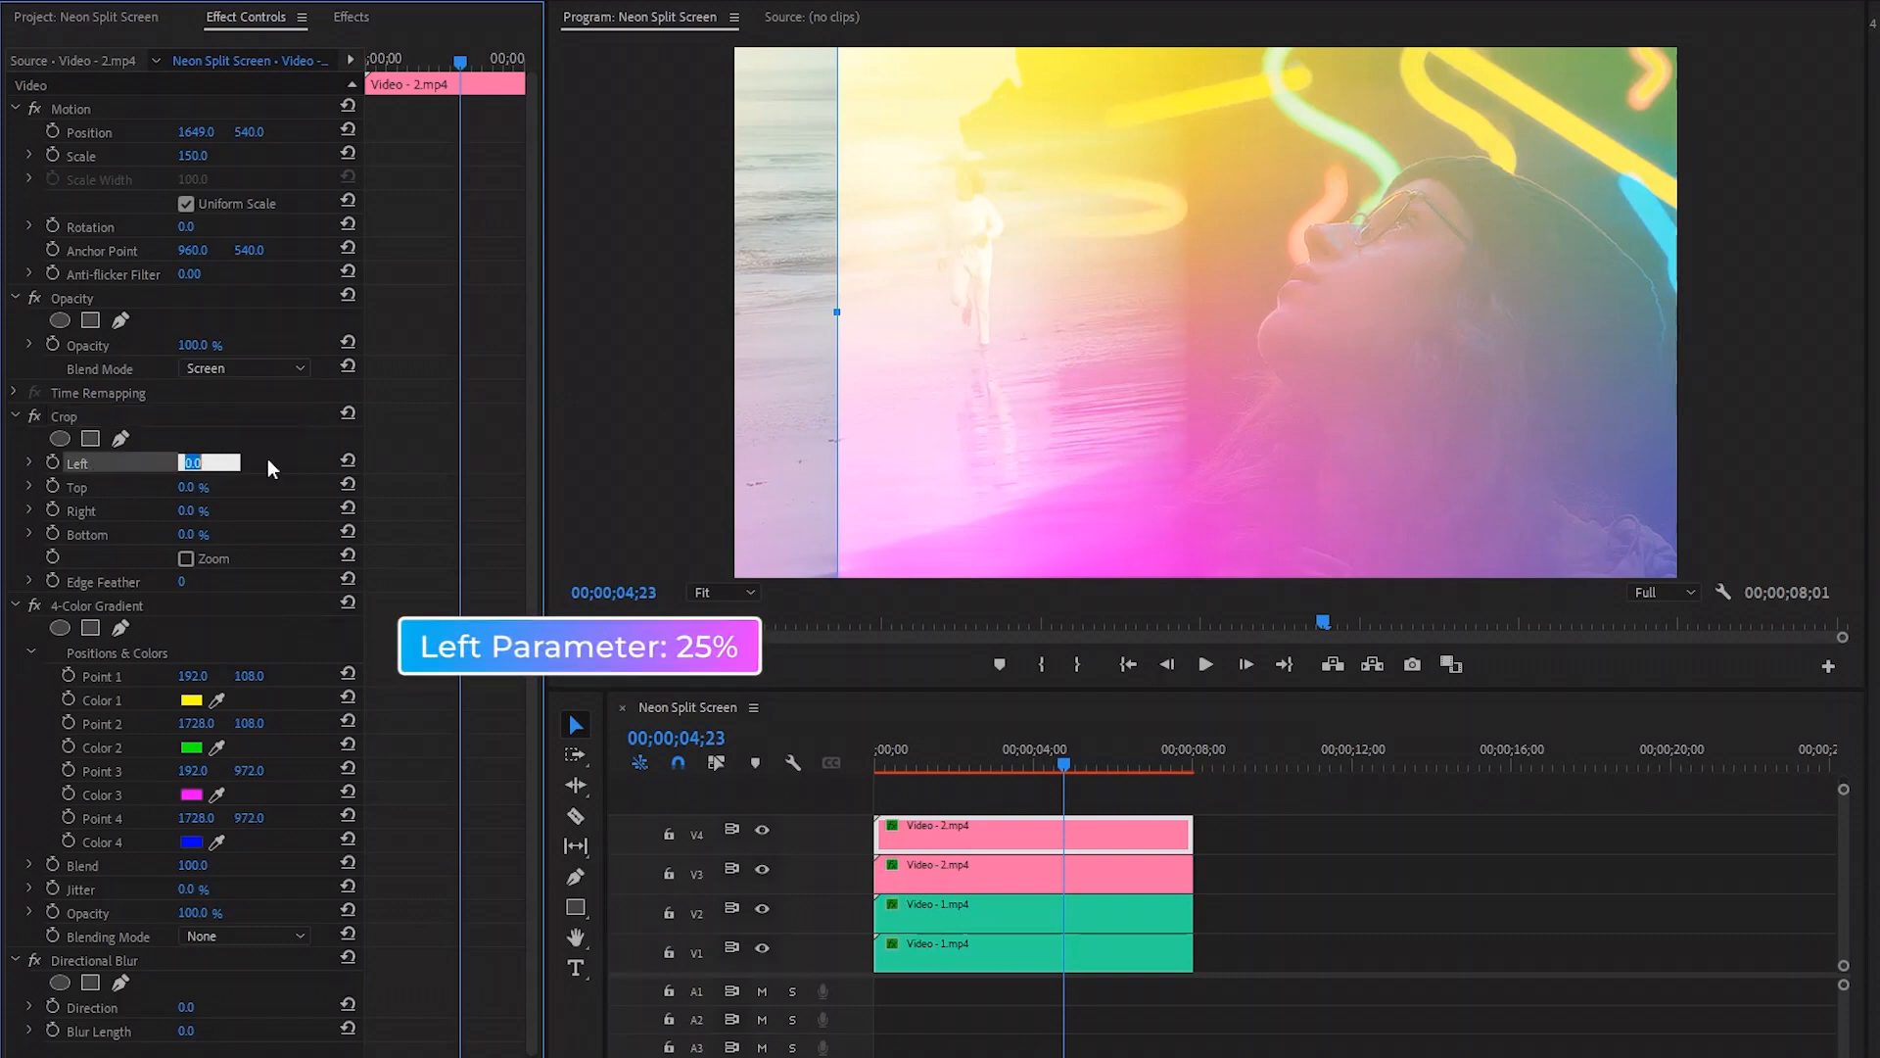
text(25)
key(Return)
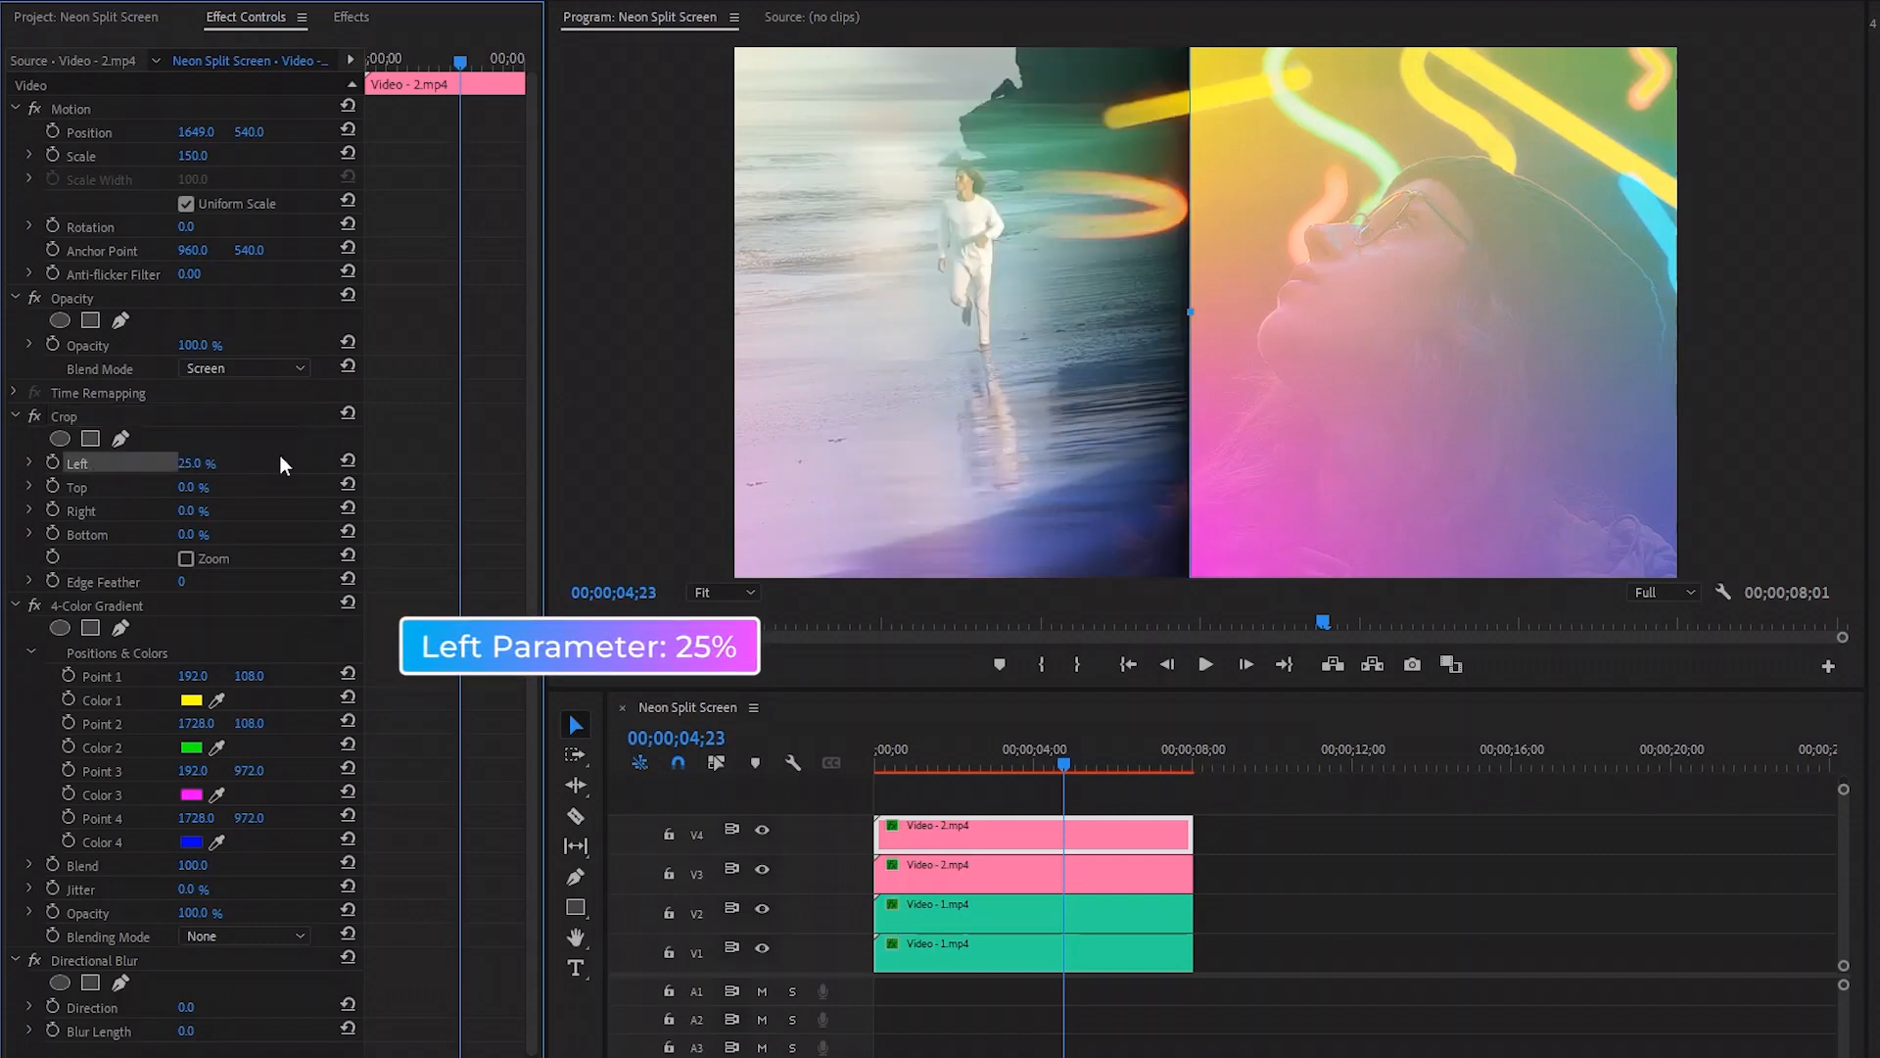
click(75, 514)
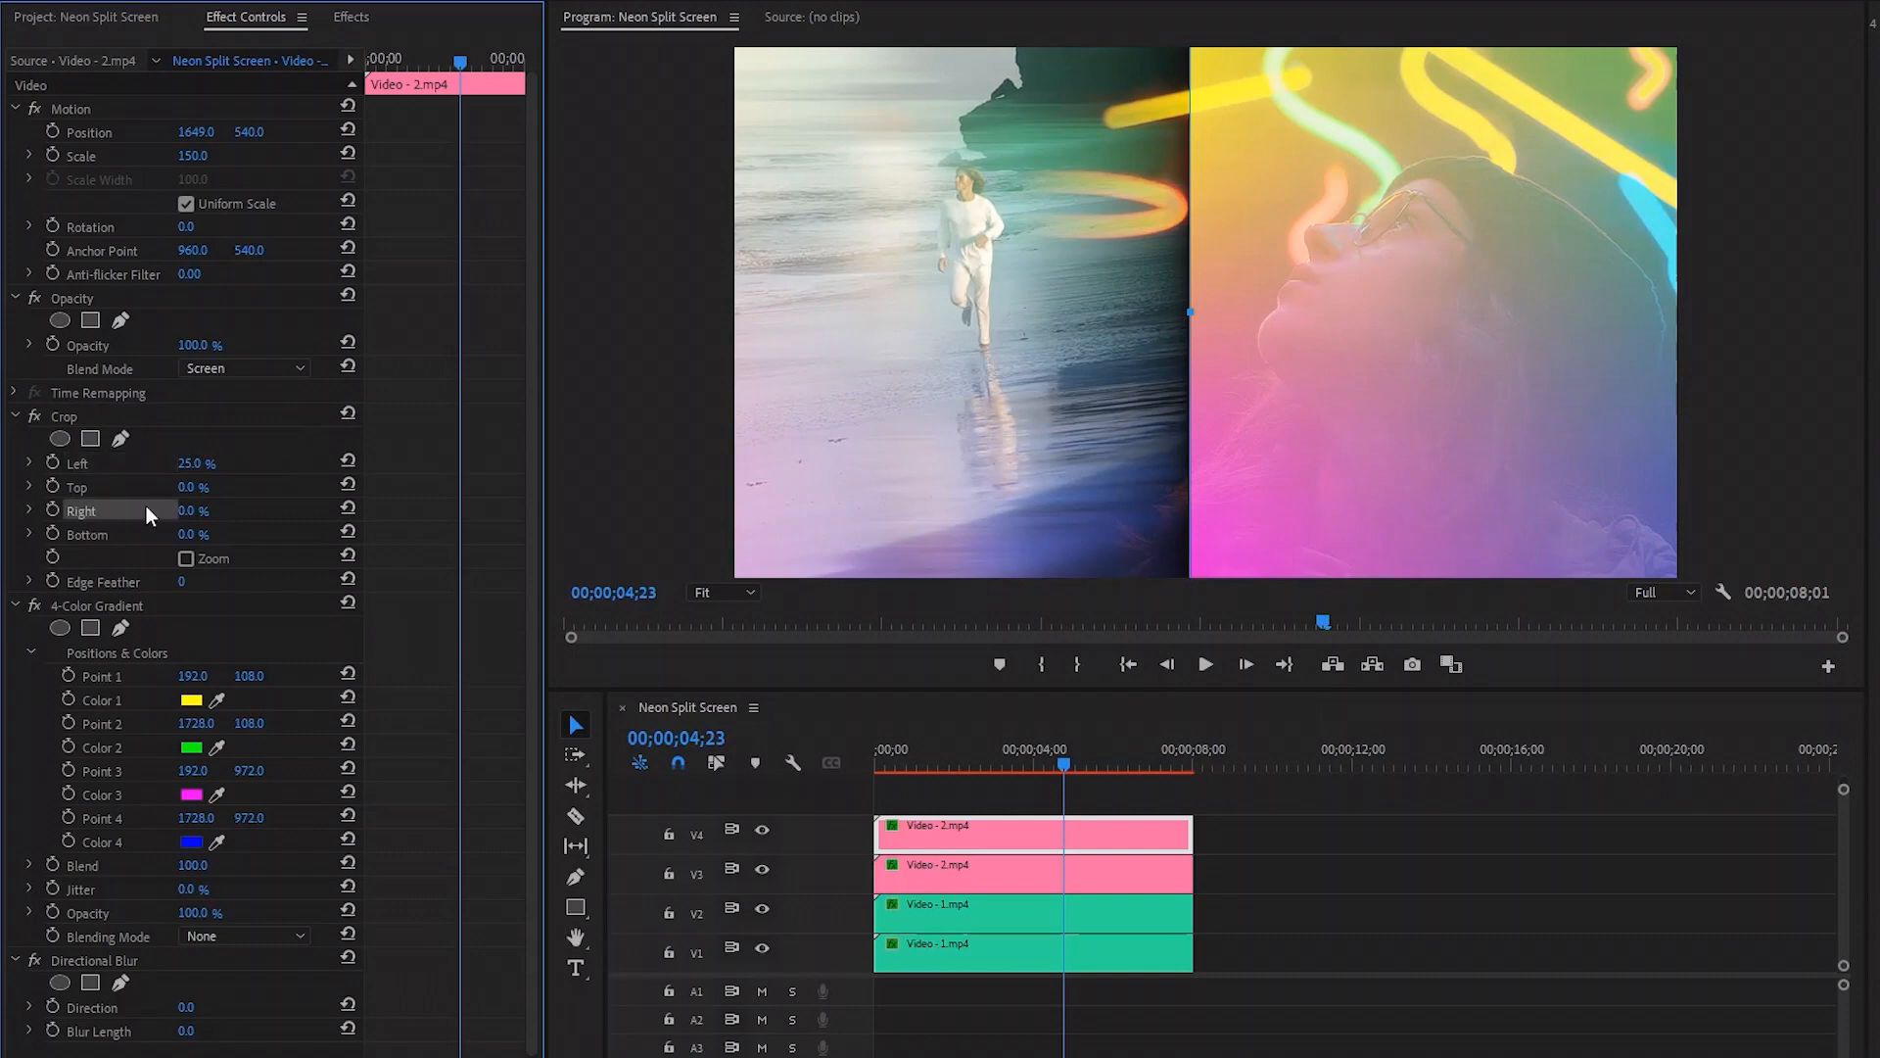
click(188, 510)
text(25)
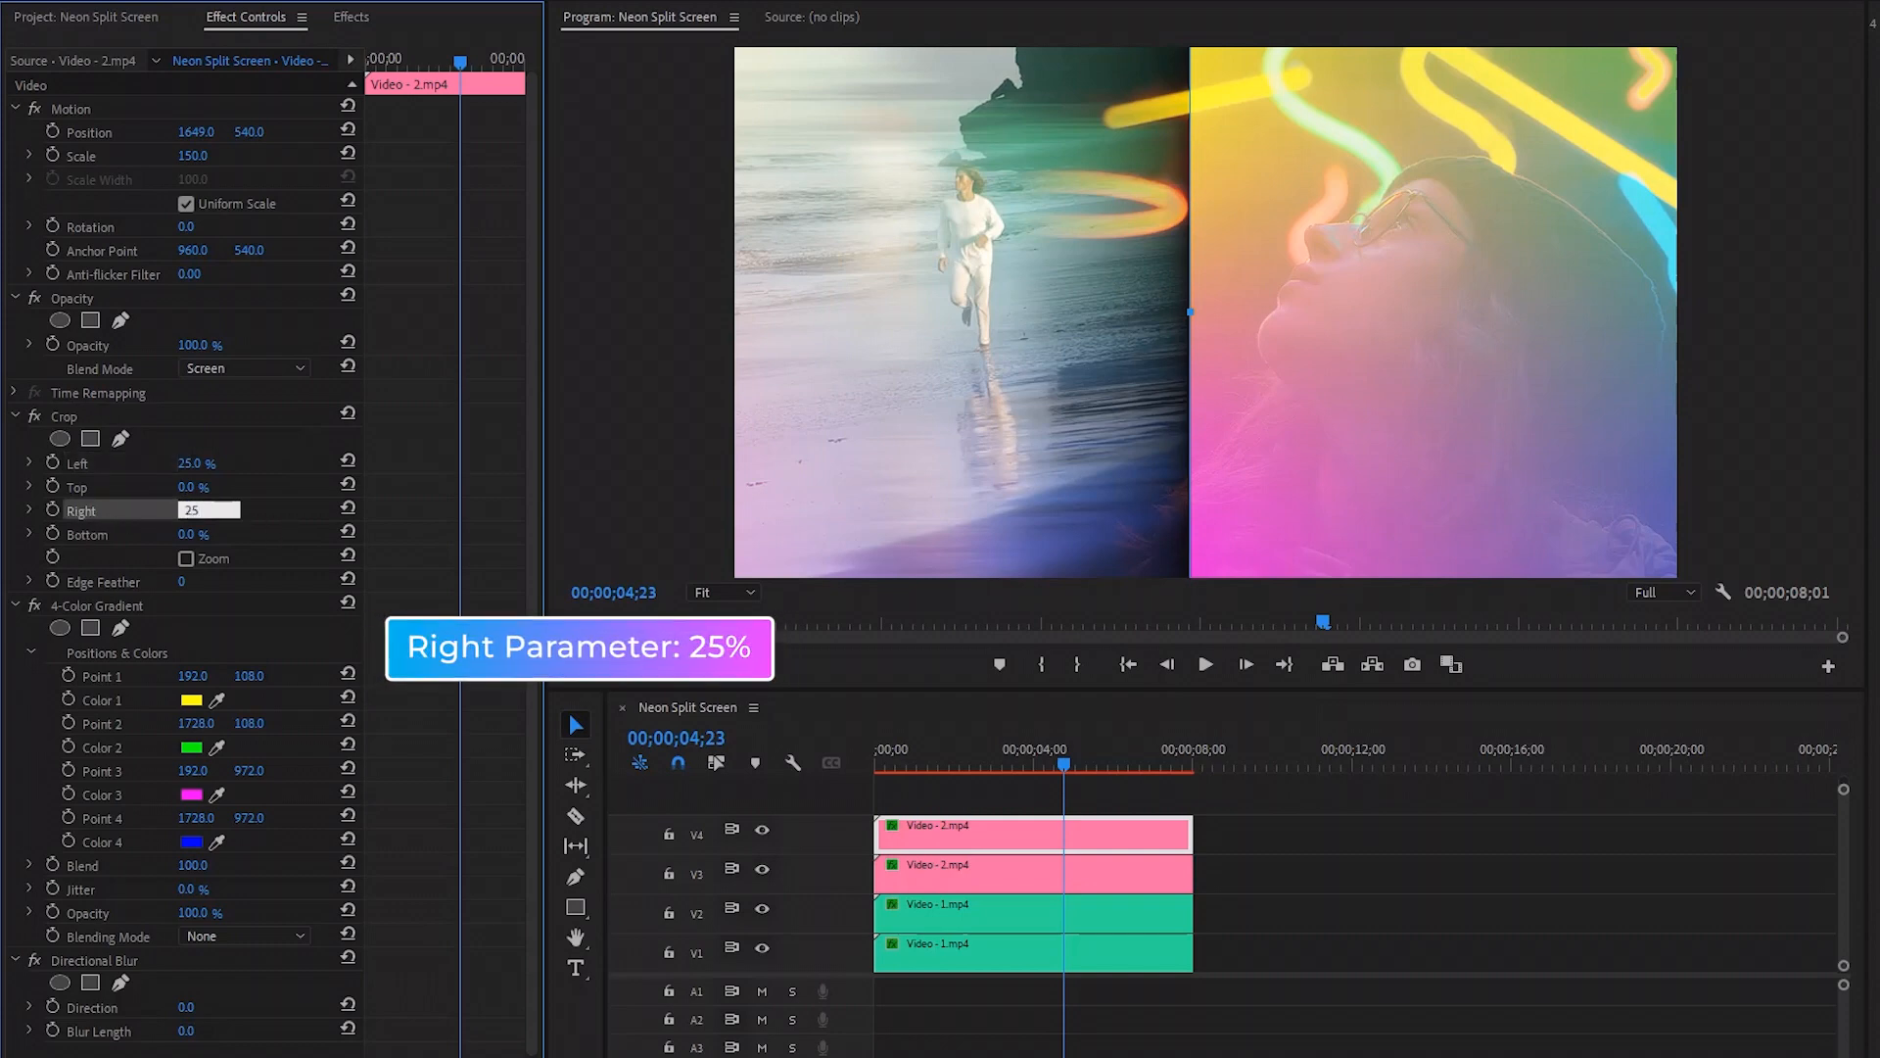
key(Return)
- Match Colors 1, 2 and 4 of the V4 clip's 4-Color Gradient to the magenta Color 3 and set its blending mode to Overlay
scroll(275, 519, down, 1)
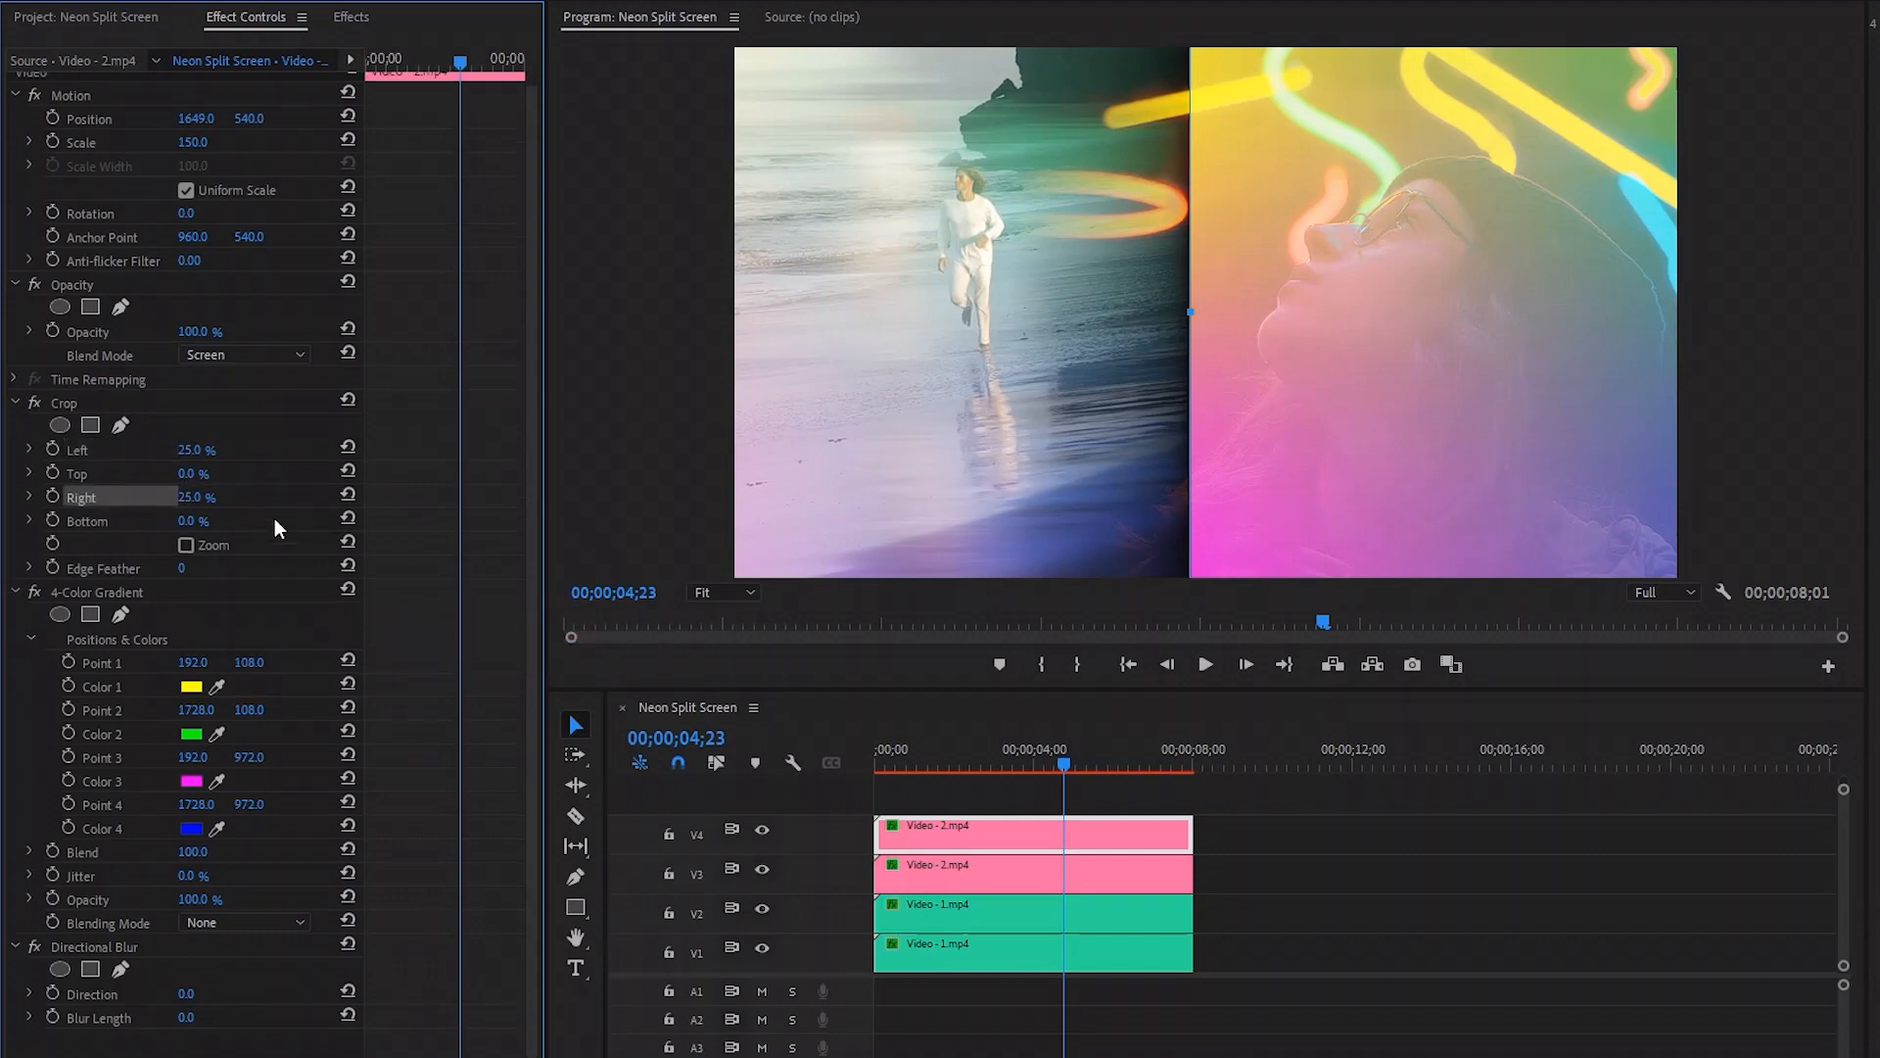
click(113, 588)
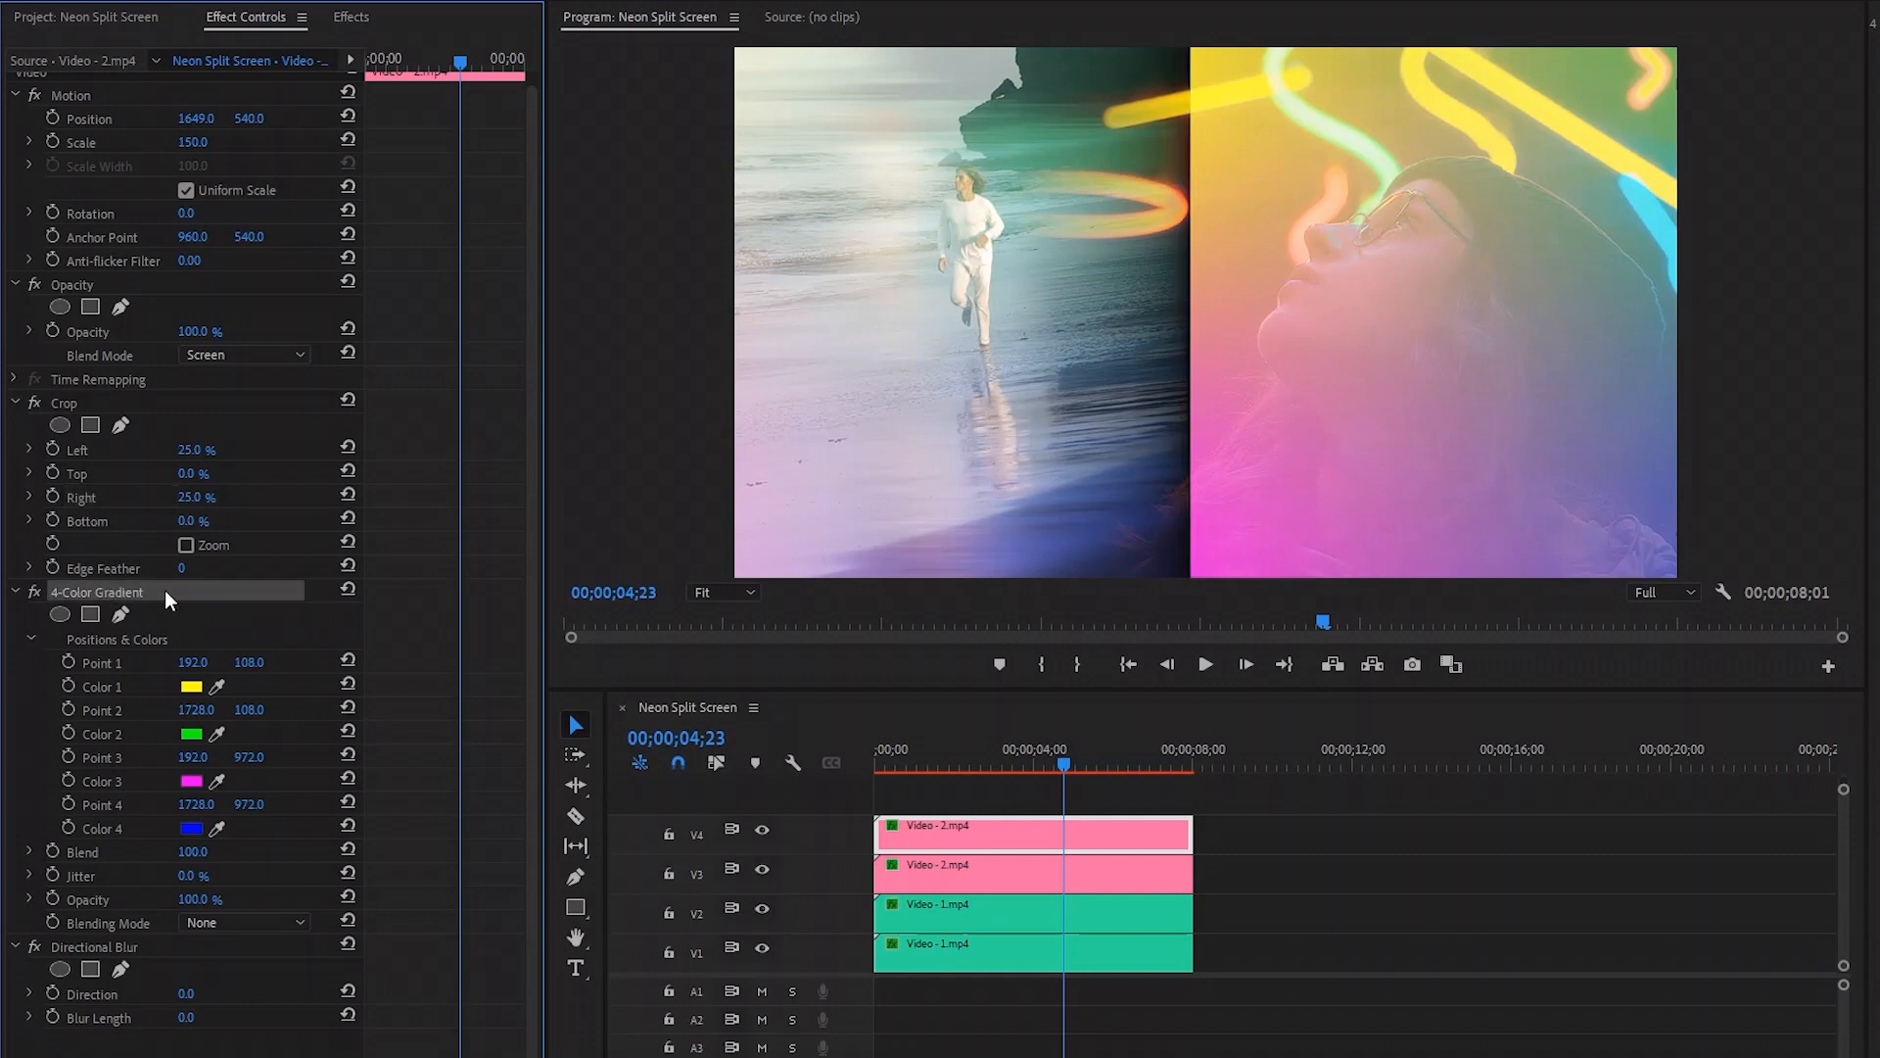
click(217, 685)
click(192, 780)
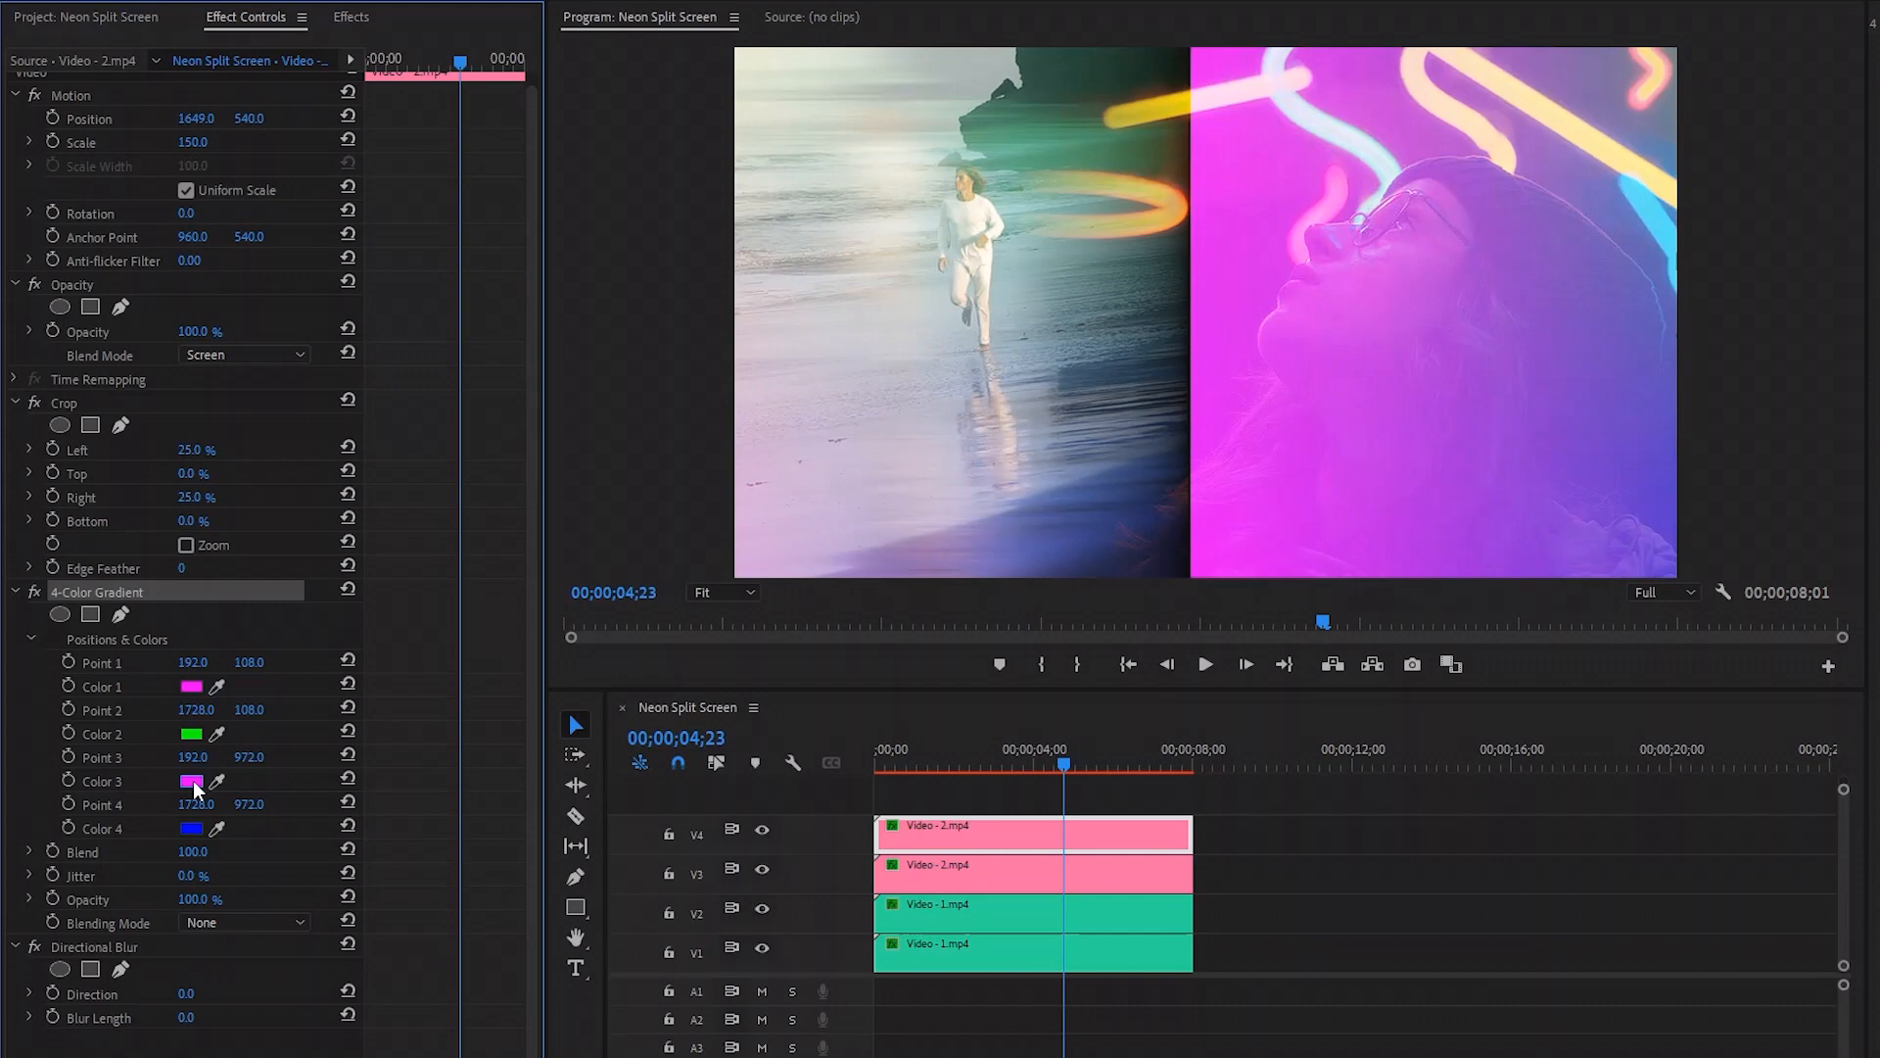
click(217, 734)
click(191, 780)
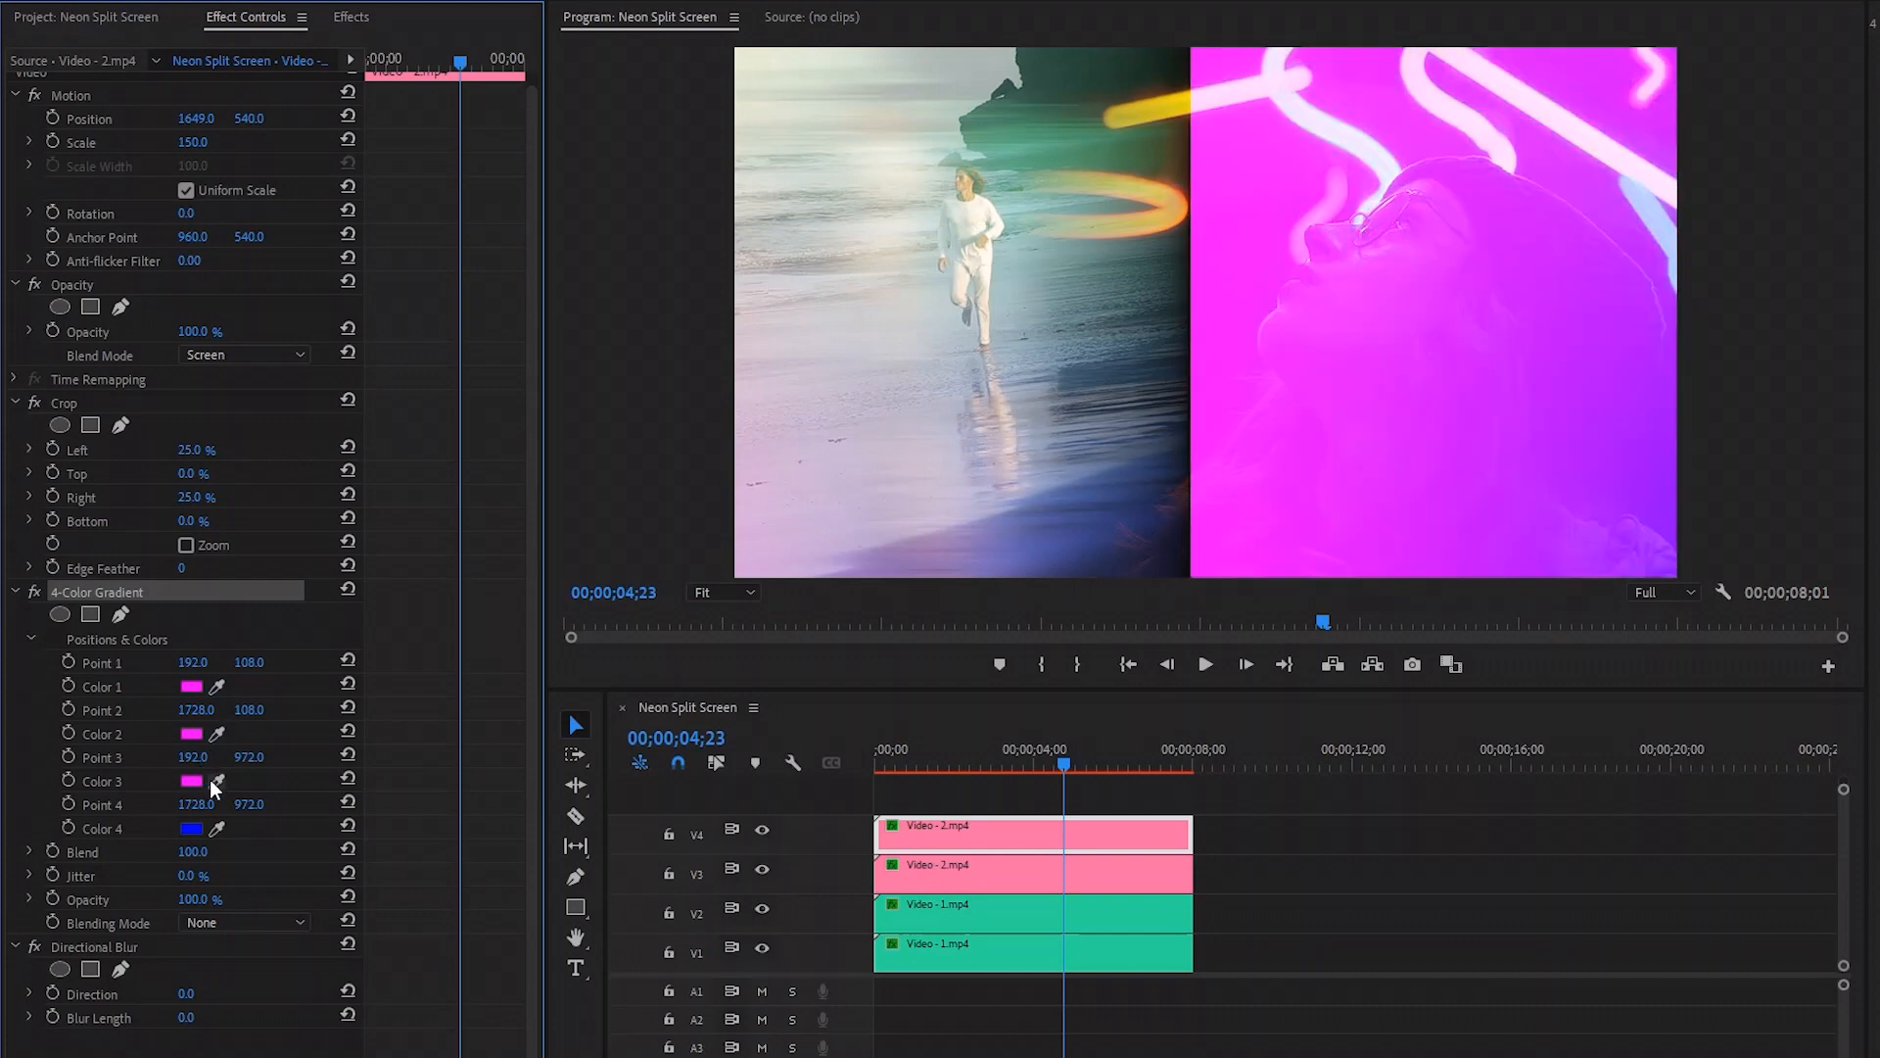
click(217, 828)
click(196, 780)
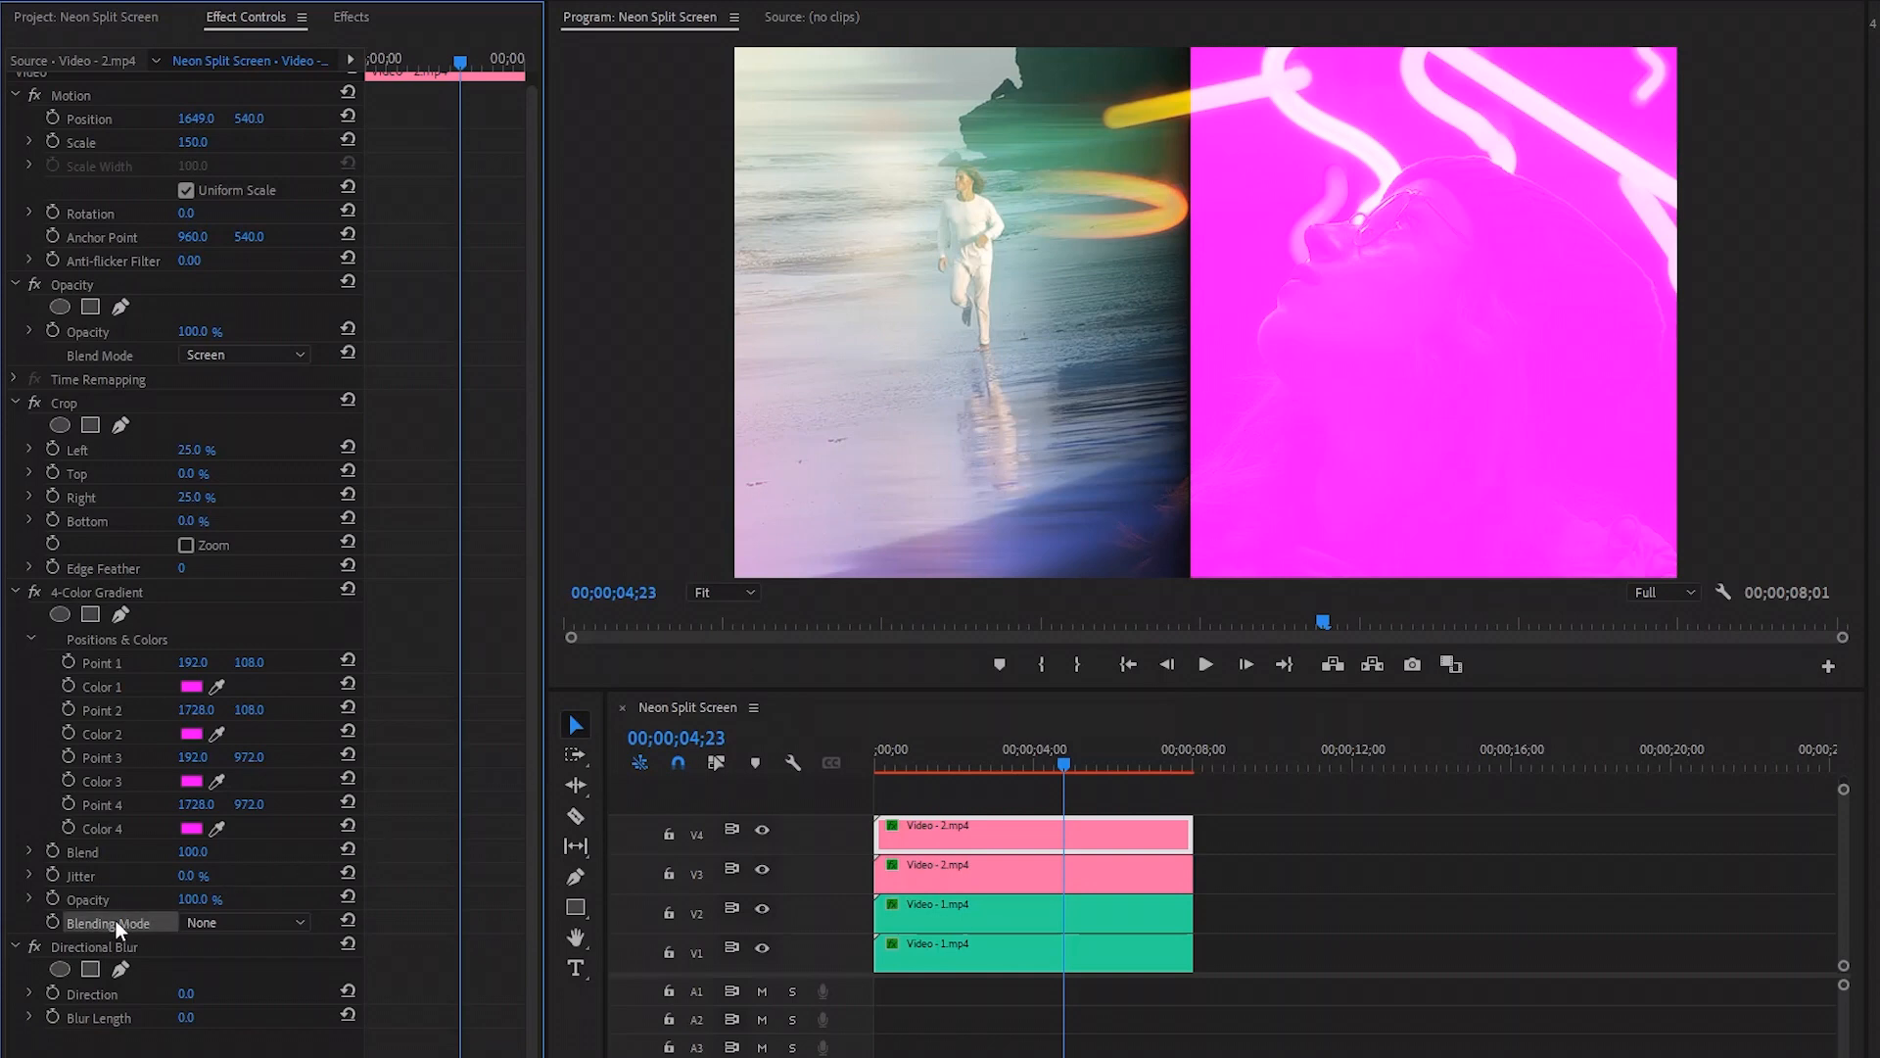
click(235, 925)
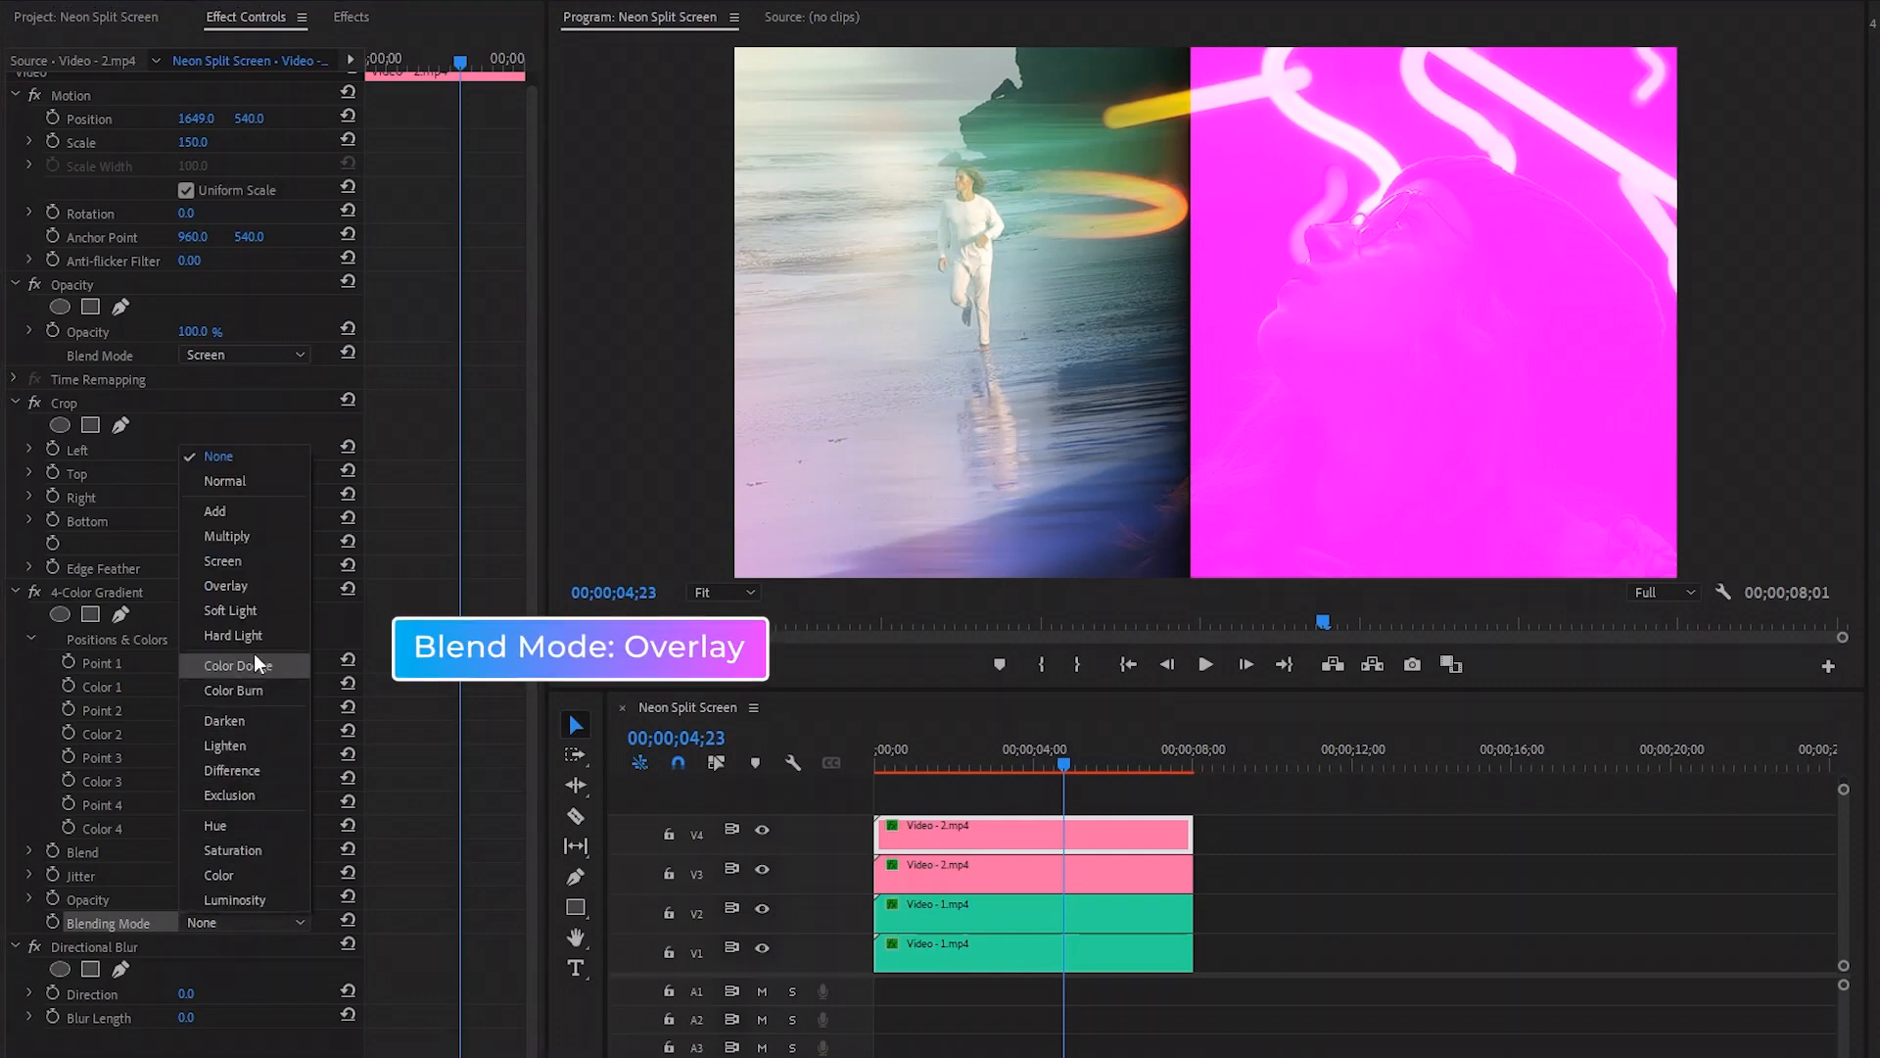
click(244, 585)
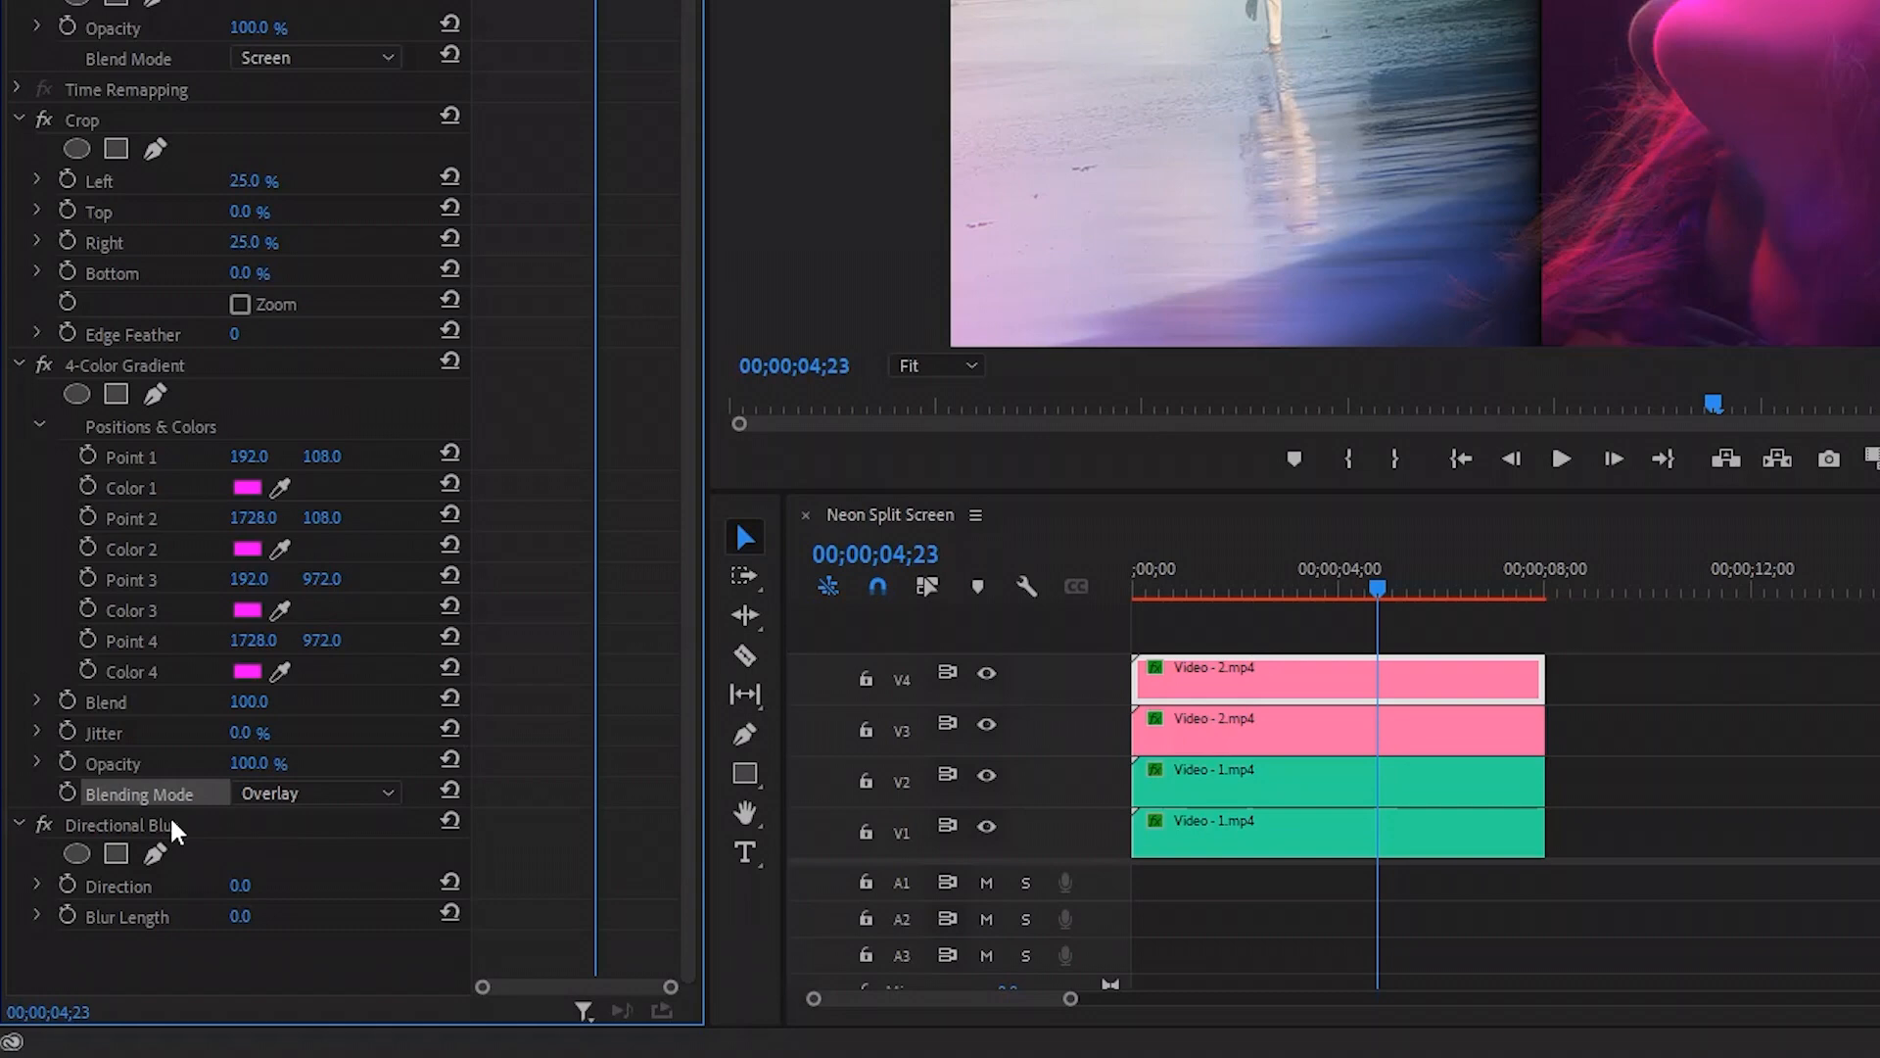
- Set the Directional Blur on the V4 clip to a direction of 90° and a blur length of 38
click(138, 915)
click(240, 885)
text(90)
key(Return)
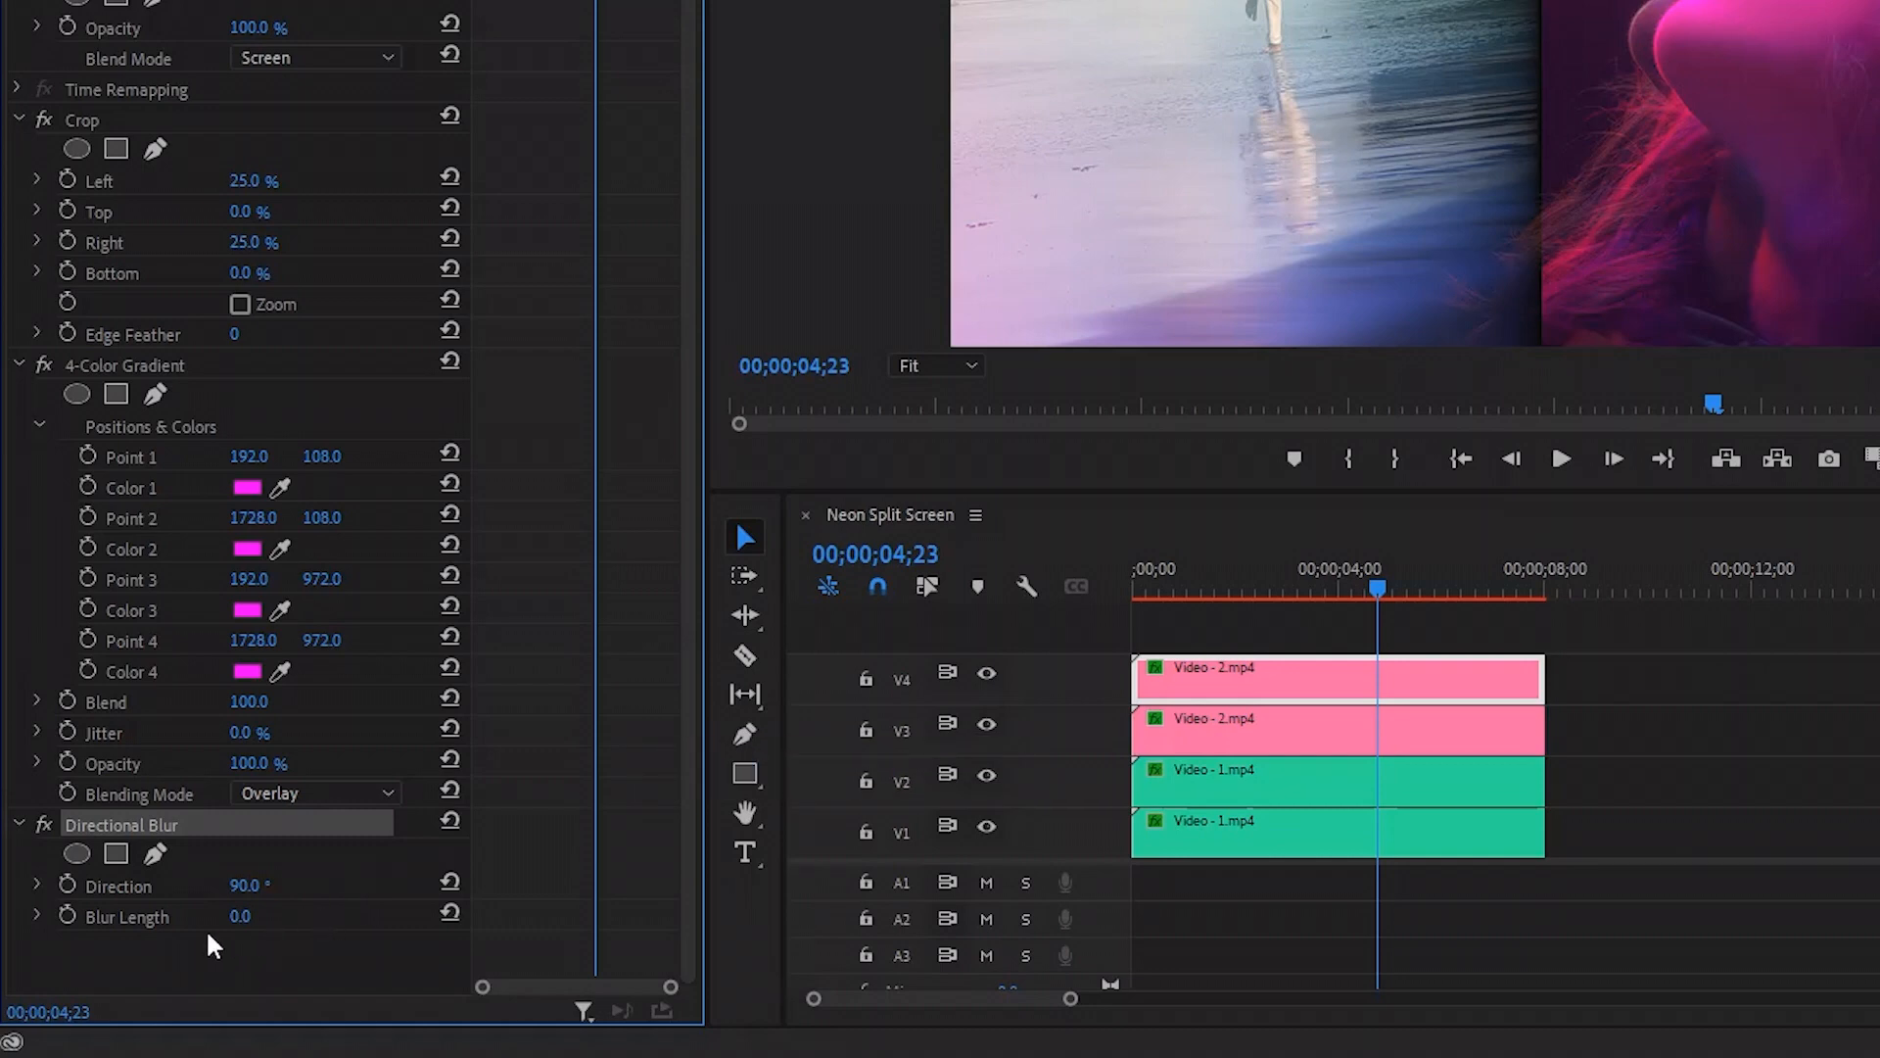
click(239, 920)
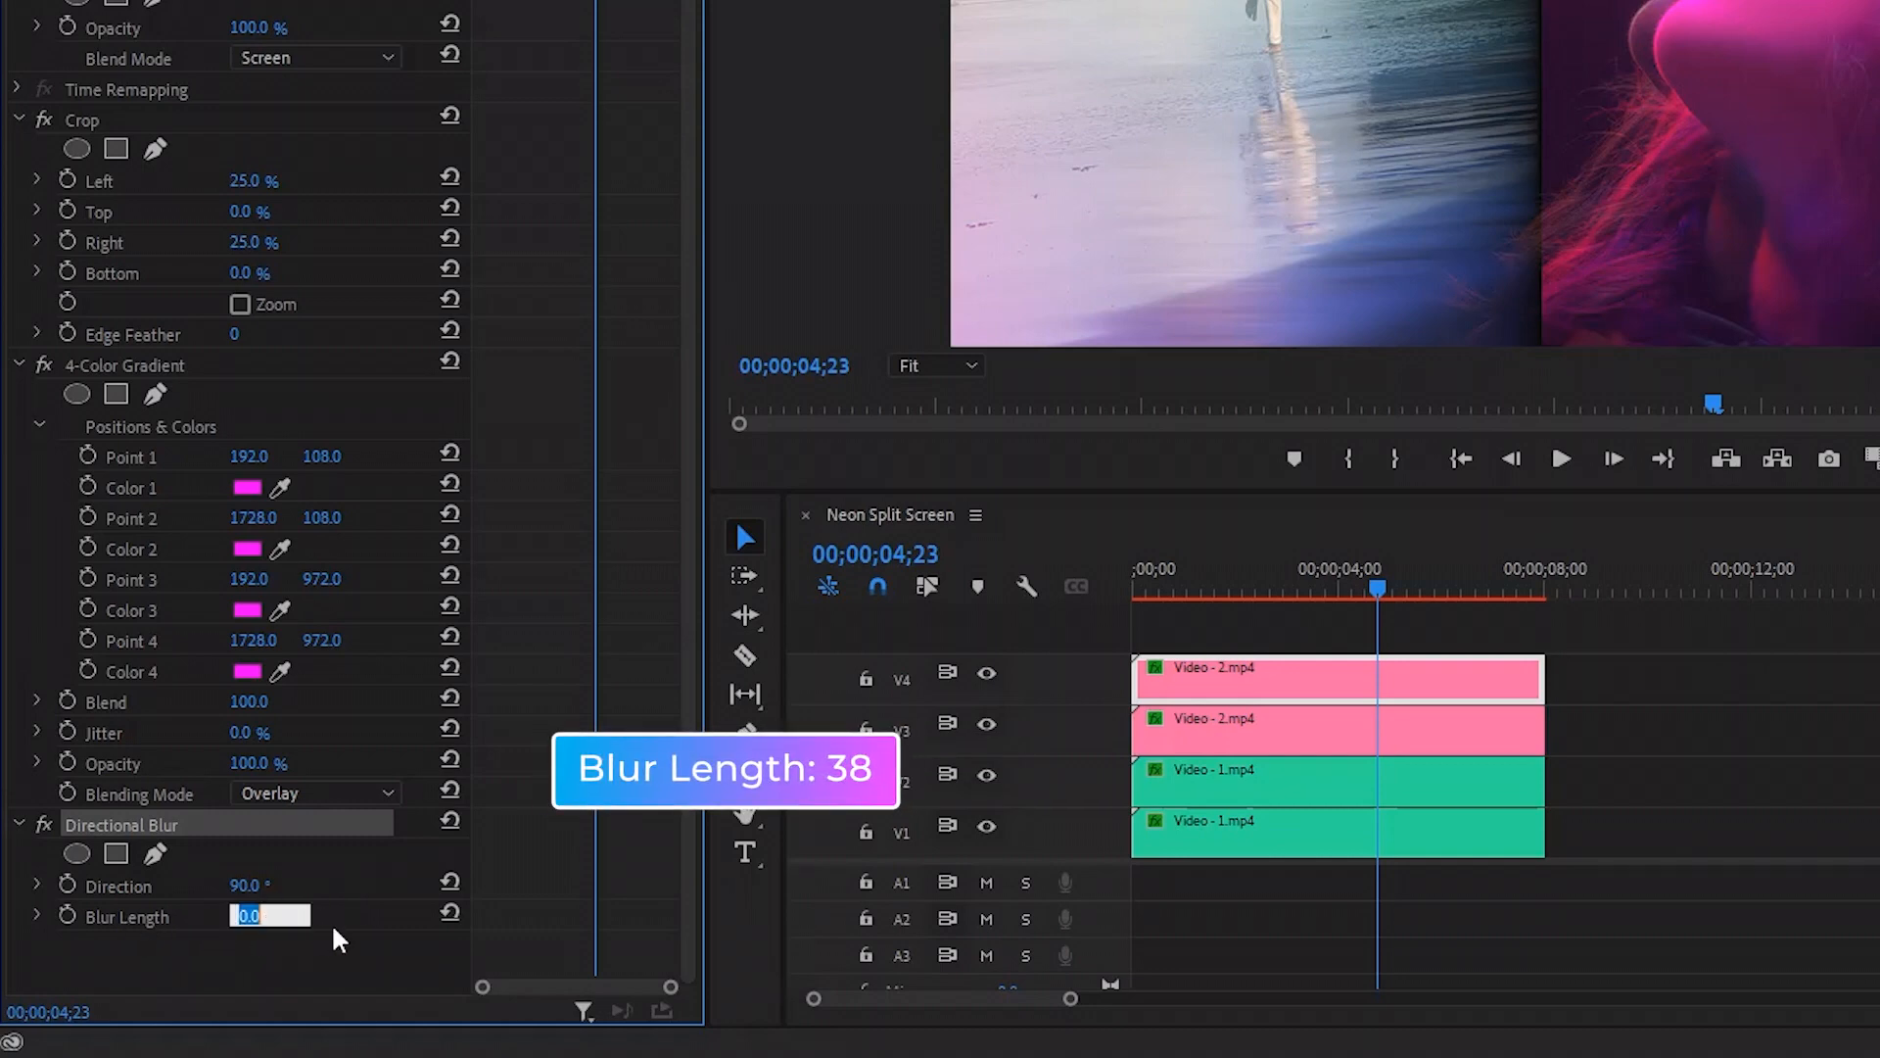
text(38)
key(Return)
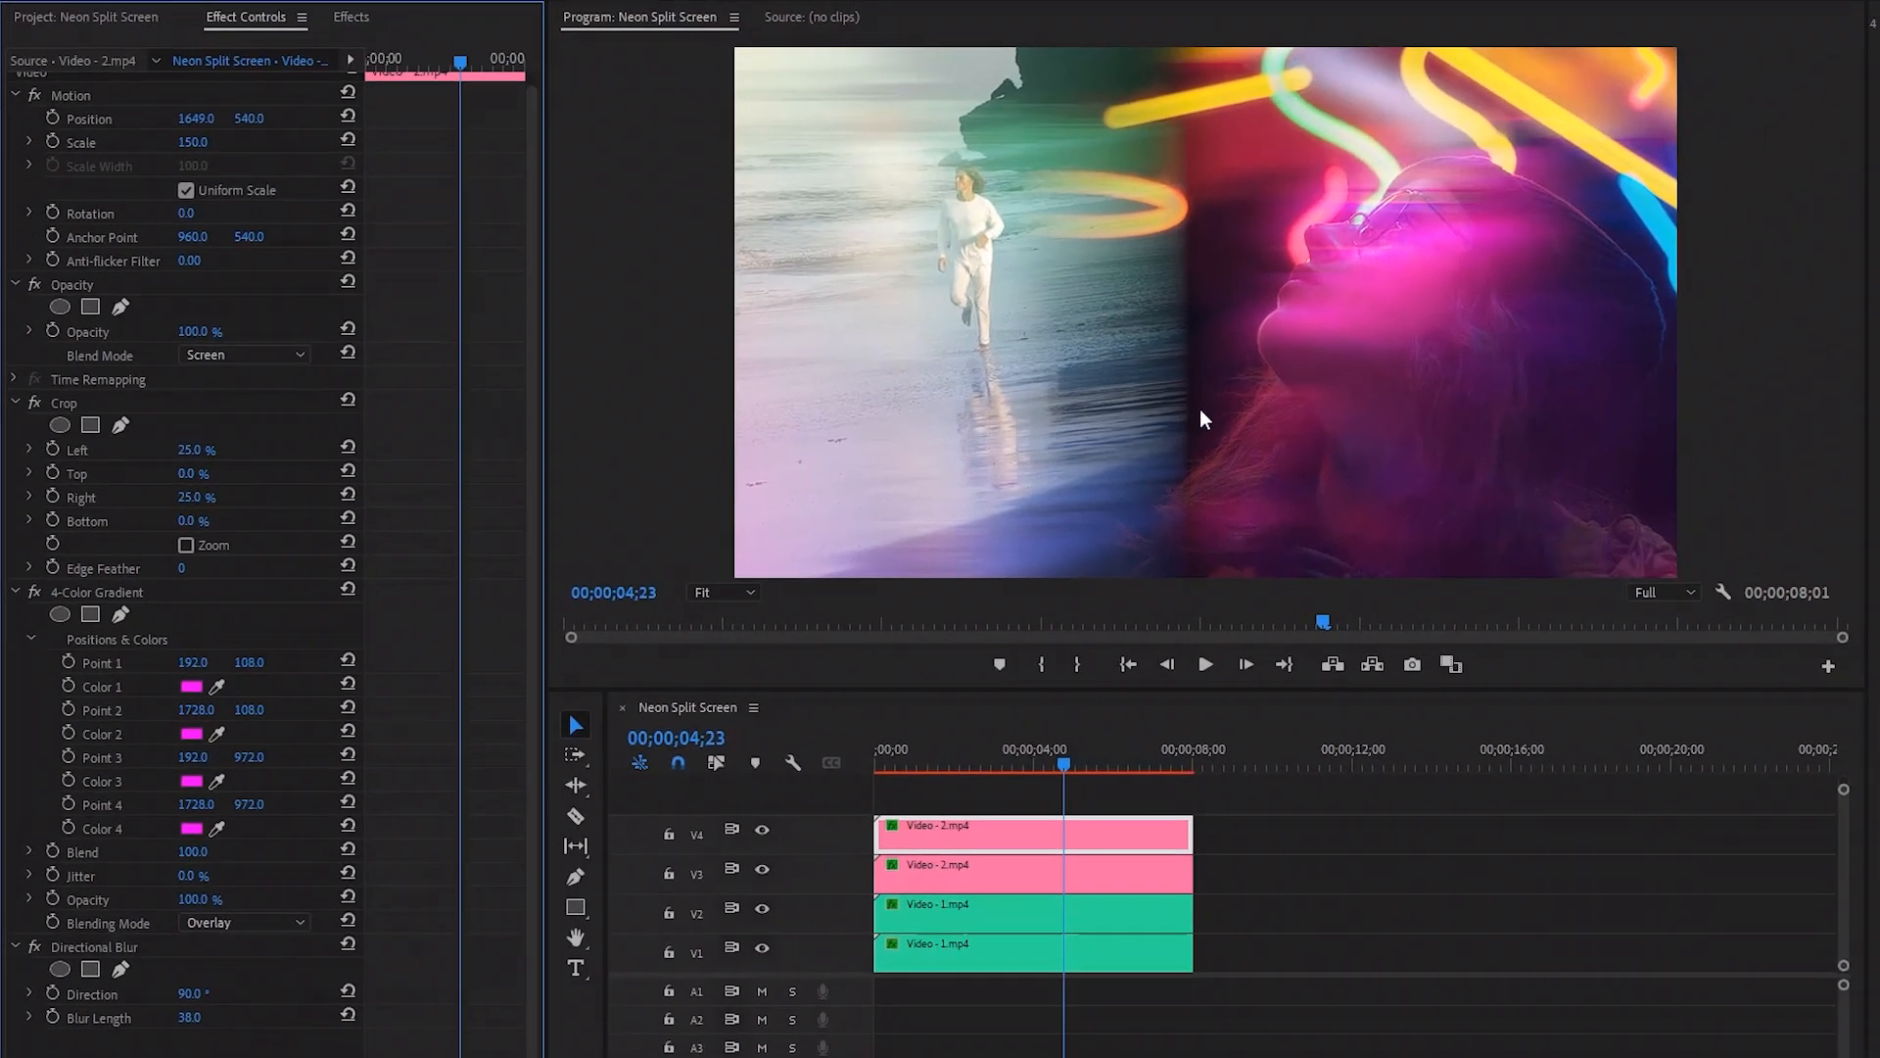
- Play the sequence from the beginning to preview the finished neon split-screen effect
mouse_move(965, 766)
mouse_down()
mouse_move(878, 766)
mouse_move(987, 785)
mouse_up()
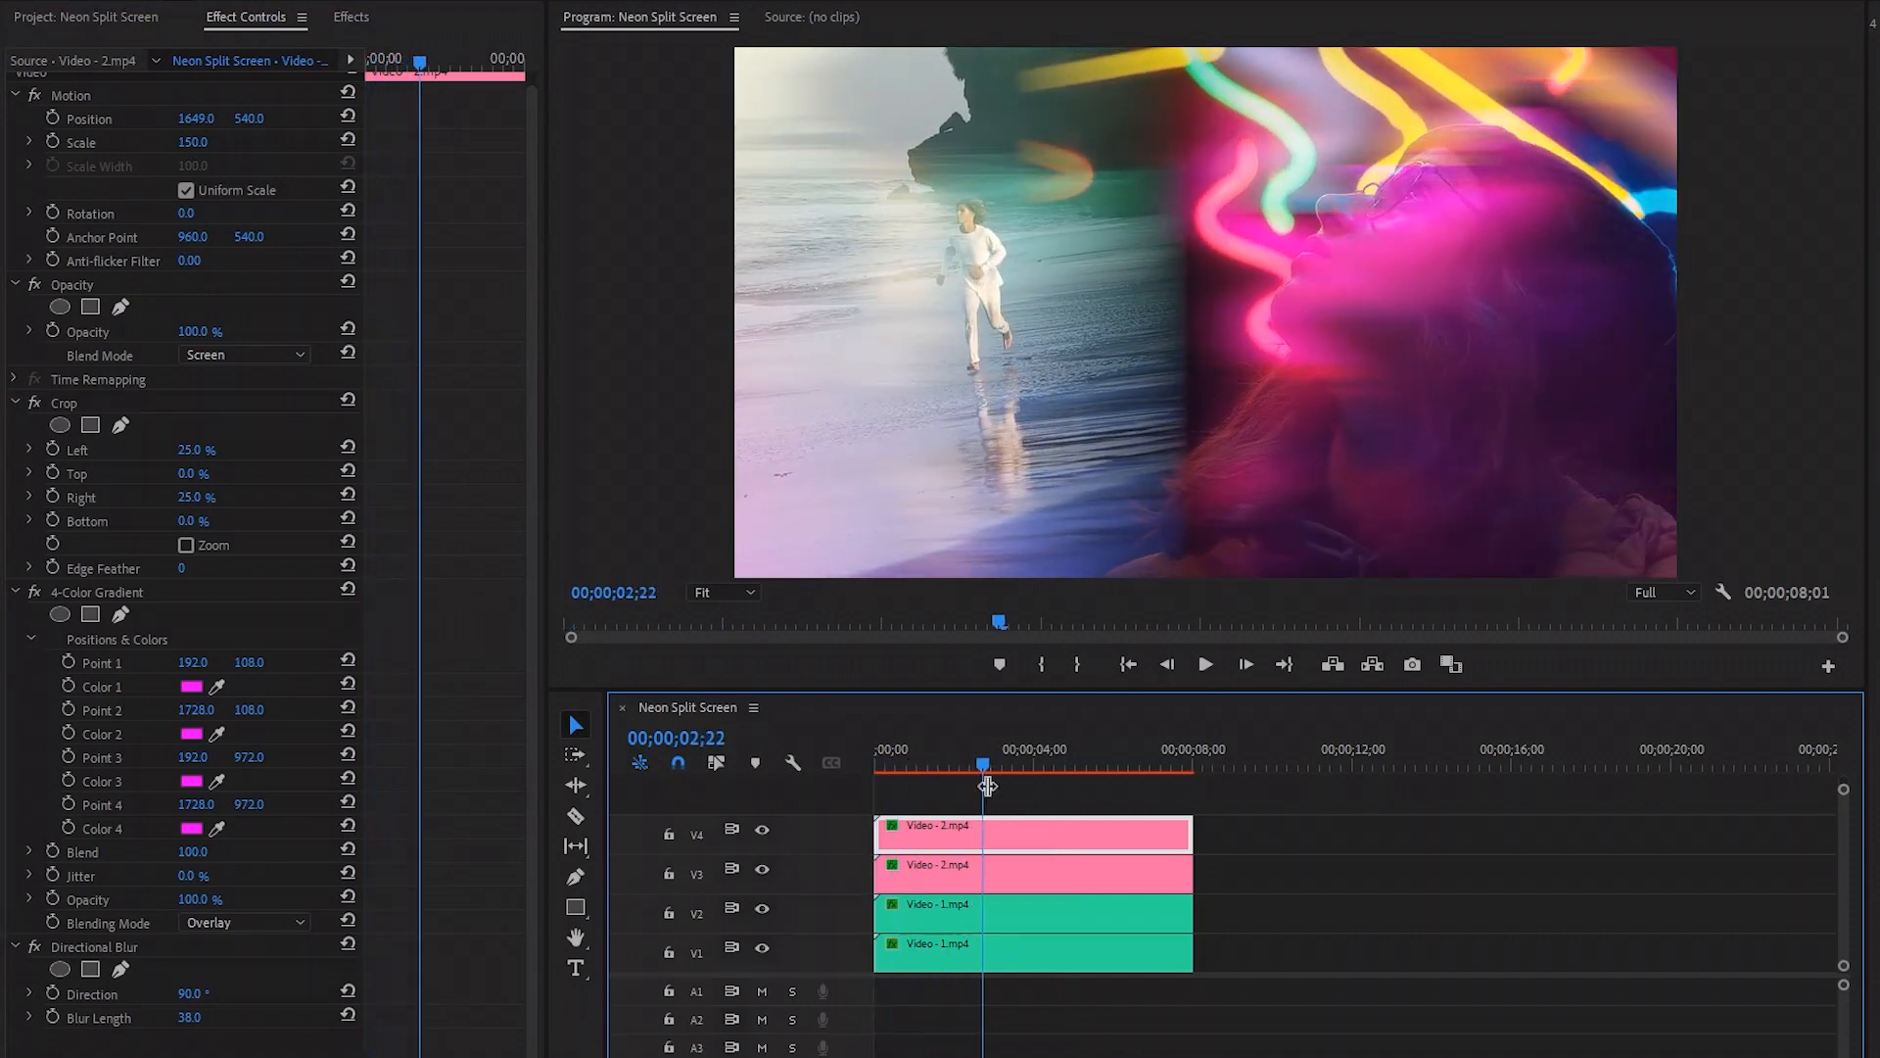
click(1009, 805)
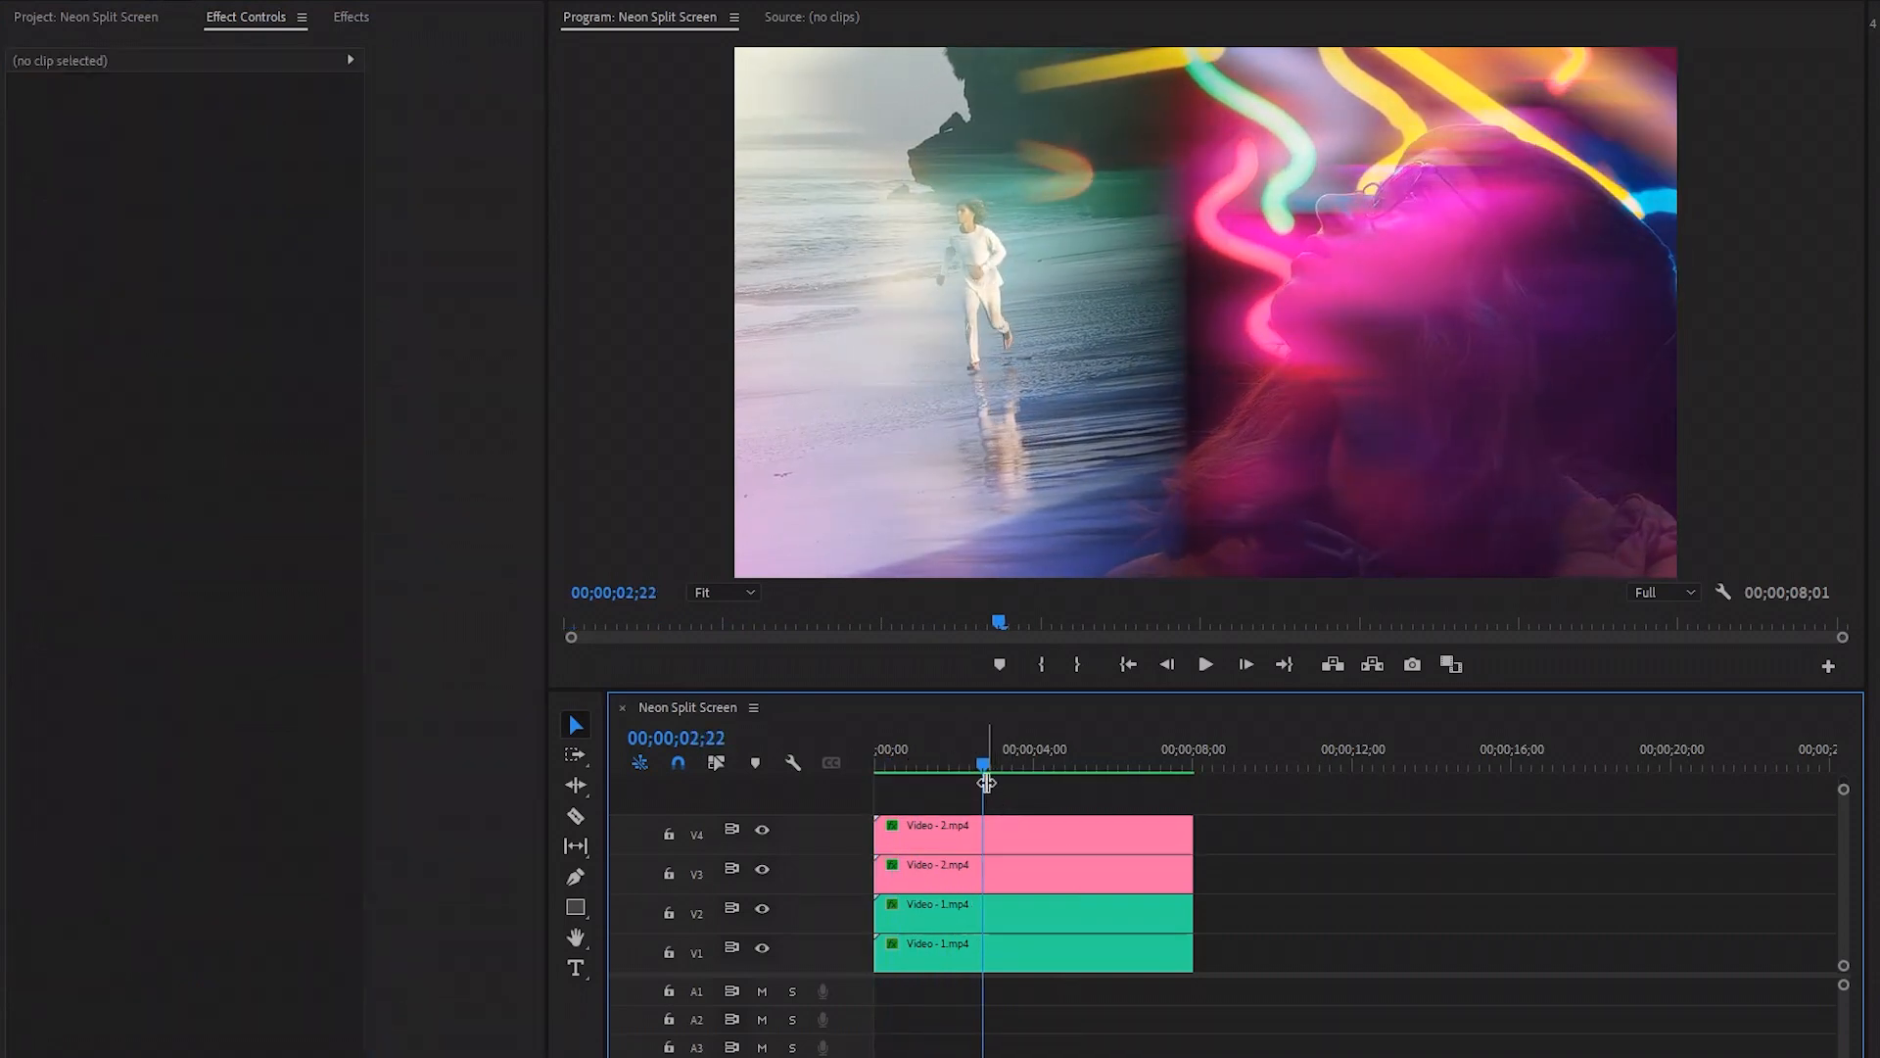
drag(981, 762, 831, 766)
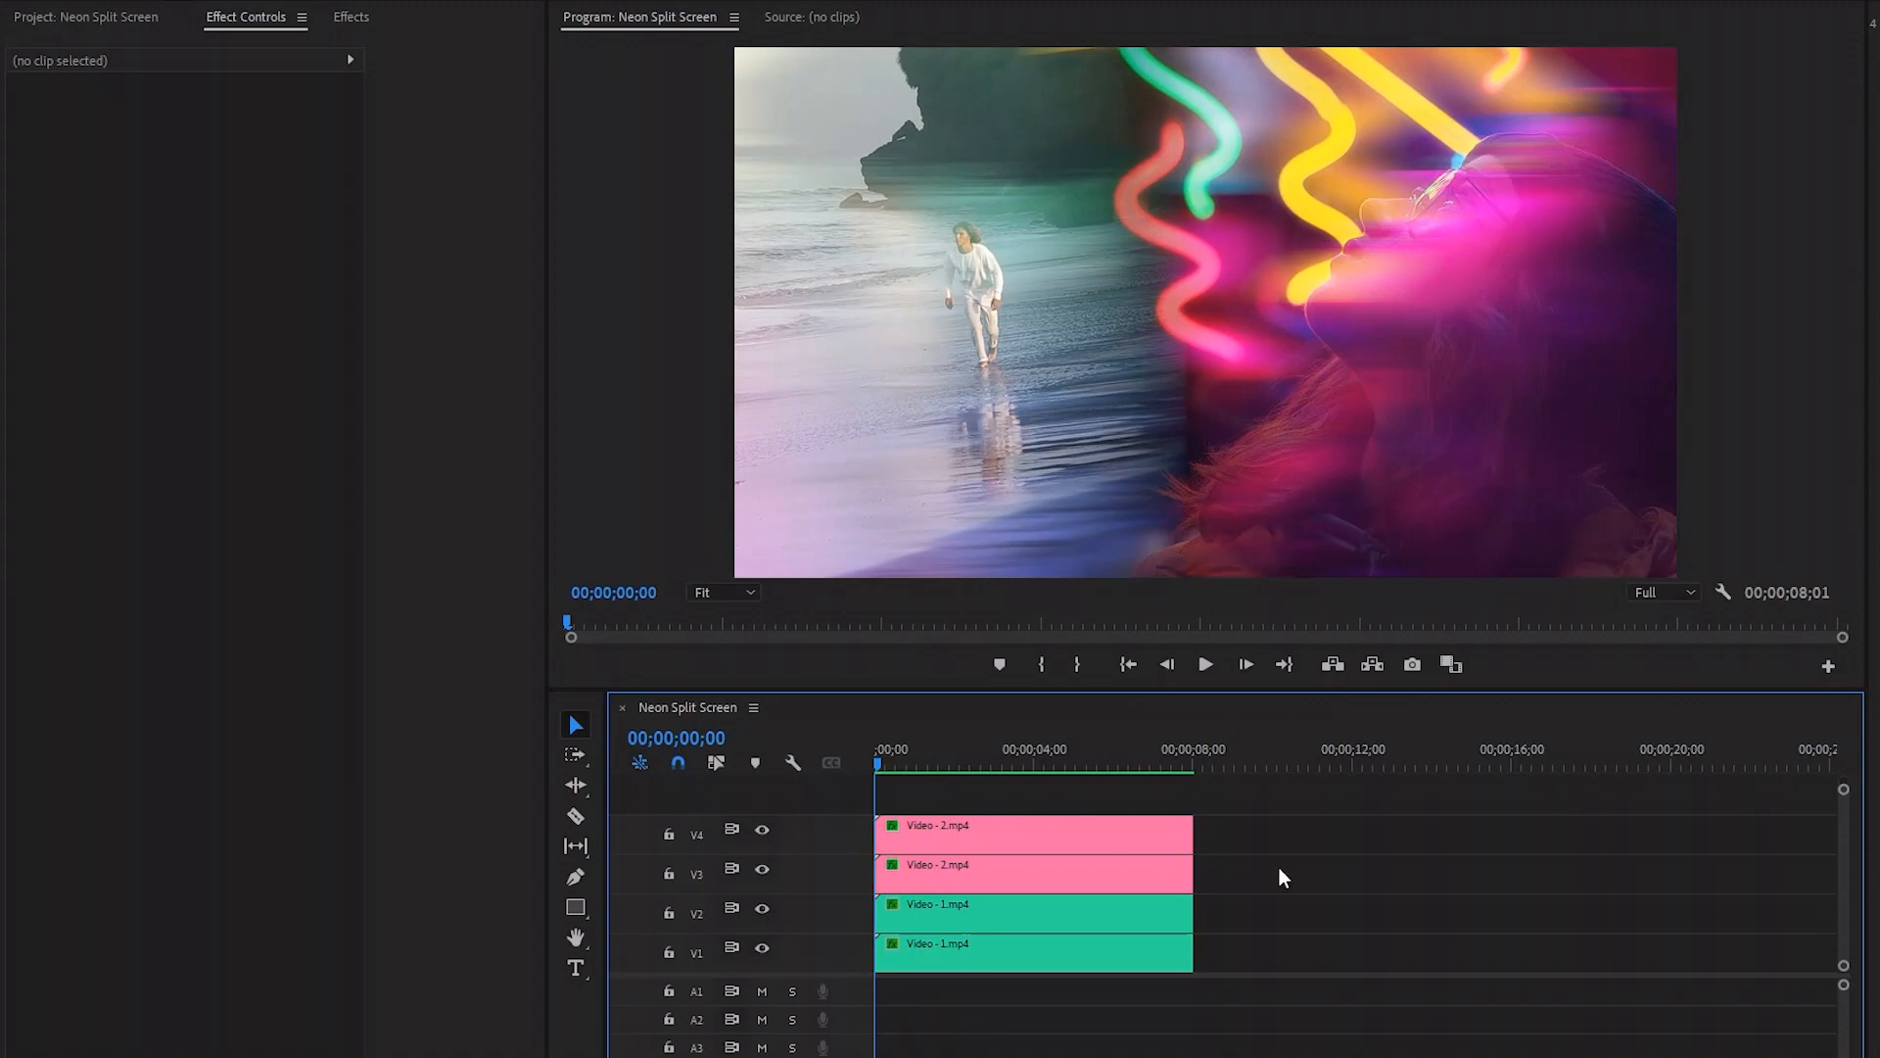
key(space)
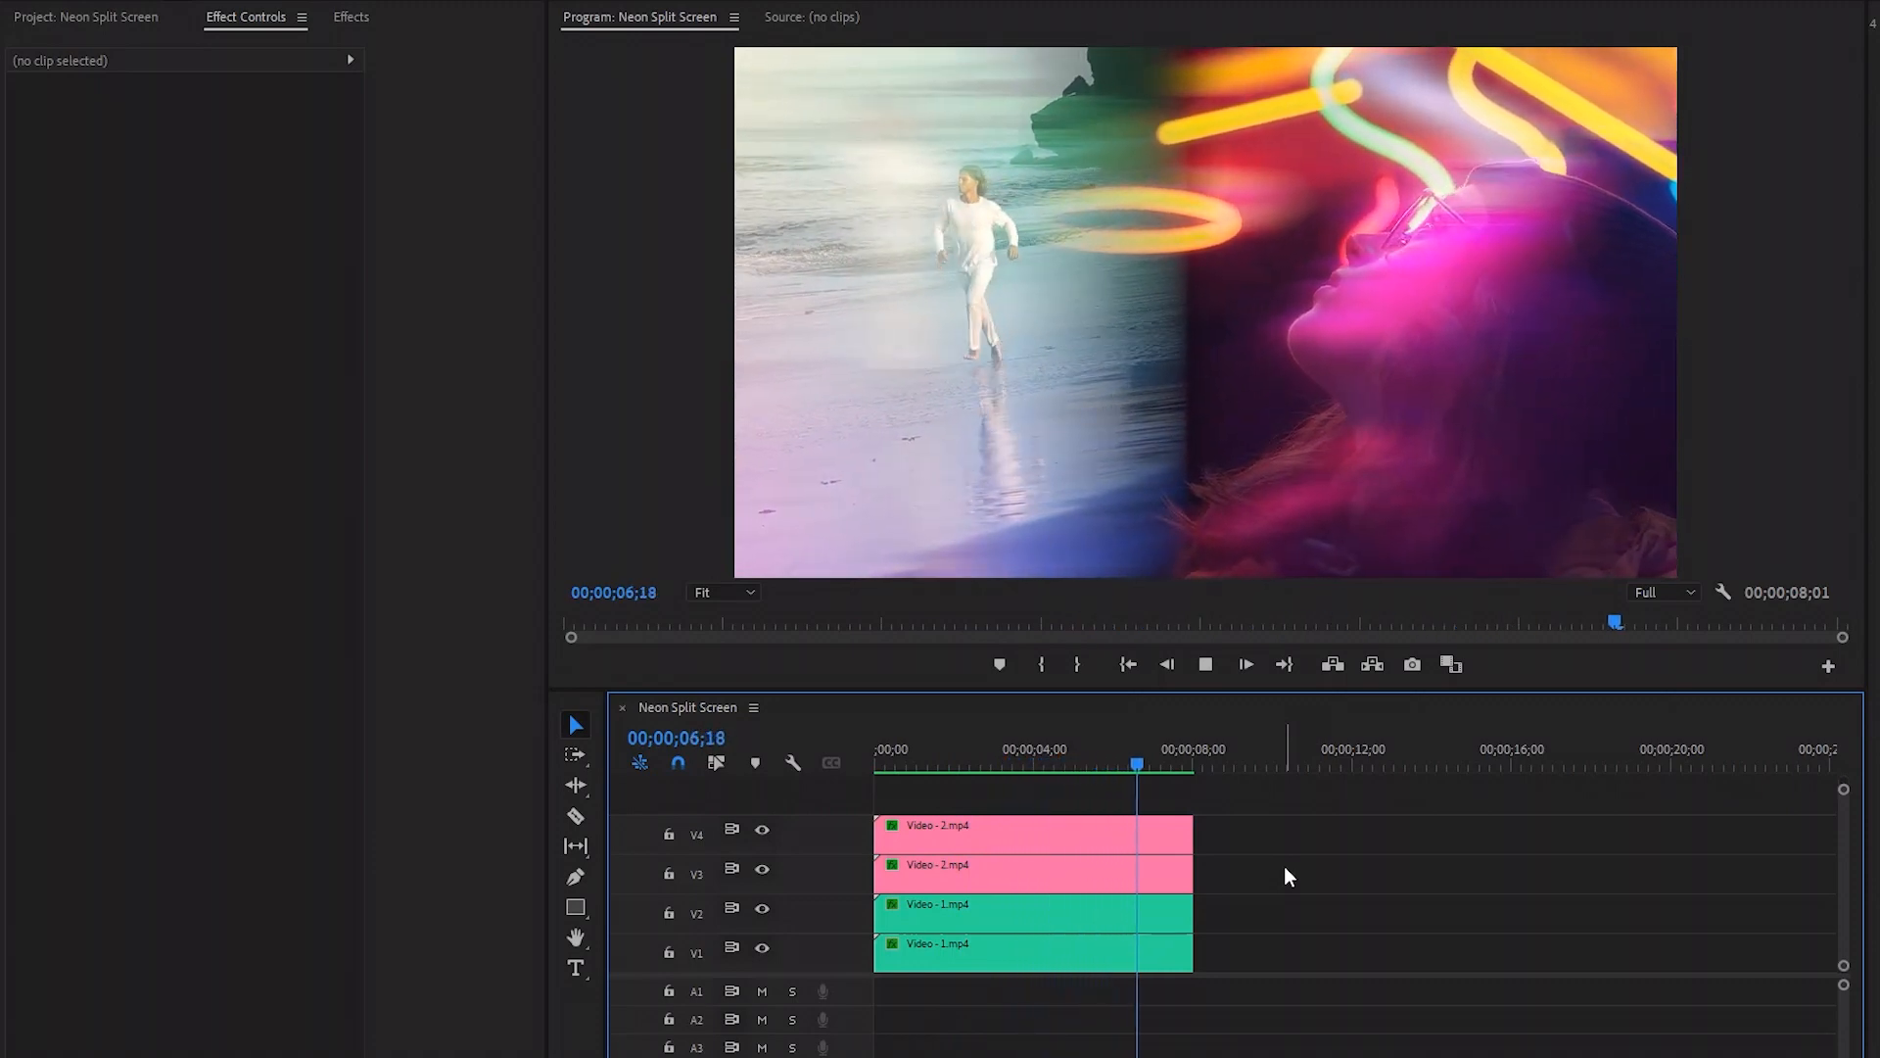
key(space)
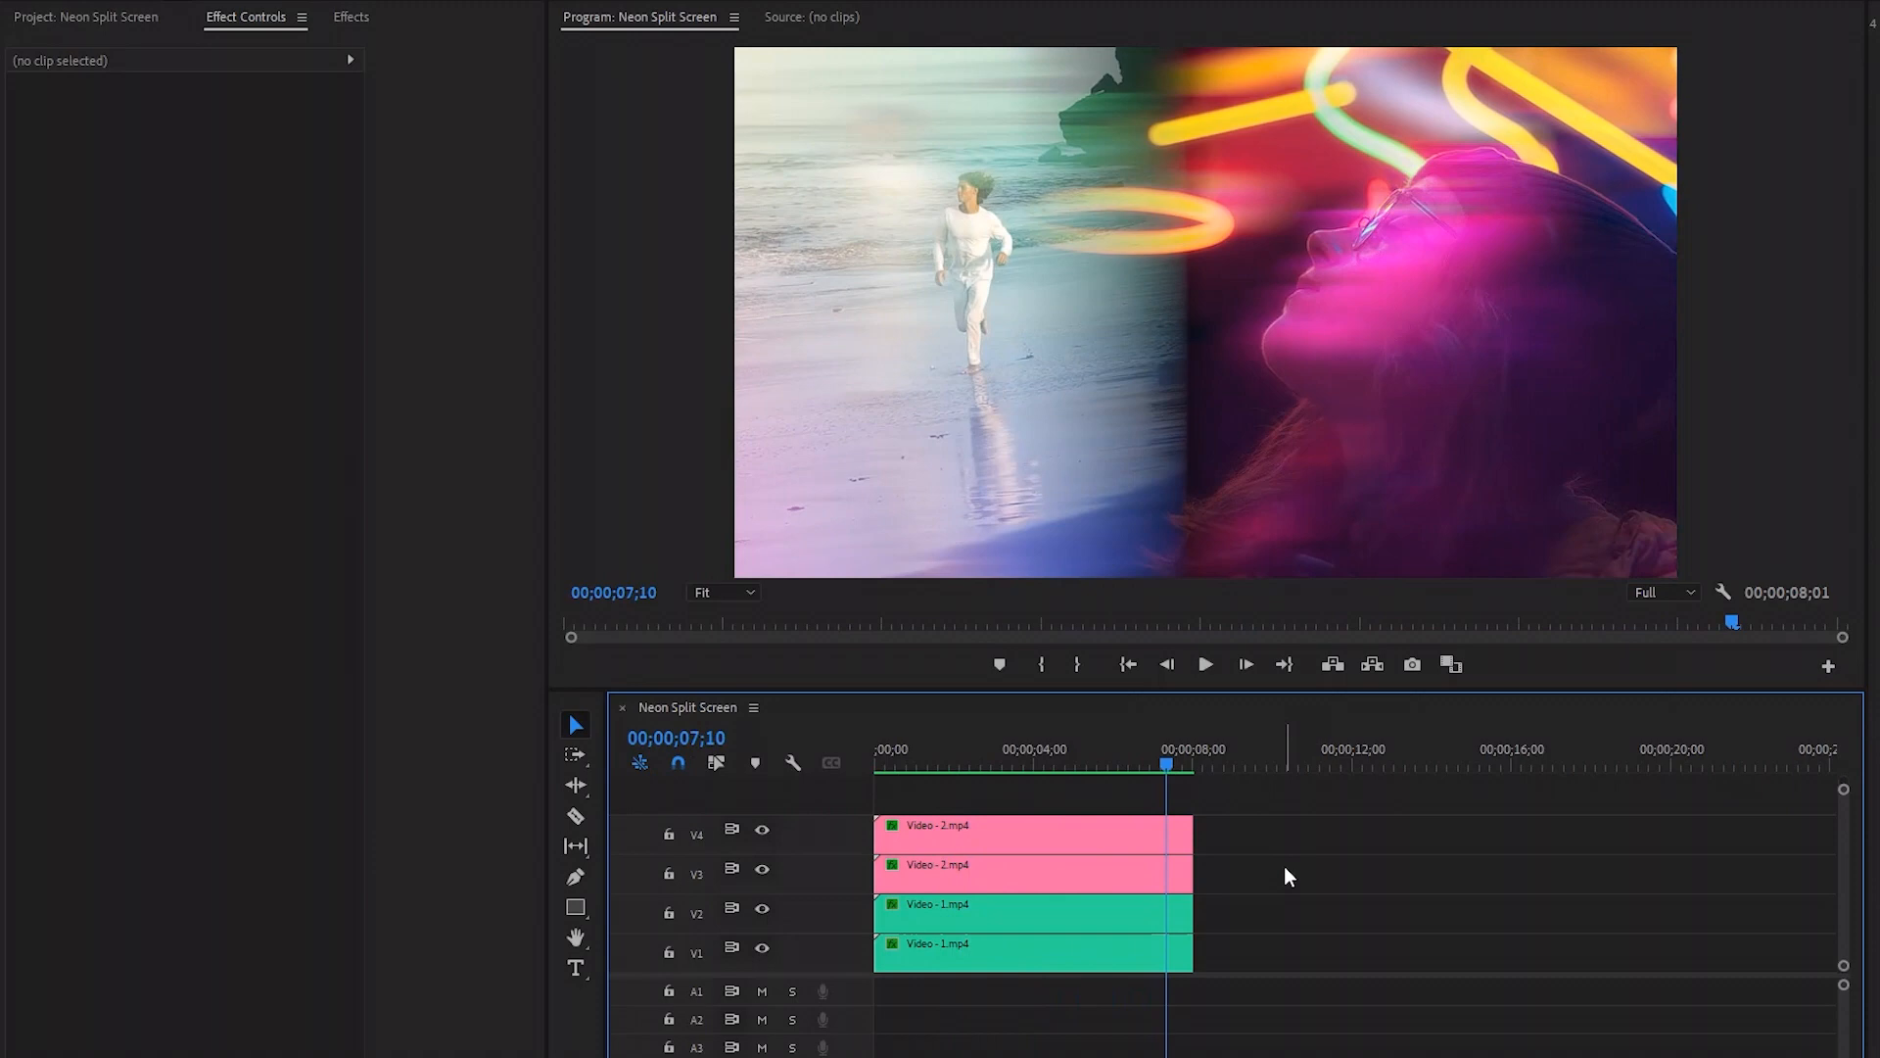